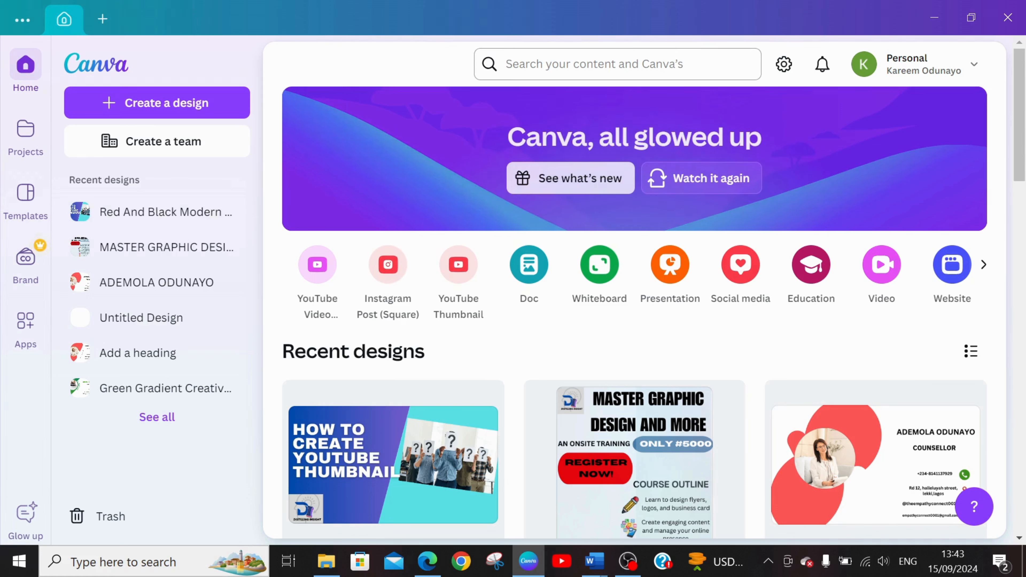
Enter "BUSINESS CARD" as the search term for templates and content.
left_click(618, 64)
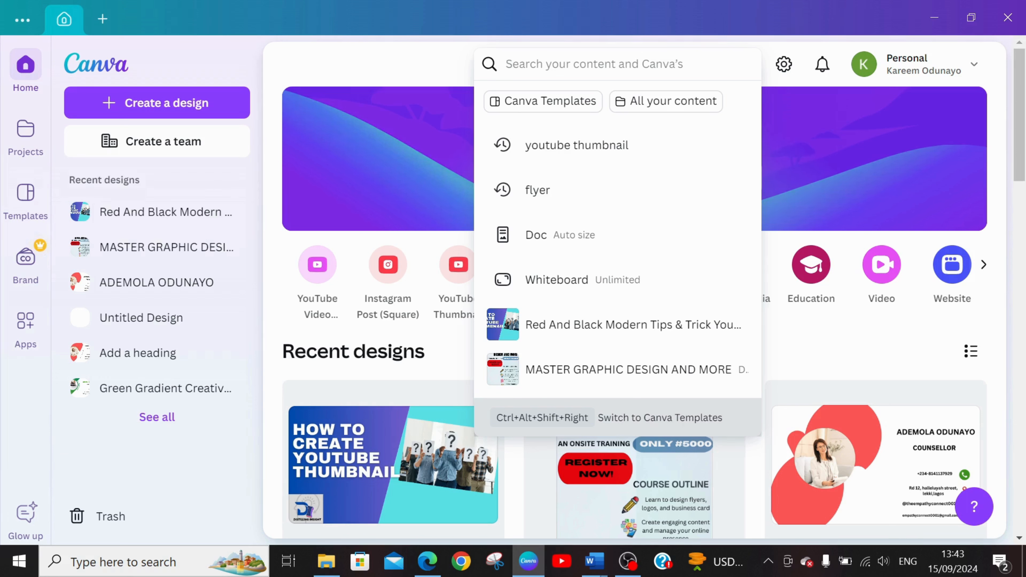
type("BUSINESS")
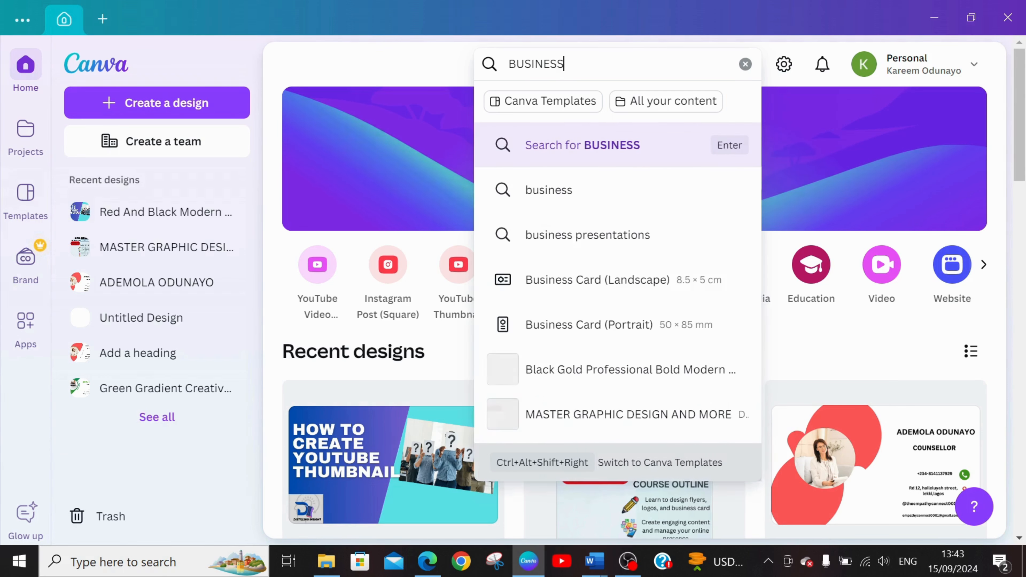
type(" C")
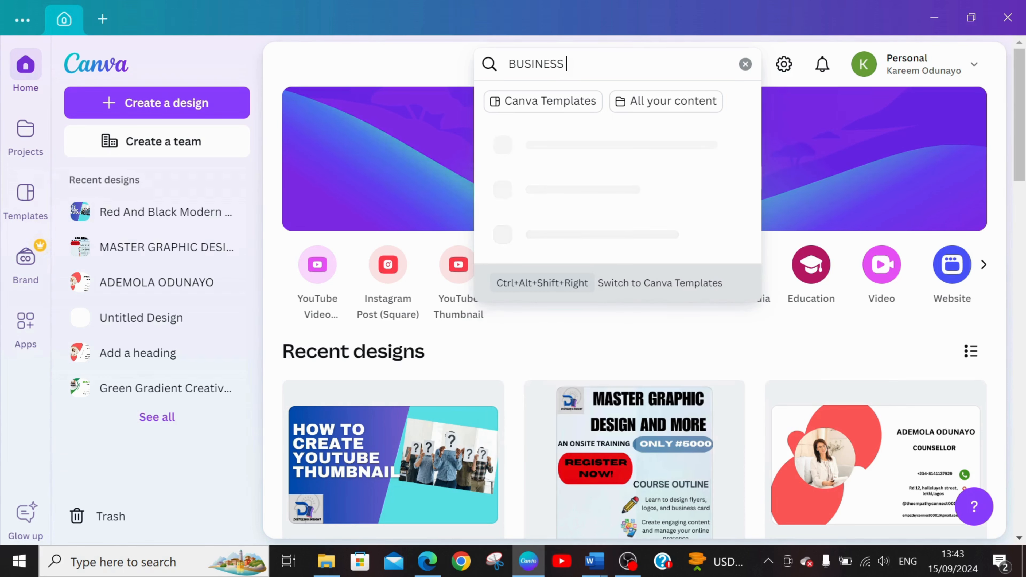
type("ARD")
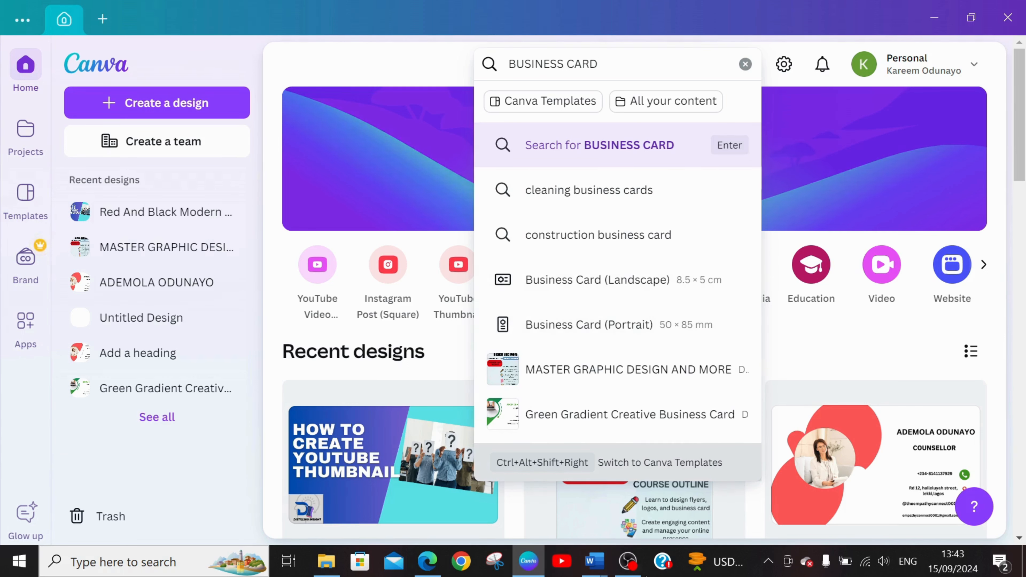
Switch to the Word document named 1 and read the notes on a business card's purpose, content, design and size.
left_click(591, 562)
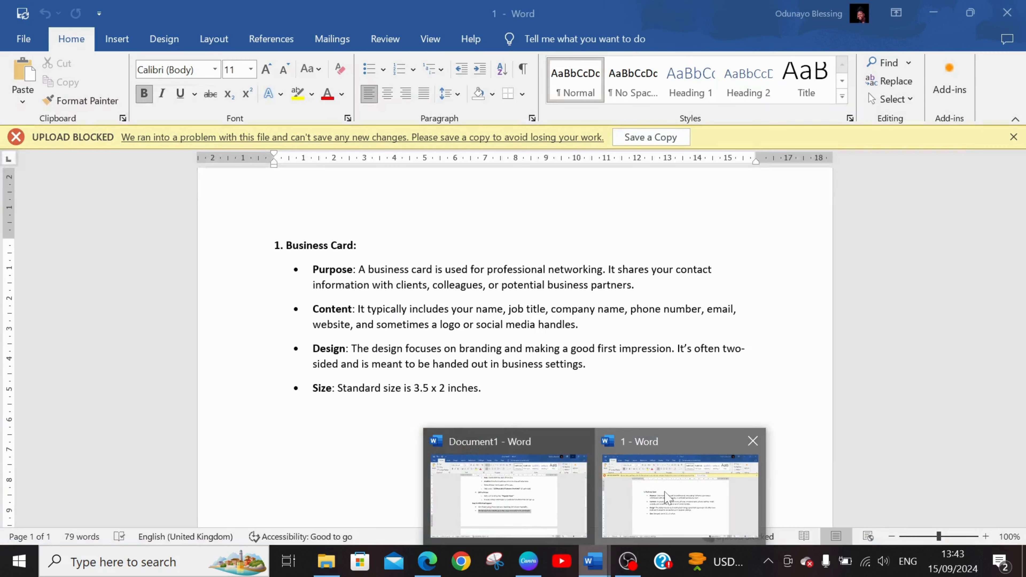
left_click(679, 501)
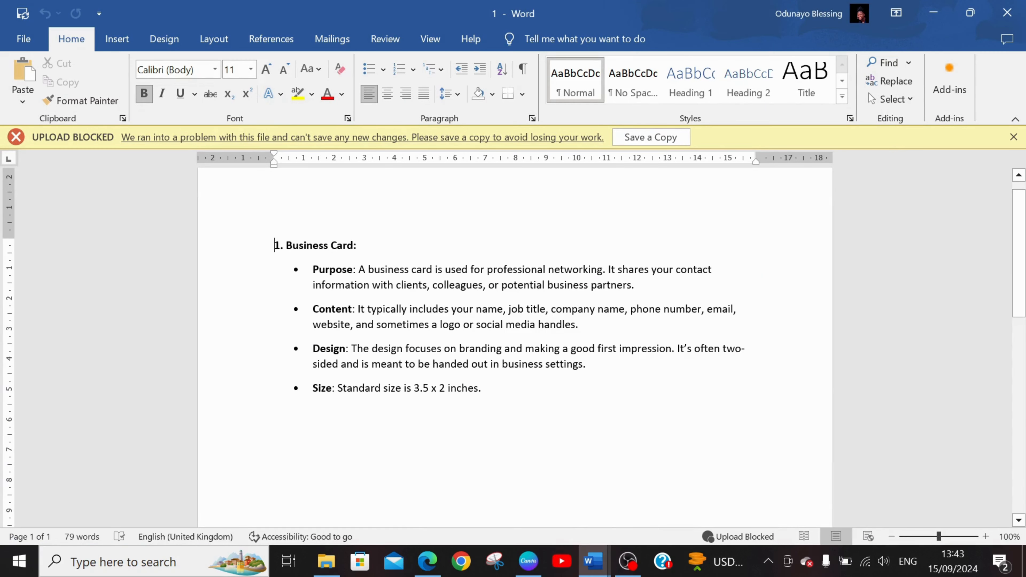
mouse_move(535, 564)
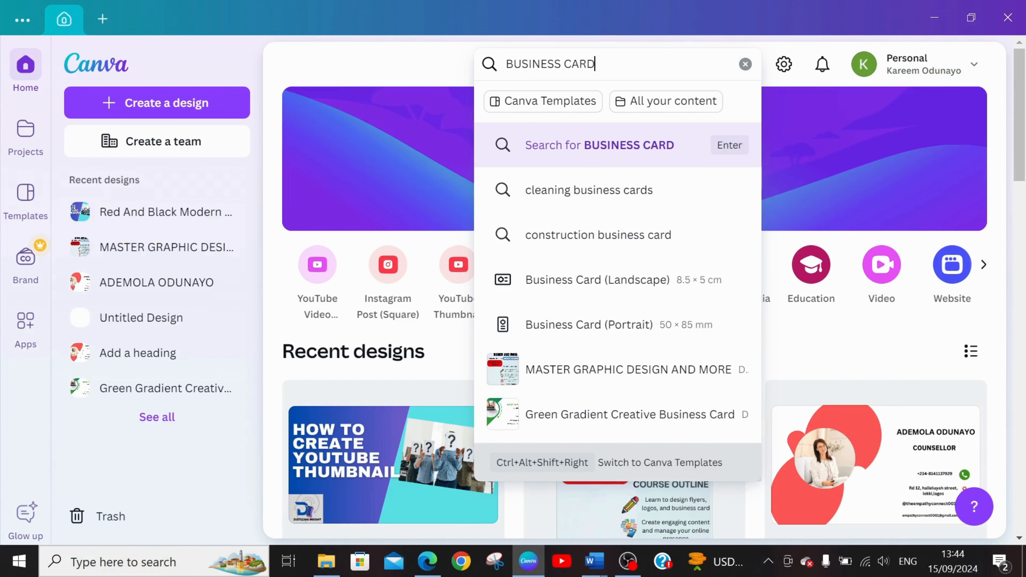
Back in Canva, run the business card search and open the Black Gold Modern Business Card template for customizing.
key("Return")
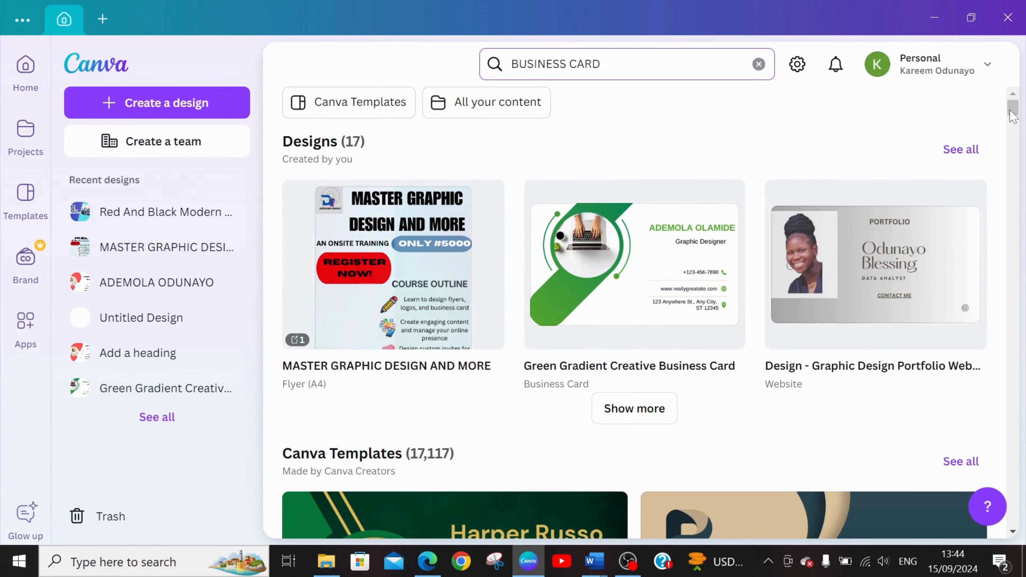
left_click_drag(1012, 115, 1024, 143)
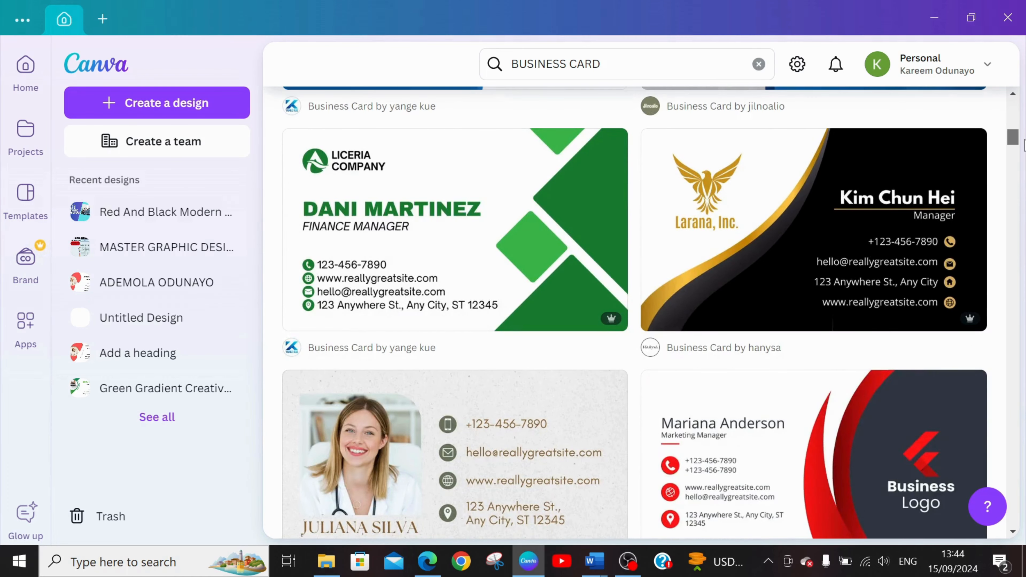
left_click(757, 210)
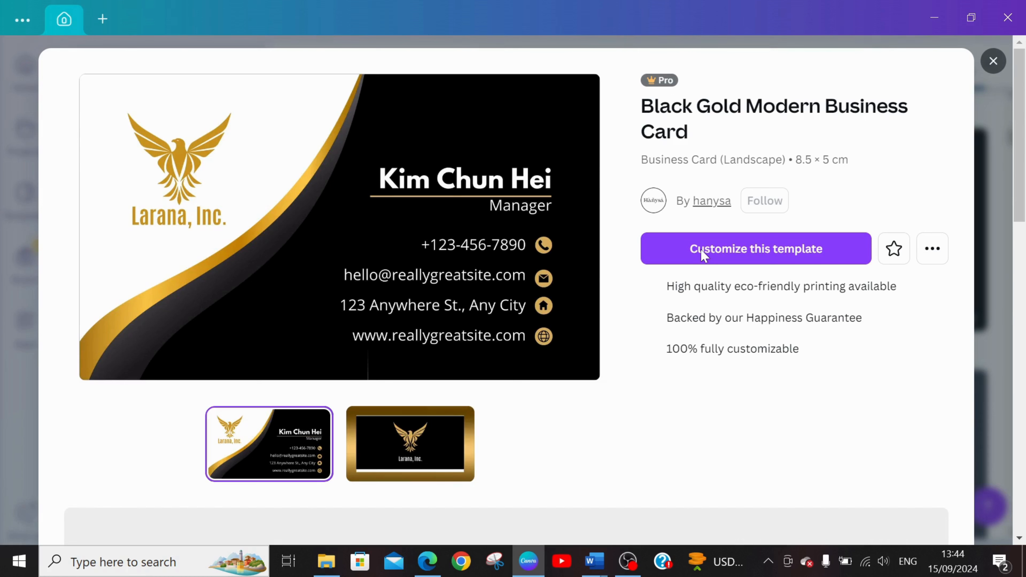
left_click(764, 261)
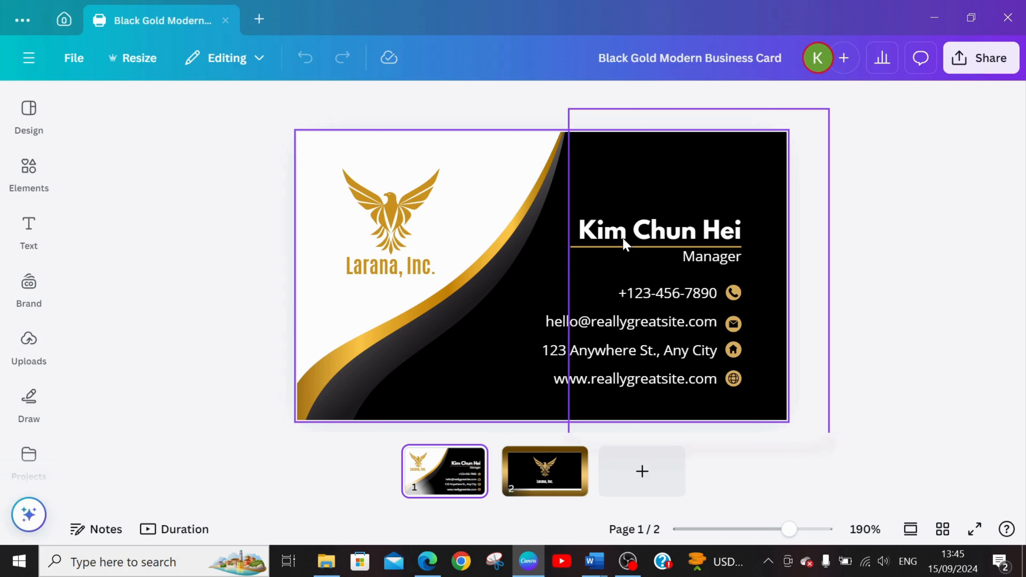
Replace the placeholder name on the front of the card with the cardholder's full name in capitals.
left_click(606, 238)
left_click(606, 238)
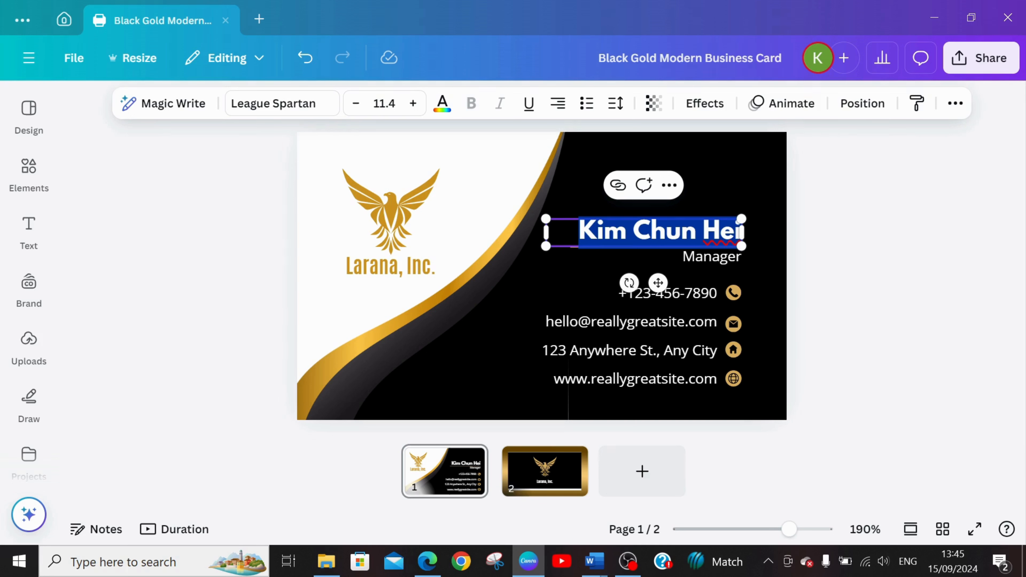
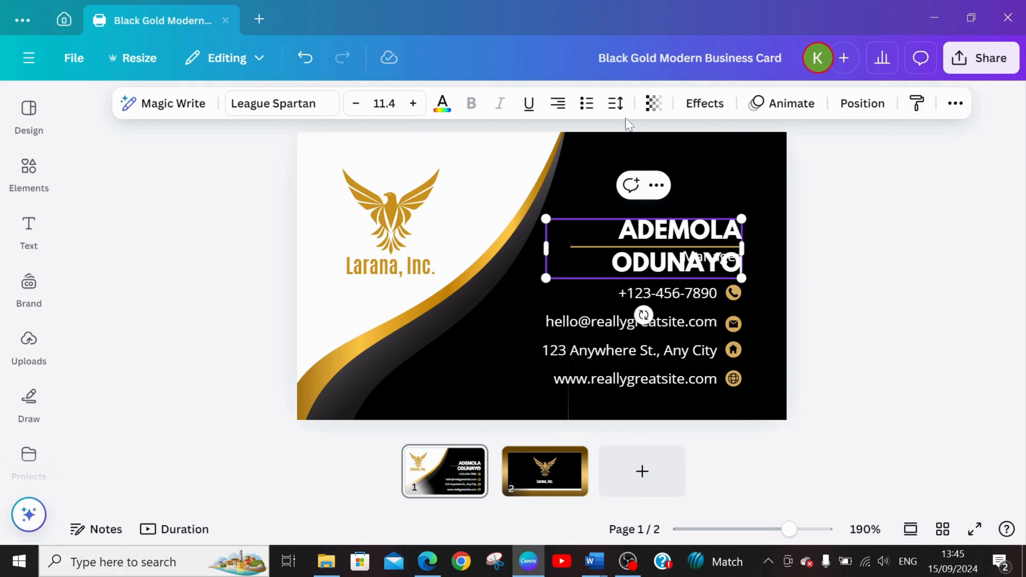
Set the font size of the cardholder's name to 8.4 so it fits on one line.
left_click(355, 105)
left_click(356, 105)
left_click(356, 105)
left_click(355, 105)
left_click(355, 105)
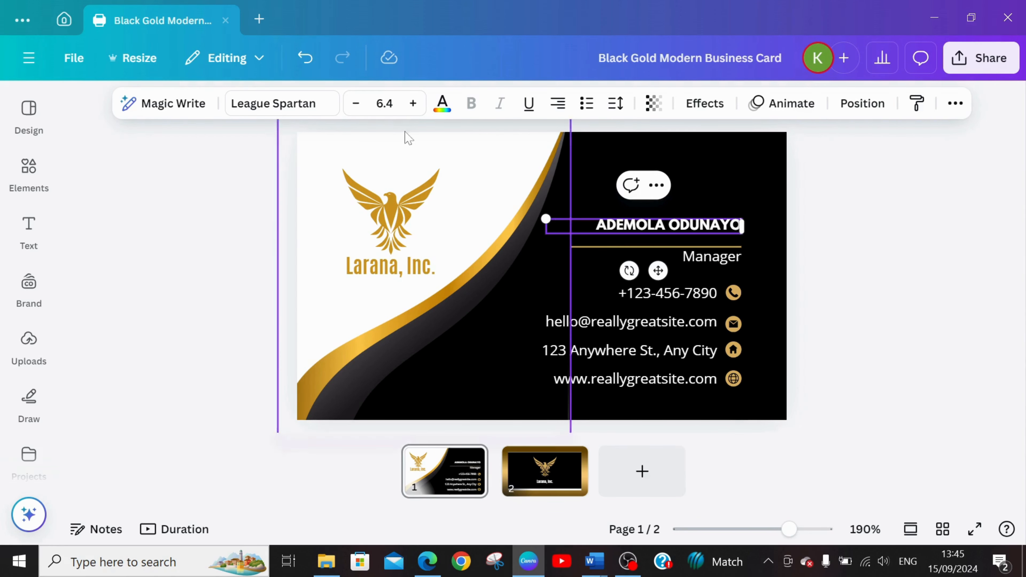
left_click(413, 104)
left_click(413, 105)
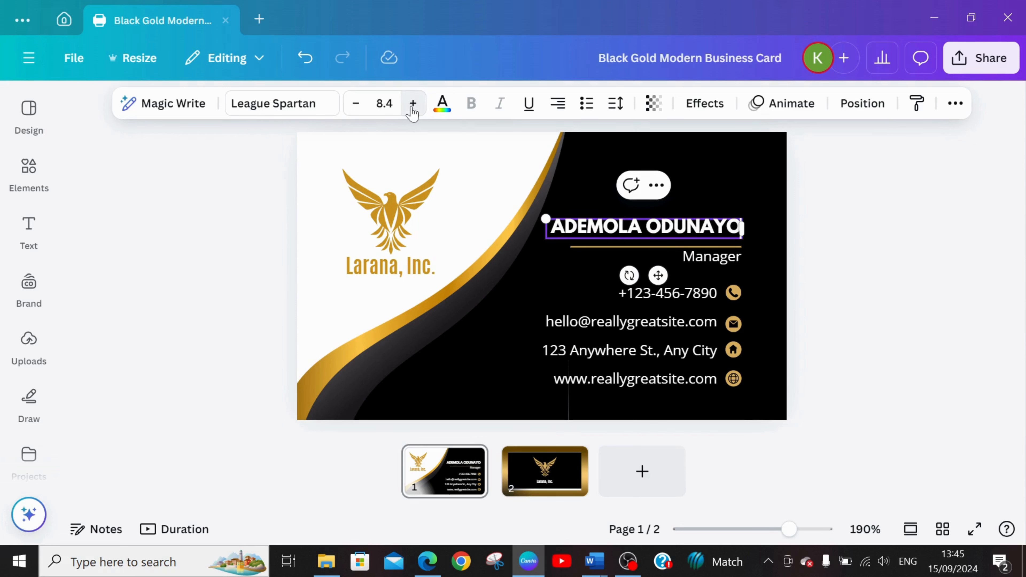
left_click(559, 298)
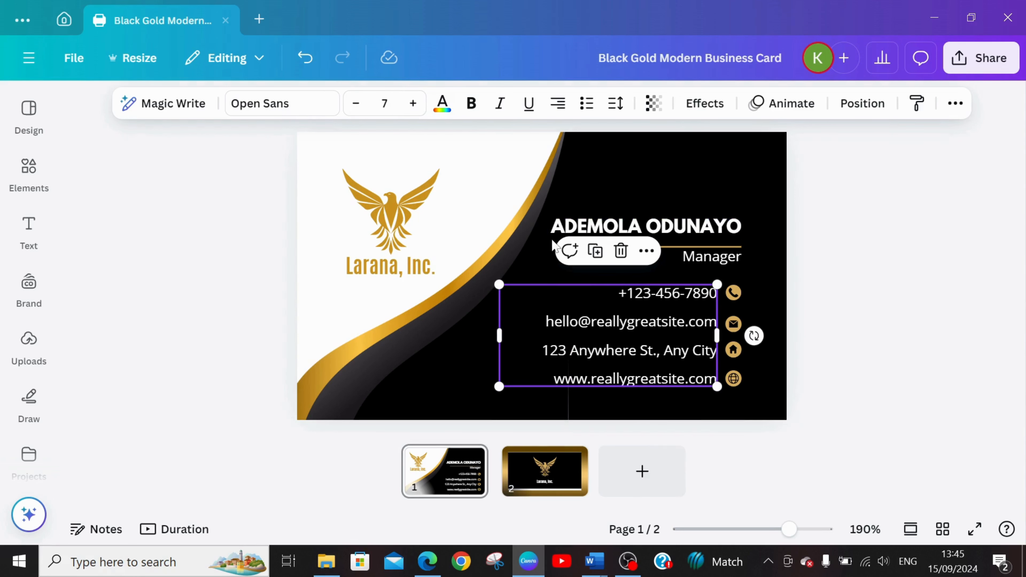
Replace the job title under the name with COUNSELLOR and reposition and widen its text box so it fits on one line.
left_click(729, 259)
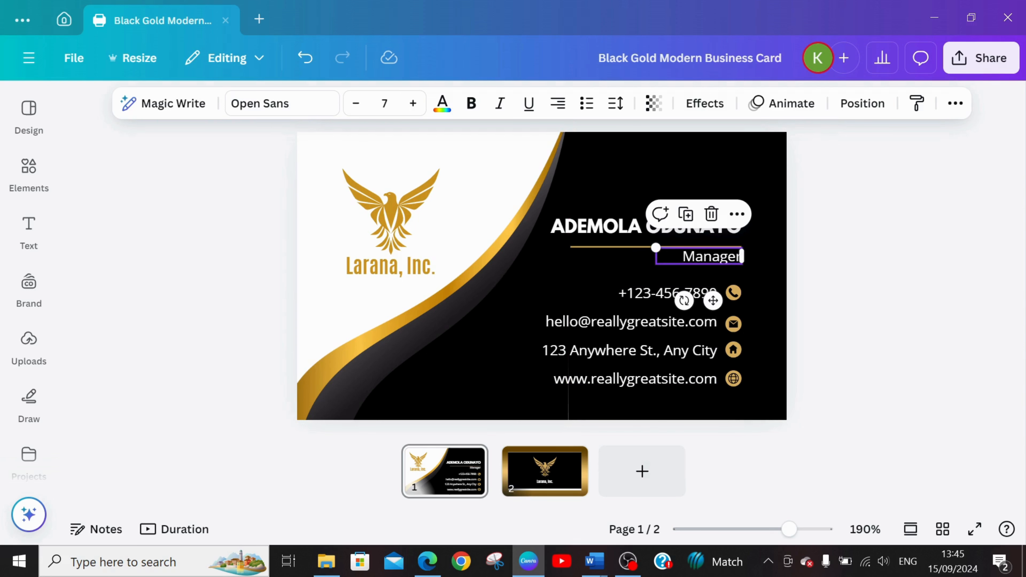
left_click_drag(683, 257, 742, 257)
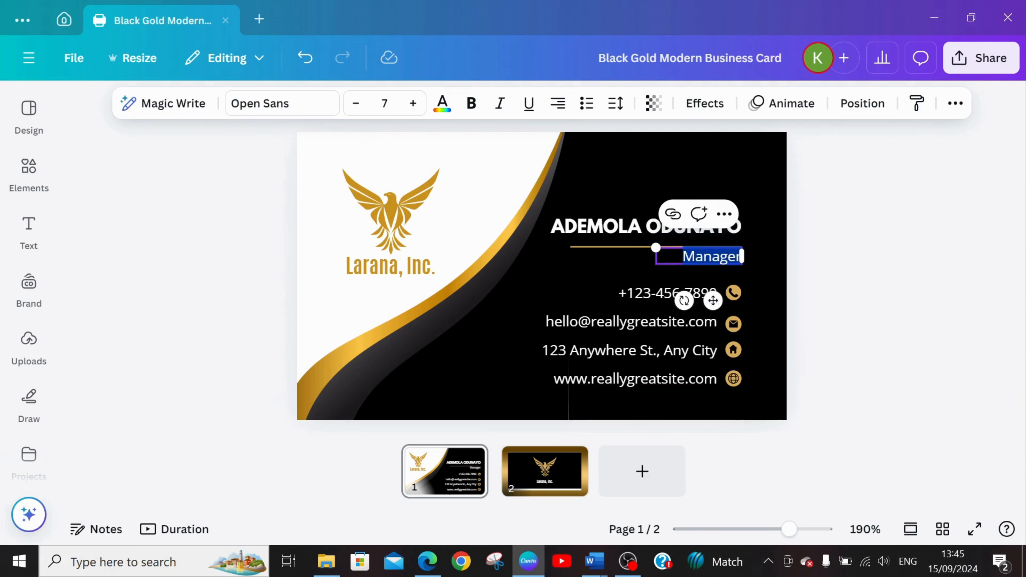
type("CE")
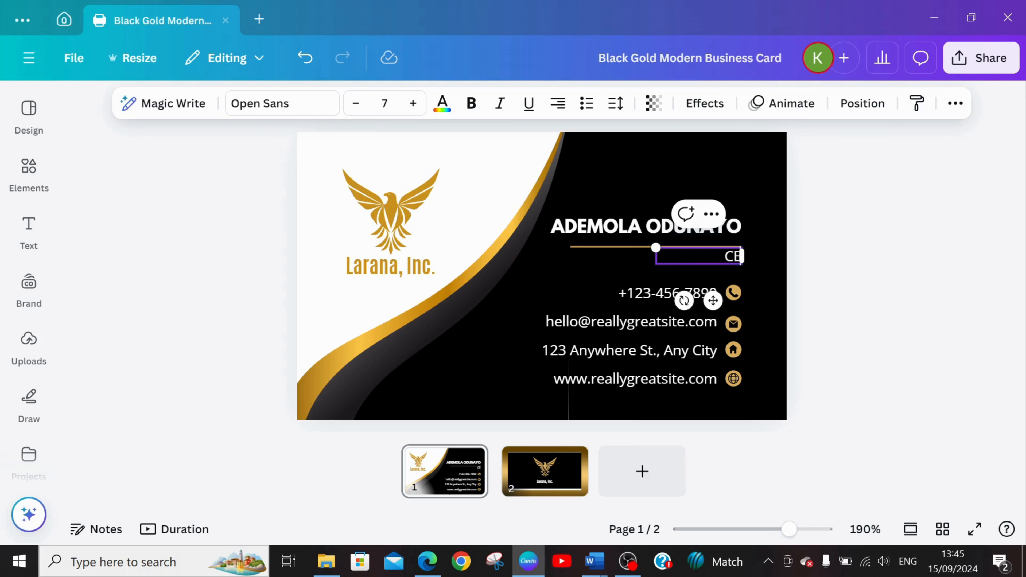
type("O")
key("BackSpace")
key("BackSpace")
key("BackSpace")
type("COUB")
key("BackSpace")
type("NSELLOR")
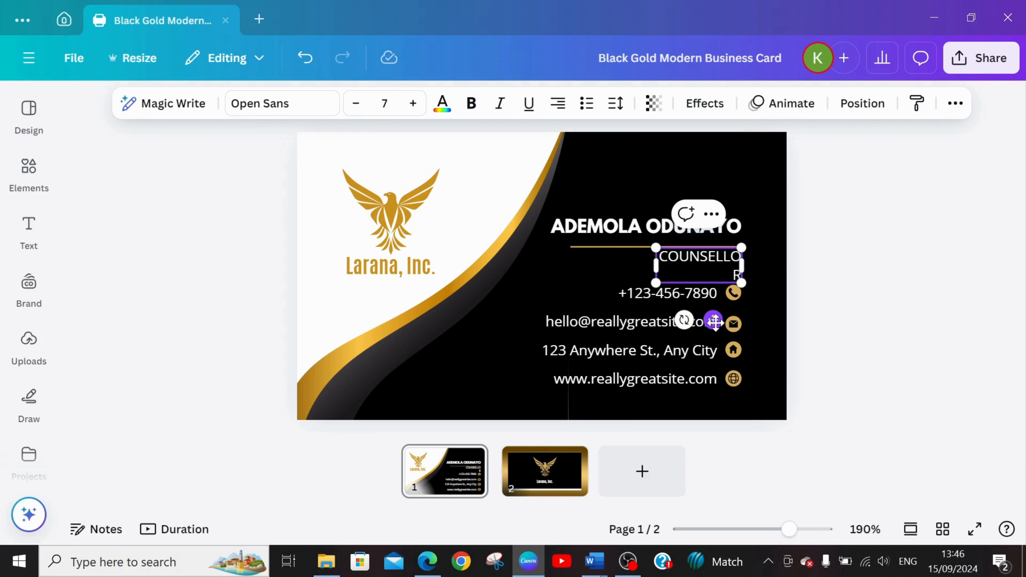
left_click_drag(715, 321, 683, 319)
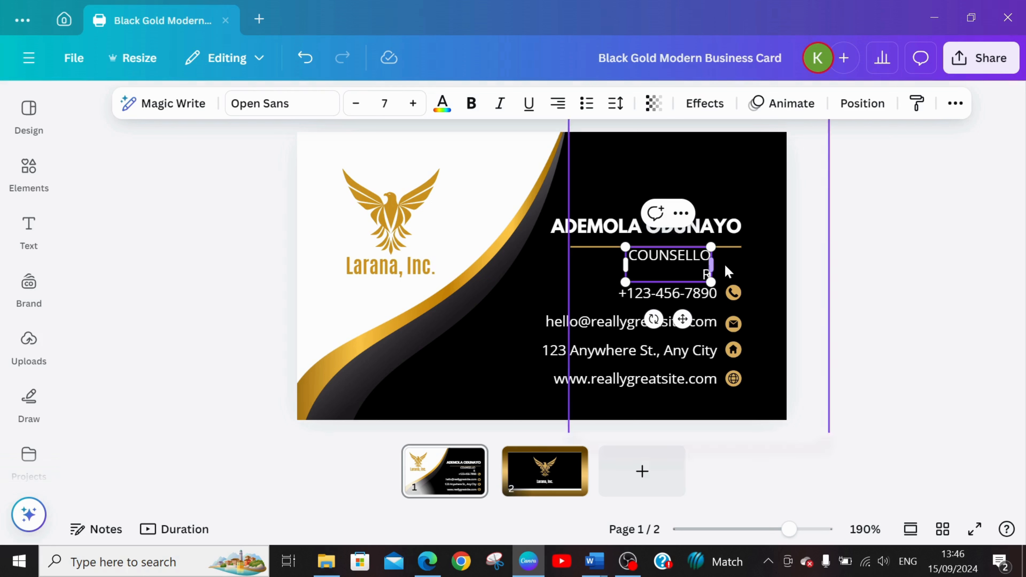
left_click_drag(726, 264, 725, 265)
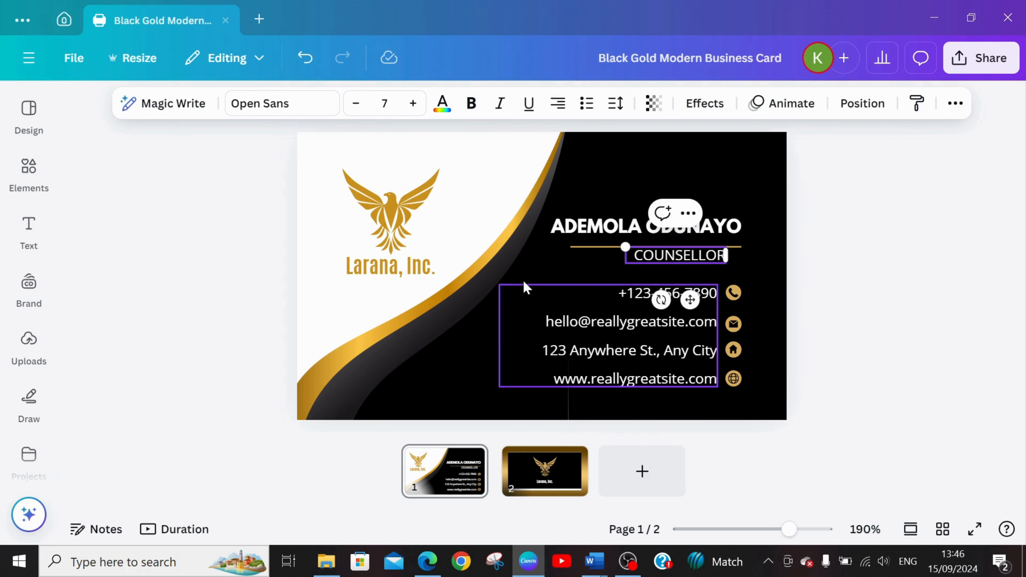
Recolor the divider line under the name to the default solid red and move the COUNSELLOR title slightly lower beneath it.
left_click(579, 246)
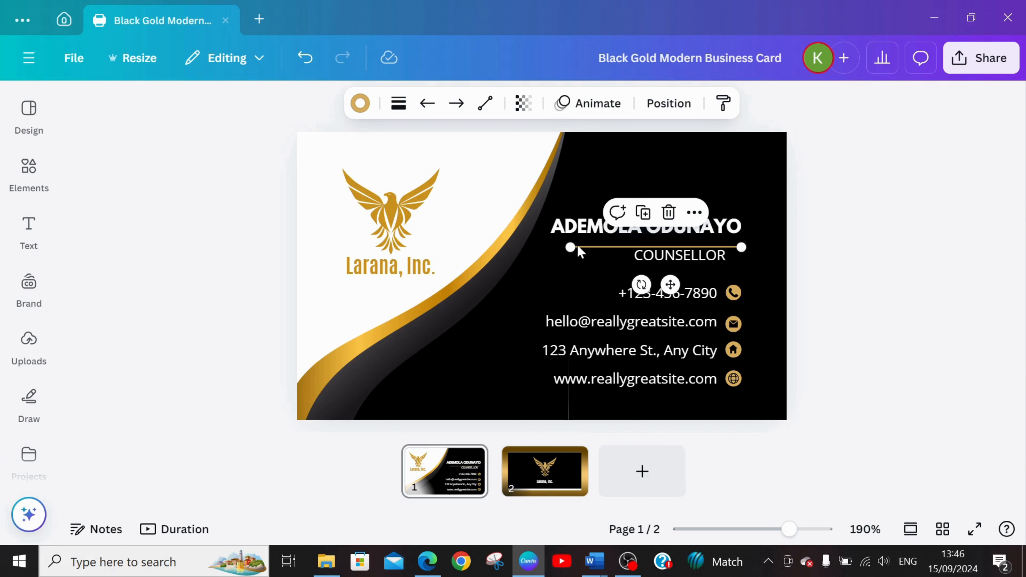
left_click(360, 103)
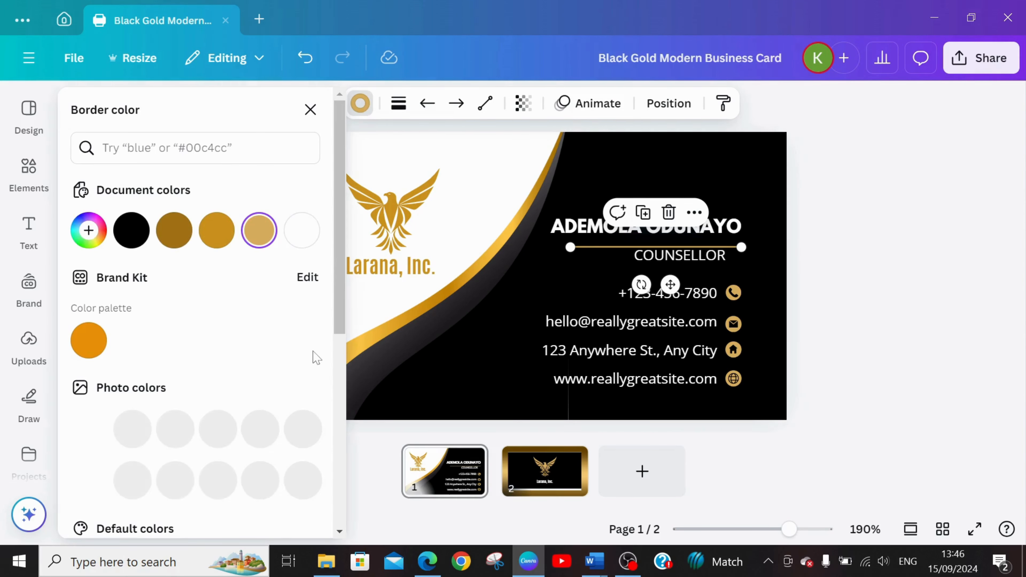
left_click_drag(339, 267, 351, 435)
left_click(95, 287)
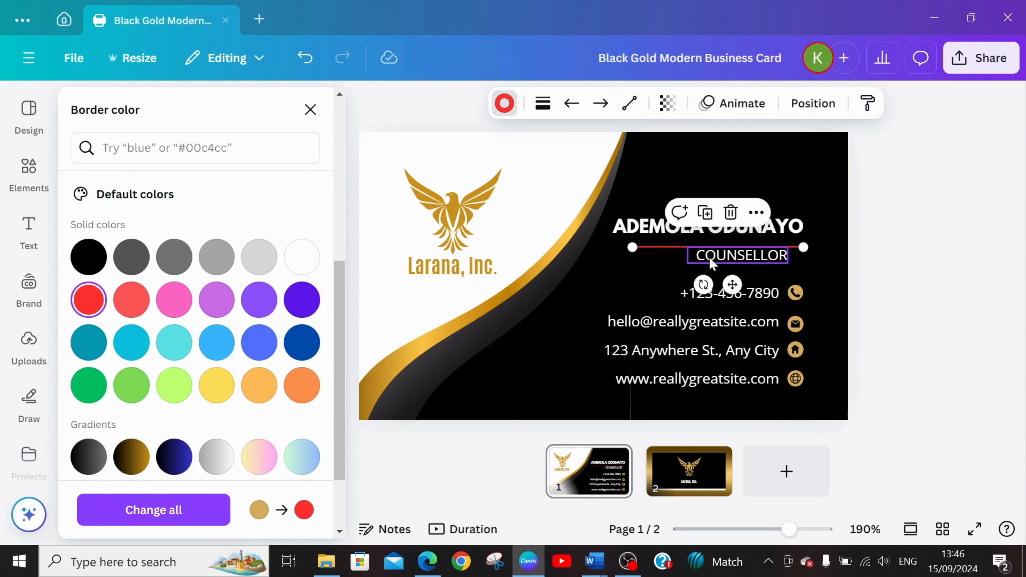
left_click_drag(712, 262, 657, 263)
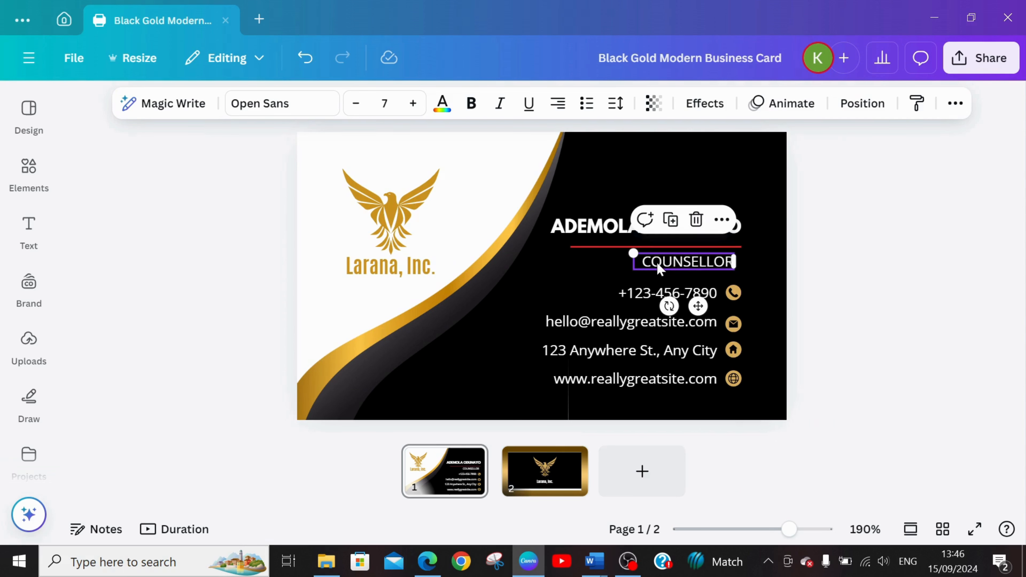
Change the phone icon's color to the red already used in the document.
left_click(621, 298)
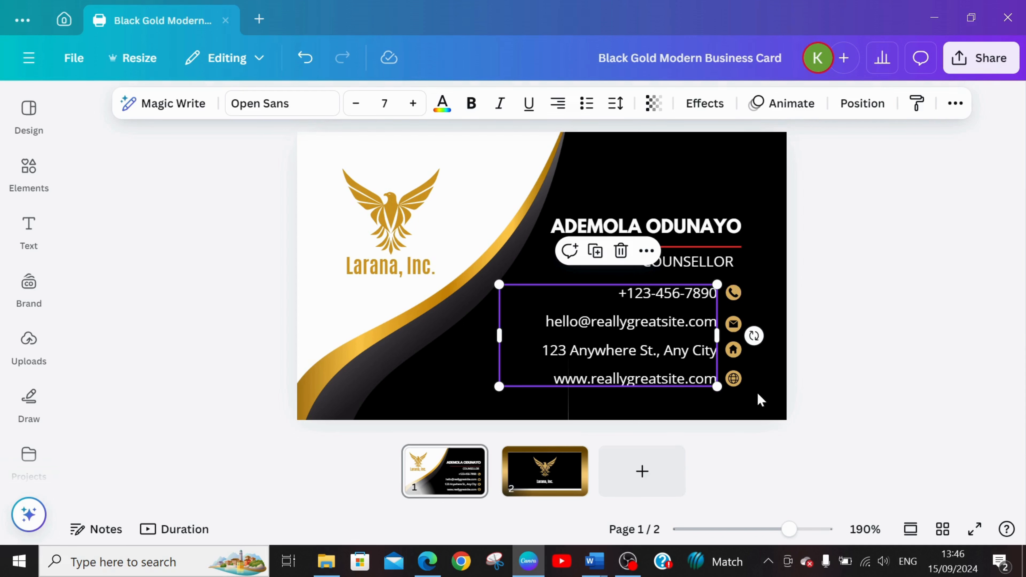
left_click(734, 293)
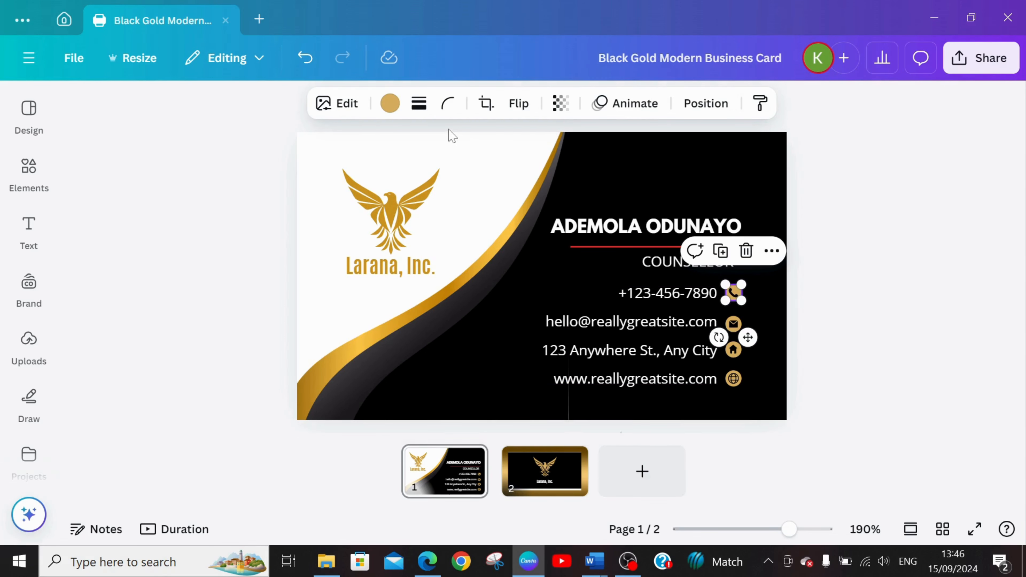
left_click(389, 104)
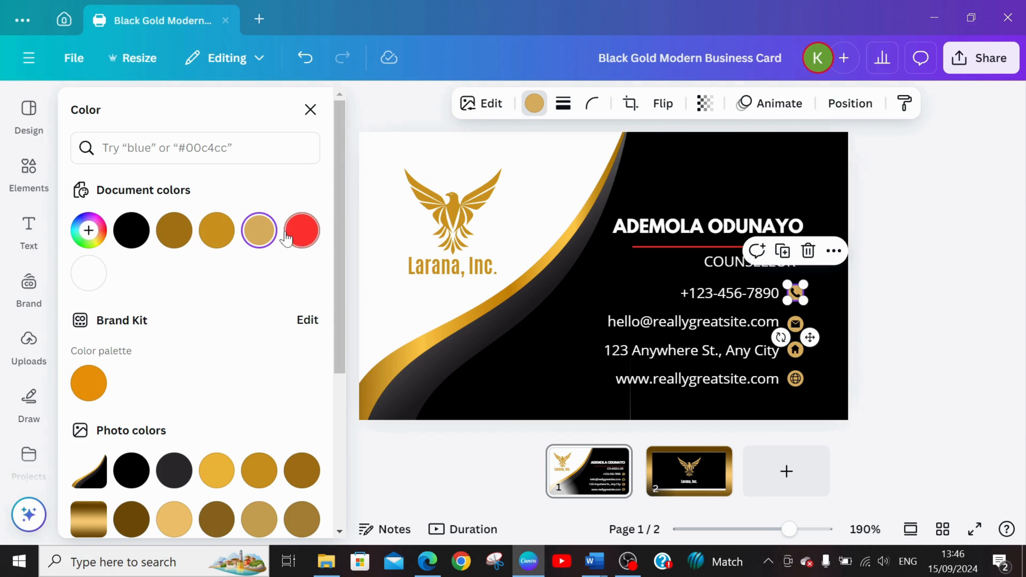
left_click(298, 231)
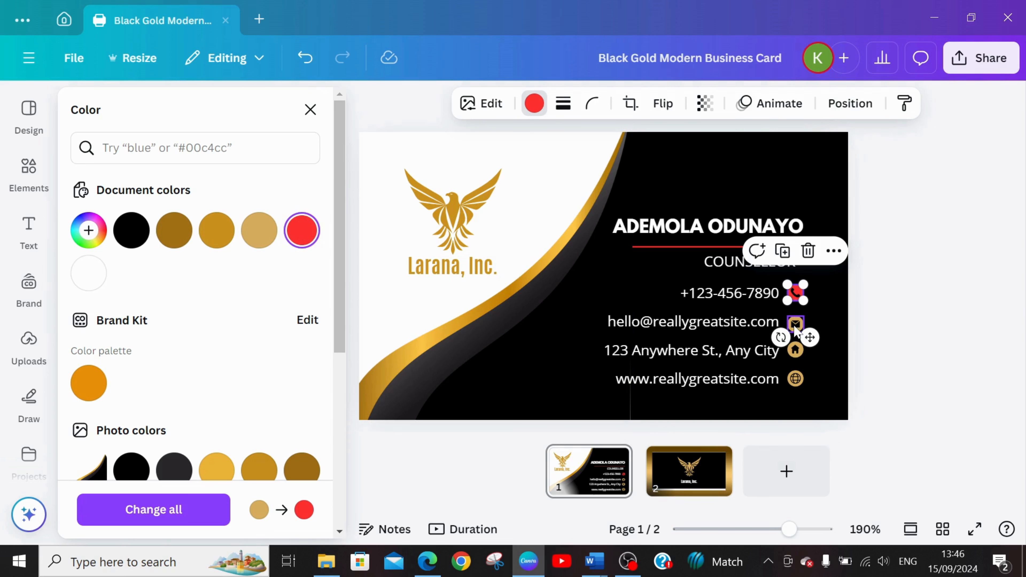
Change the envelope icon's color to white (#ffffff).
left_click(795, 323)
left_click(534, 105)
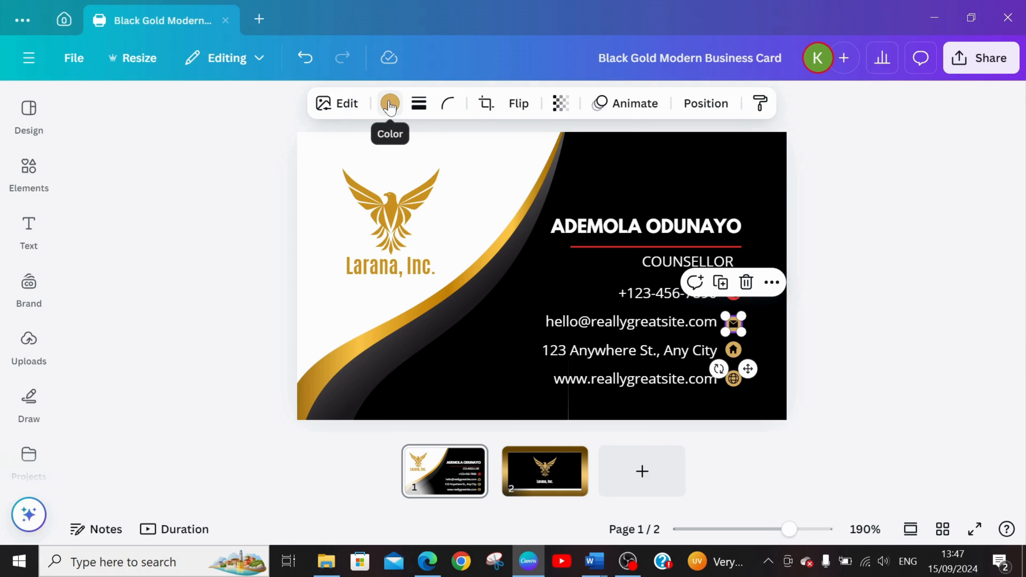
left_click(388, 109)
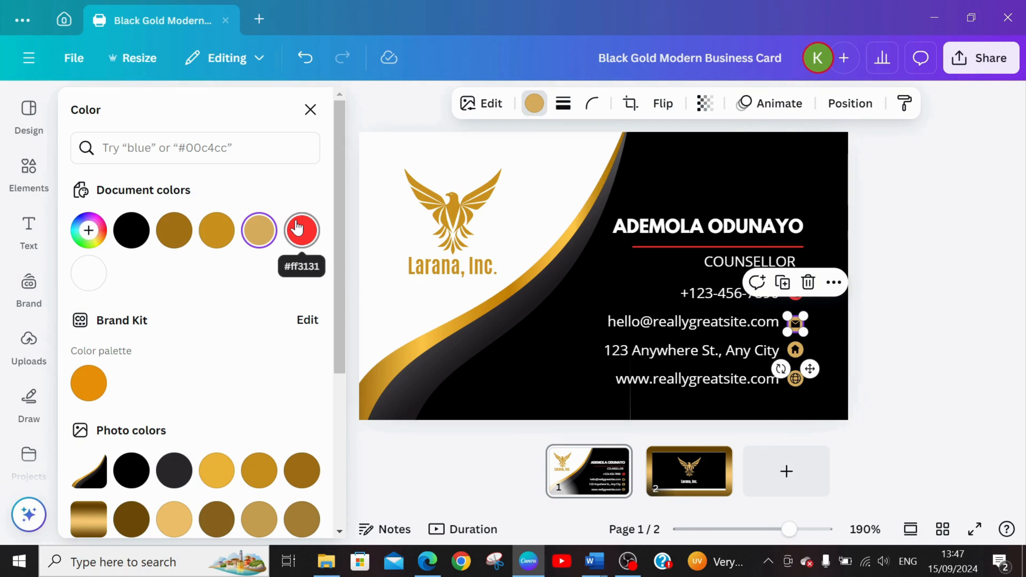
left_click(89, 282)
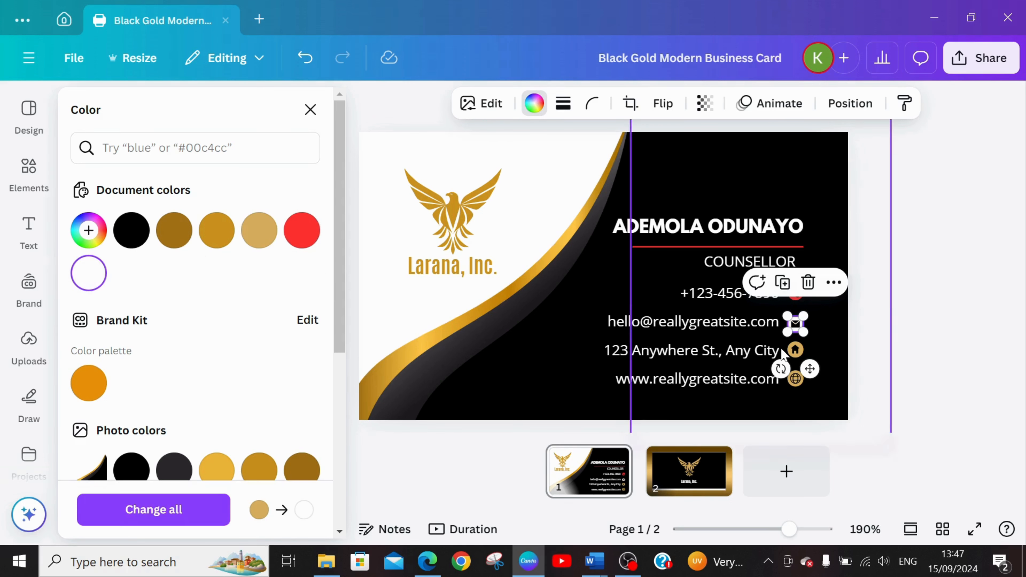
Change the home icon's color to the document's red and the globe icon's color to white.
left_click(794, 350)
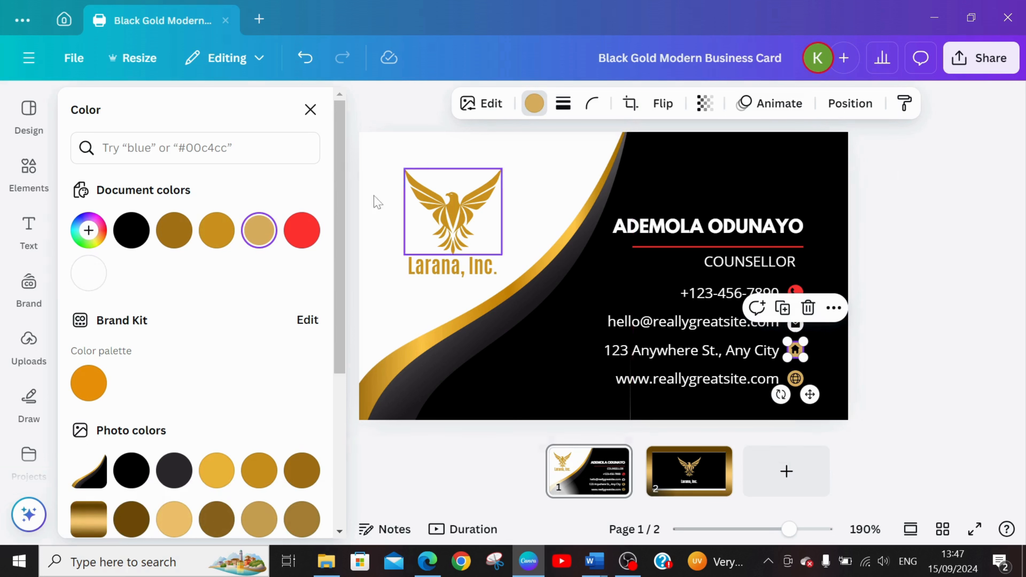
left_click(302, 230)
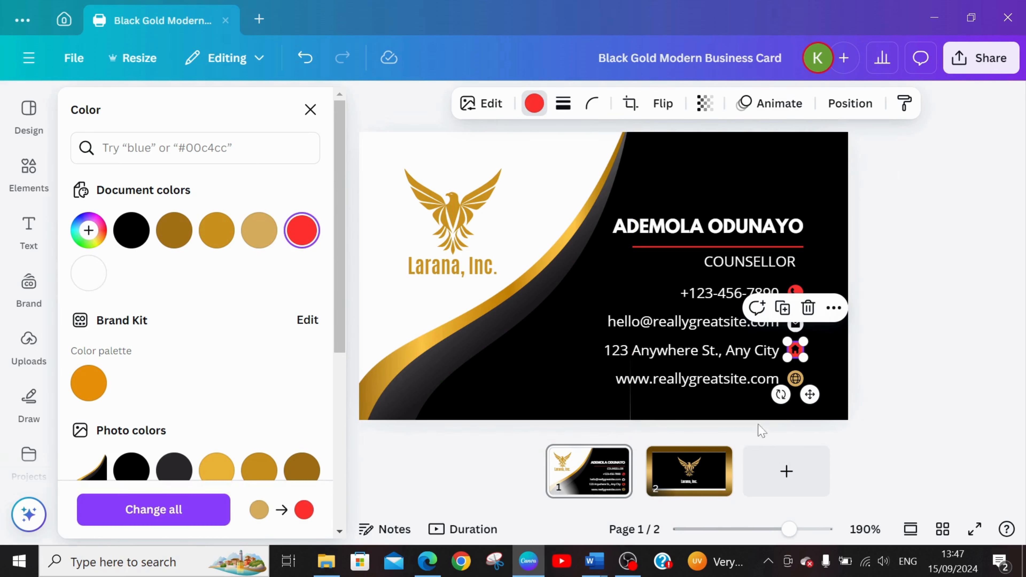
left_click(796, 380)
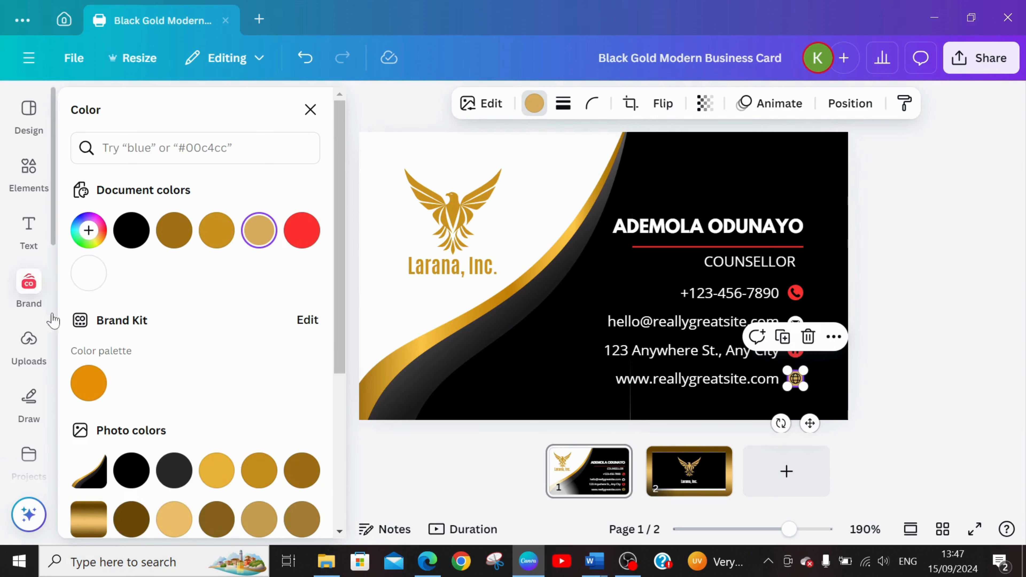
left_click(89, 274)
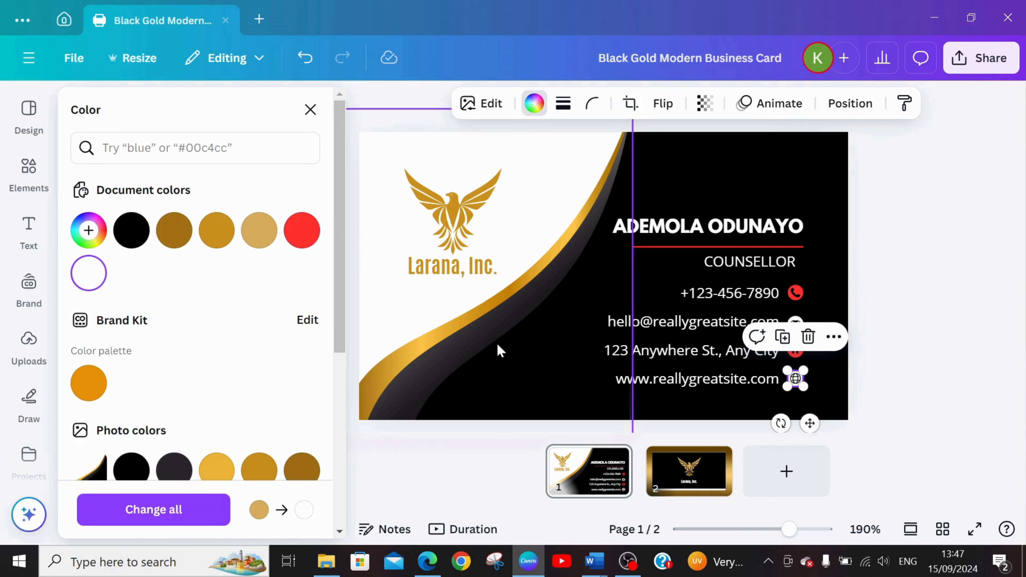
Replace the placeholder phone number in the contact details with the cardholder's phone number.
left_click(566, 358)
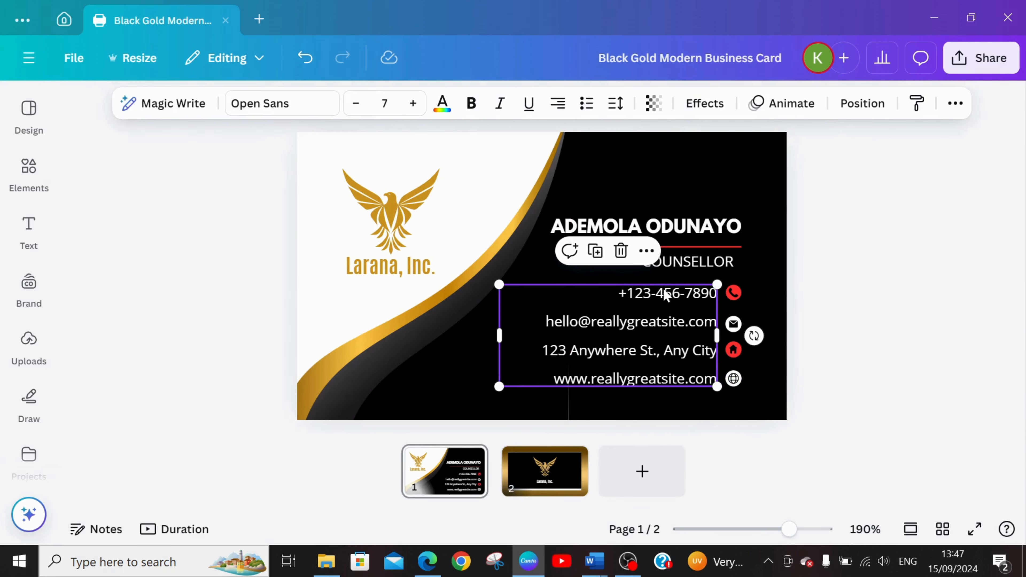
double_click(658, 295)
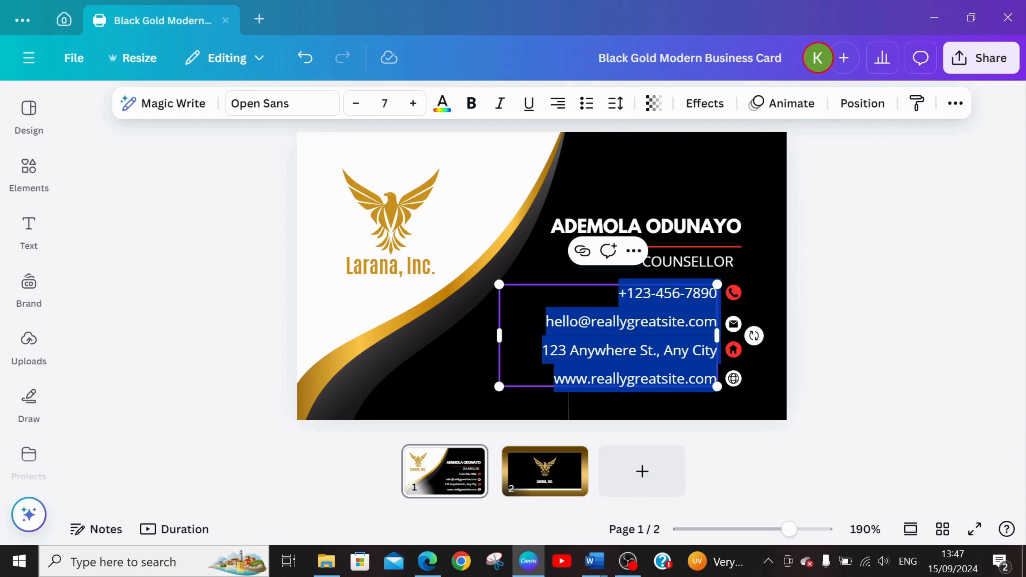
left_click(657, 294)
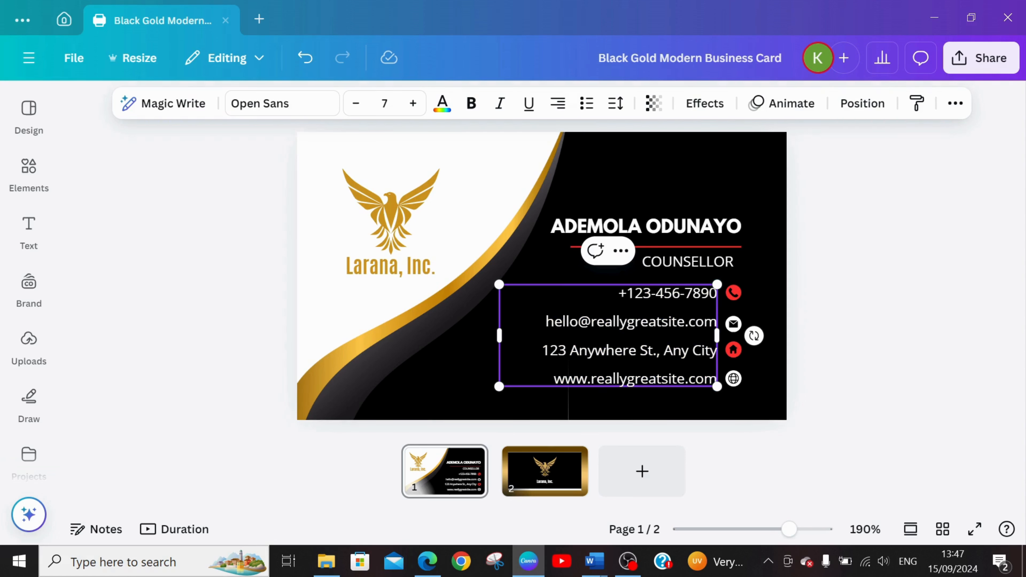
left_click(716, 294)
key("BackSpace")
key("BackSpace")
key("BackSpace")
key("BackSpace")
key("BackSpace")
key("BackSpace")
key("BackSpace")
key("BackSpace")
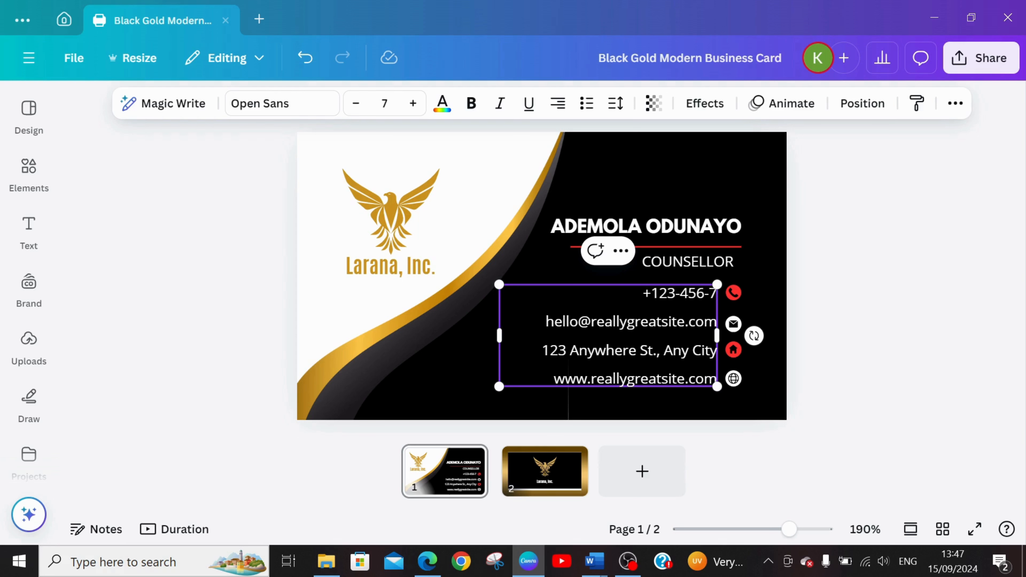
key("BackSpace")
key("BackSpace")
key("BackSpace")
key("BackSpace")
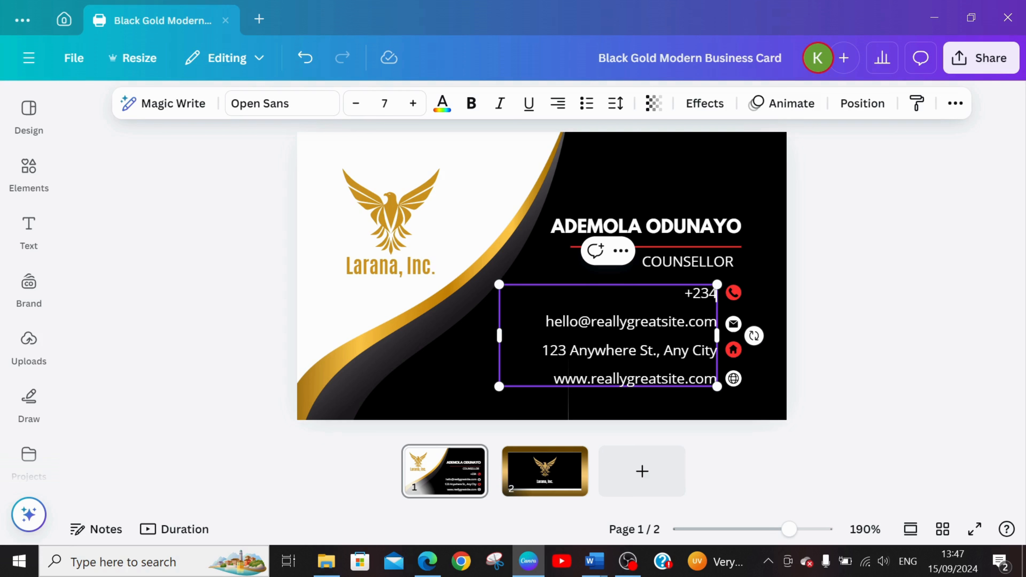
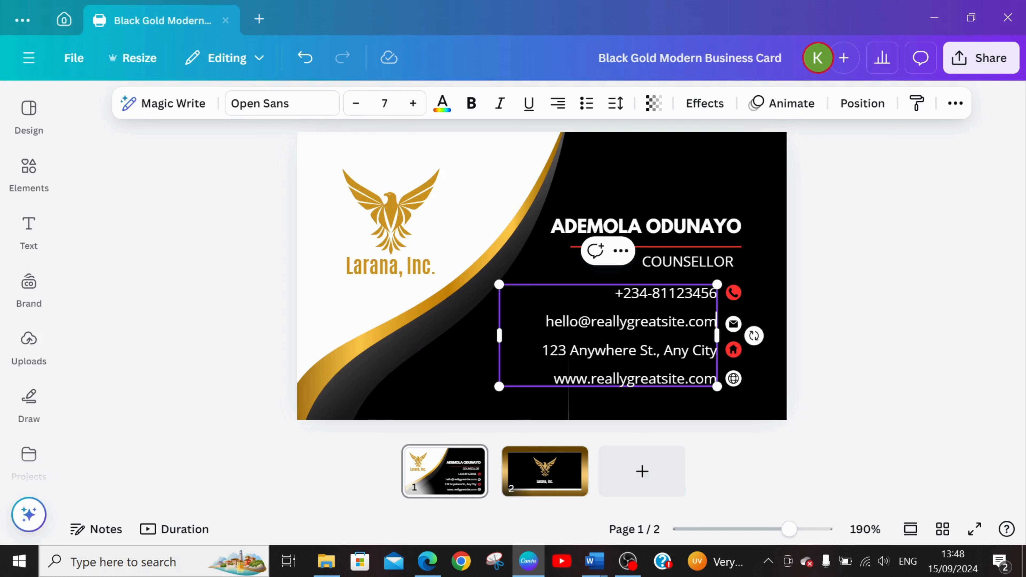
Replace the placeholder e-mail with the cardholder's e-mail address and widen the contact text box so it fits on one line.
key("BackSpace")
key("BackSpace")
key("BackSpace")
key("BackSpace")
key("BackSpace")
key("BackSpace")
key("BackSpace")
key("BackSpace")
key("BackSpace")
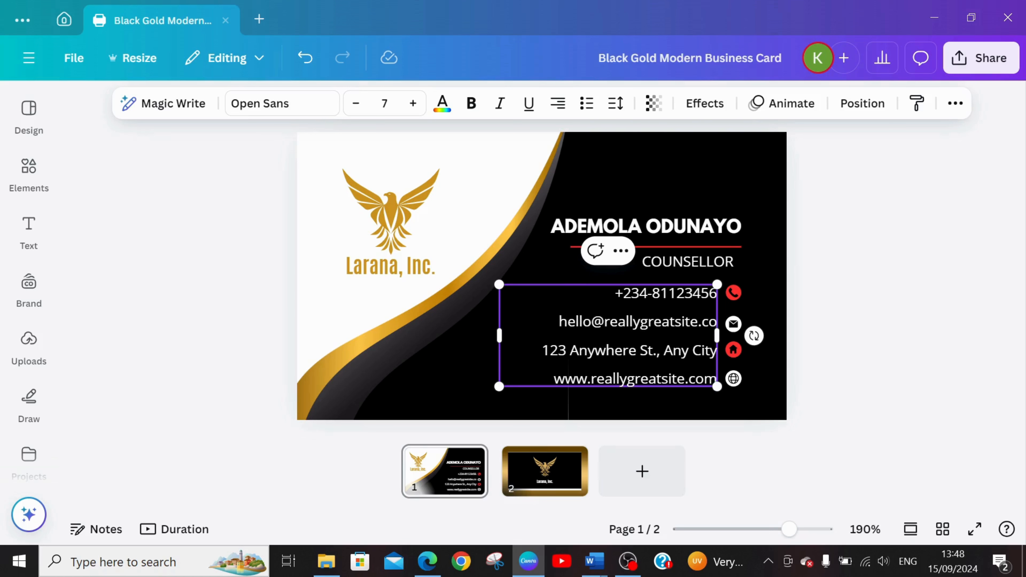
key("BackSpace")
key("BackSpace")
key("BackSpace")
key("BackSpace")
key("BackSpace")
key("BackSpace")
key("BackSpace")
key("BackSpace")
key("BackSpace")
key("BackSpace")
key("BackSpace")
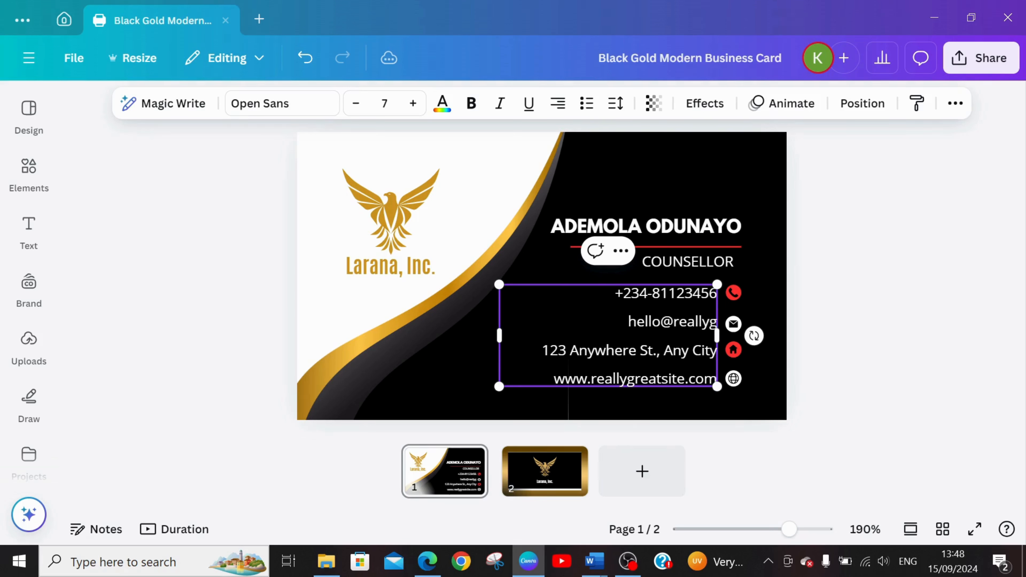
key("BackSpace")
key("BackSpace")
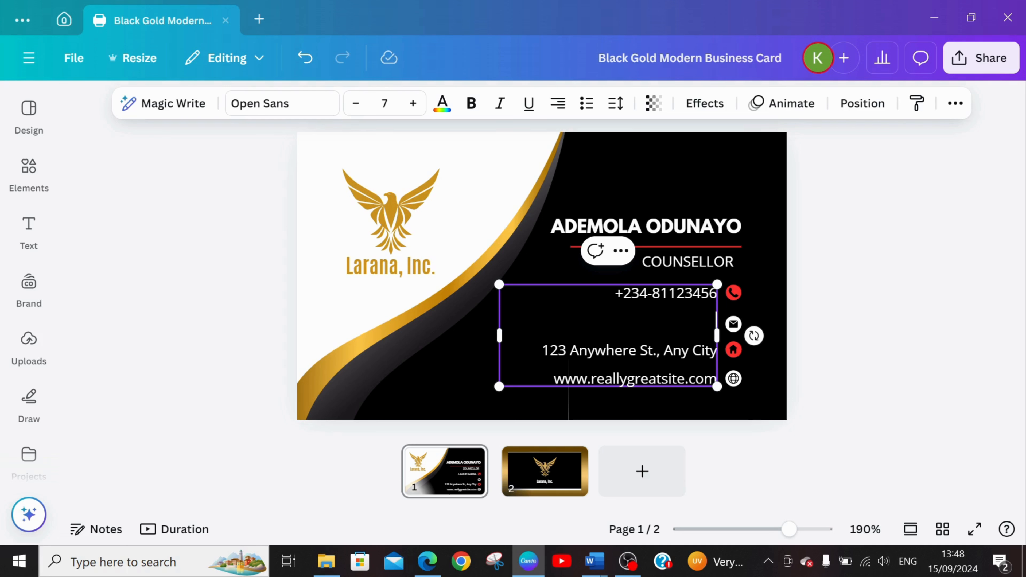
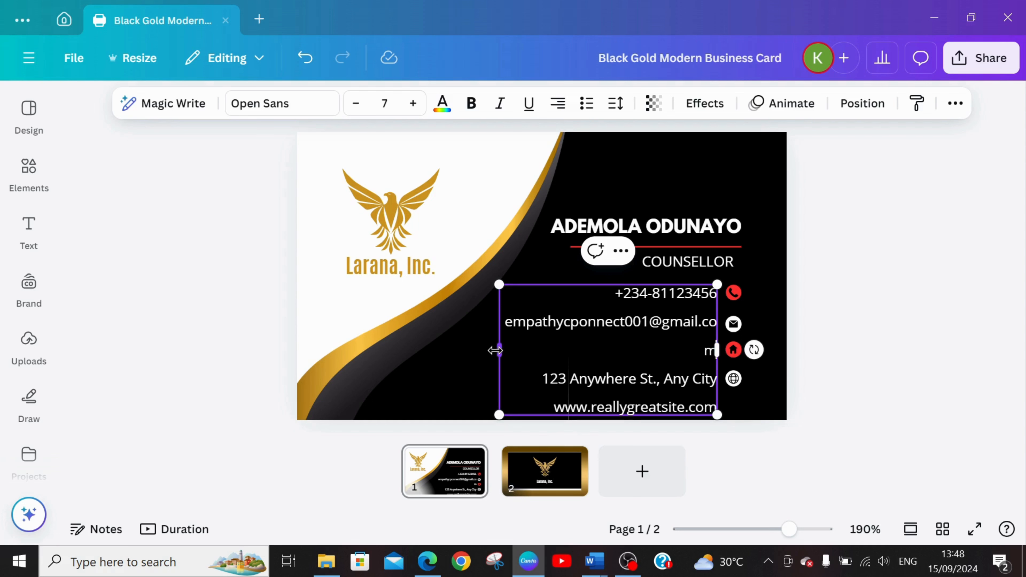
left_click_drag(495, 350, 478, 350)
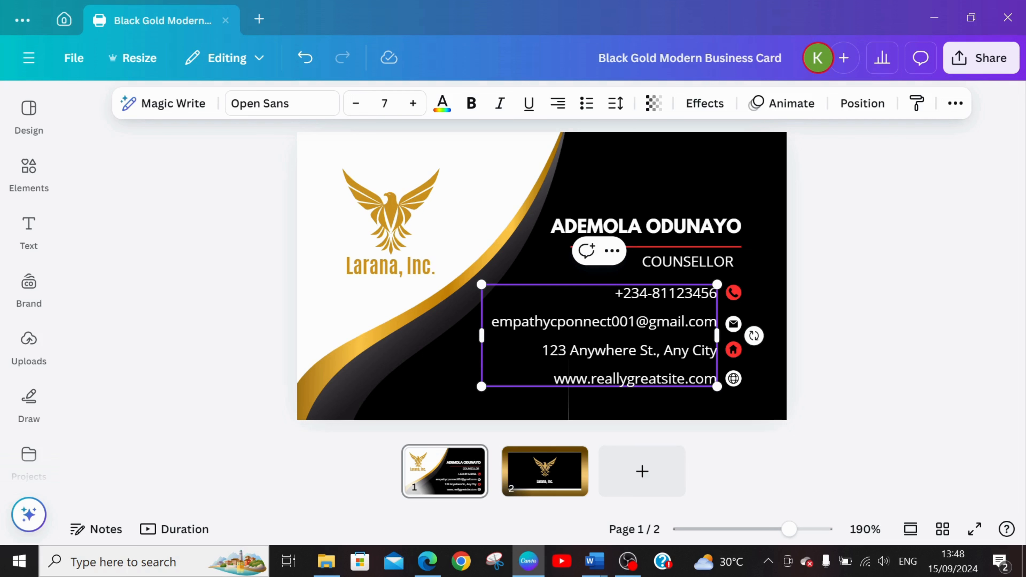
Replace the placeholder street address in the contact details with the cardholder's house and road number.
left_click(594, 350)
left_click(716, 350)
key("BackSpace")
key("BackSpace")
key("BackSpace")
key("BackSpace")
key("BackSpace")
key("BackSpace")
key("BackSpace")
key("BackSpace")
key("BackSpace")
key("BackSpace")
key("BackSpace")
key("BackSpace")
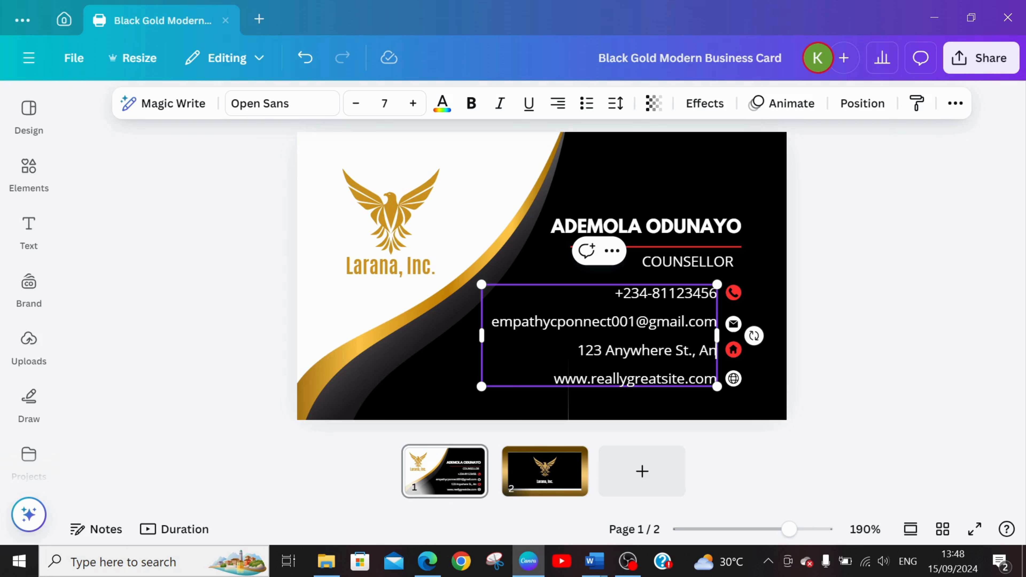
key("BackSpace")
key("BackSpace")
key("BackSpace")
key("BackSpace")
key("BackSpace")
key("BackSpace")
key("BackSpace")
key("BackSpace")
key("BackSpace")
key("BackSpace")
key("BackSpace")
key("BackSpace")
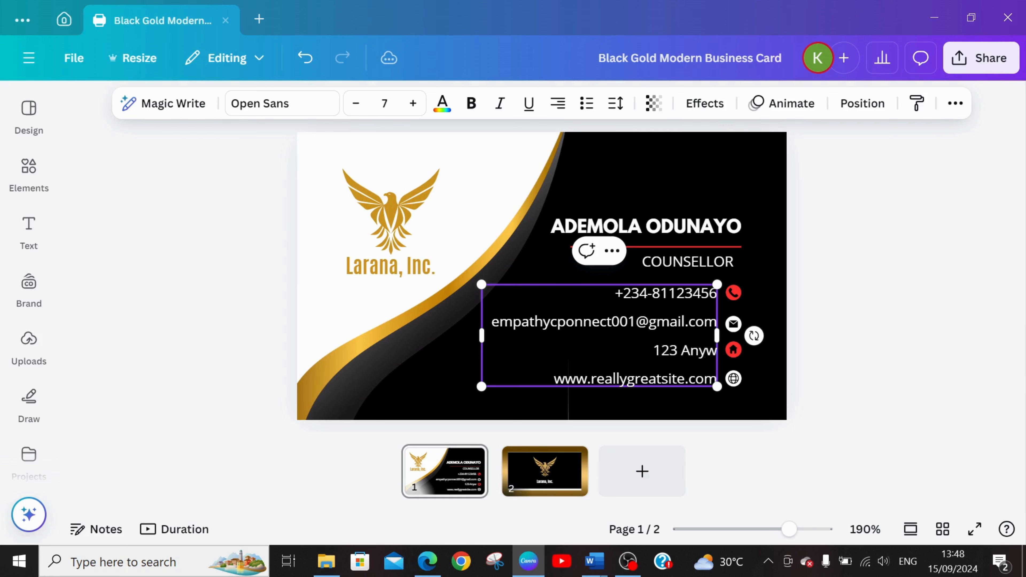
key("BackSpace")
key("BackSpace")
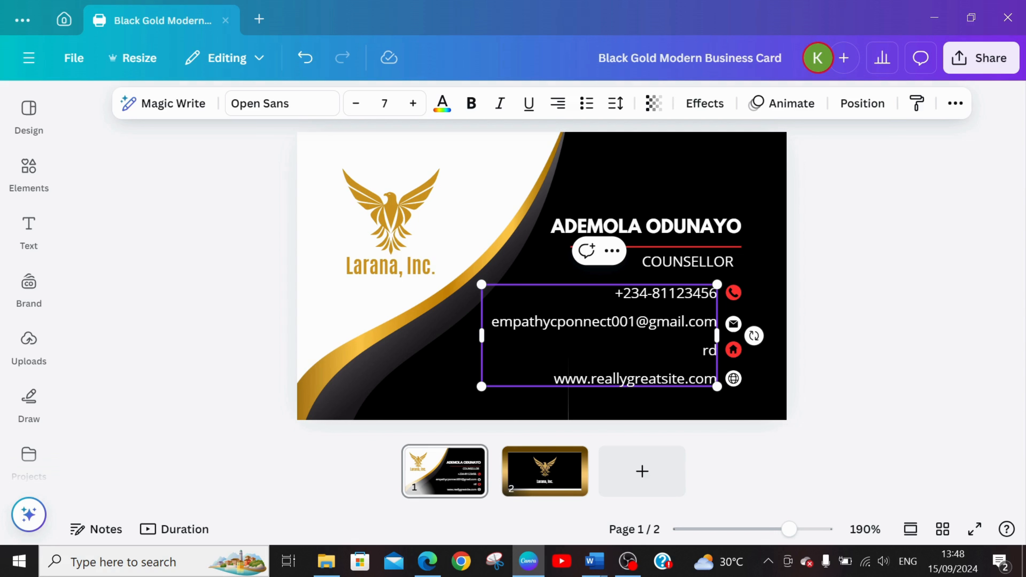
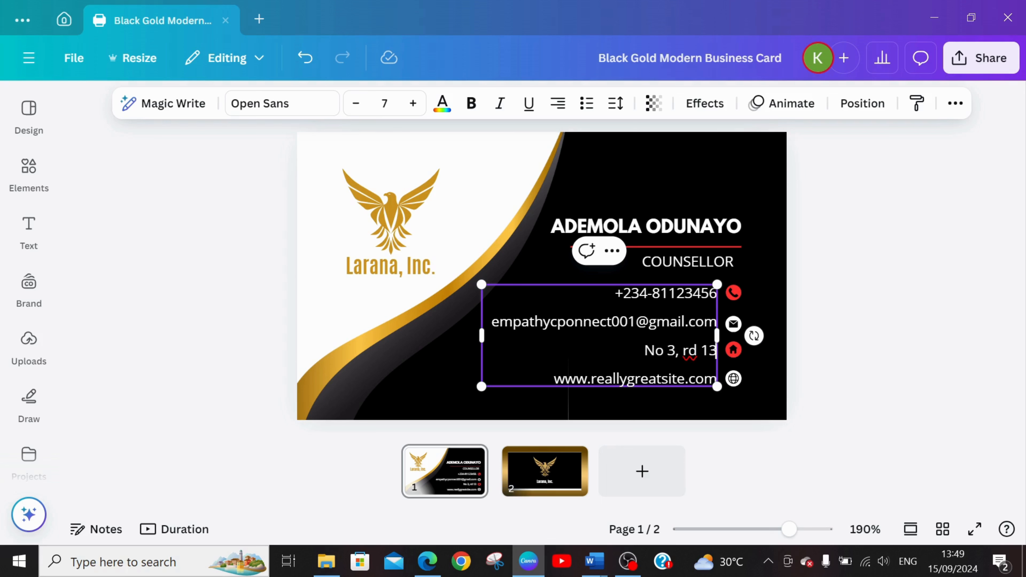
Complete the address line with the nearby landmark and the city, separated by commas.
key("BackSpace")
key("BackSpace")
key("BackSpace")
key("BackSpace")
key("BackSpace")
key("BackSpace")
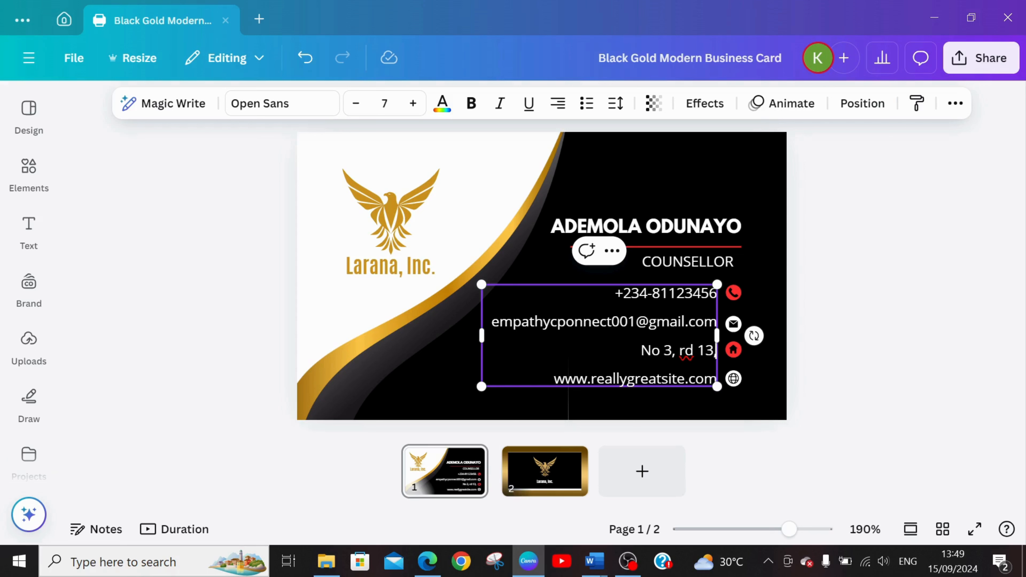
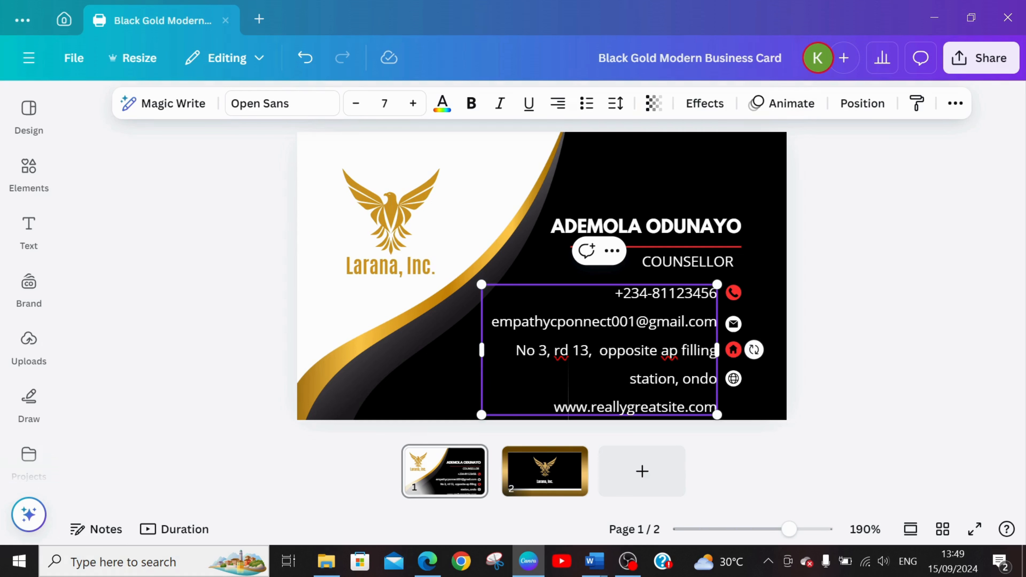
Shorten the address line by removing the word "filling" before "station".
key("BackSpace")
key("BackSpace")
key("BackSpace")
key("BackSpace")
key("BackSpace")
key("BackSpace")
key("BackSpace")
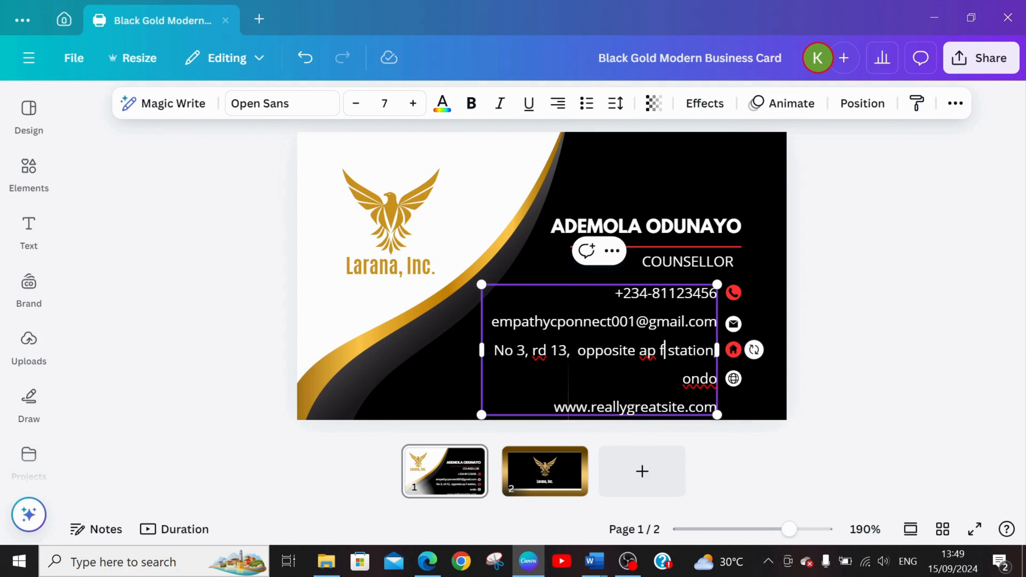
key("BackSpace")
key("BackSpace")
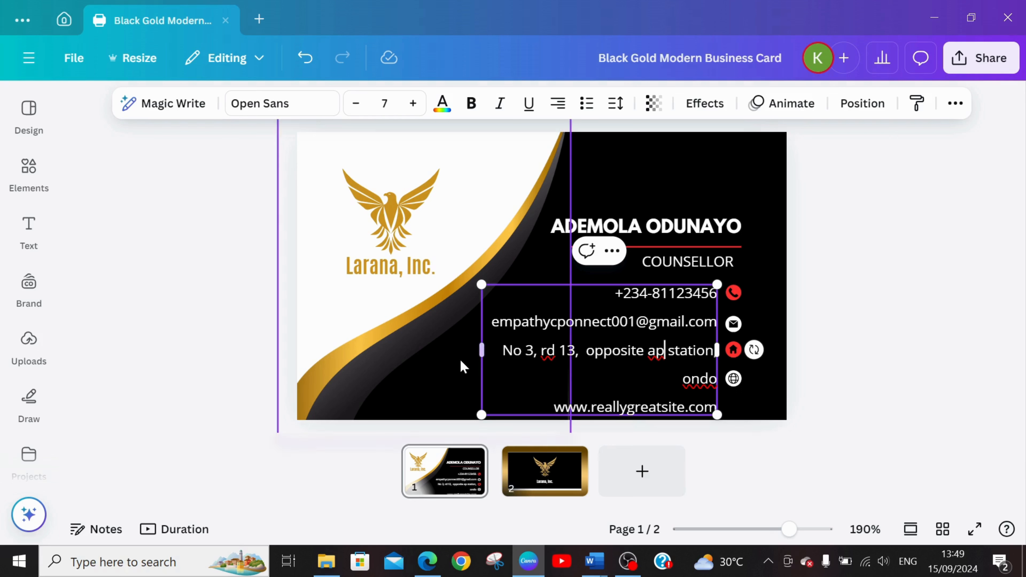
left_click_drag(479, 354, 448, 356)
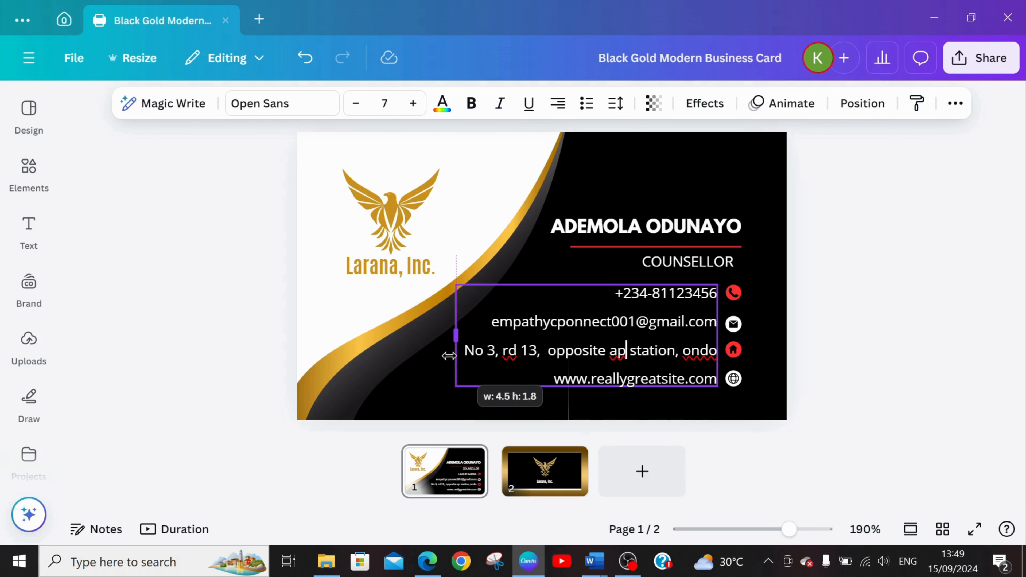
left_click_drag(449, 356, 479, 350)
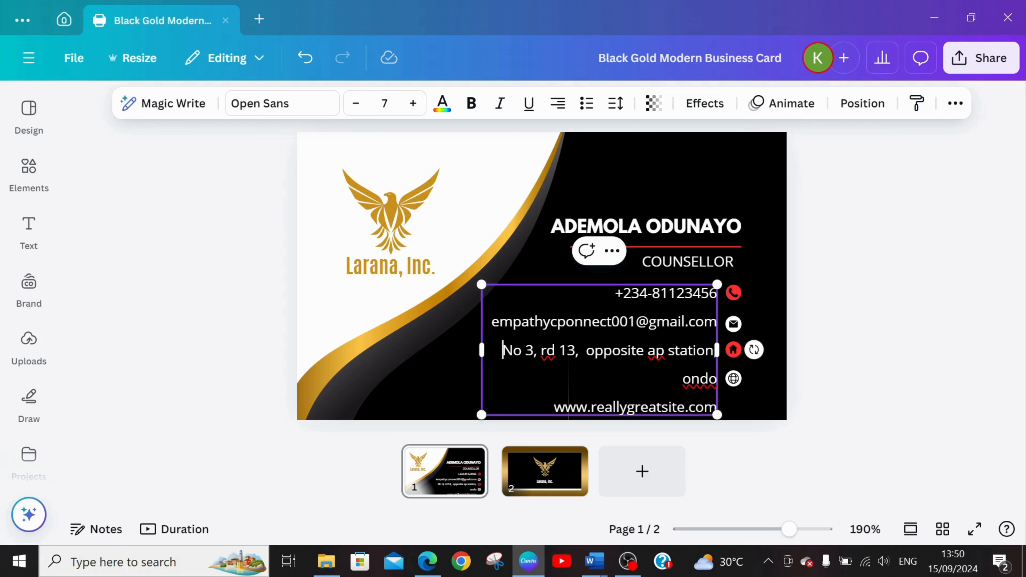
key("BackSpace")
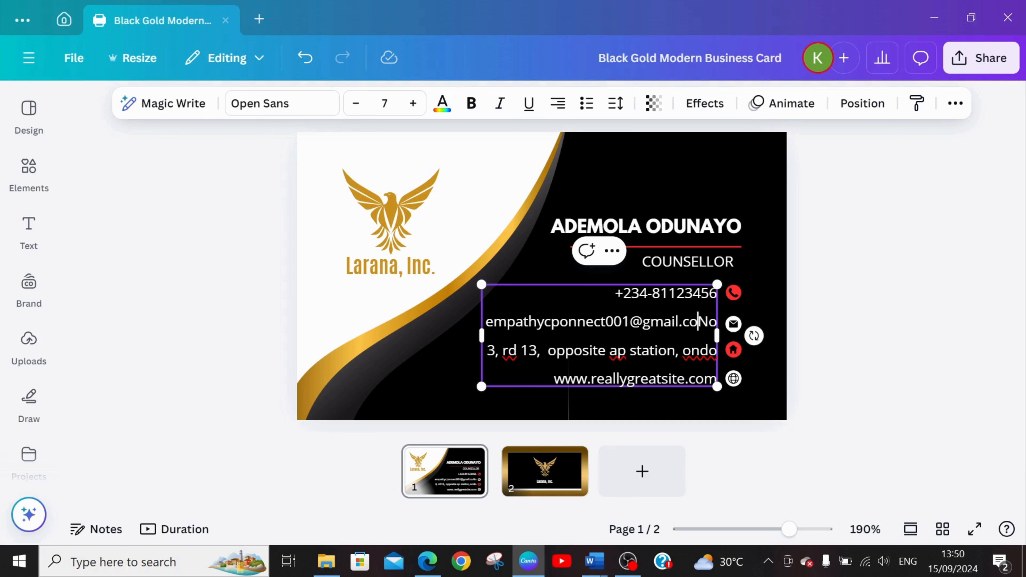
key("ctrl+z")
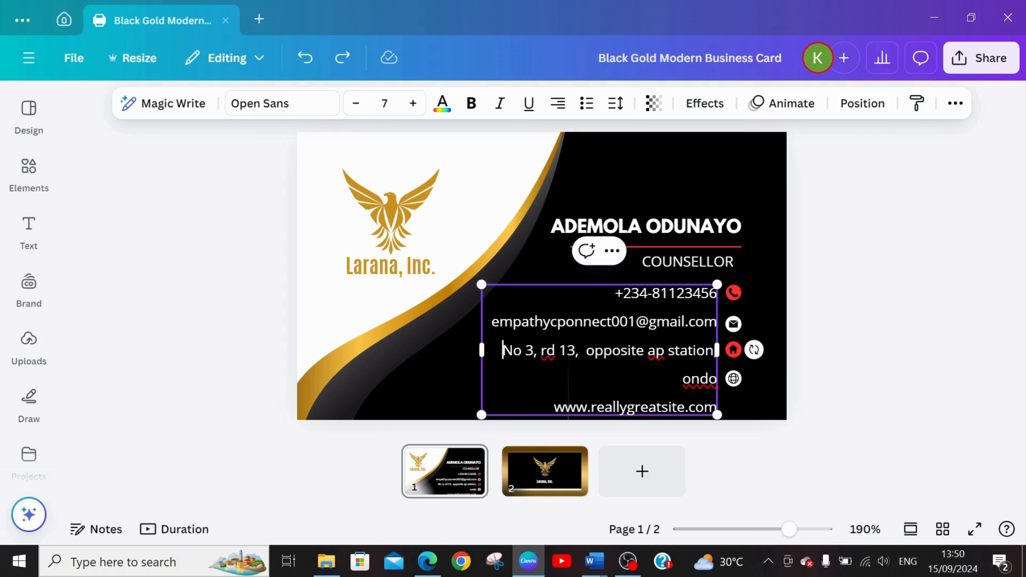
Abbreviate "opposite" to "opp" in the address line so that the address fits on one line.
key("BackSpace")
key("BackSpace")
key("BackSpace")
key("BackSpace")
key("BackSpace")
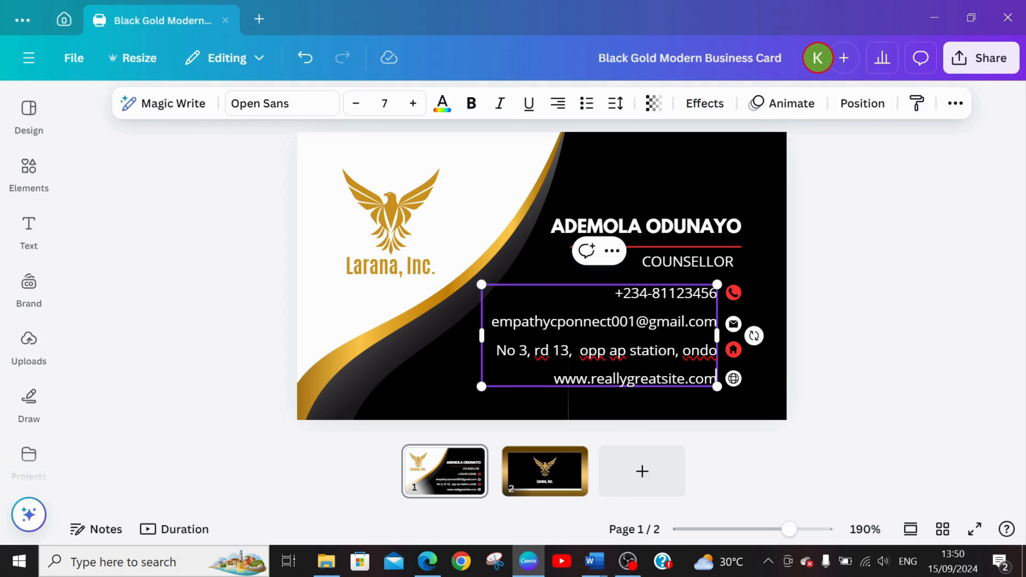
Delete the placeholder domain from the website line of the contact details, keeping the leading "www" prefix.
key("BackSpace")
key("BackSpace")
key("BackSpace")
key("BackSpace")
key("BackSpace")
key("BackSpace")
key("BackSpace")
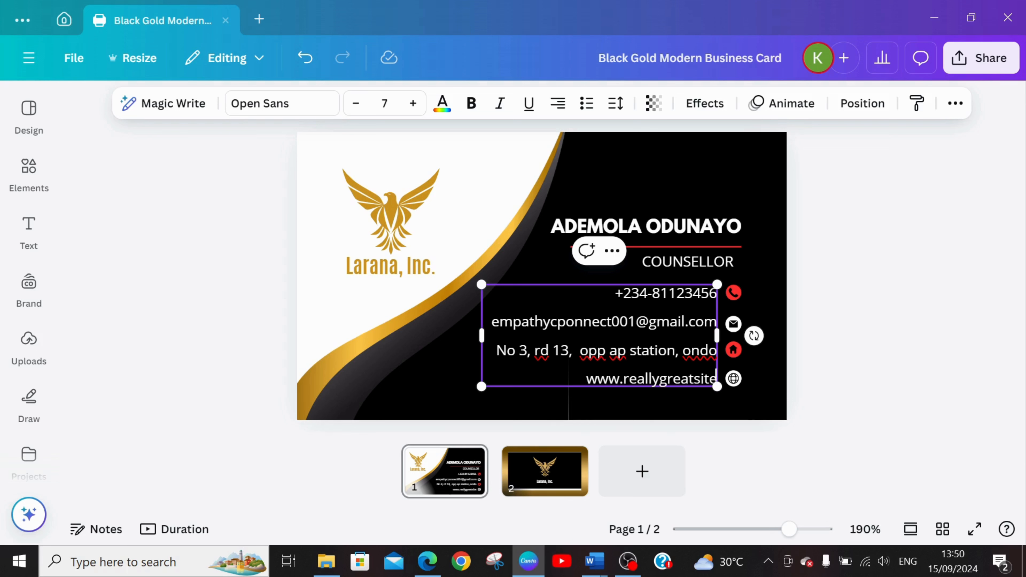
key("BackSpace")
key("BackSpace")
key("BackSpace")
key("BackSpace")
key("BackSpace")
key("BackSpace")
key("BackSpace")
key("BackSpace")
key("BackSpace")
key("BackSpace")
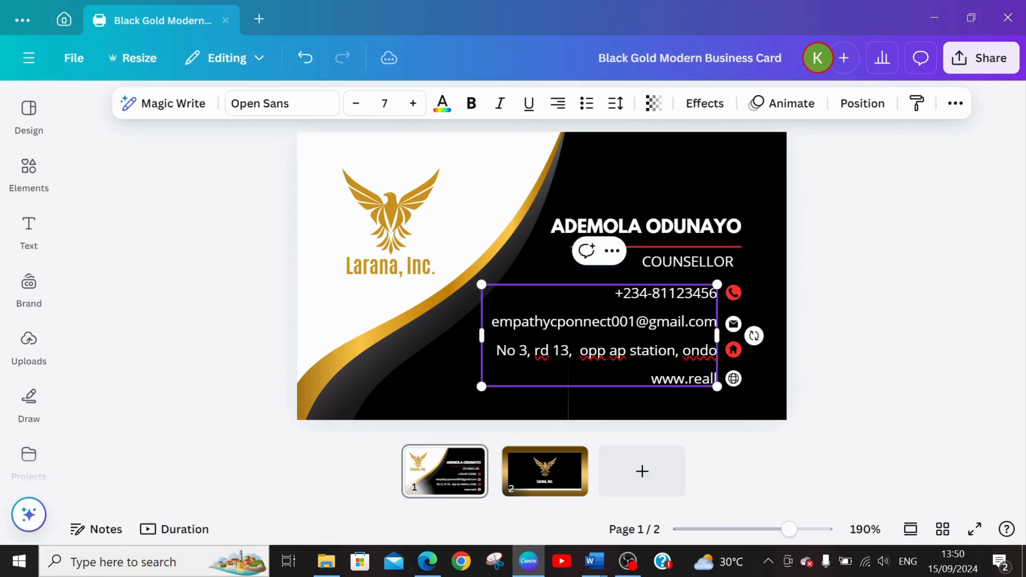
key("BackSpace")
key("BackSpace")
key("BackSpace")
type(".. em")
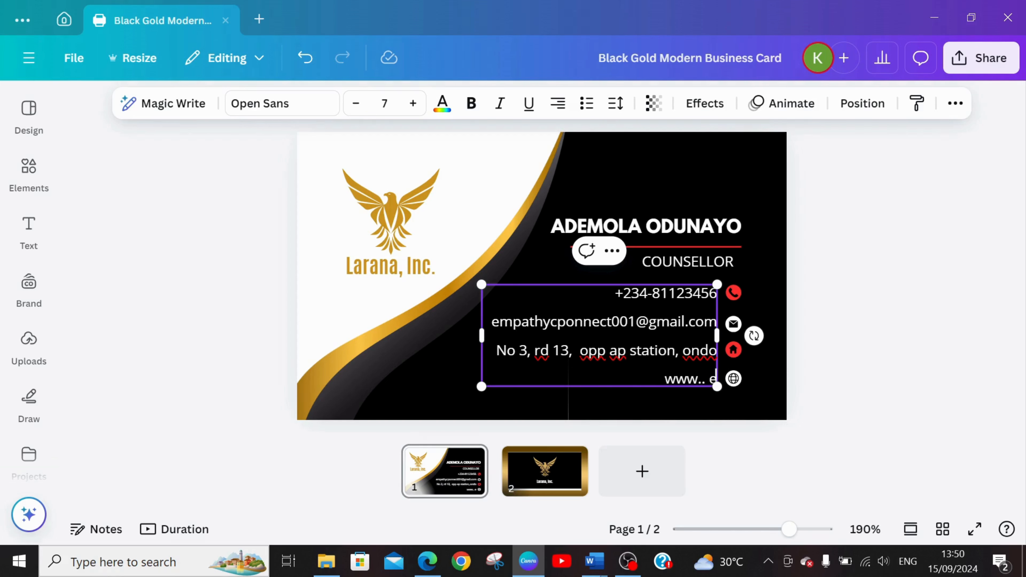
key("BackSpace")
key("BackSpace")
key("BackSpace")
key("BackSpace")
type(".emp")
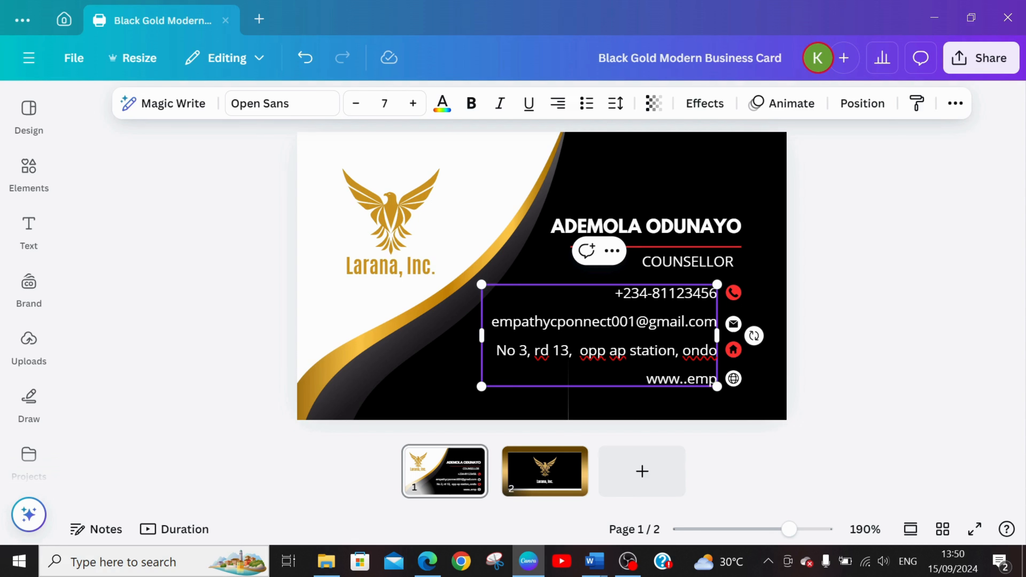
type("athycoonect")
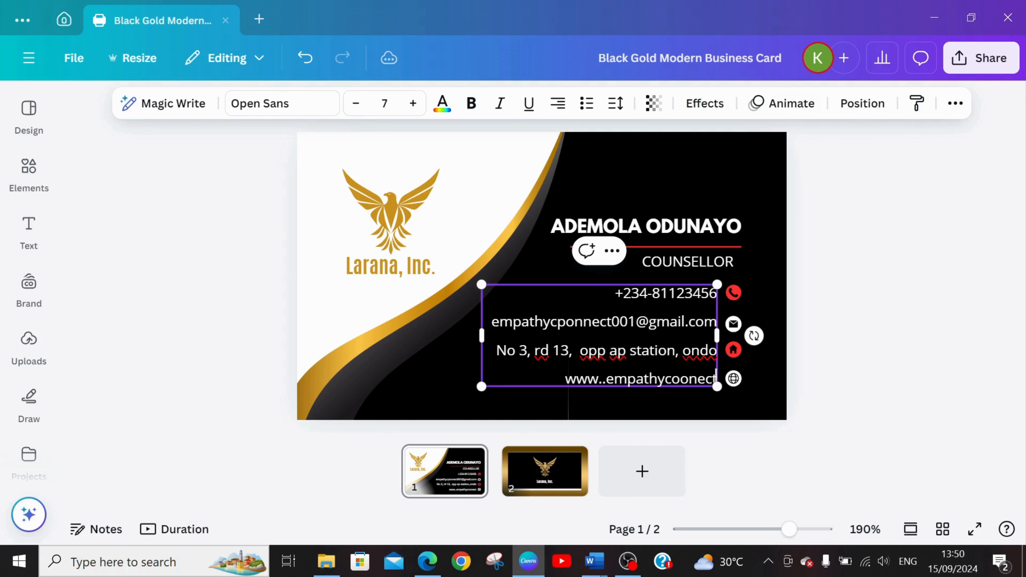
type(".com")
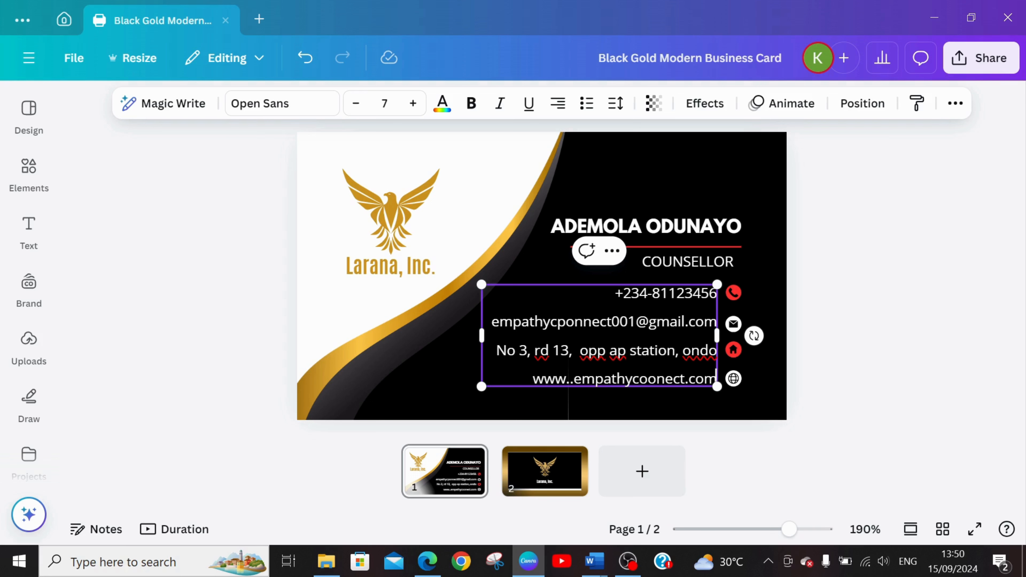
Delete the gold eagle logo from the front of the card and show the uploaded images.
left_click(414, 220)
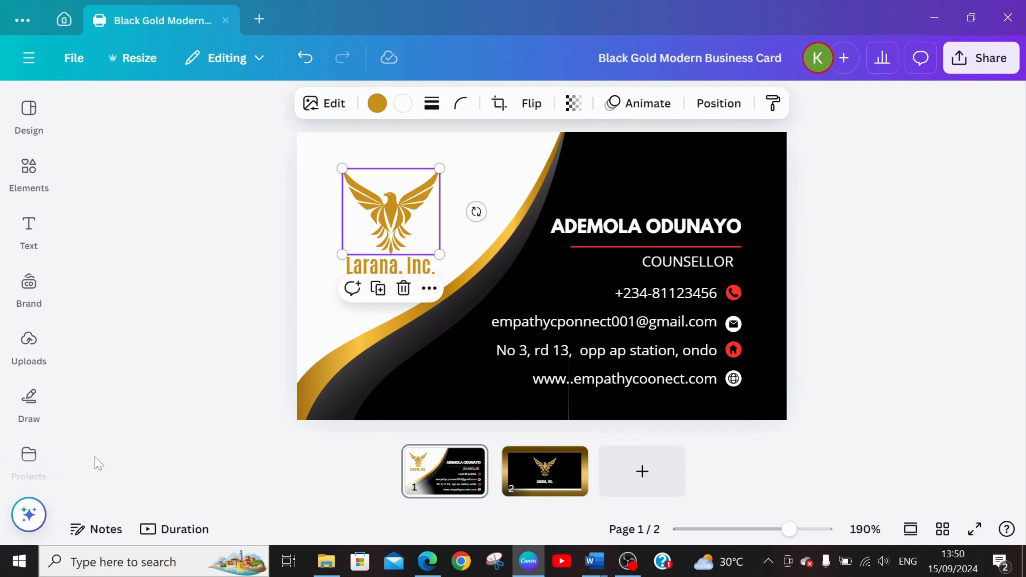
left_click(38, 343)
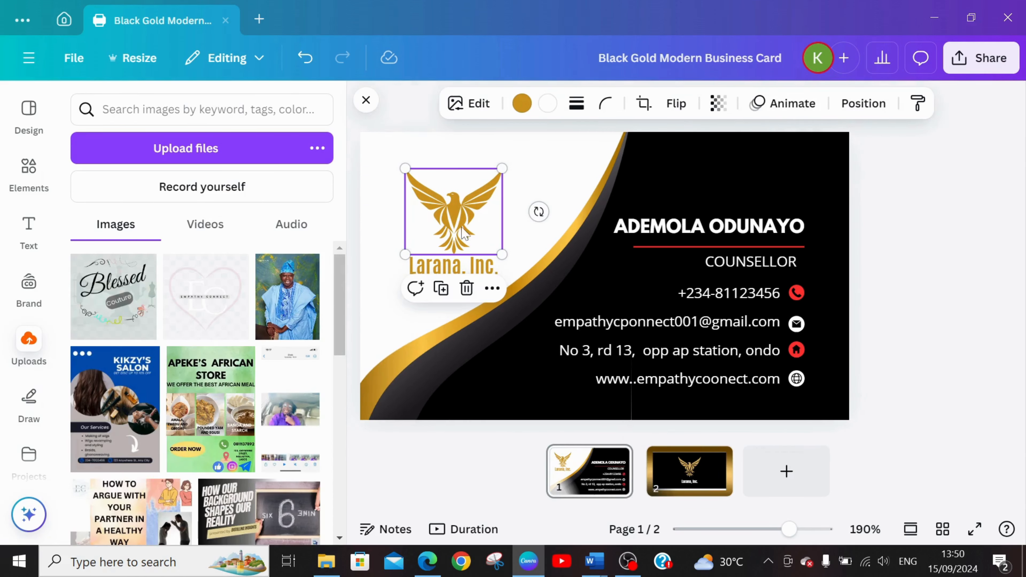
left_click(466, 299)
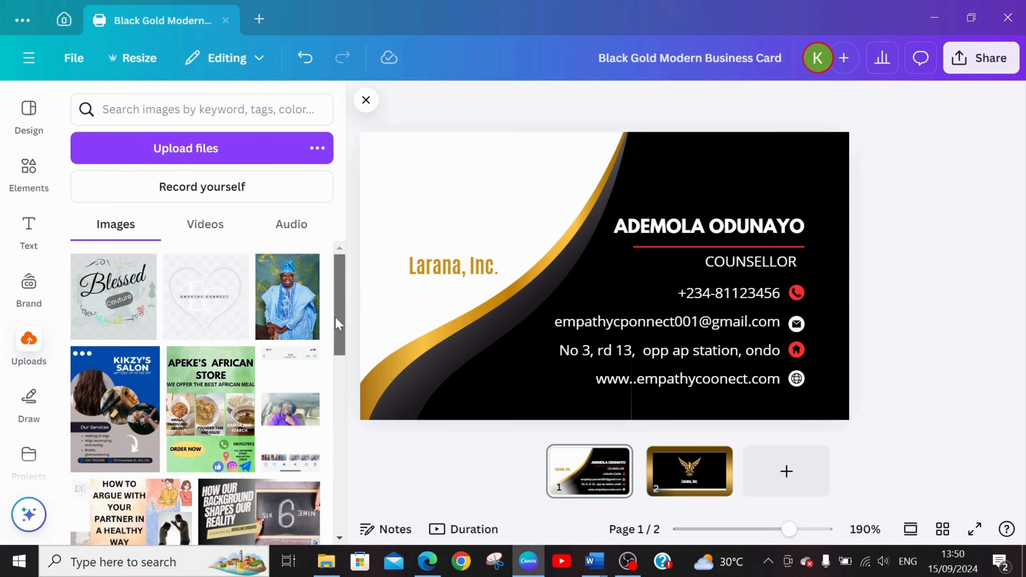
Find the square Empathy Connect logo among the uploaded images and add it to the front of the card.
left_click_drag(335, 317, 336, 441)
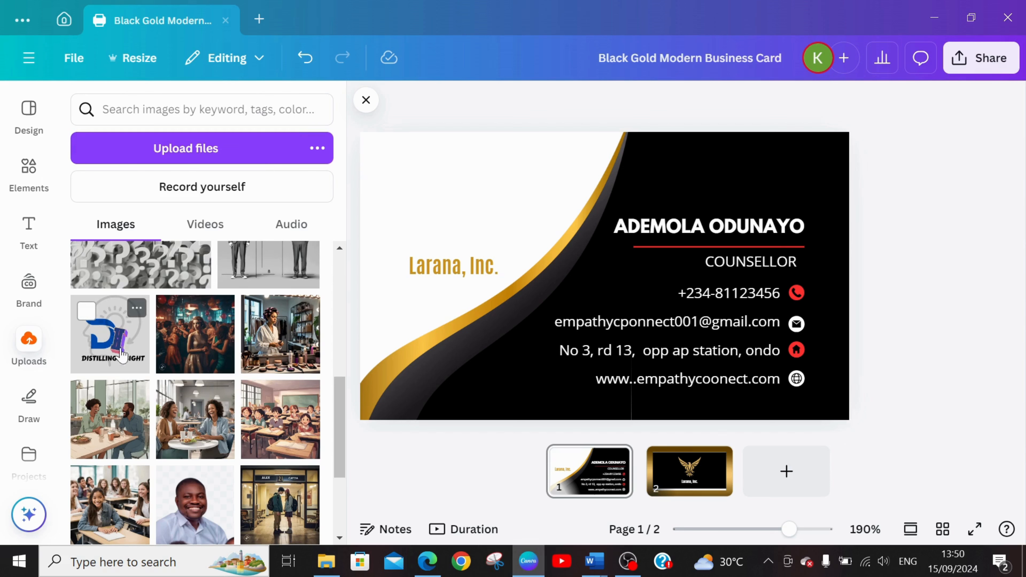
left_click_drag(337, 388, 328, 465)
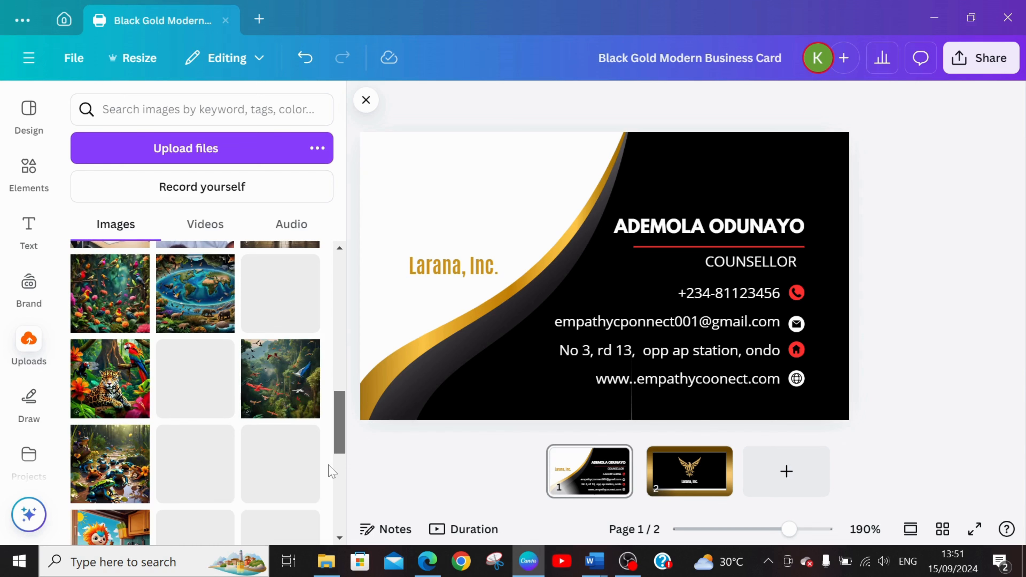
scroll(332, 470, "down", 5)
scroll(297, 541, "down", 2)
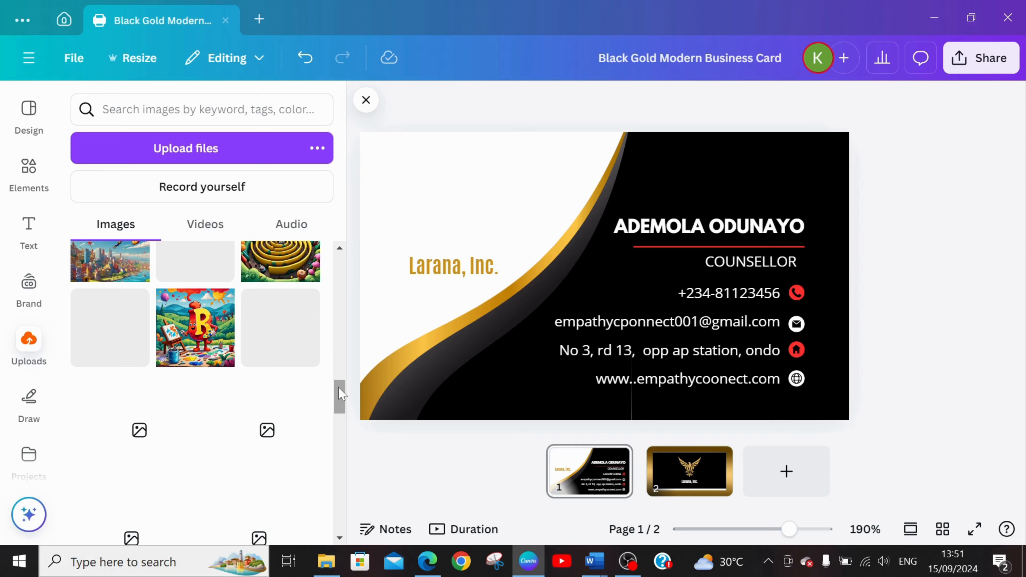
left_click_drag(340, 394, 341, 502)
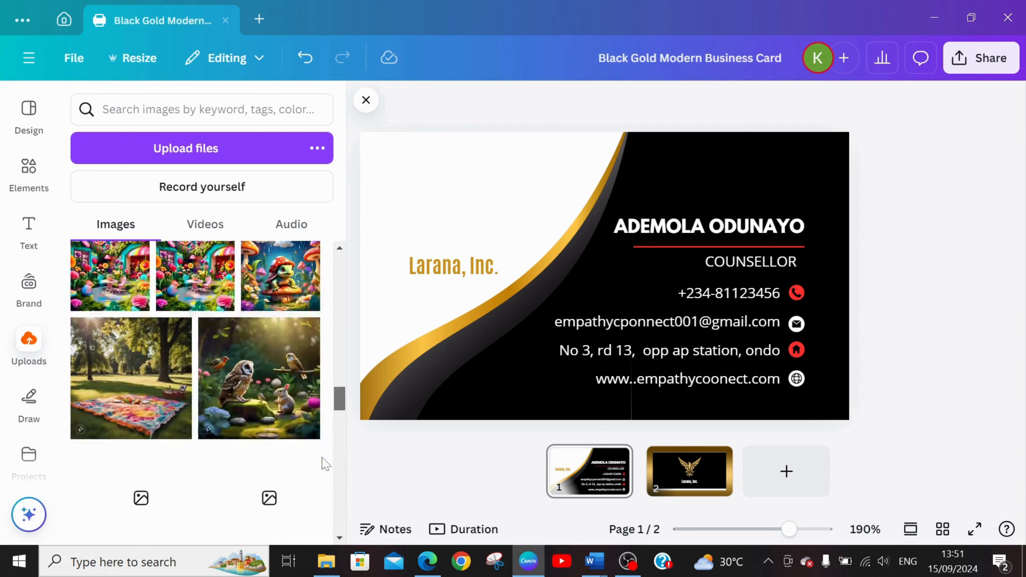
left_click_drag(341, 448, 340, 493)
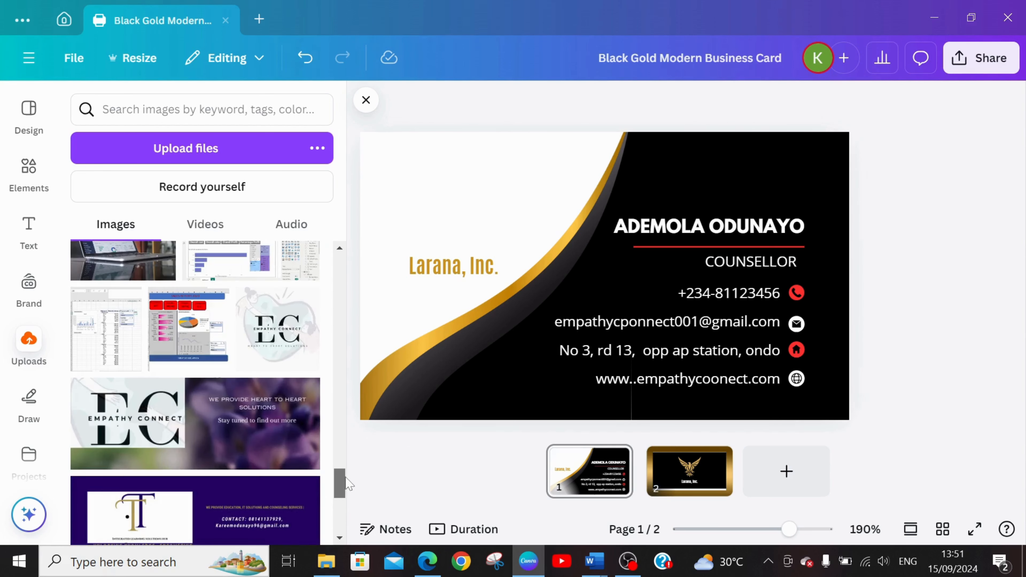
left_click(279, 317)
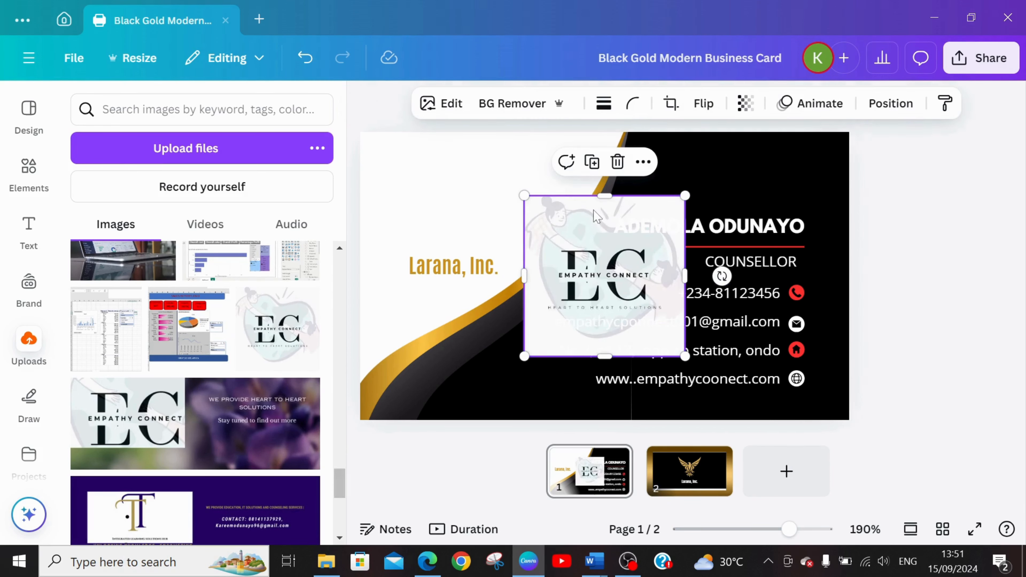
Shrink the Empathy Connect logo and place it in the white area above the "Larana, Inc." text.
left_click_drag(560, 259, 392, 196)
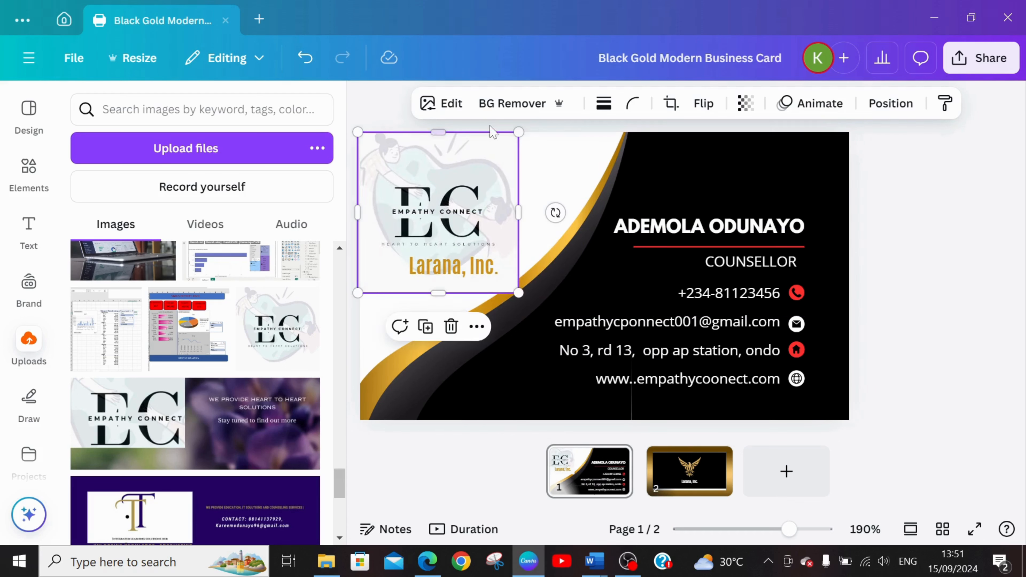
left_click_drag(521, 136, 481, 170)
left_click_drag(403, 237, 420, 210)
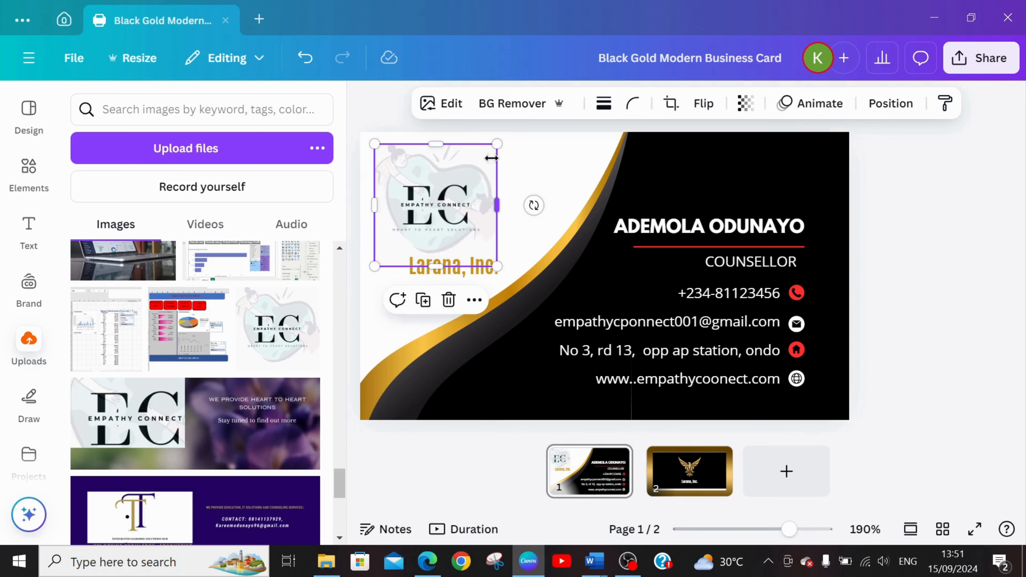
left_click_drag(498, 144, 478, 183)
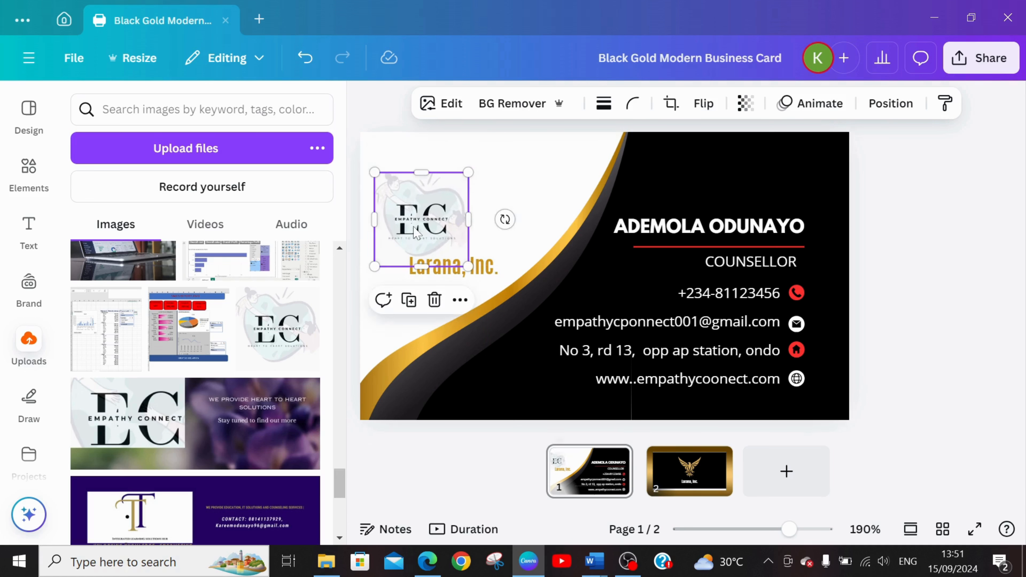
left_click_drag(414, 226, 418, 209)
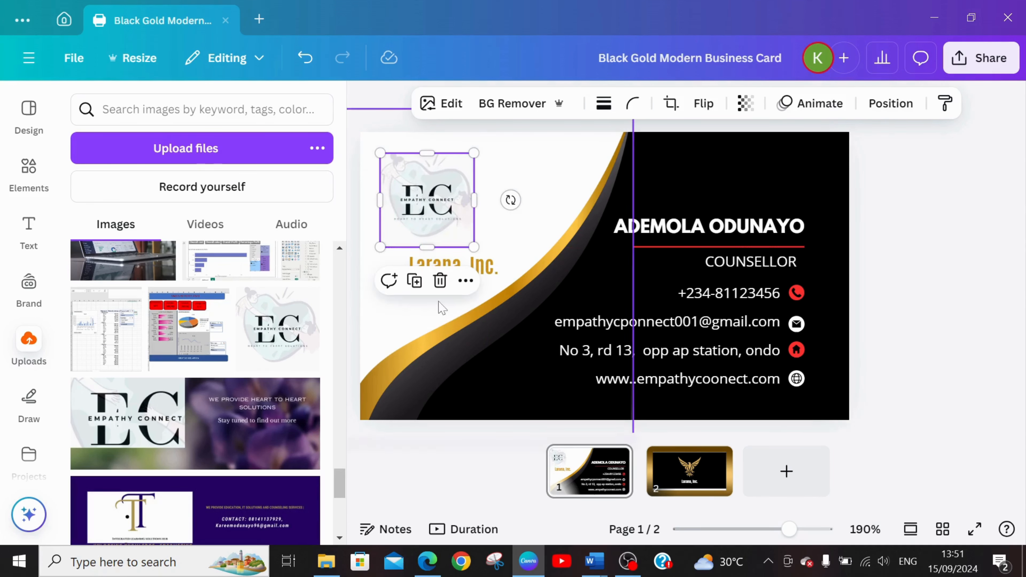
Delete the "Larana, Inc." text below the new logo on the front of the card.
left_click(490, 274)
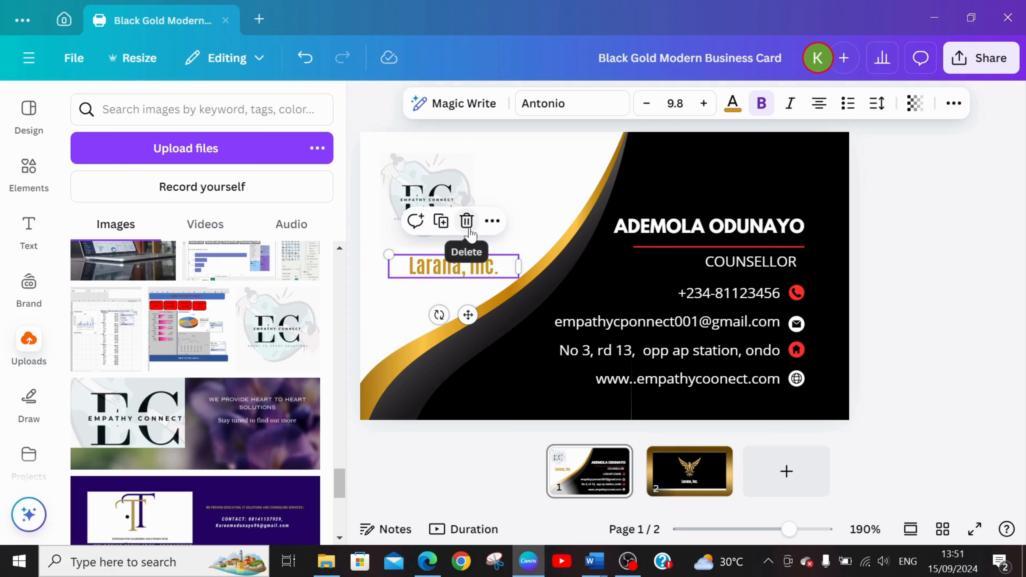
left_click(466, 221)
Set the color of the background shape behind the contact details to black.
left_click(434, 285)
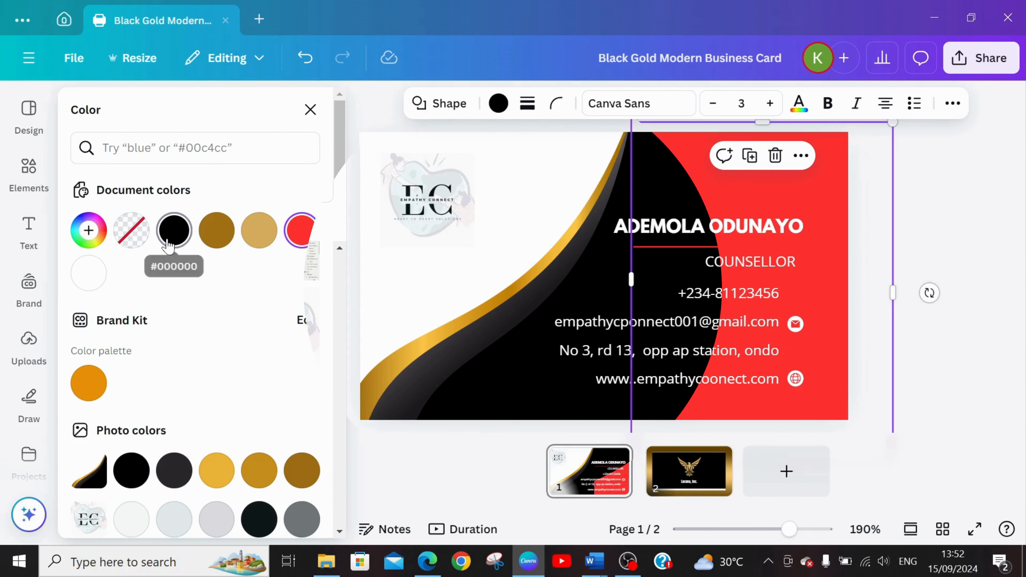
left_click(174, 230)
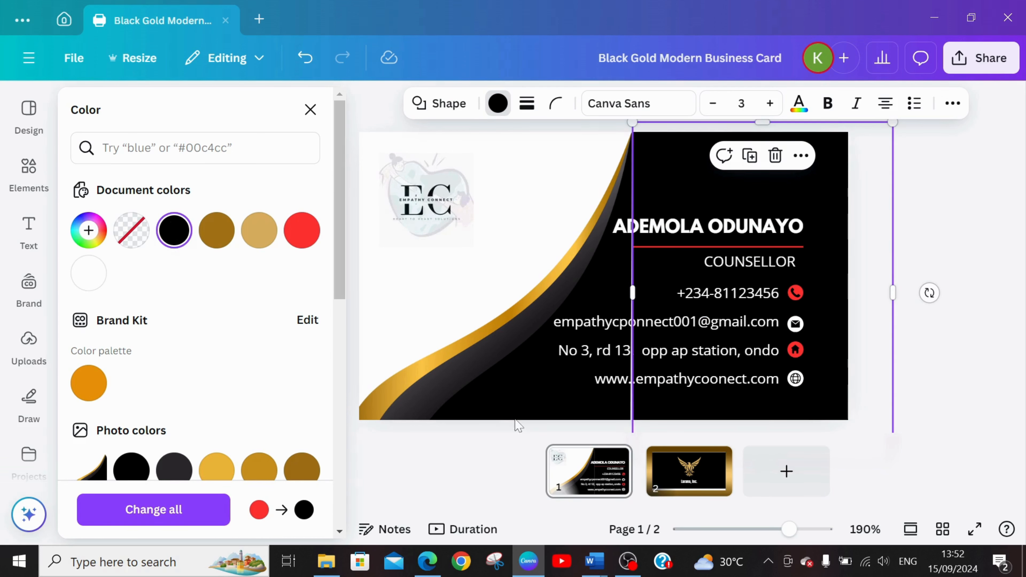
left_click(506, 229)
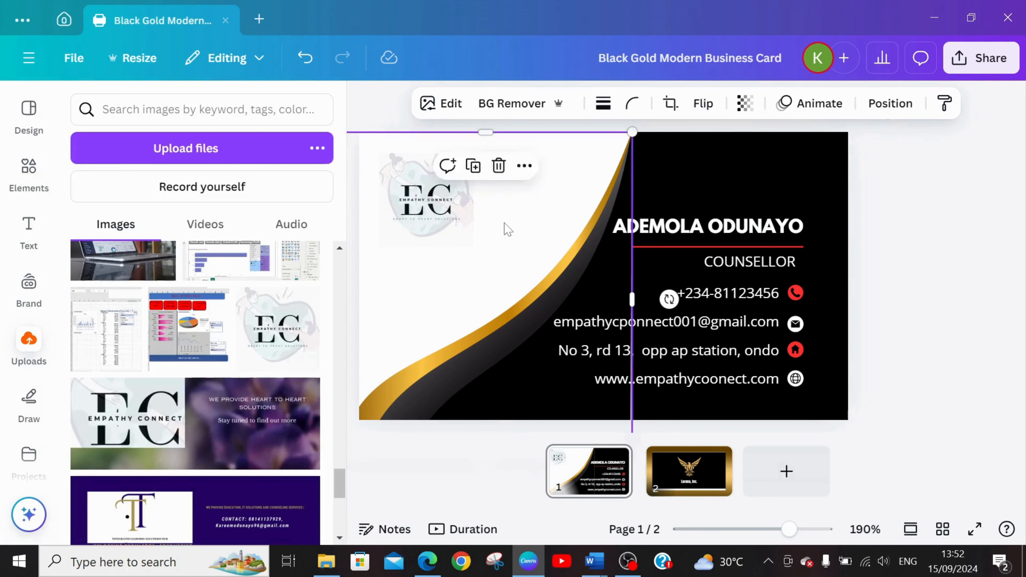
On the card's second page, replace the eagle logo with the uploaded Empathy Connect logo, centered above the company name.
left_click(692, 477)
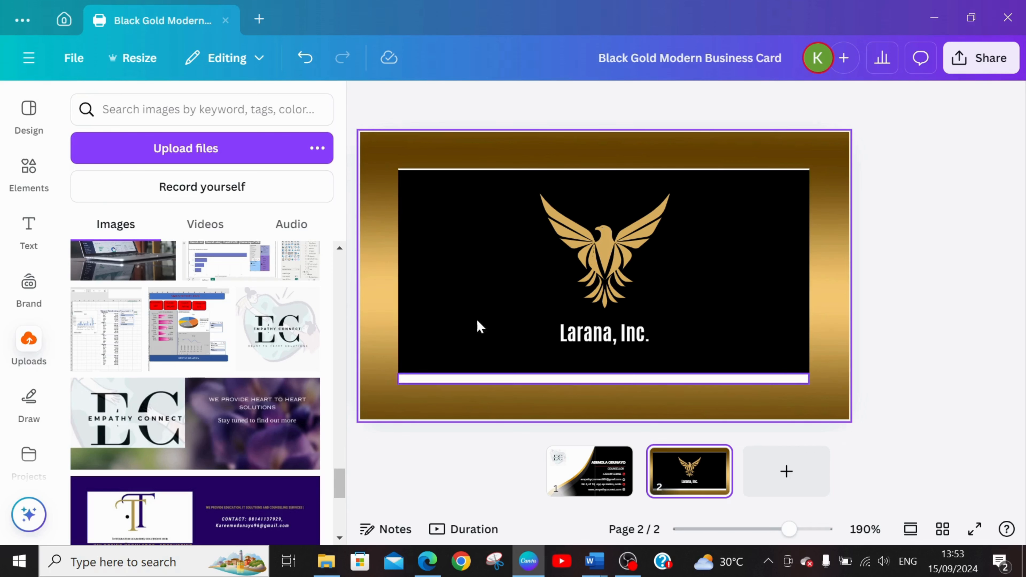
left_click(427, 148)
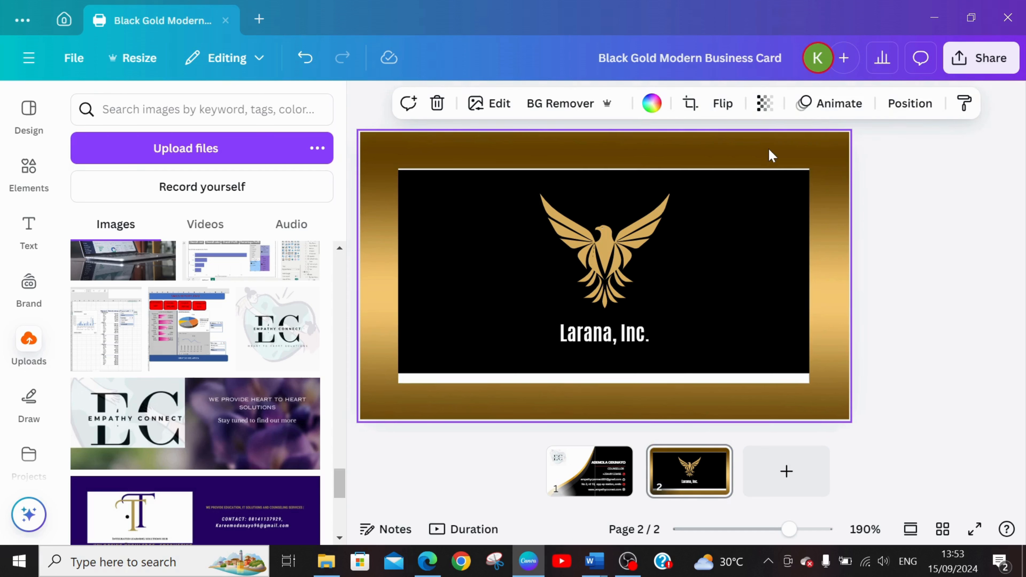
left_click(772, 186)
left_click(473, 410)
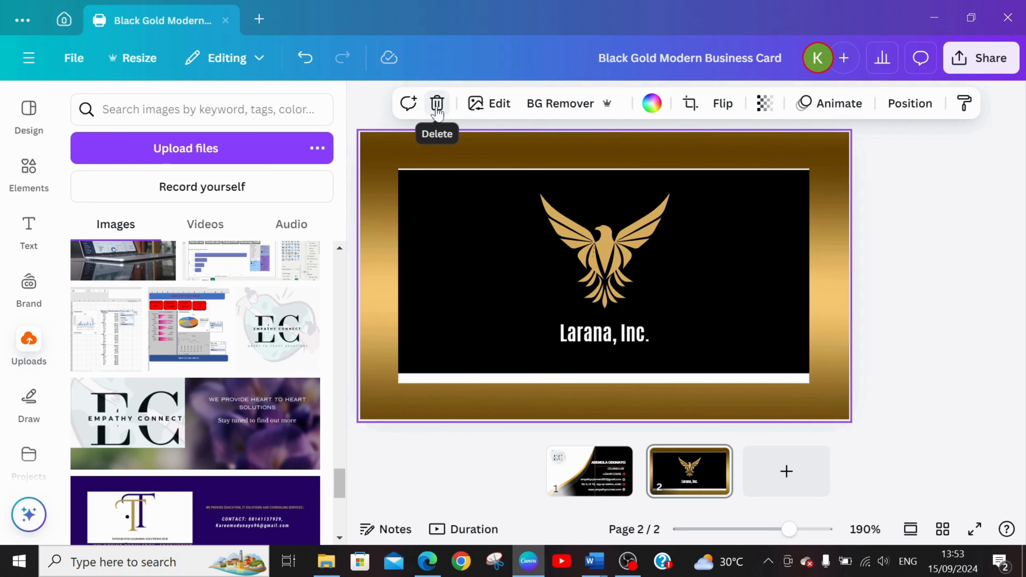
left_click(594, 262)
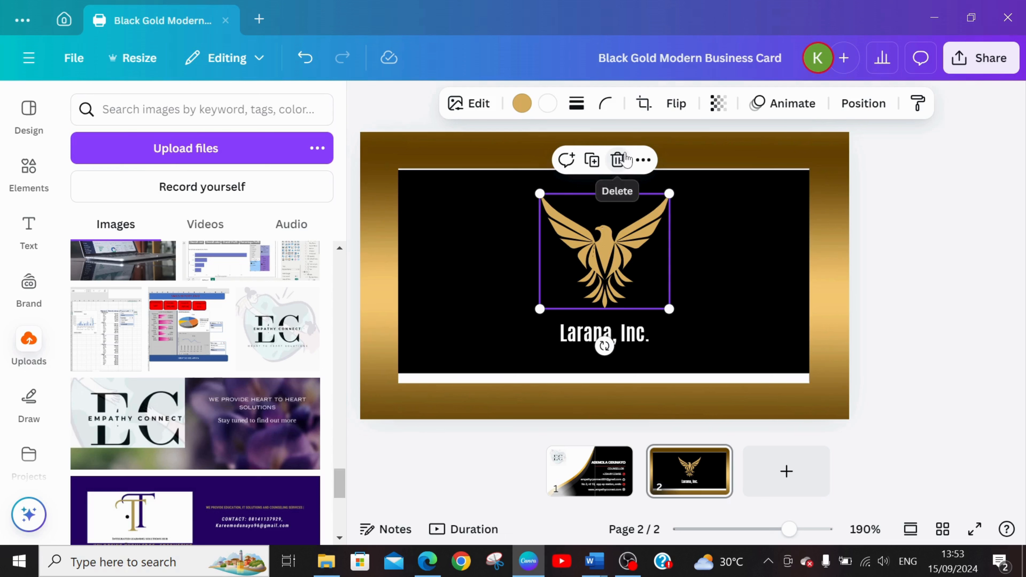
left_click(618, 159)
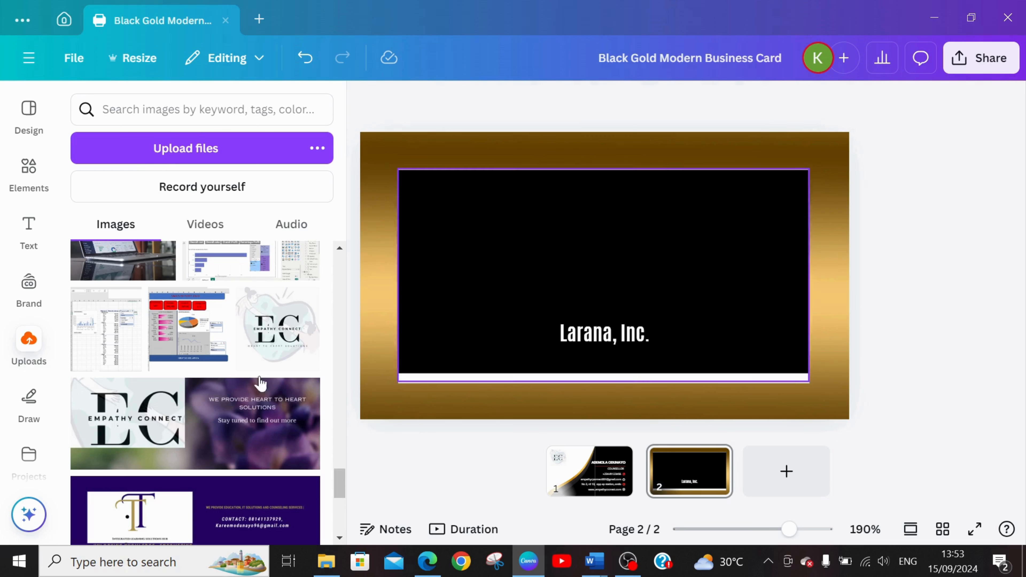
left_click(272, 340)
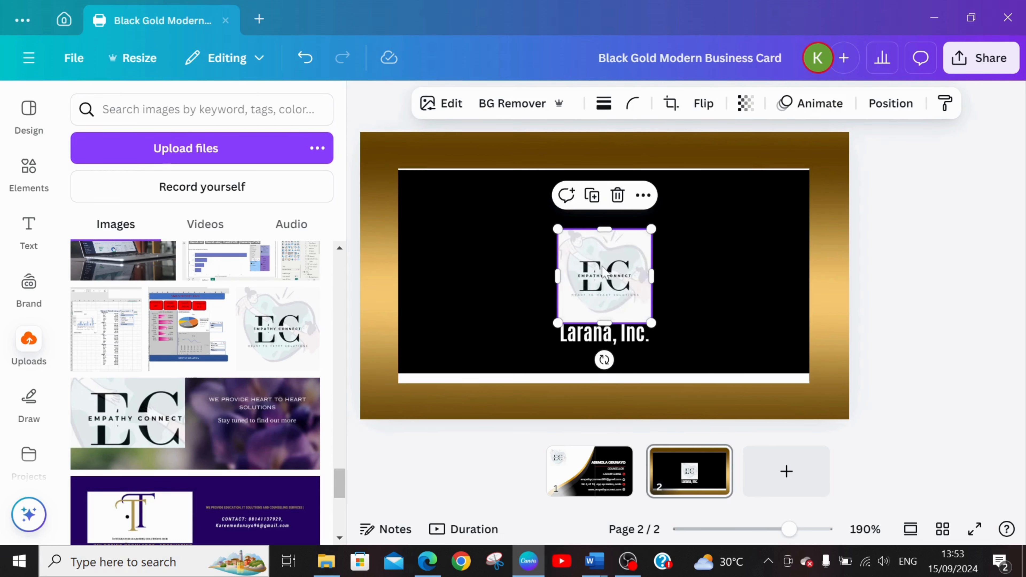
left_click_drag(603, 271, 603, 242)
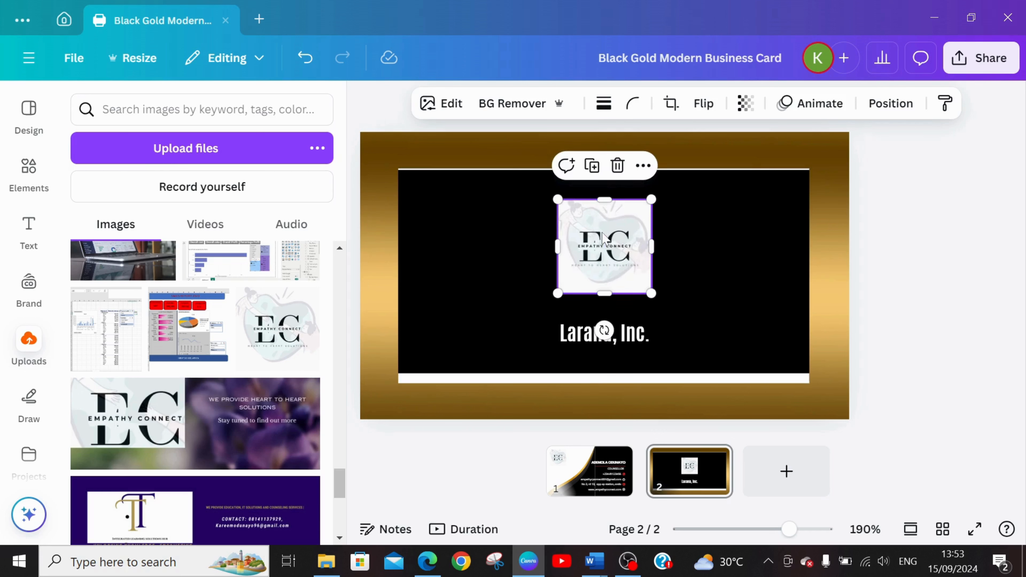
Replace the "Larana, Inc." text on the card's second page with the tagline "PROVIDING HEART TO HEART SOLUTION".
left_click(586, 355)
left_click(591, 331)
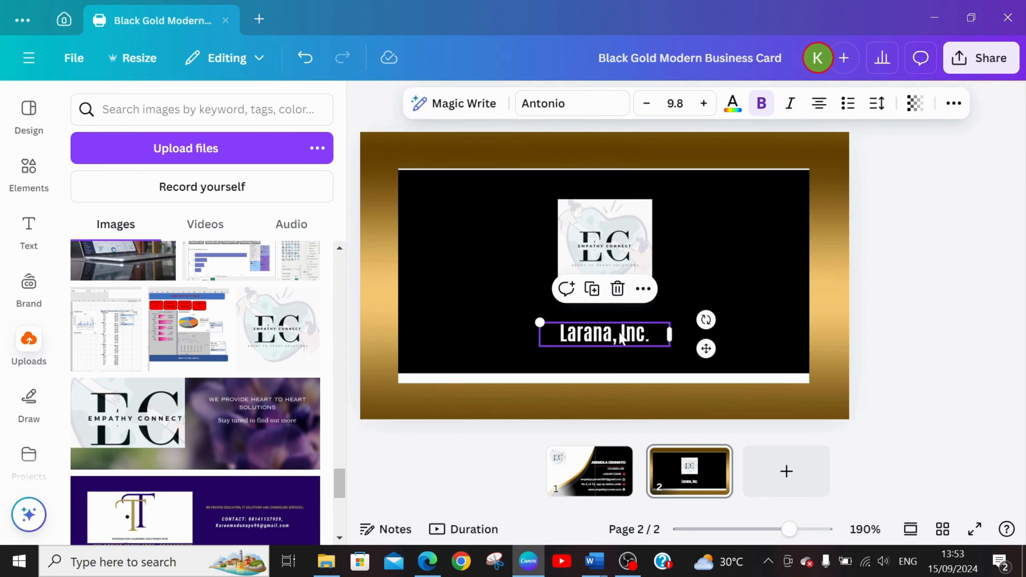
left_click_drag(646, 335, 558, 333)
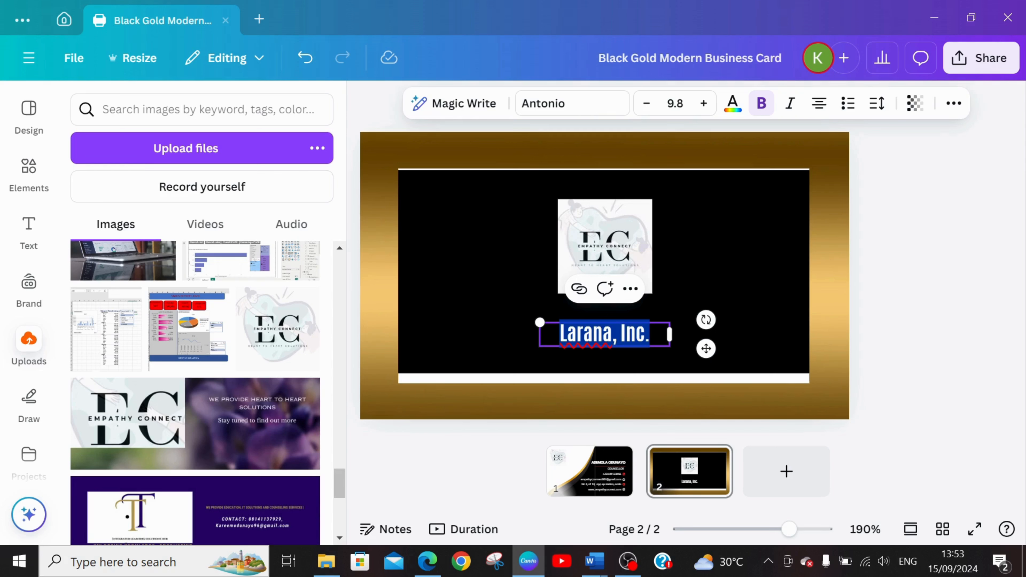
type("PROVI")
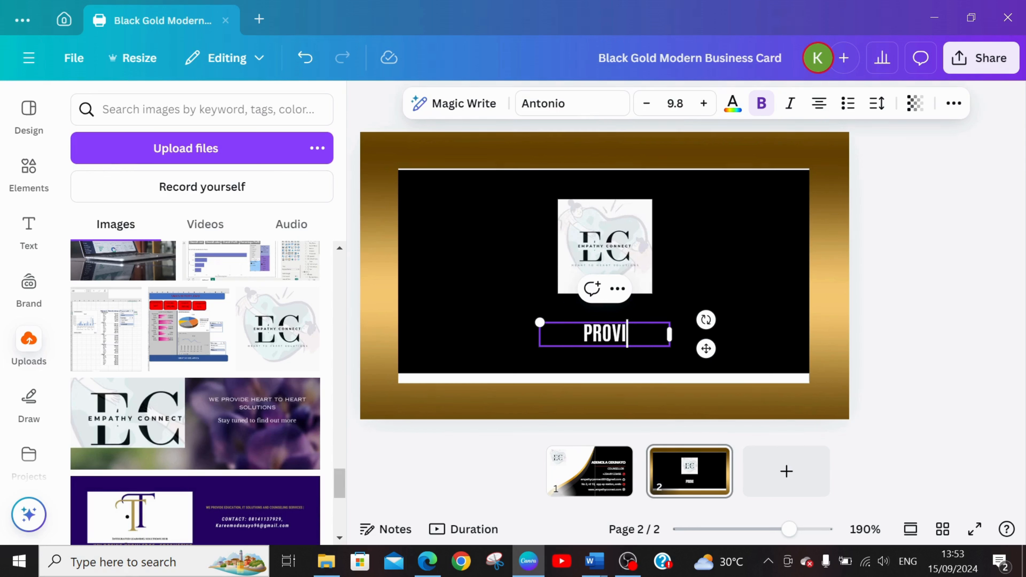
type("DING HEART")
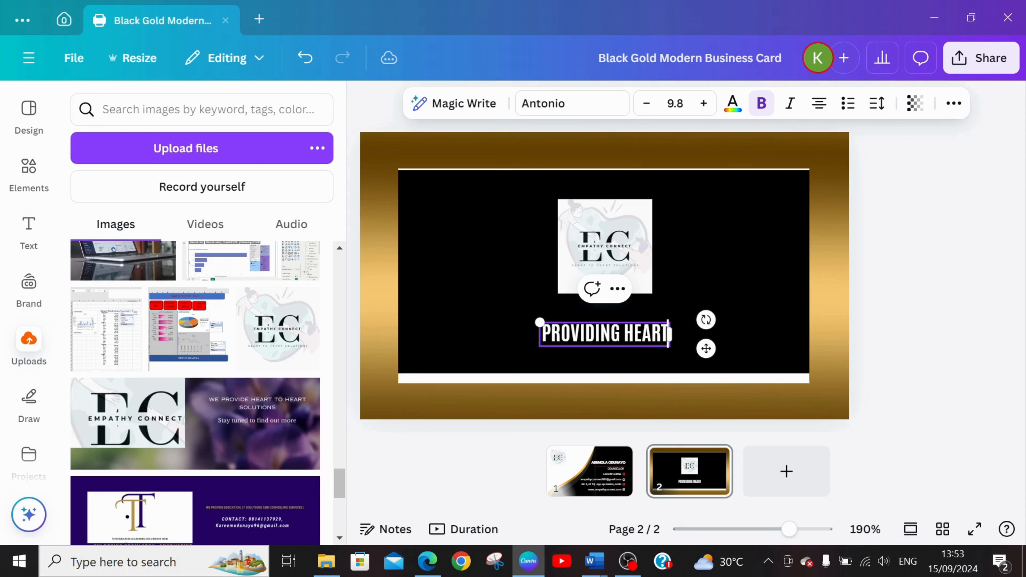
type(" TO HEA")
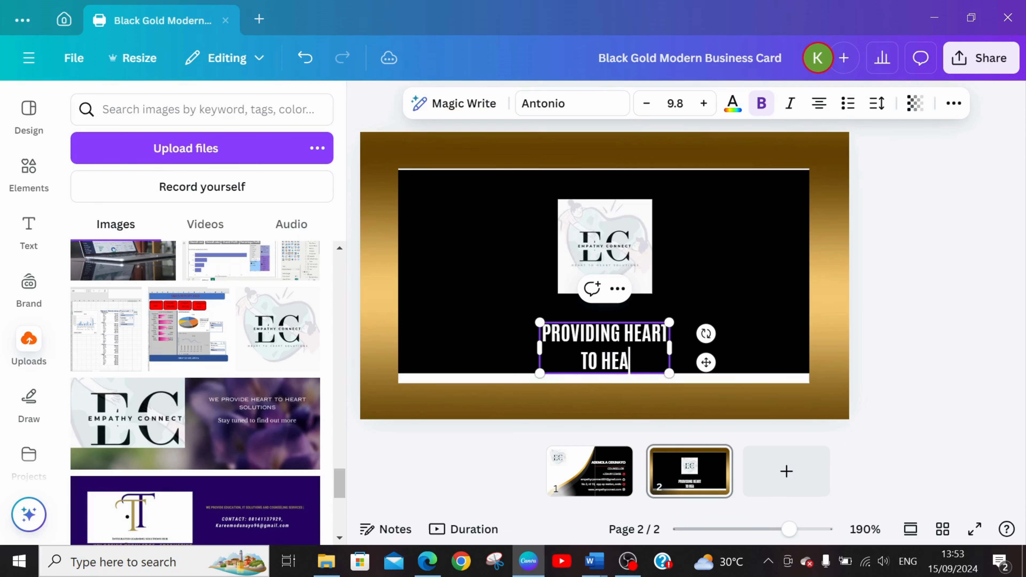
type("RT SOLUT")
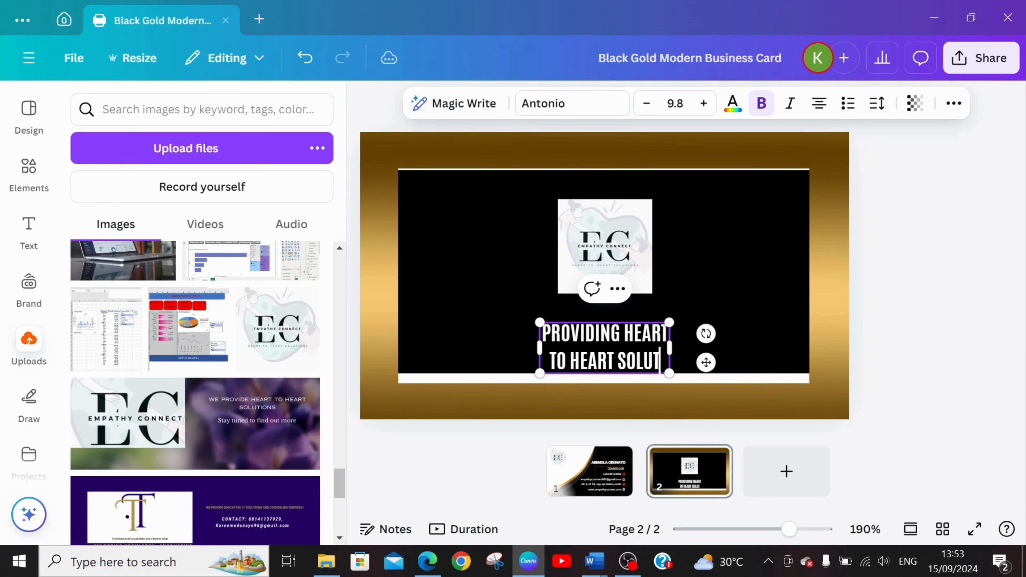
type("ION")
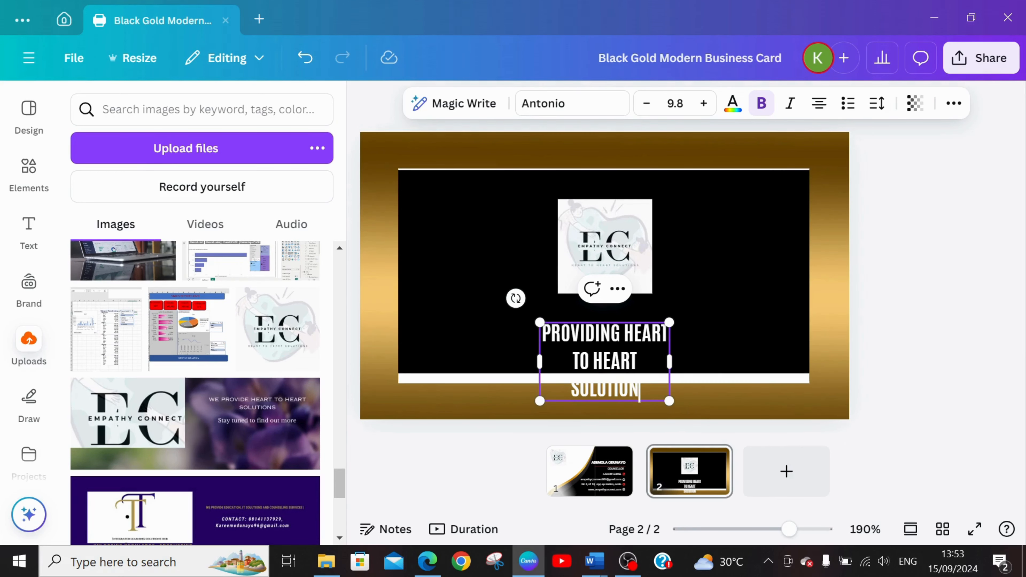
Widen the tagline's text box, reduce its font size to 5.8 so it fits on one line, and move it up closer to the logo.
left_click_drag(672, 364, 701, 358)
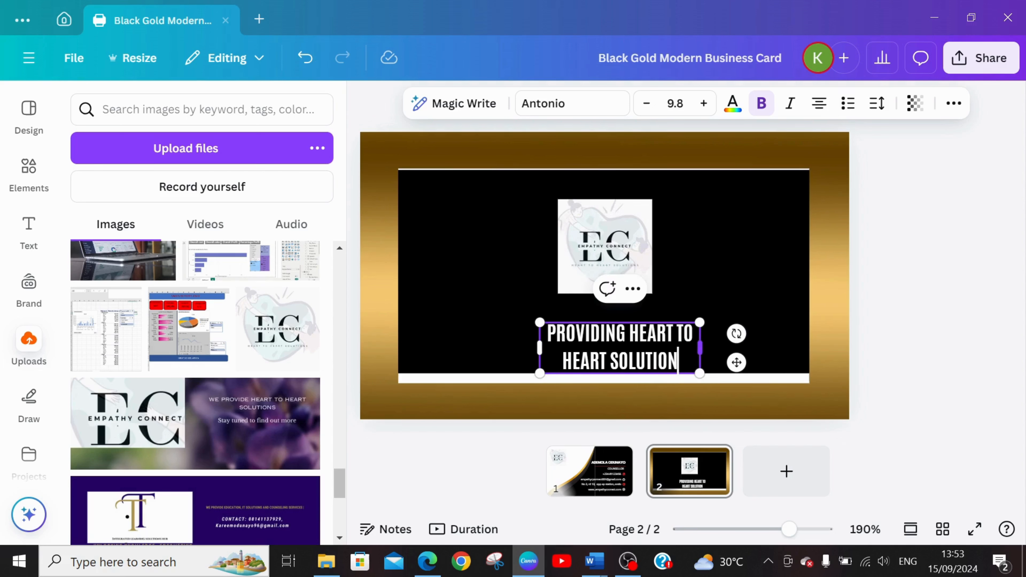
left_click(651, 104)
left_click(651, 104)
left_click(651, 105)
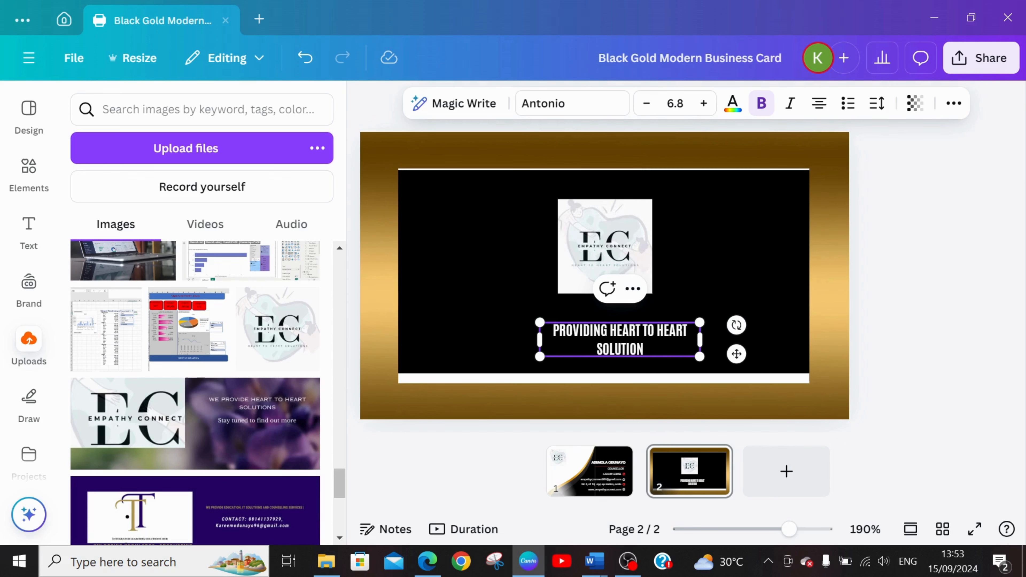
left_click(647, 102)
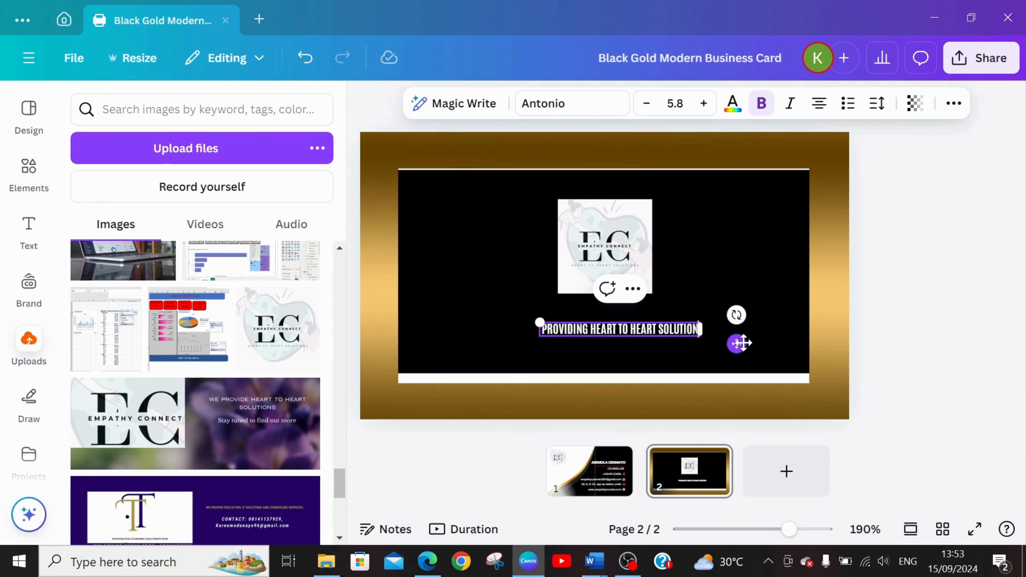
left_click_drag(737, 343, 743, 333)
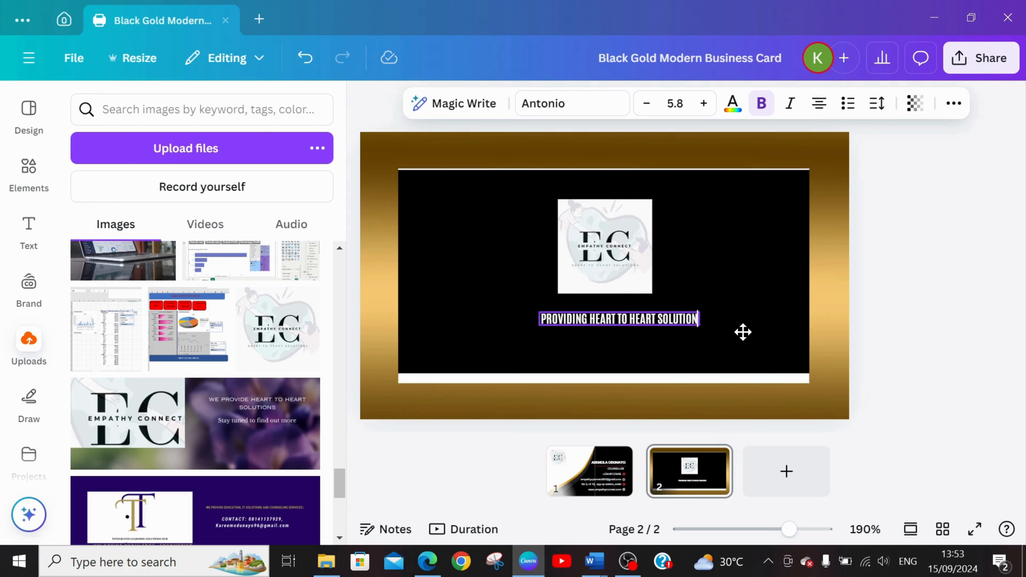
left_click(724, 237)
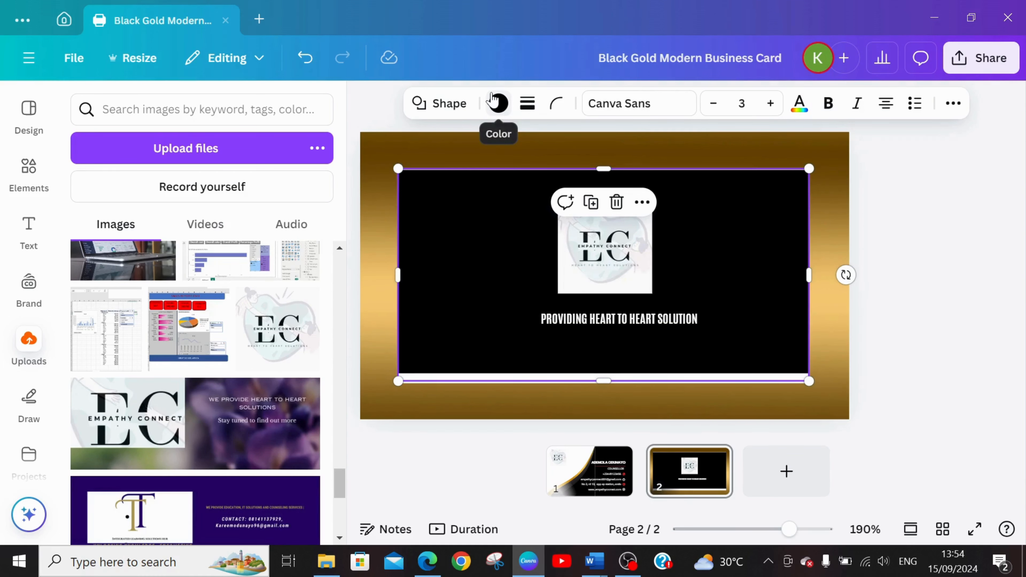
left_click(499, 103)
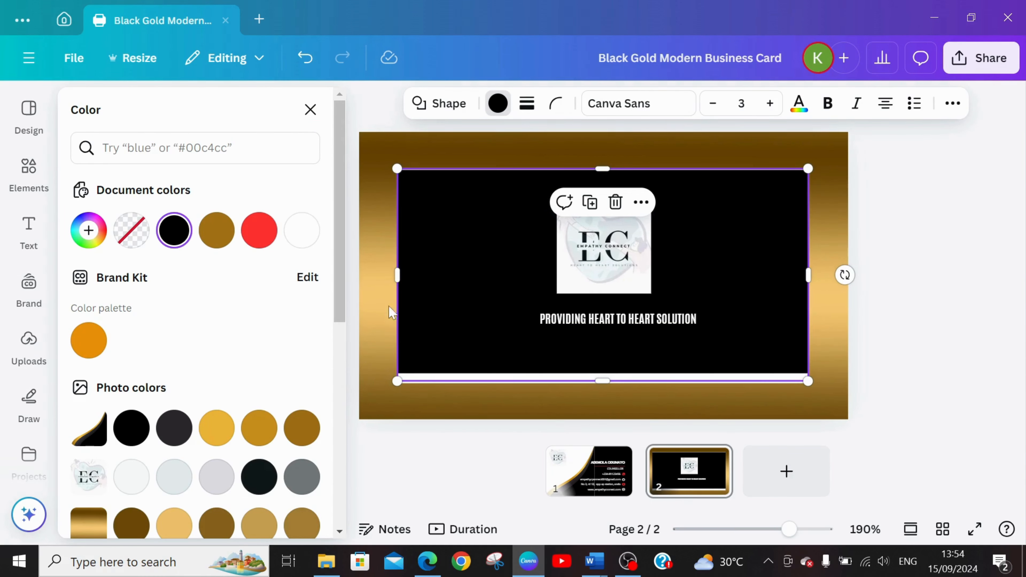
left_click(844, 216)
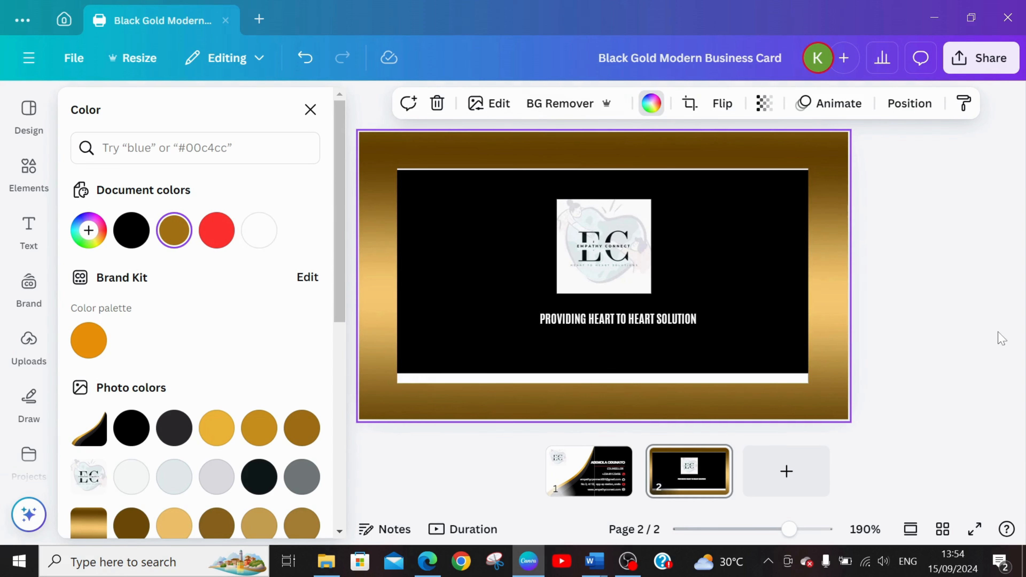
left_click(607, 488)
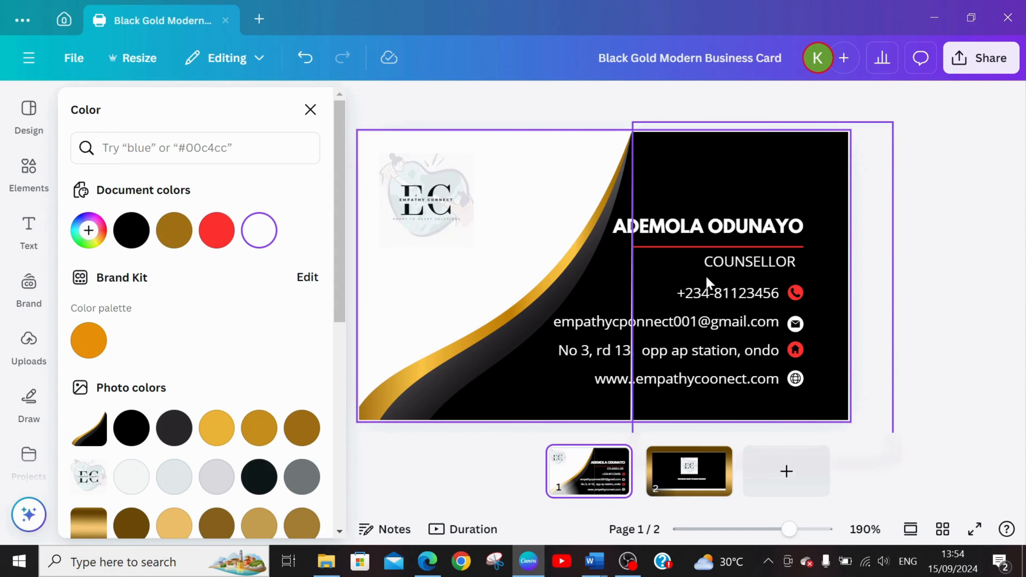
left_click(446, 294)
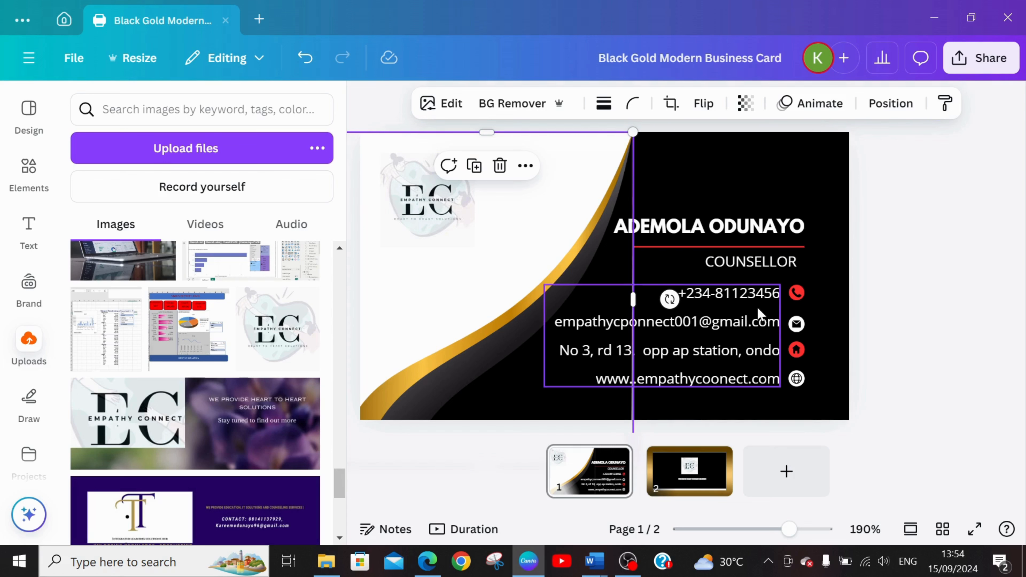
left_click(829, 351)
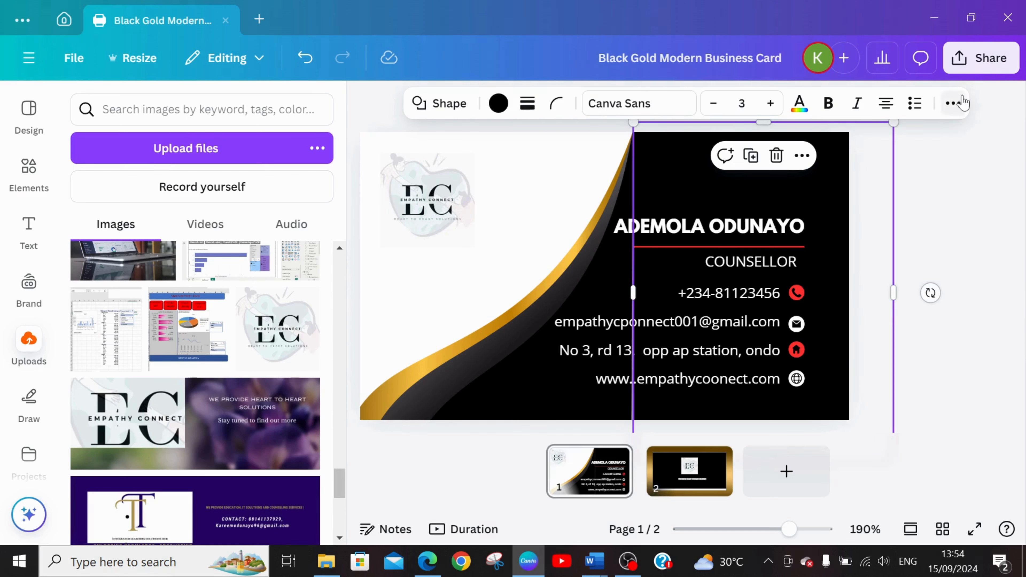
Download the business card design with PNG as the file type.
left_click(983, 64)
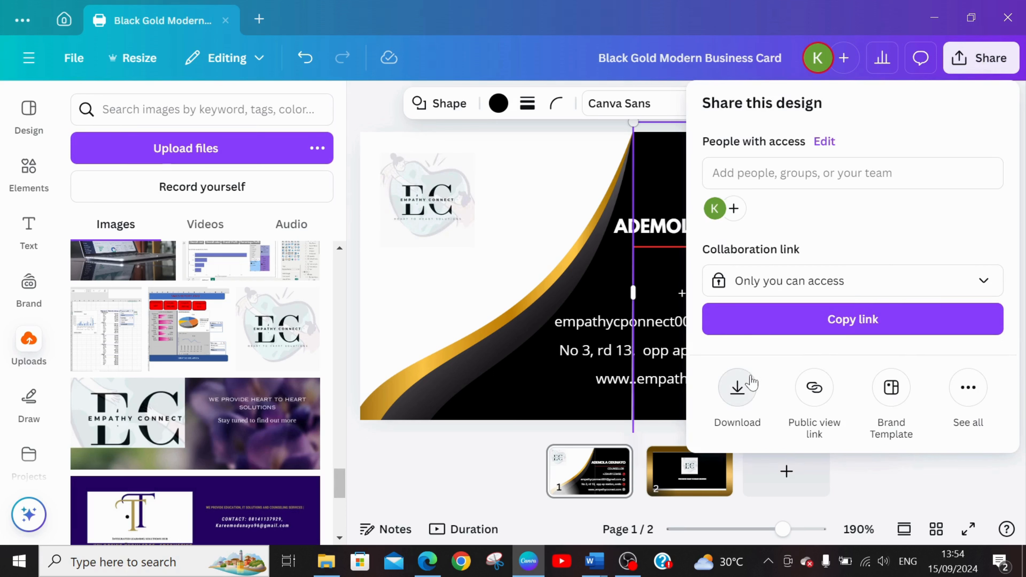
left_click(738, 388)
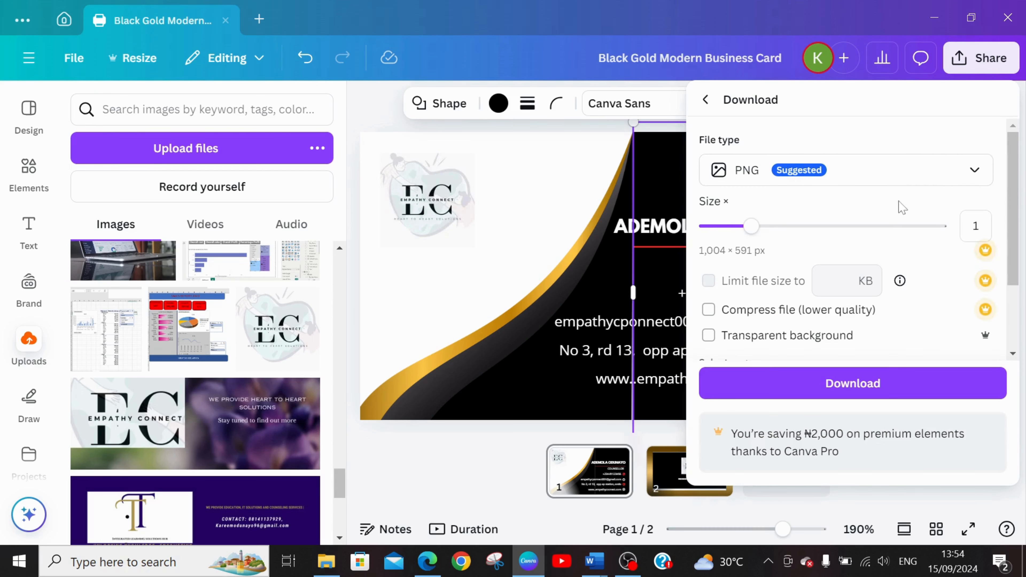
left_click(914, 170)
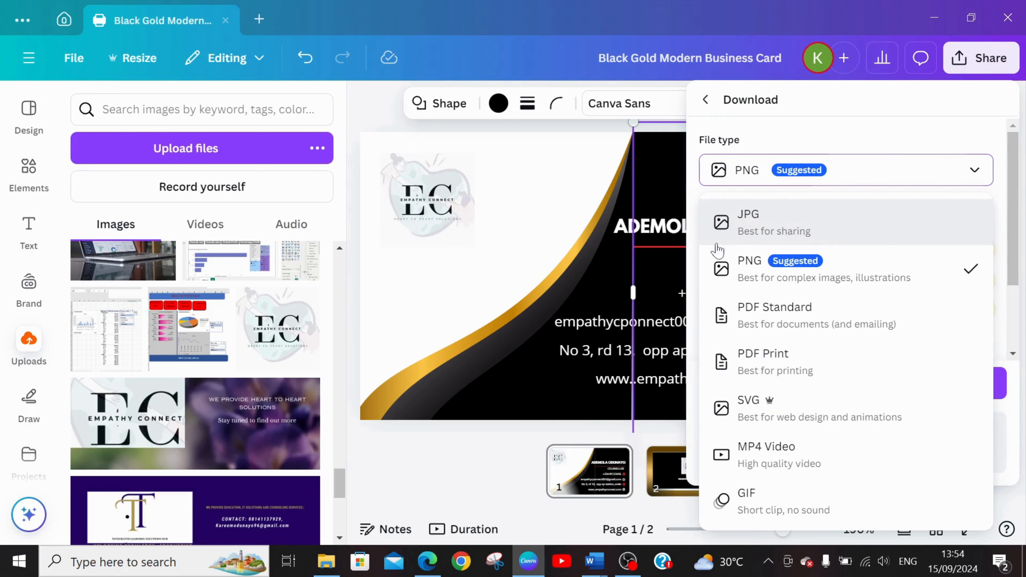
left_click(767, 266)
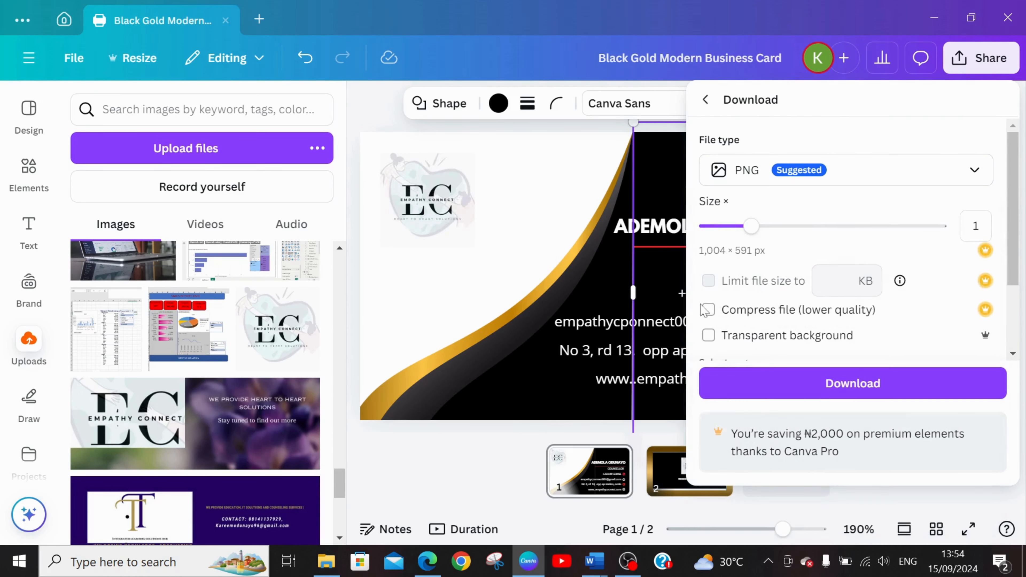
left_click(825, 385)
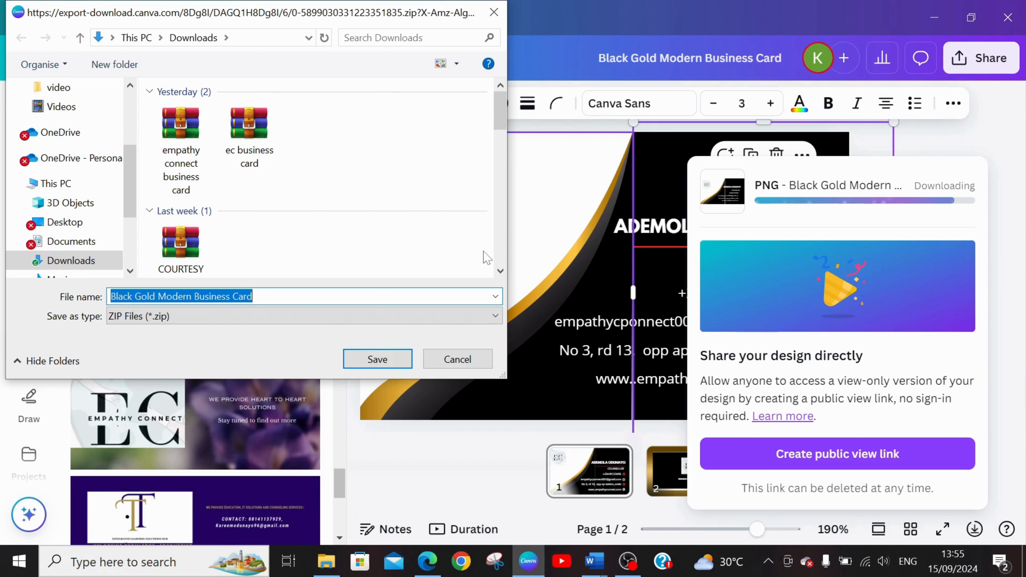
Save the downloaded ZIP file in Downloads as "CANVA BUSINESS CARD" and dismiss the sharing prompt.
type("CANVA")
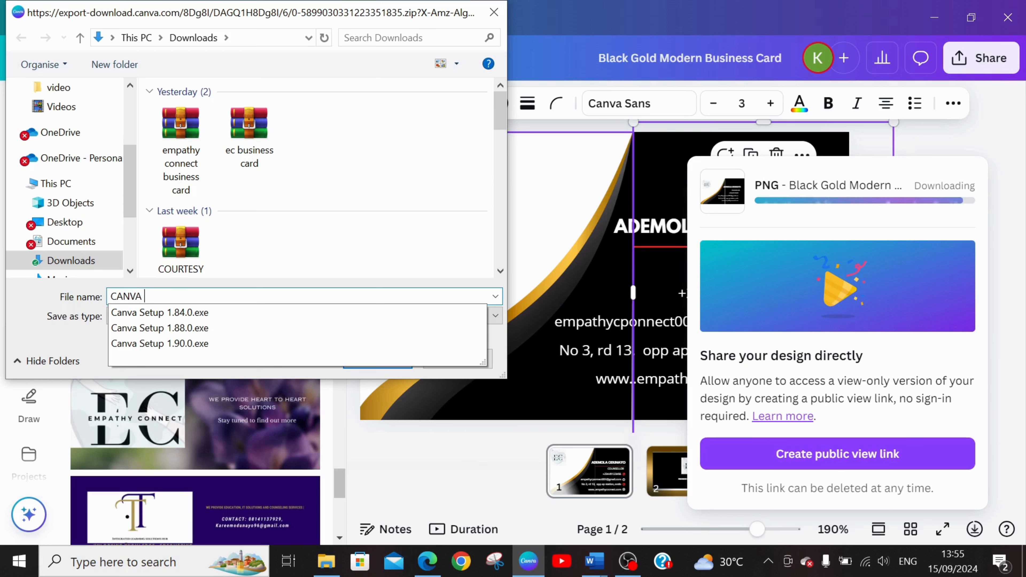
type(" BUSINESS CARD")
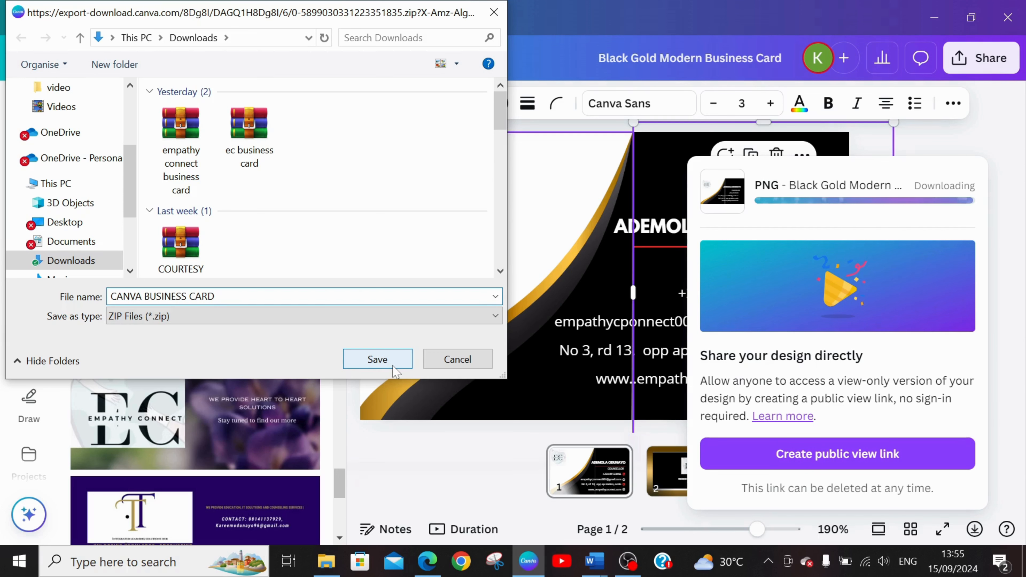
left_click(377, 360)
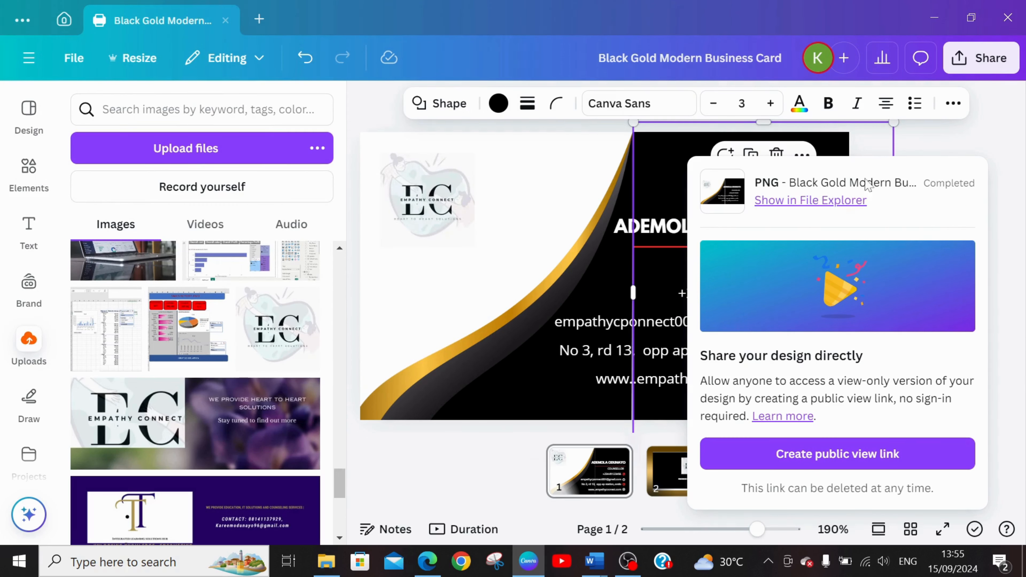
left_click(930, 293)
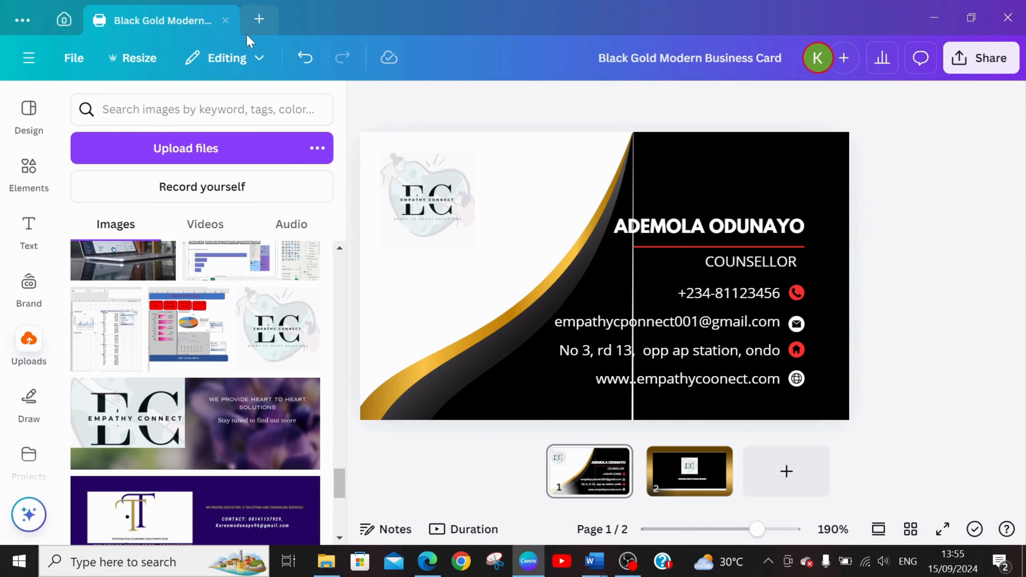
Create a new blank design using the landscape Business Card format with rounded corners.
left_click(252, 22)
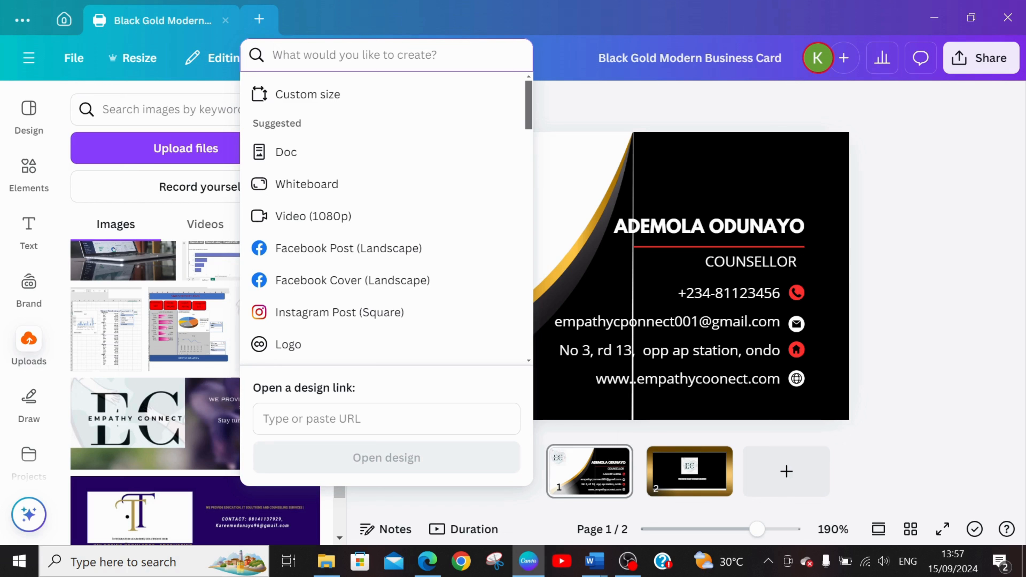
type("BUSIN")
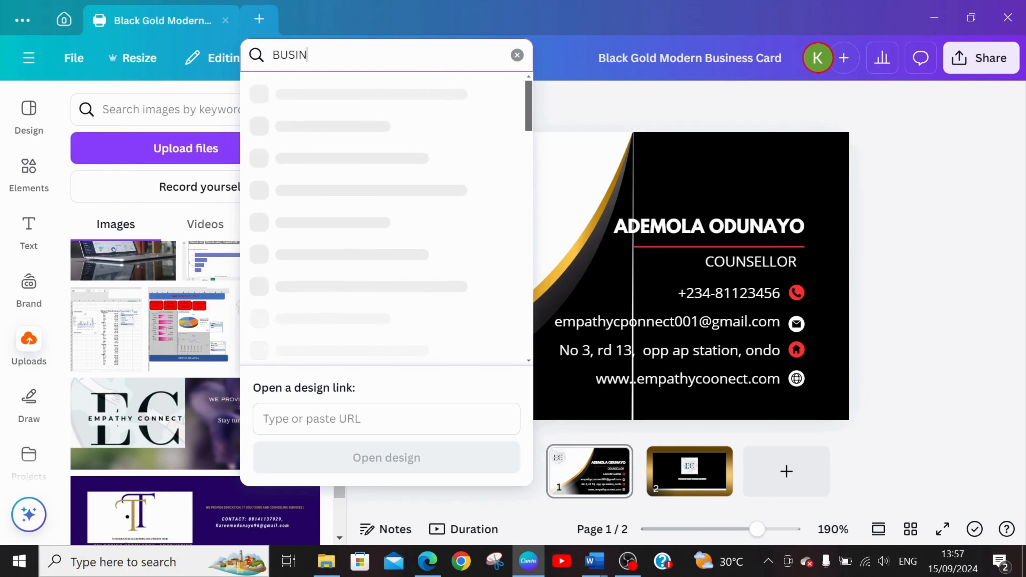
type("ESS CARD")
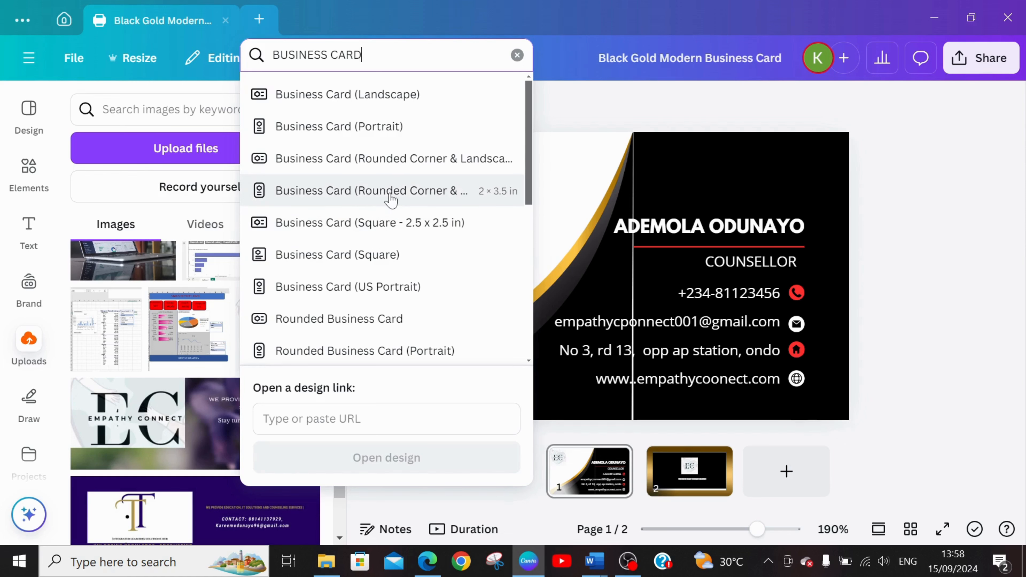
left_click(436, 173)
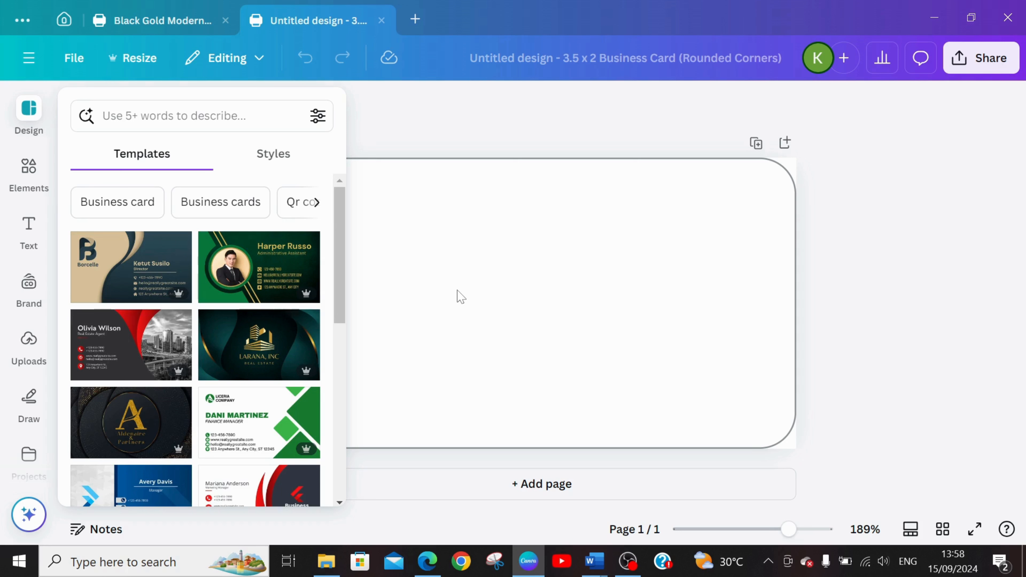
left_click(501, 383)
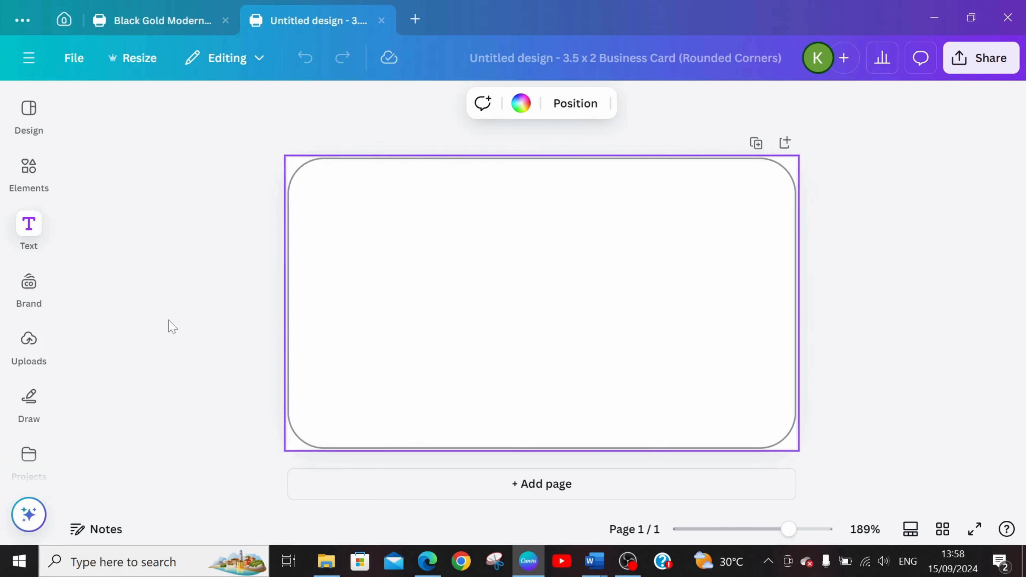
Search the design elements for "SHAPES" and browse the results.
left_click(24, 187)
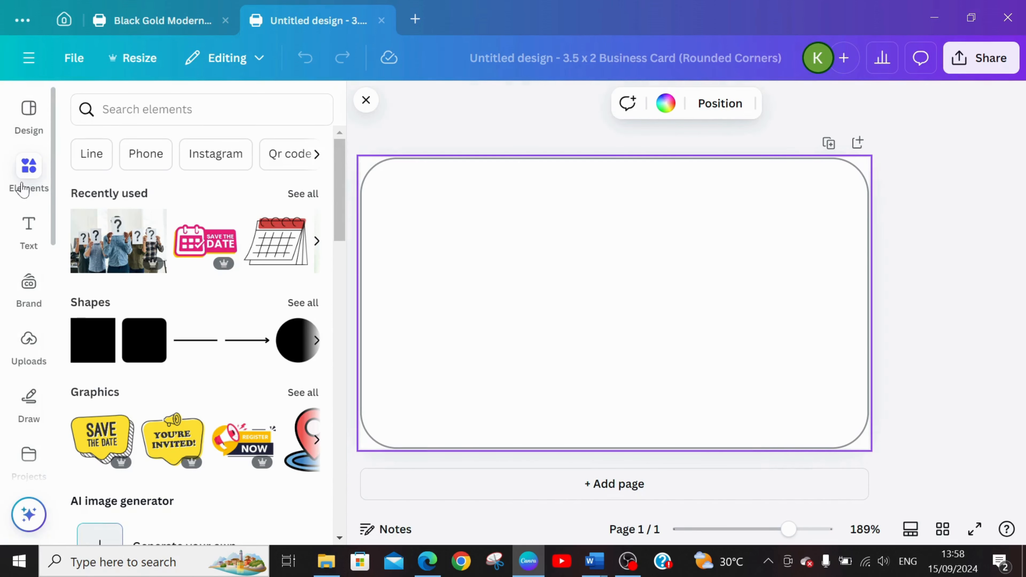
left_click(162, 109)
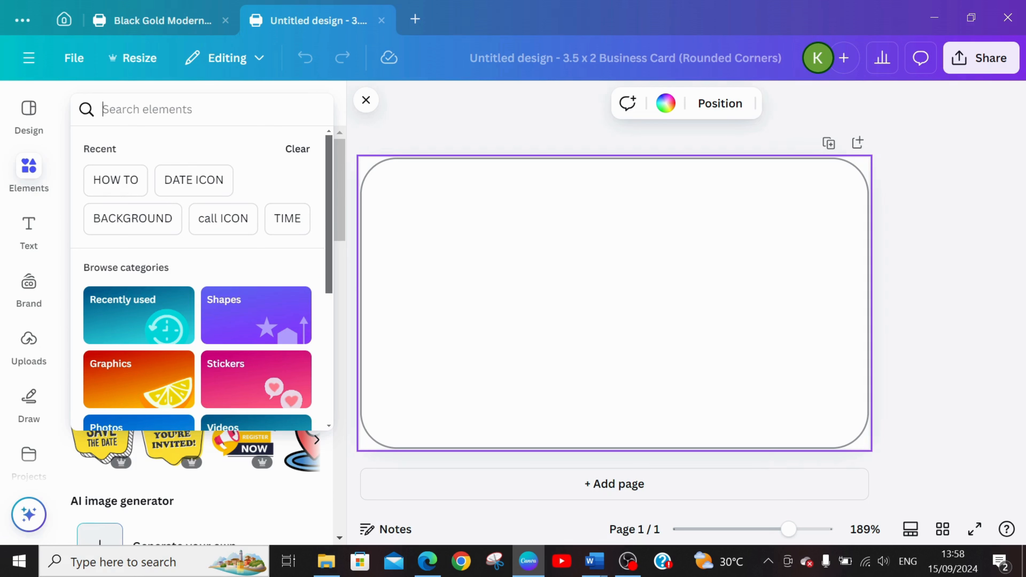
type("SHAPES")
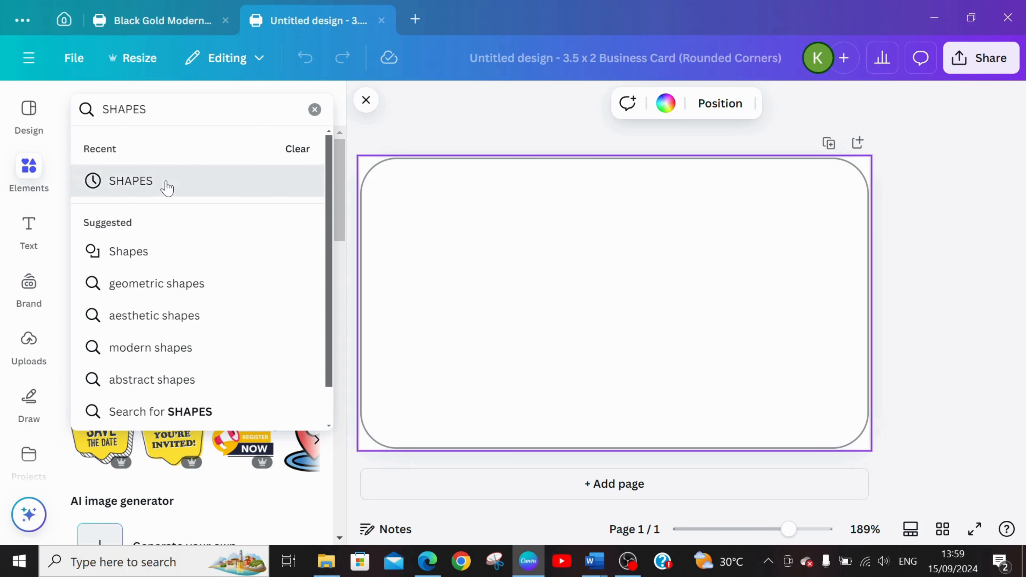
left_click(170, 187)
scroll(341, 243, "down", 1)
scroll(346, 257, "up", 1)
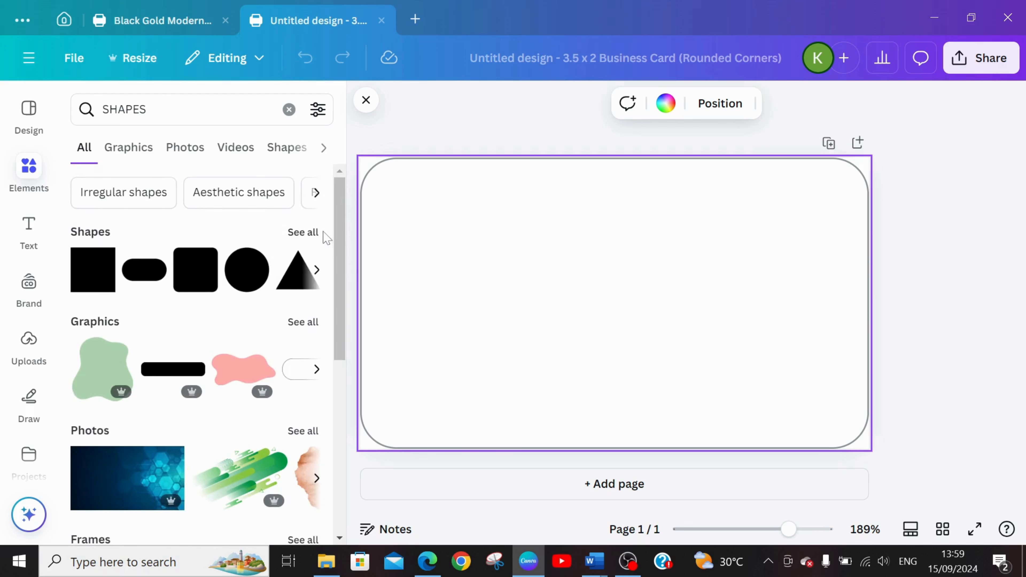
Add a circle from the full set of shape results to the card and colour it red.
left_click(311, 236)
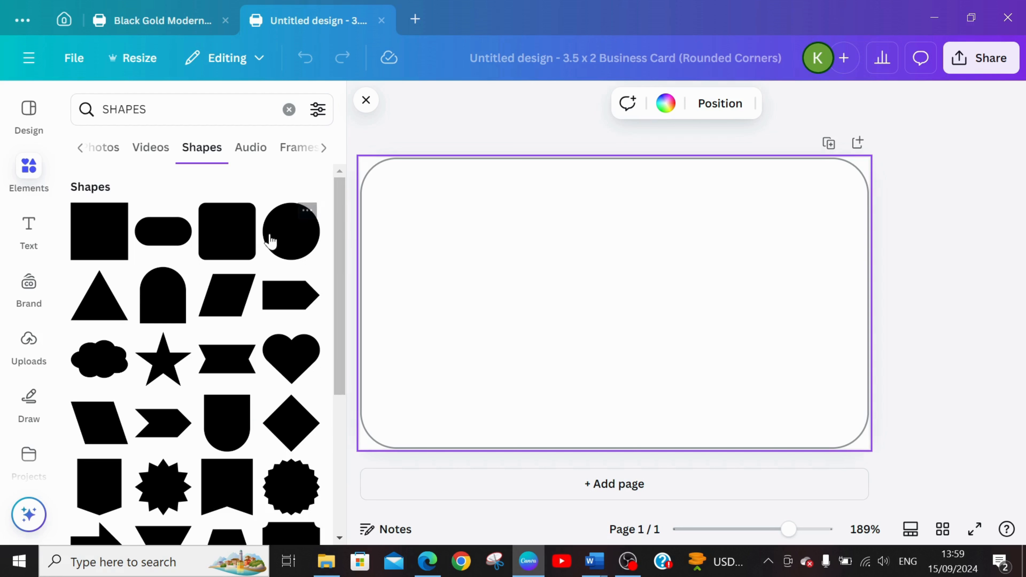
left_click(293, 254)
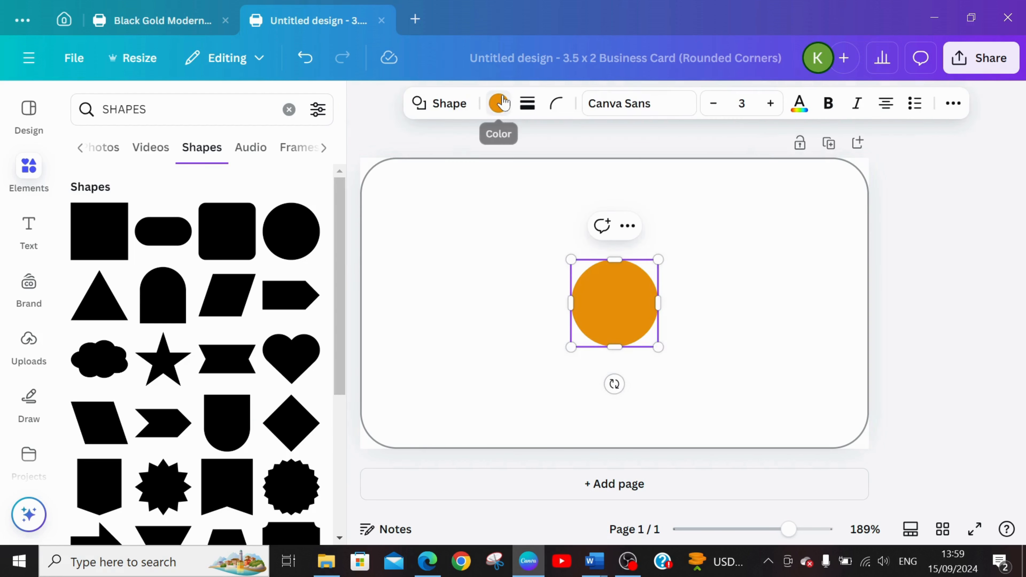
left_click(498, 104)
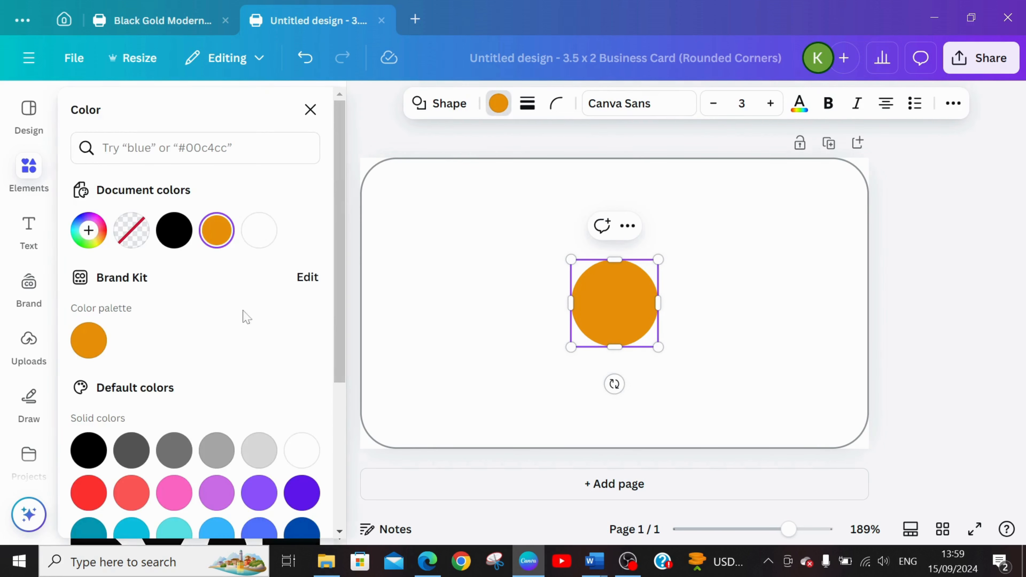
left_click(89, 493)
Stretch the red circle into an upright oval, move it to the card's upper left, tilt it clockwise and enlarge it.
left_click_drag(613, 347, 607, 369)
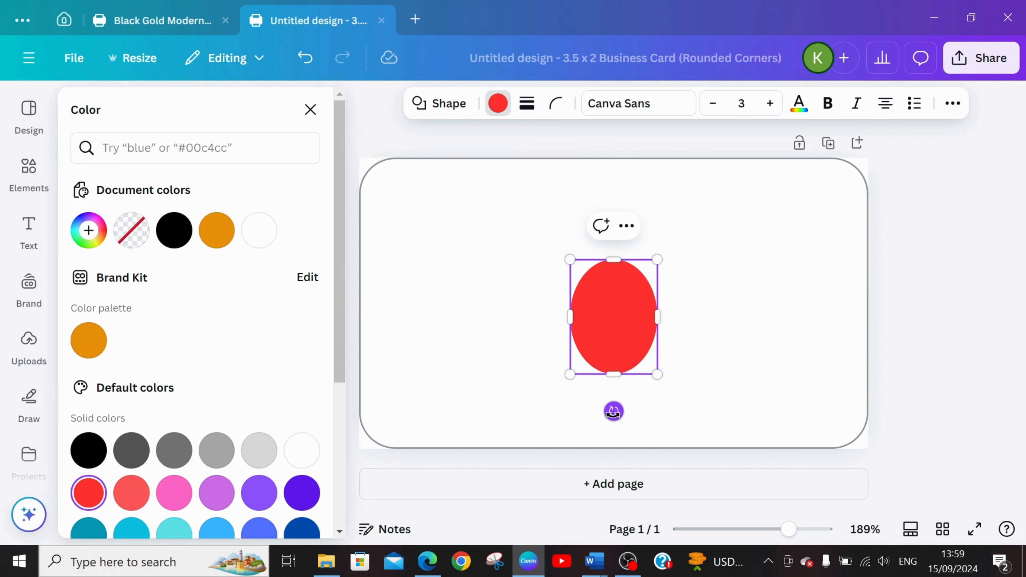
left_click(683, 329)
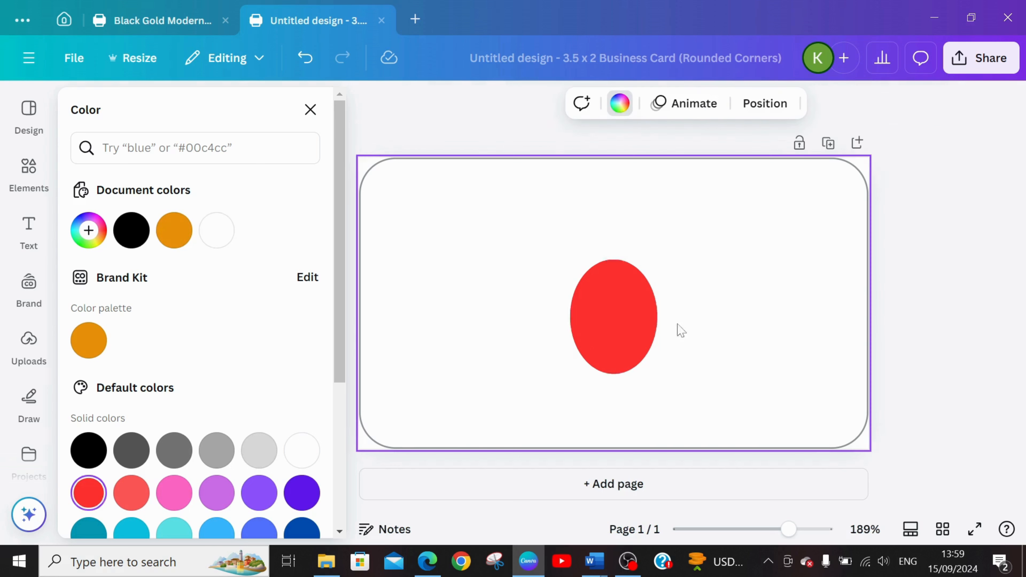
left_click_drag(628, 315, 529, 250)
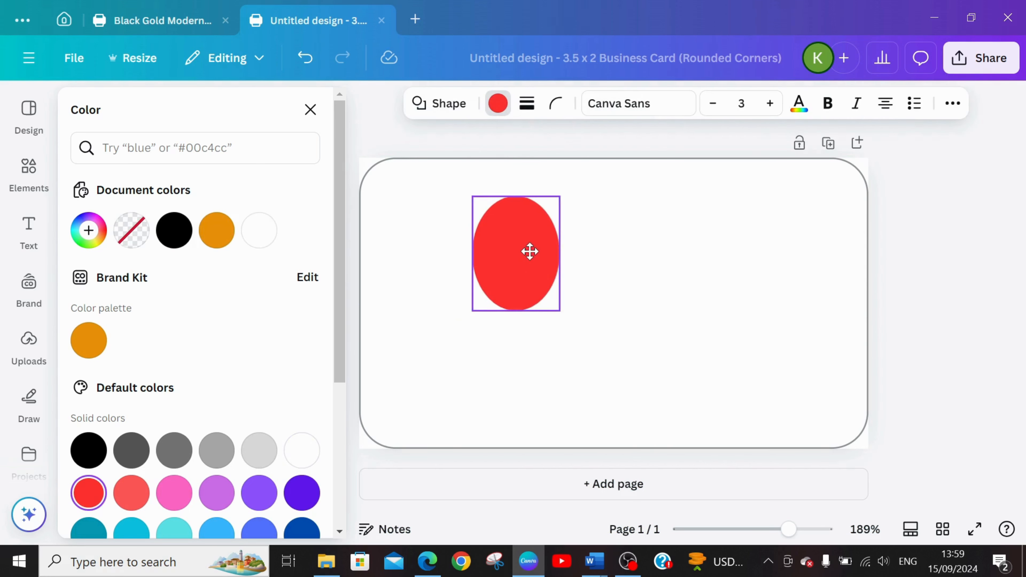
left_click_drag(516, 348, 484, 355)
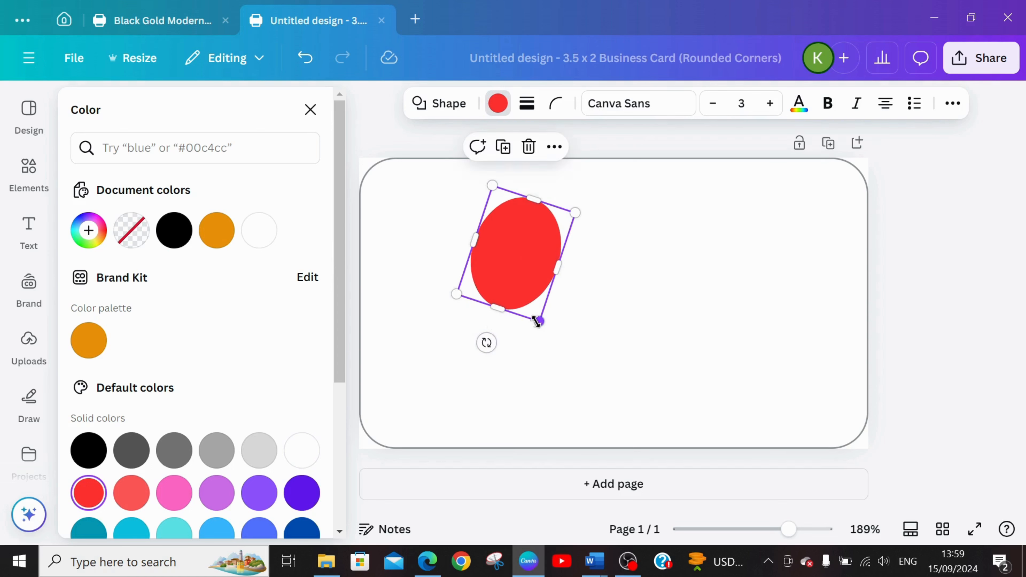
left_click_drag(539, 321, 560, 365)
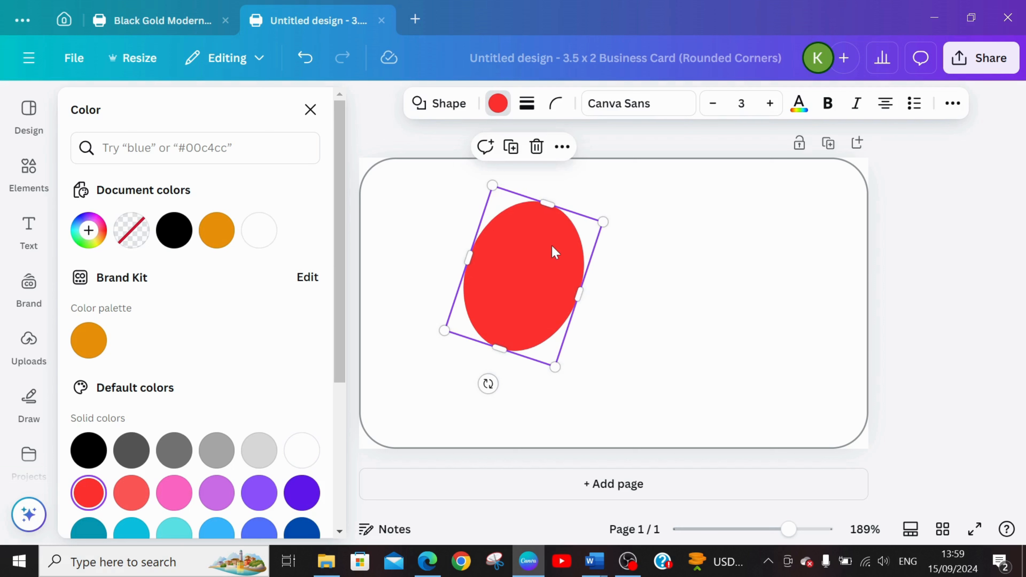
Raise the tilted oval to the card's top edge, extend it past that edge and widen it slightly on both sides.
left_click_drag(551, 246, 552, 217)
left_click_drag(552, 213, 552, 213)
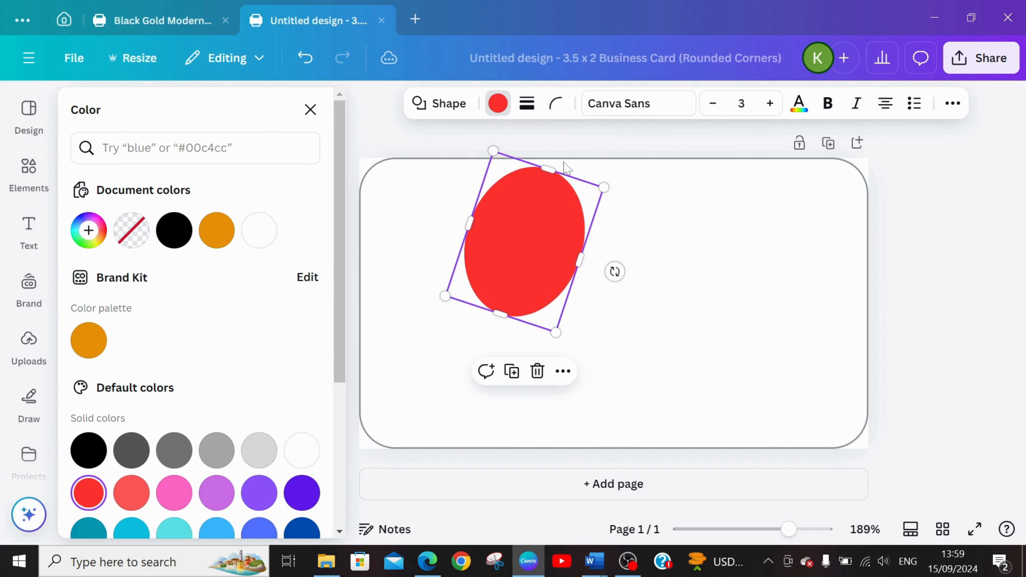
left_click_drag(555, 171, 559, 152)
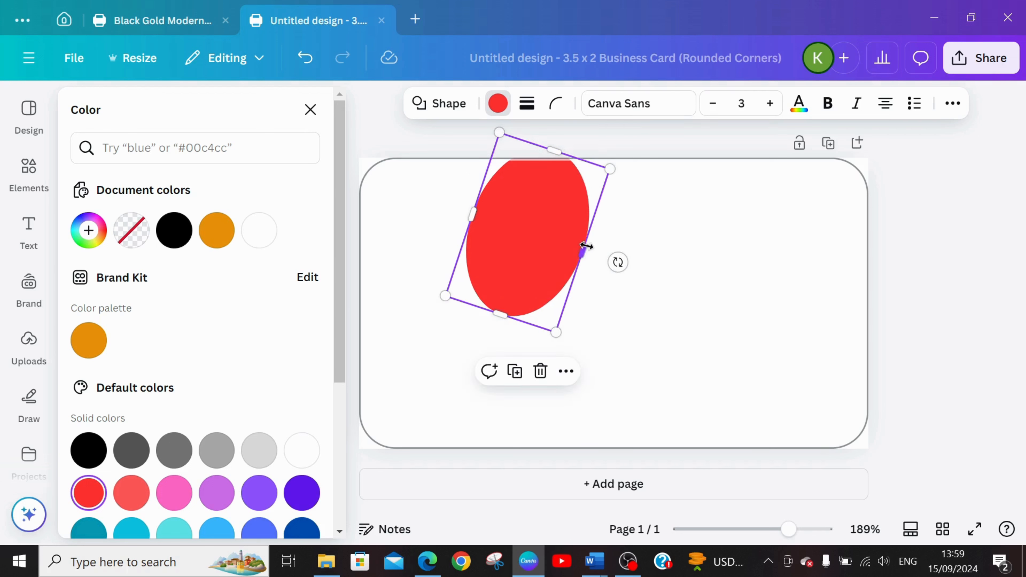
left_click_drag(583, 247, 595, 250)
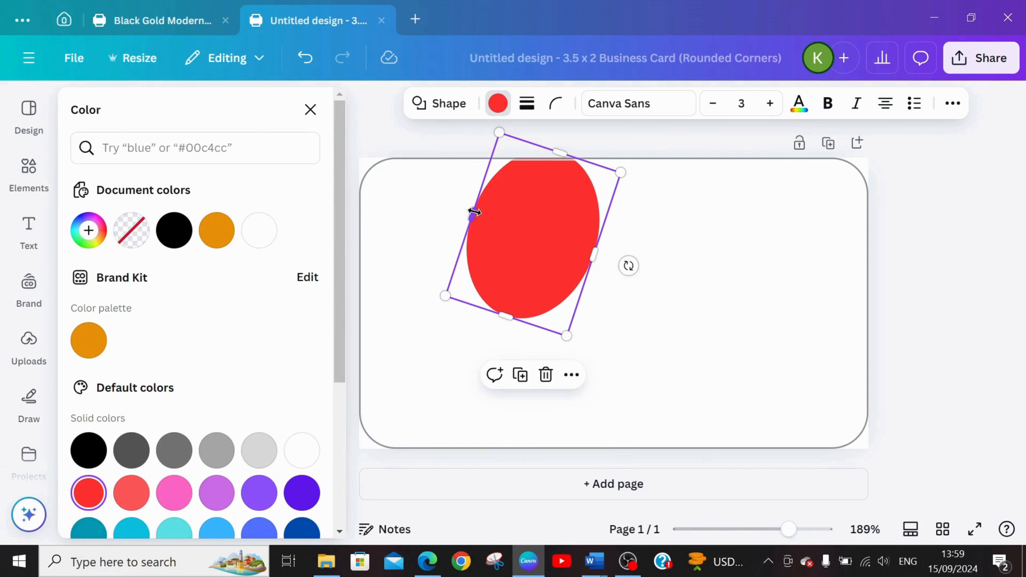
left_click_drag(470, 213, 467, 213)
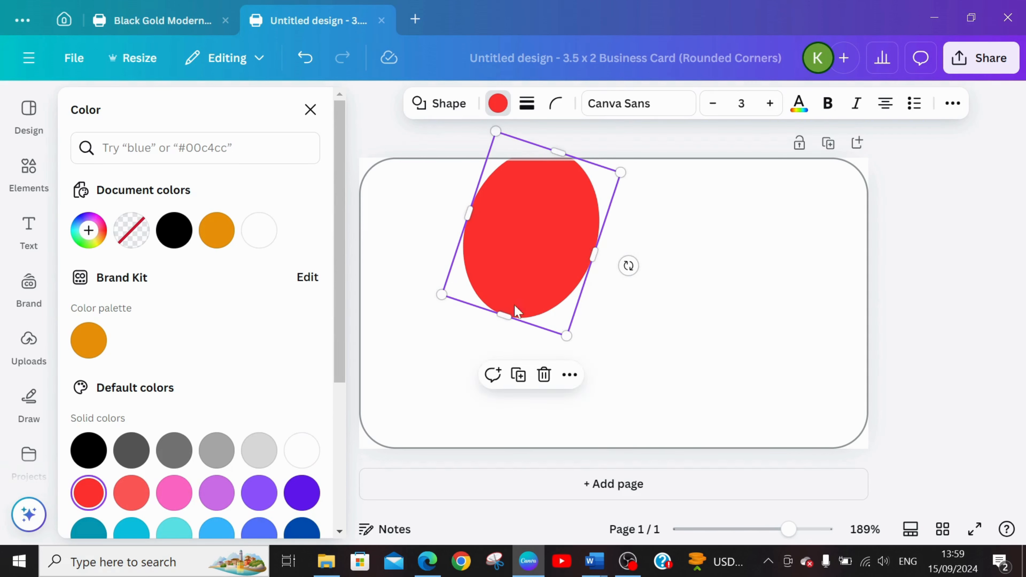
double_click(527, 289)
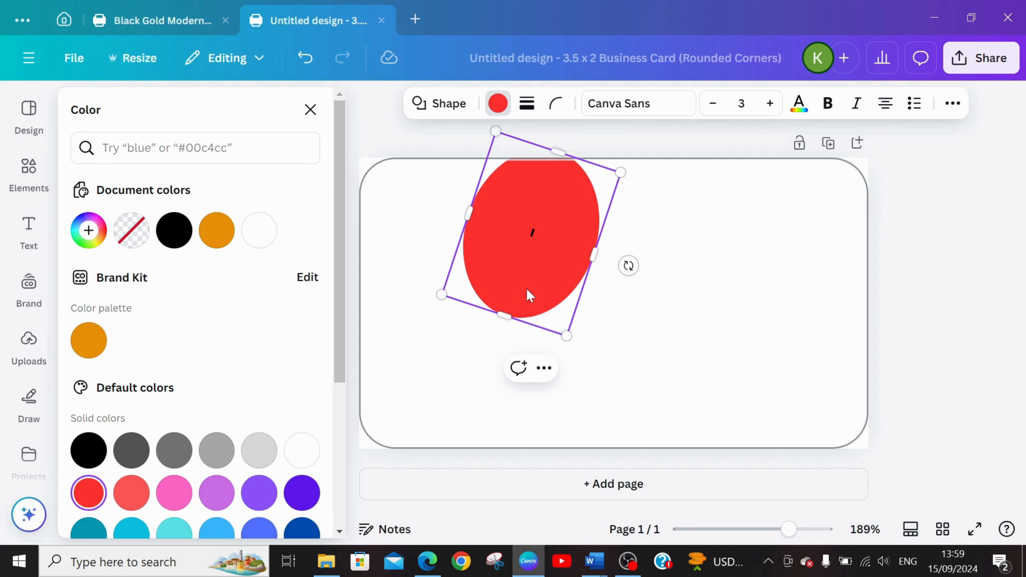
left_click(723, 301)
left_click(548, 254)
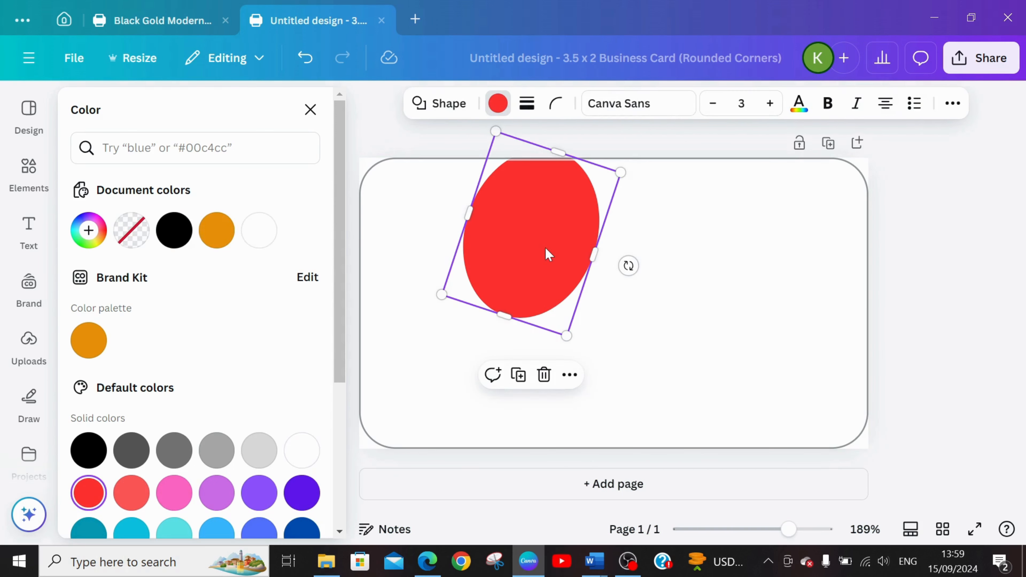
Duplicate the red oval, place the copy overlapping its lower left, and tilt the original slightly further clockwise.
key("ctrl+d")
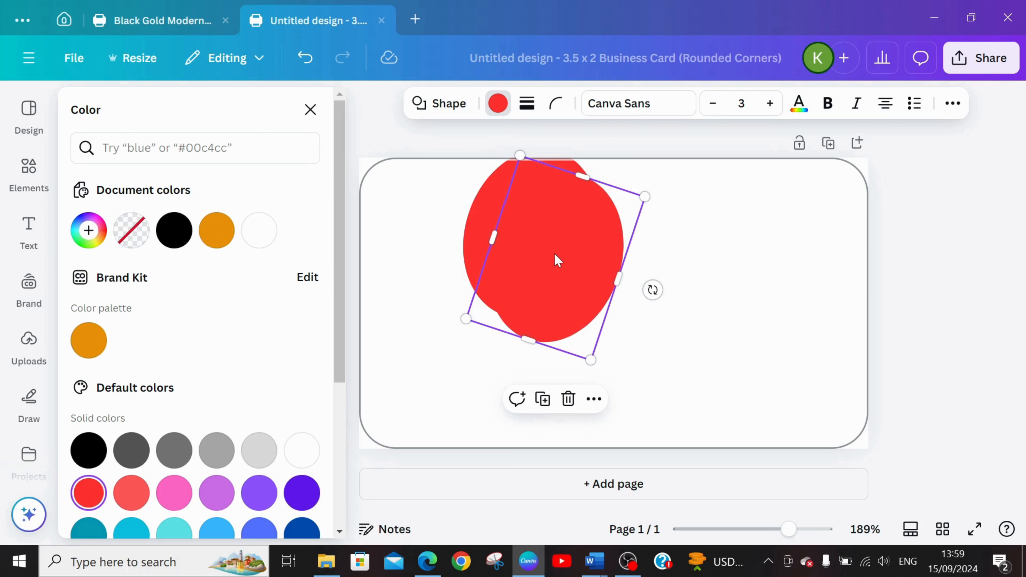
left_click_drag(556, 259, 472, 358)
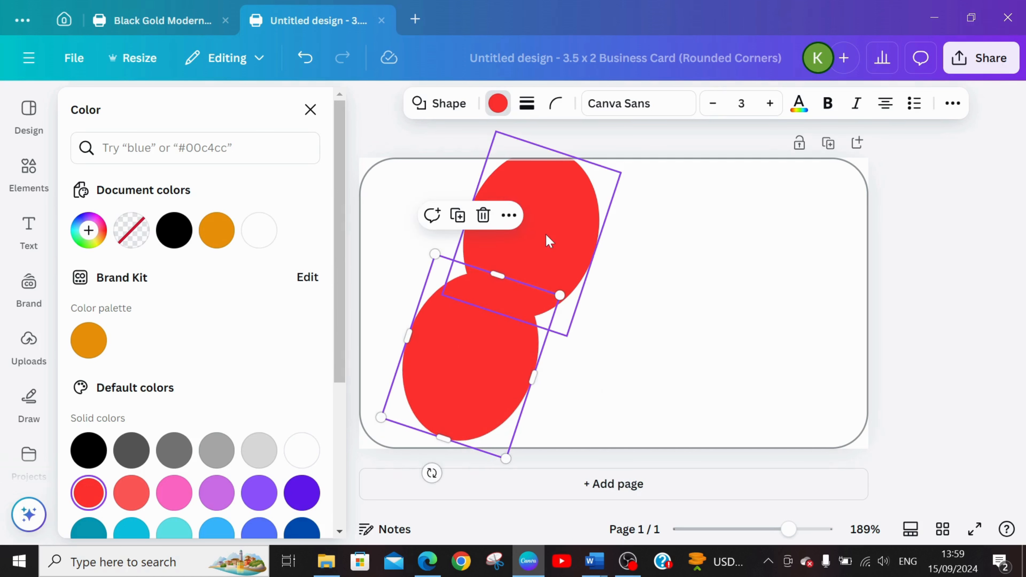
left_click(551, 241)
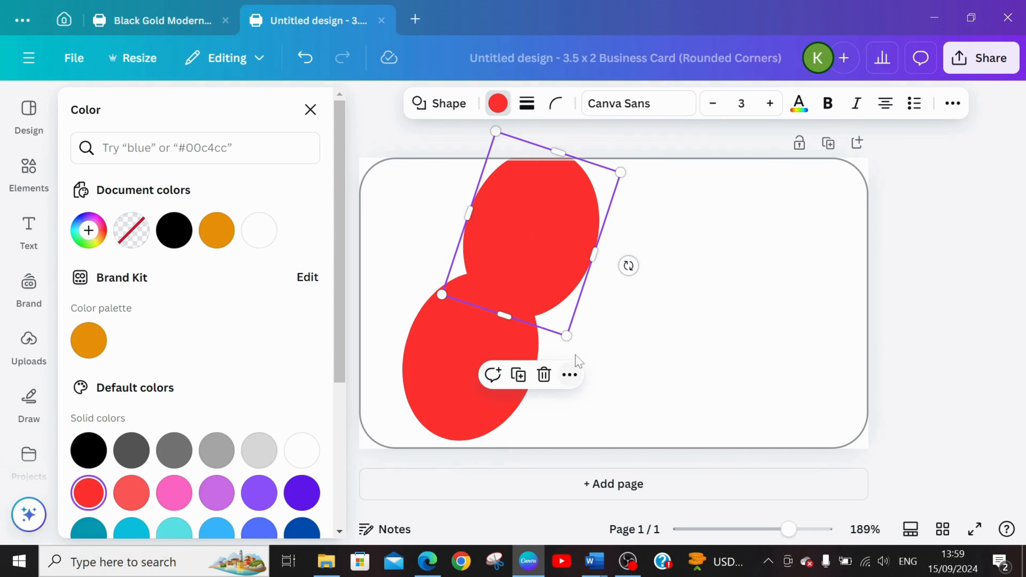
left_click_drag(628, 265, 622, 281)
Shift the lower oval toward the card's left edge, tilt it further clockwise and enlarge it past the bottom edge.
mouse_move(425, 389)
left_mouse_down()
mouse_move(401, 378)
mouse_move(408, 394)
left_mouse_up()
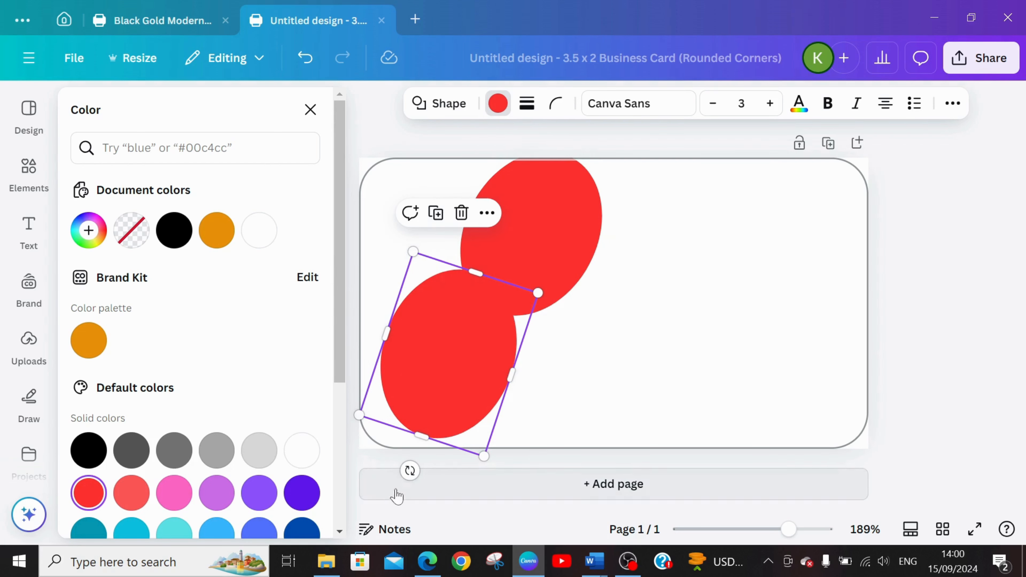
left_click_drag(409, 471, 383, 474)
left_click_drag(466, 359, 469, 353)
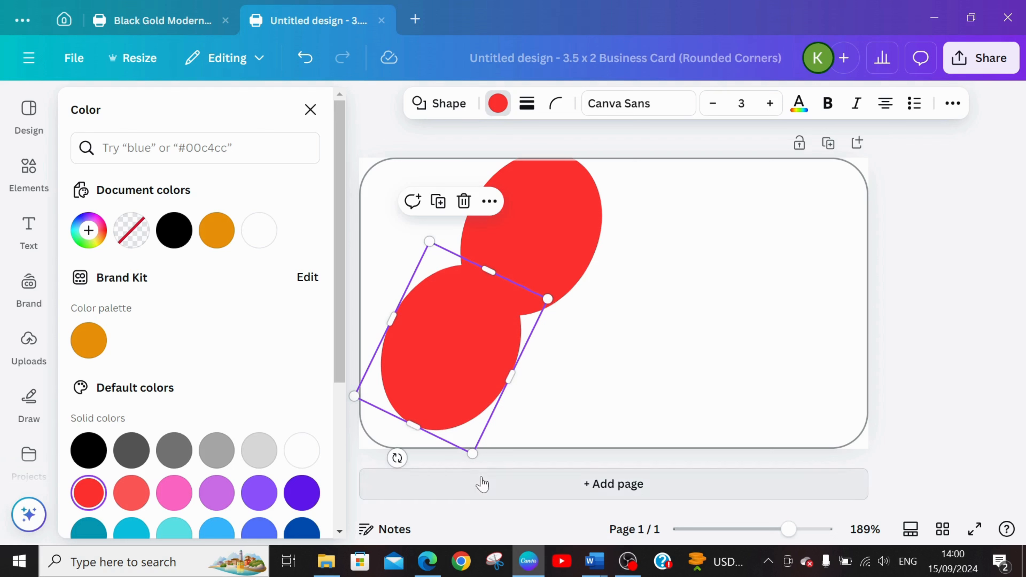
left_click_drag(472, 454, 477, 485)
Enlarge the upper oval and shift both ovals down and left so the lower one fills the card's bottom-left corner.
left_click(513, 197)
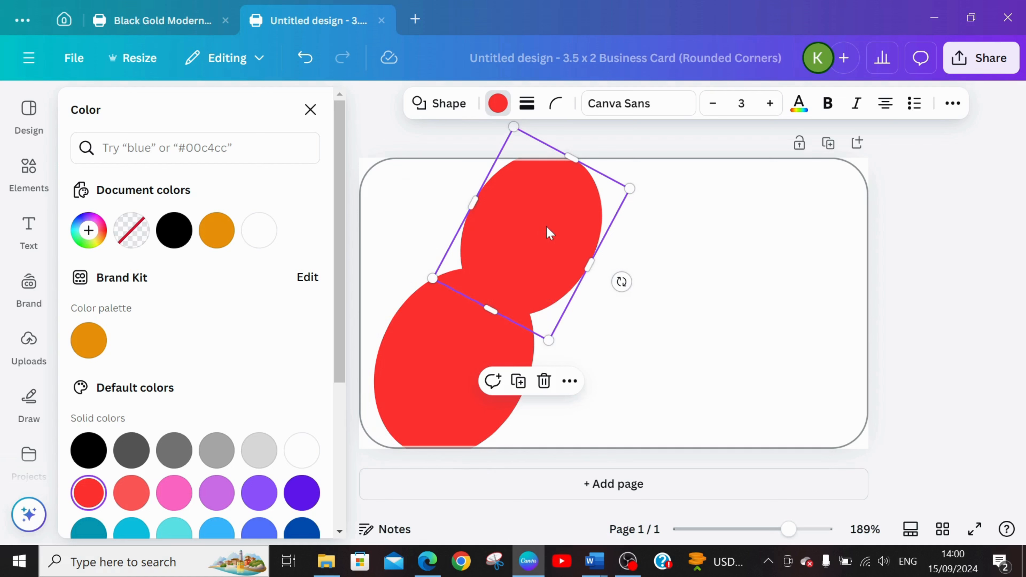
left_click_drag(513, 123, 505, 111)
left_click_drag(431, 346, 415, 360)
left_click_drag(503, 256, 488, 277)
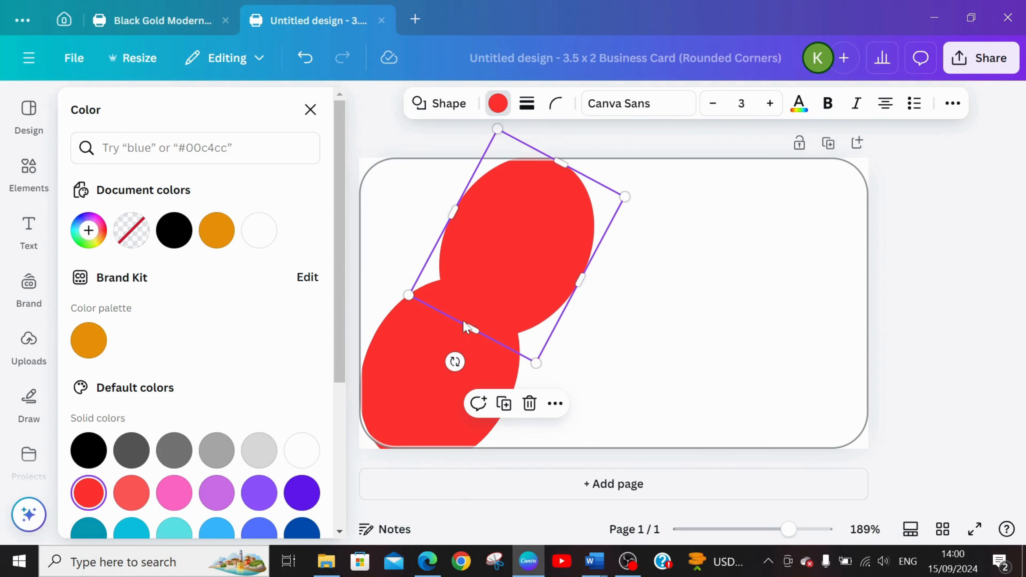
left_click(582, 374)
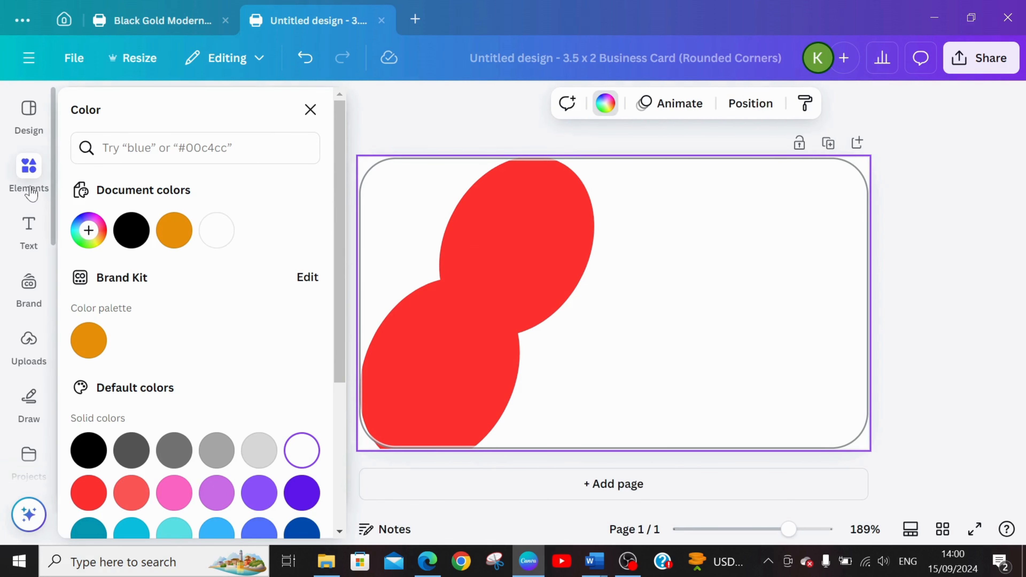
Reopen the "SHAPES" element results and add a heart shape to the card.
left_click(22, 194)
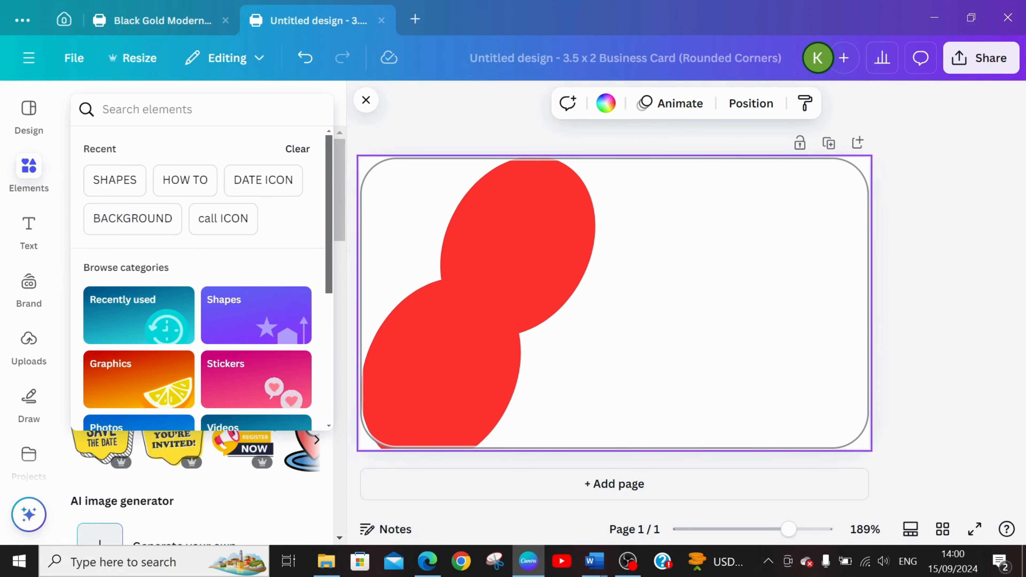
left_click(97, 193)
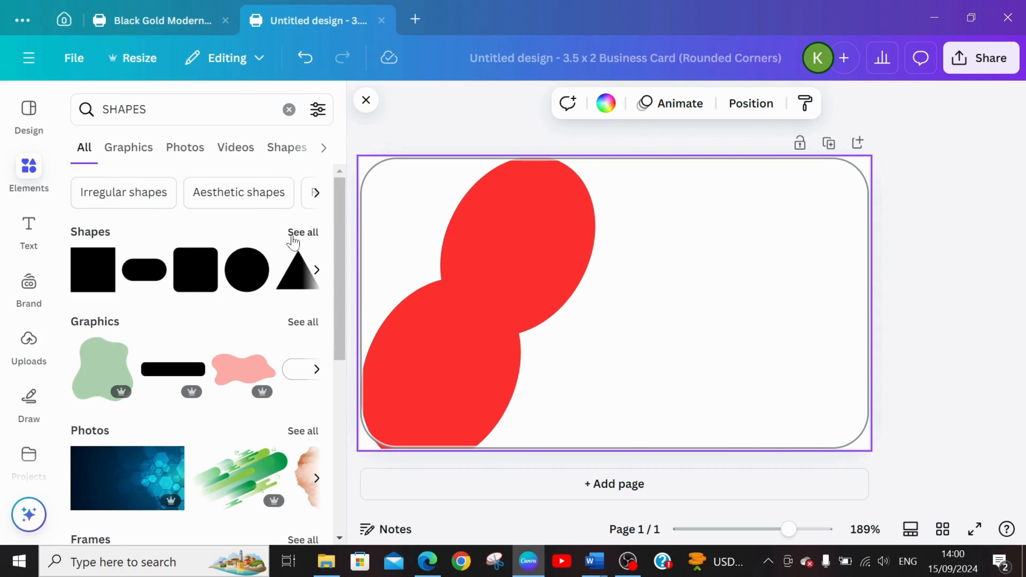
left_click(293, 240)
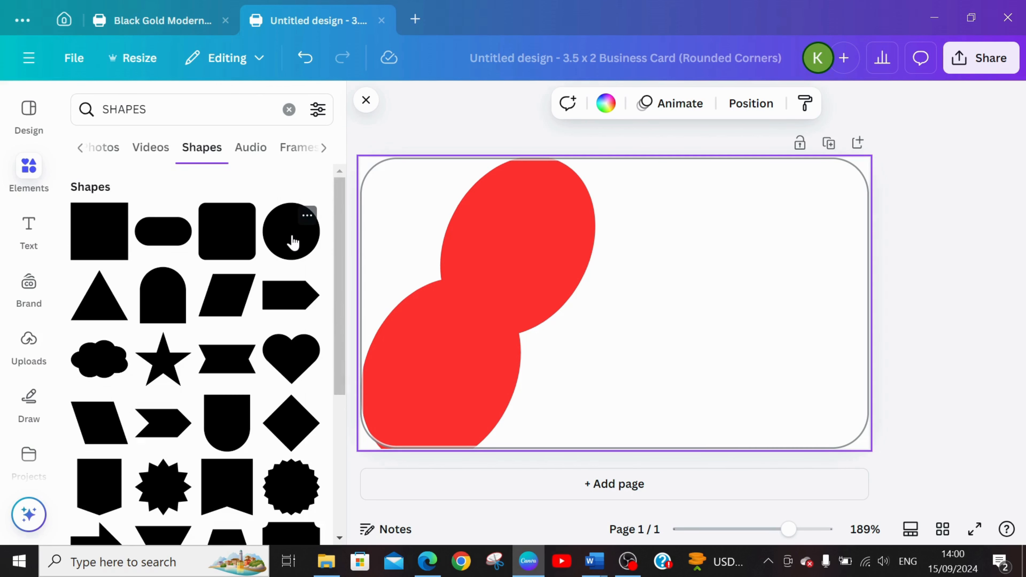
left_click_drag(342, 326, 343, 348)
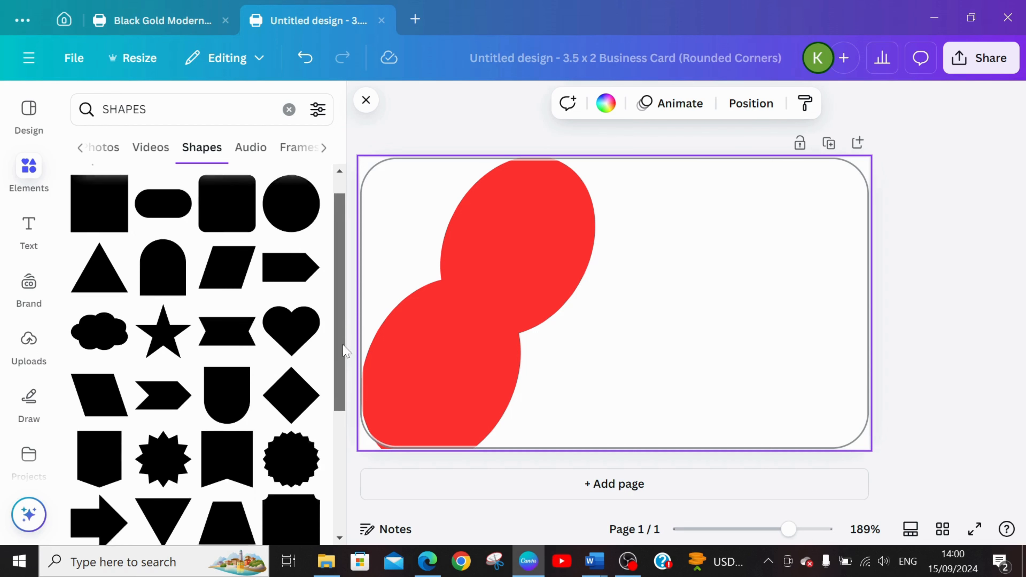
left_click(300, 296)
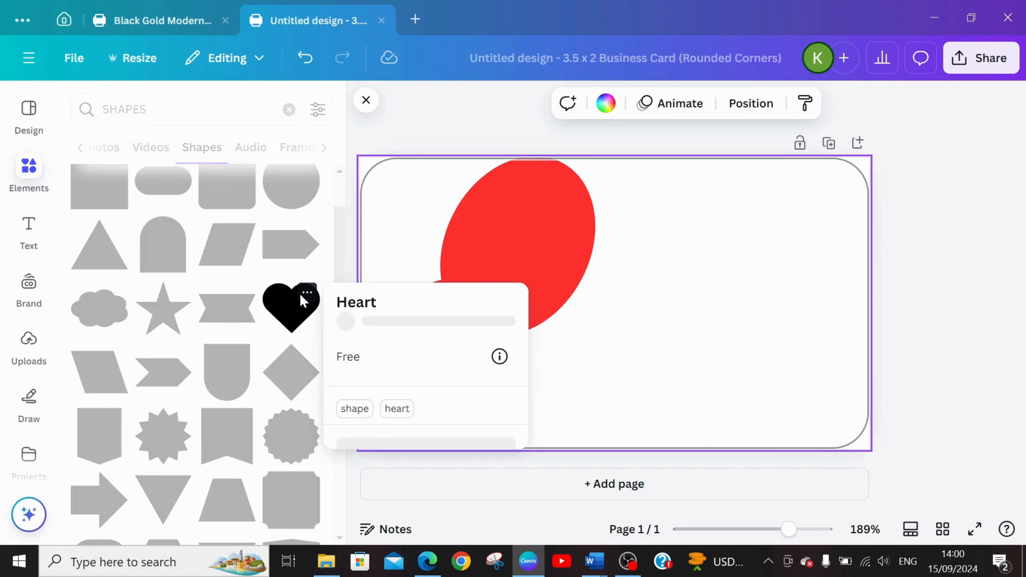
left_click(290, 301)
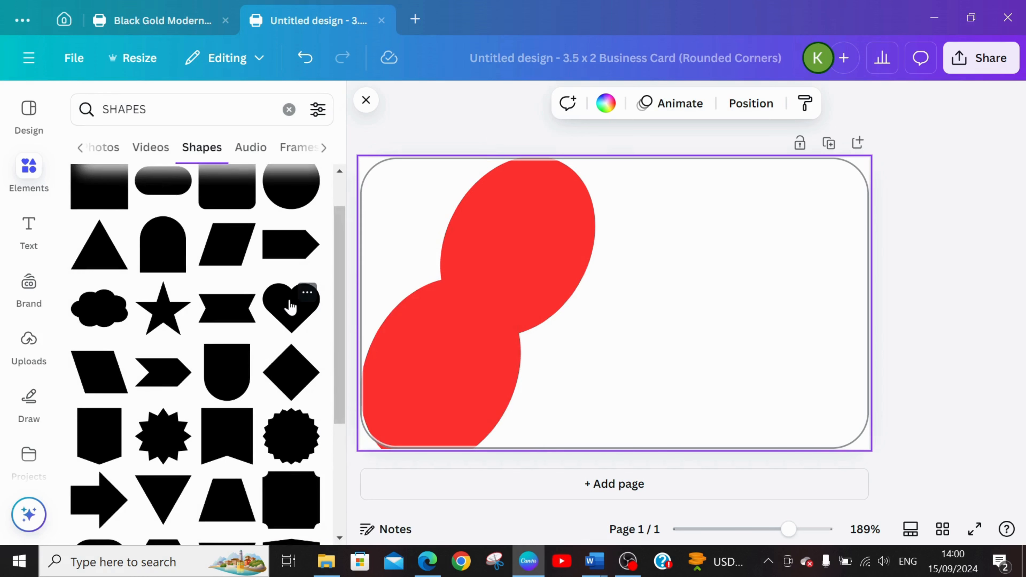
left_click(290, 316)
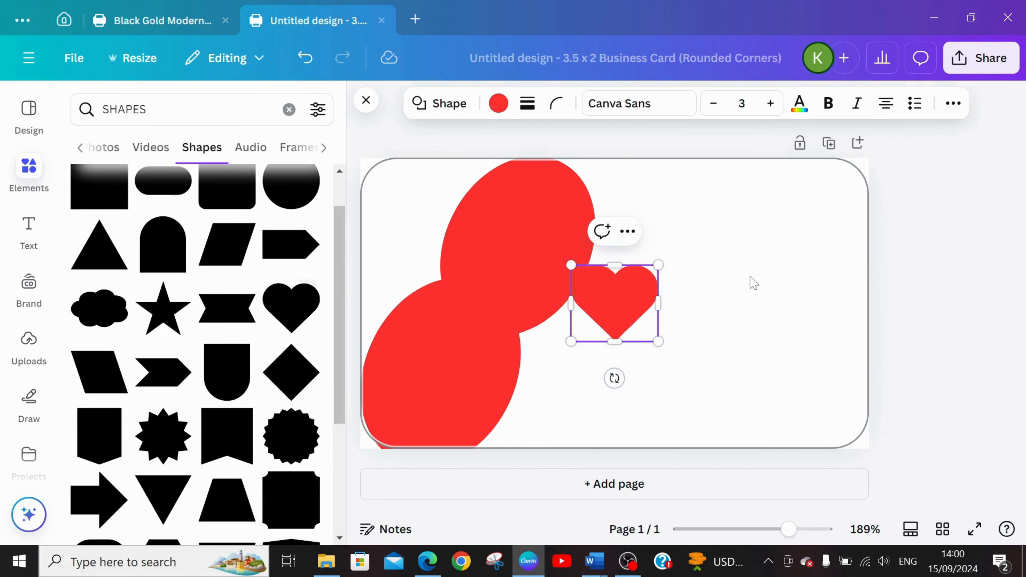
Move the red heart into the lower-right notch between the two ovals and rotate it clockwise to match their tilt.
left_click_drag(626, 297, 548, 344)
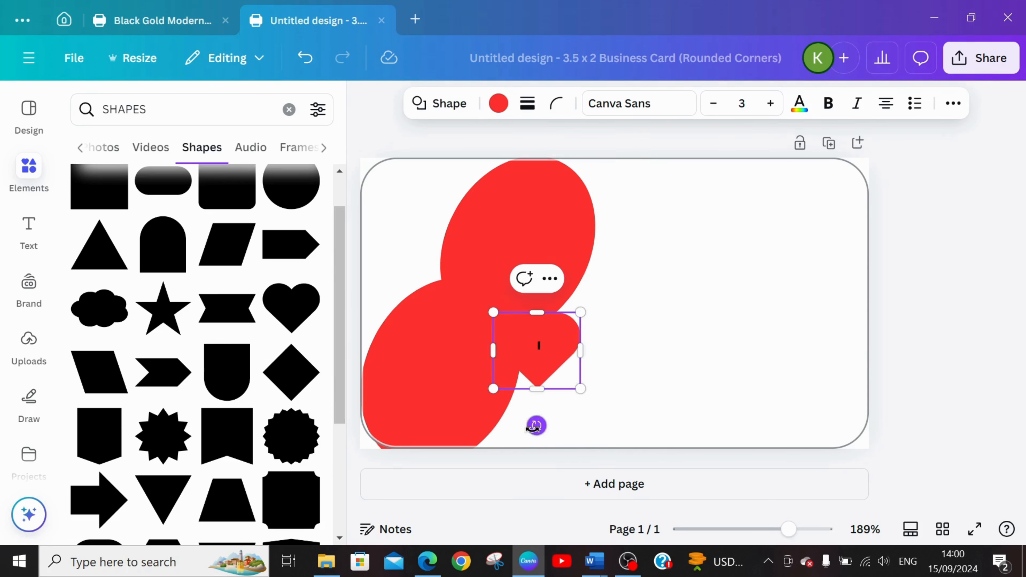
left_click_drag(535, 426, 489, 426)
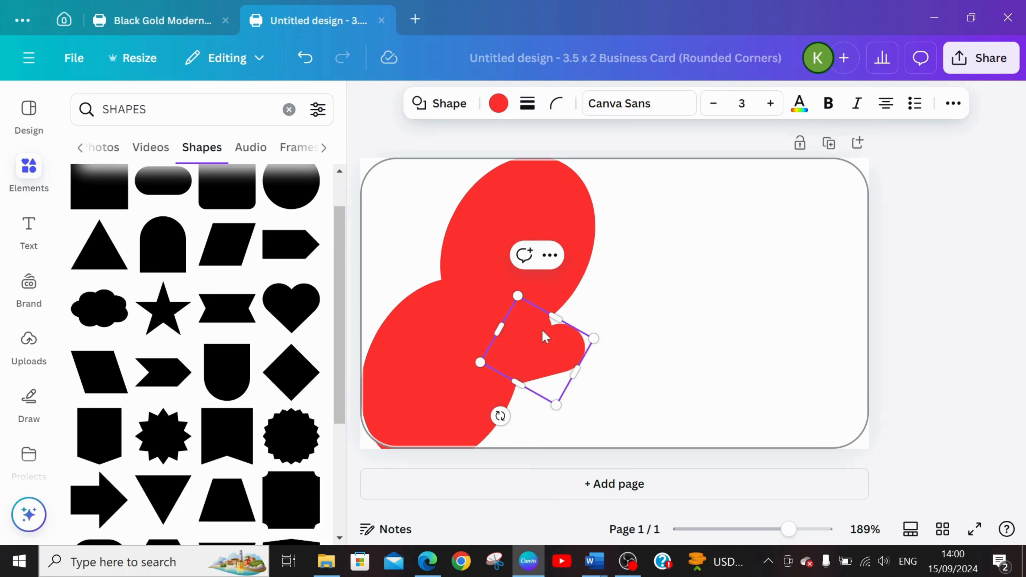
left_click_drag(546, 369, 541, 361)
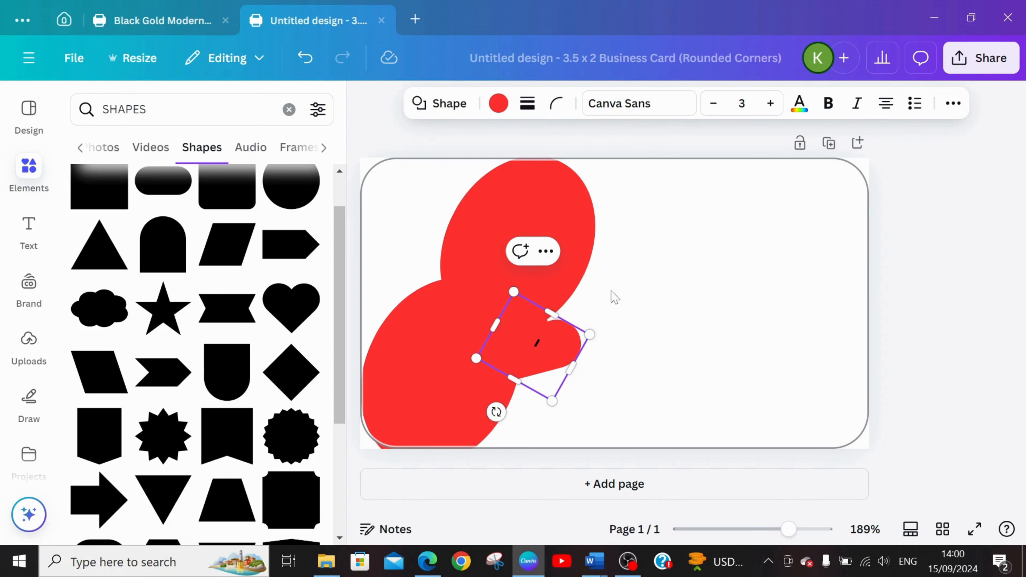
left_click(634, 292)
Duplicate the tilted heart and place the copy over the upper-left notch between the two ovals.
left_click(559, 348)
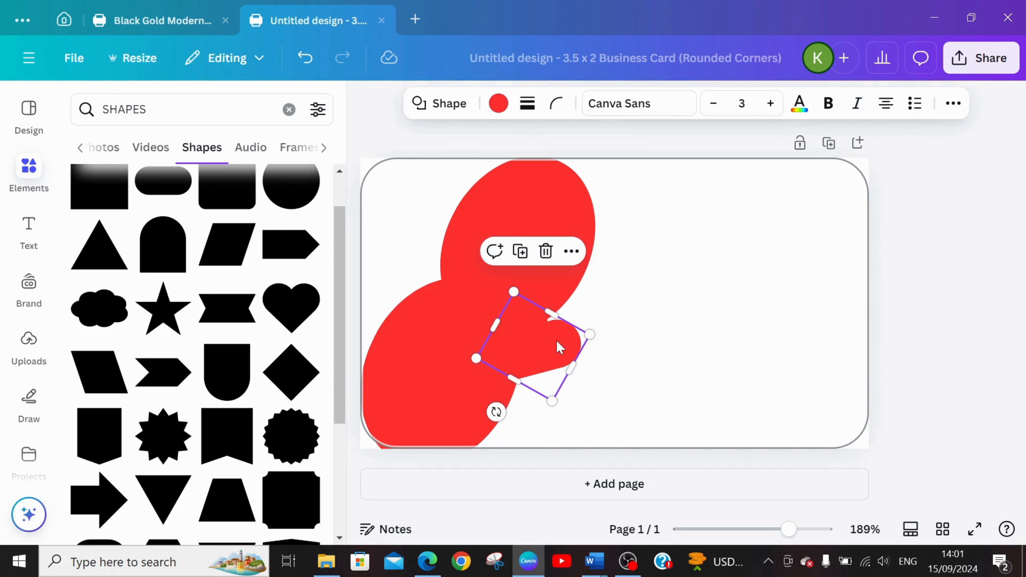
key("ctrl+d")
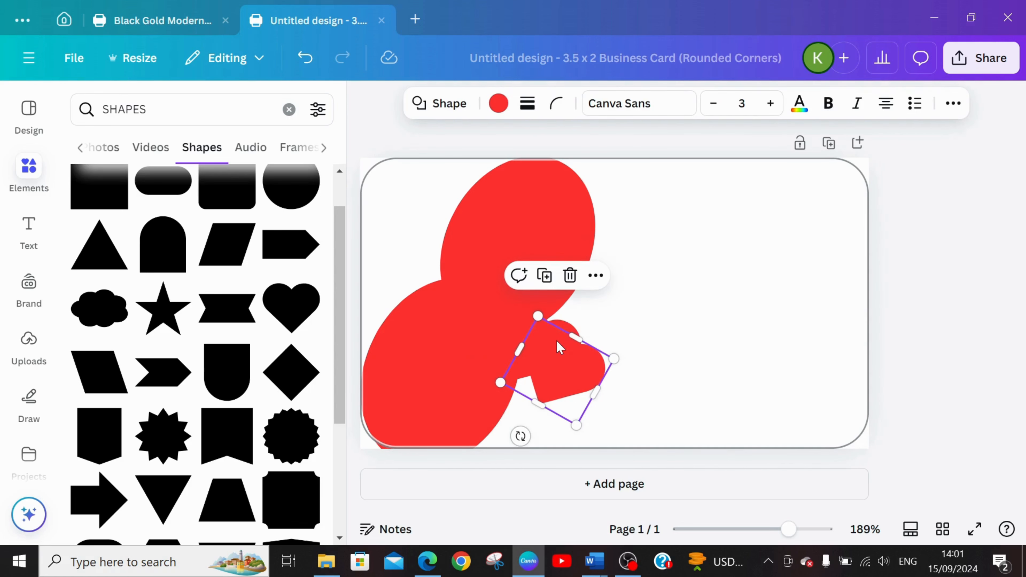
left_click_drag(580, 372, 446, 274)
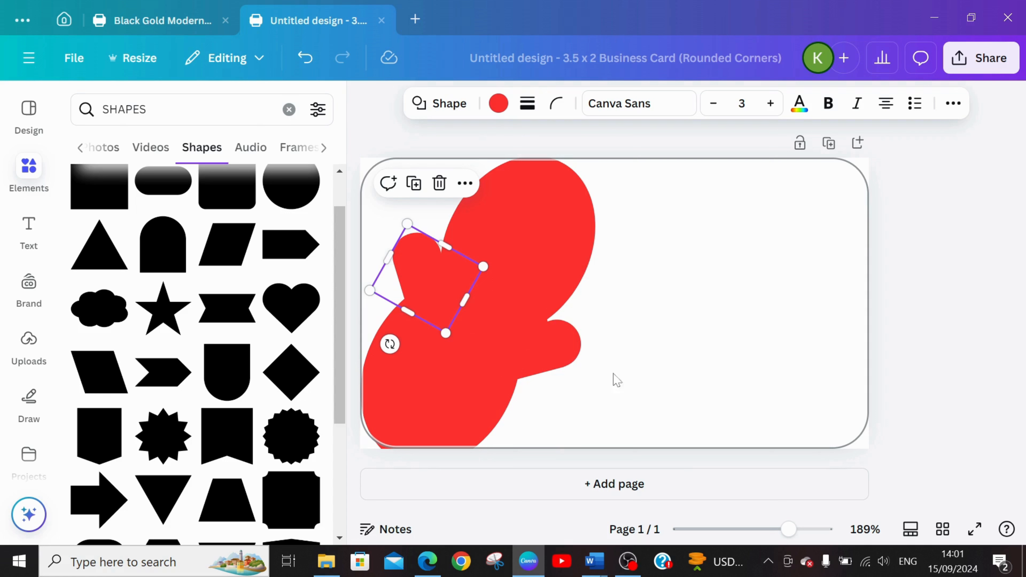
Recolor both tilted hearts, the upper-left one and the lower-right one, from the document colors to white.
key("ctrl+z")
key("ctrl+y")
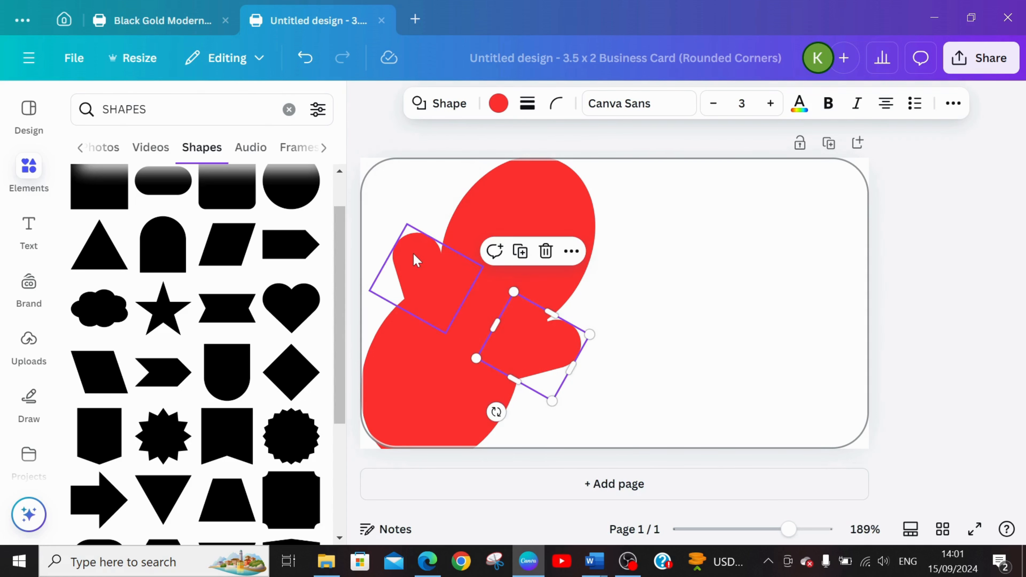
left_click(498, 103)
left_click(266, 242)
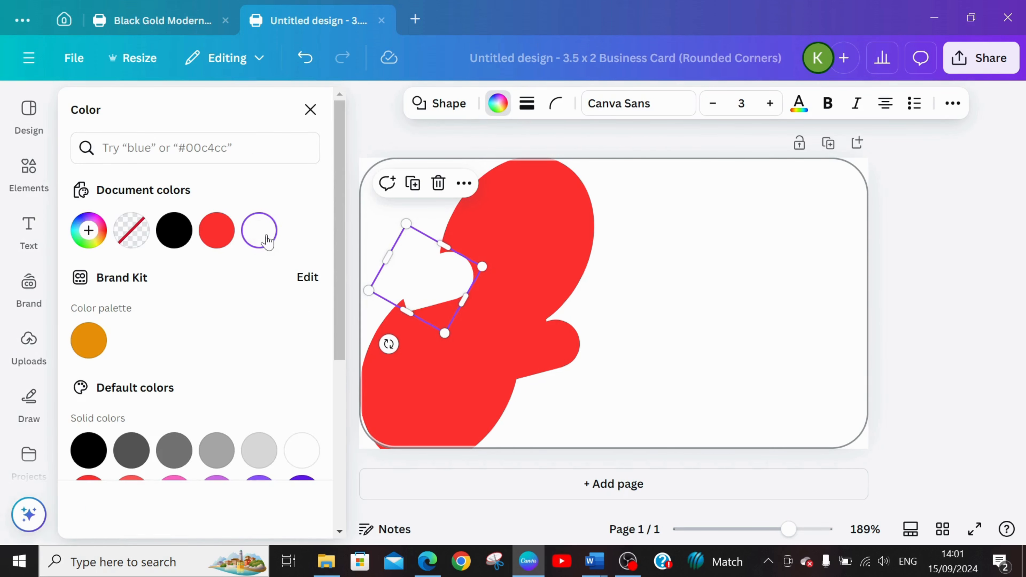
left_click(552, 353)
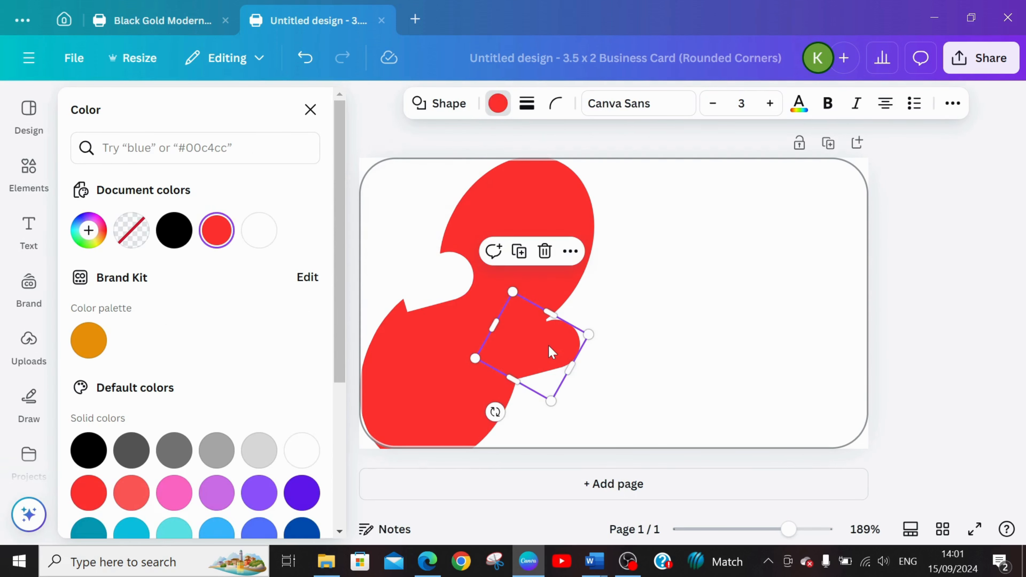
left_click(497, 103)
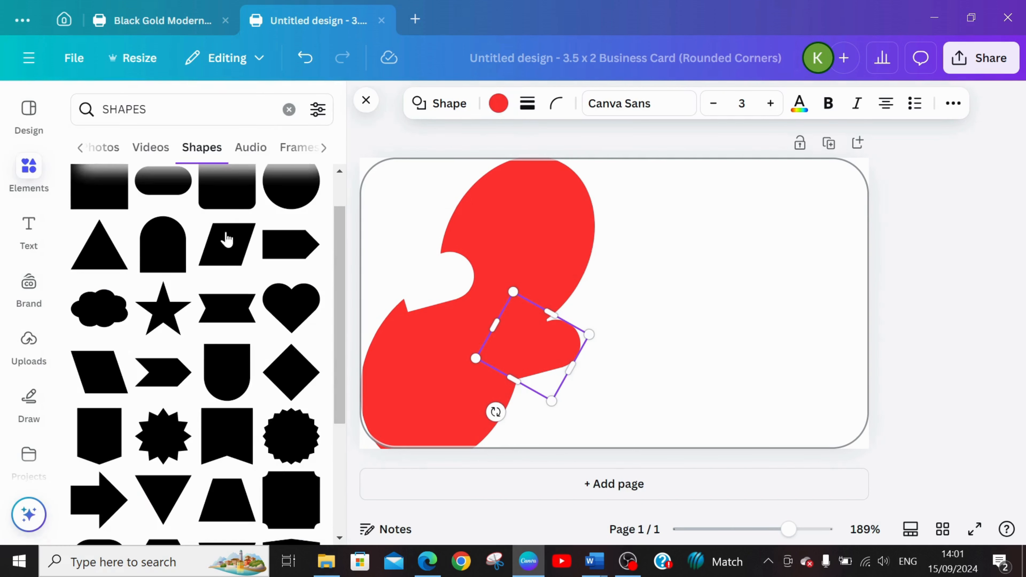
left_click(498, 104)
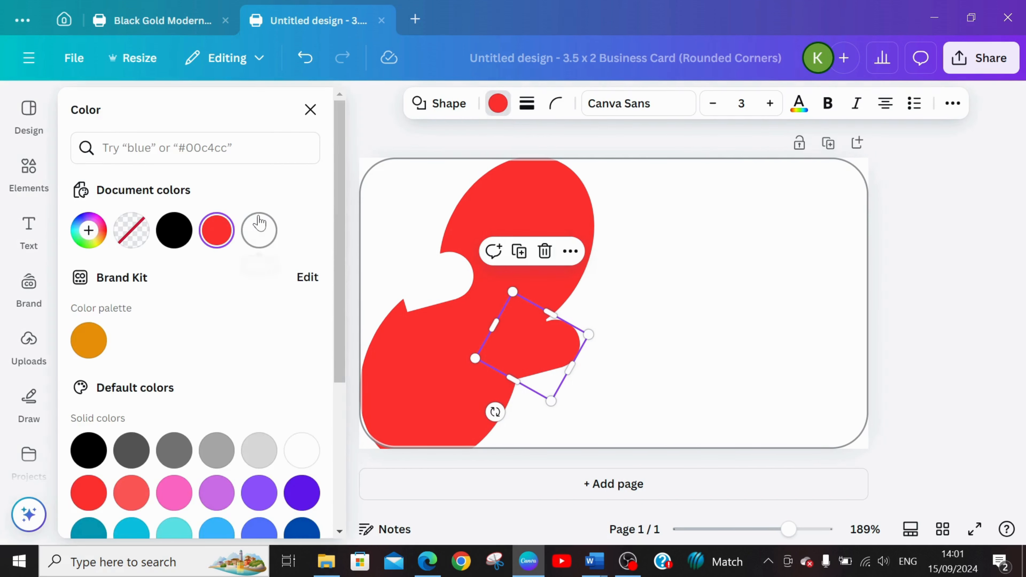
left_click(258, 232)
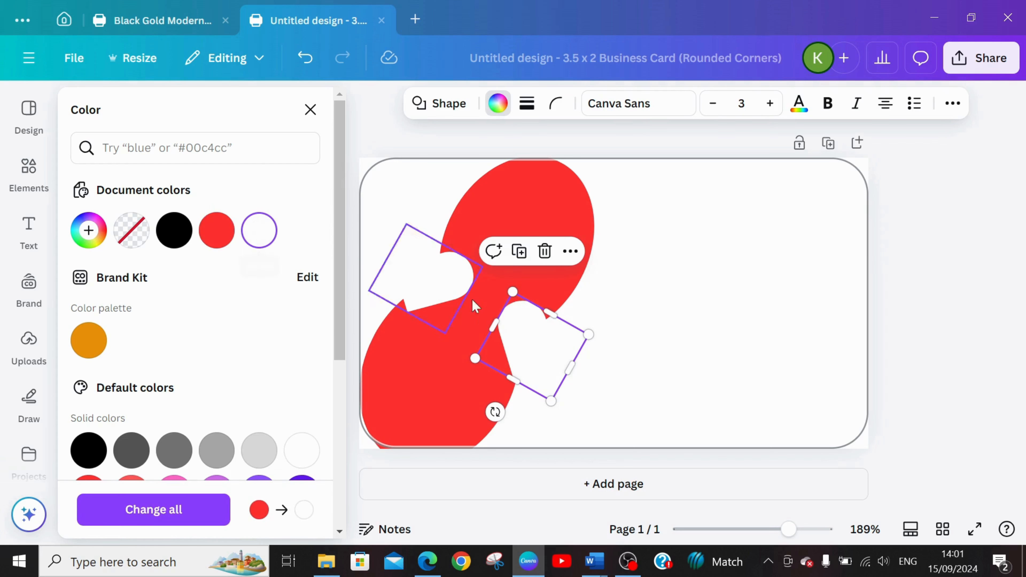
Widen the upper and lower red ovals outward on both sides to make them rounder.
left_click(552, 203)
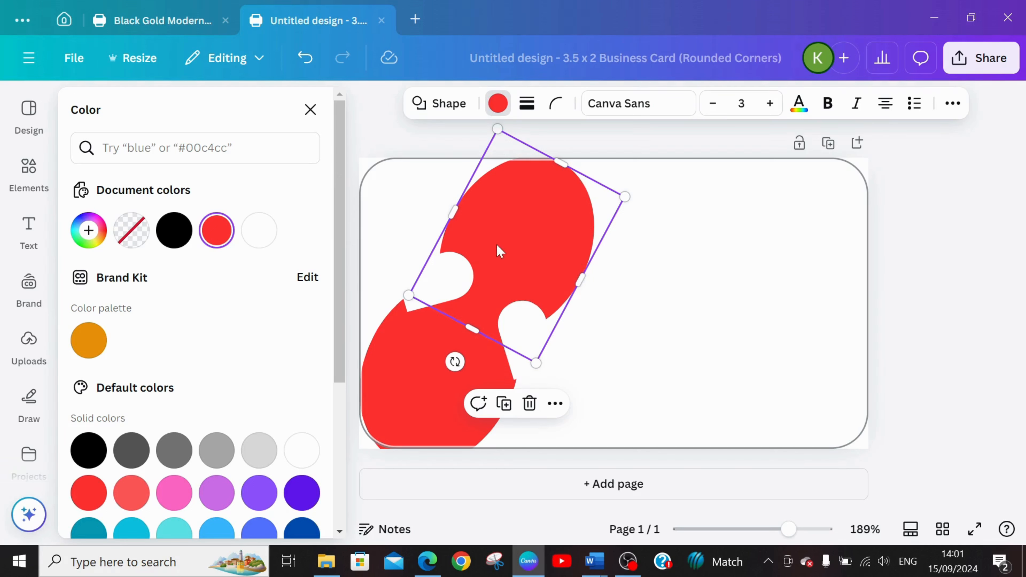
left_click_drag(454, 214, 431, 200)
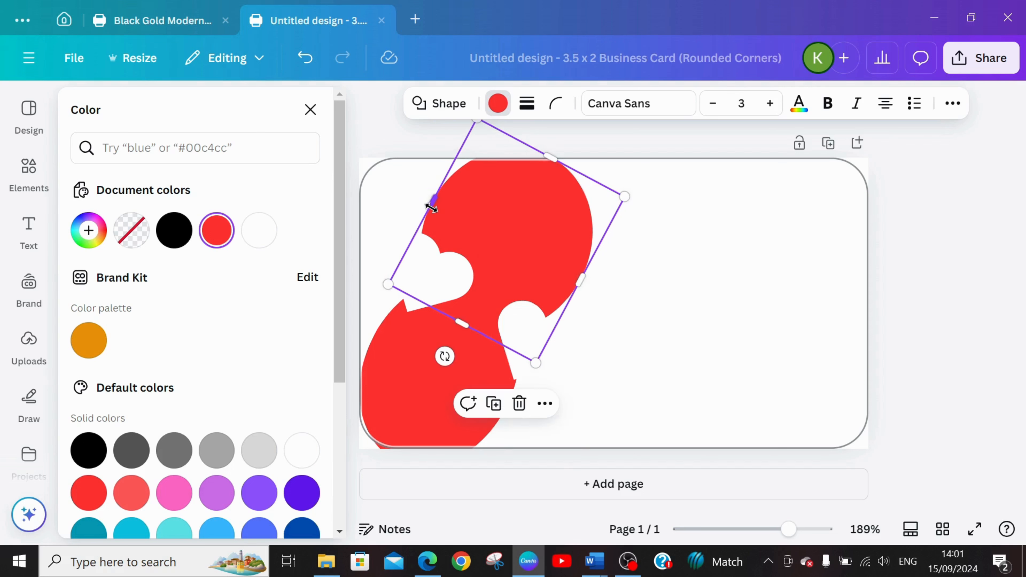
left_click_drag(586, 281, 592, 290)
left_click(389, 361)
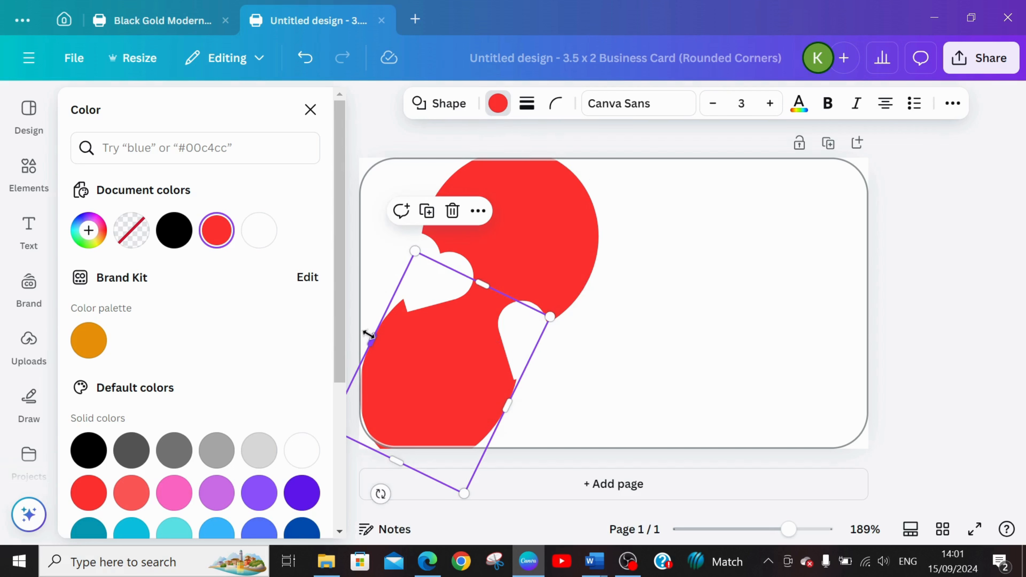
left_click_drag(369, 334, 353, 331)
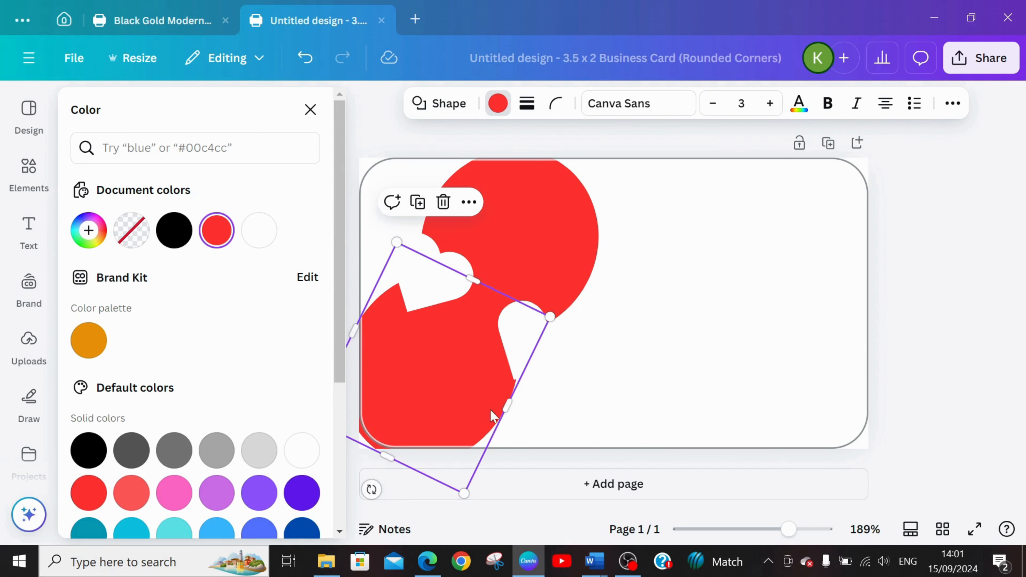
left_click_drag(508, 405, 517, 403)
left_click(508, 245)
left_click(715, 391)
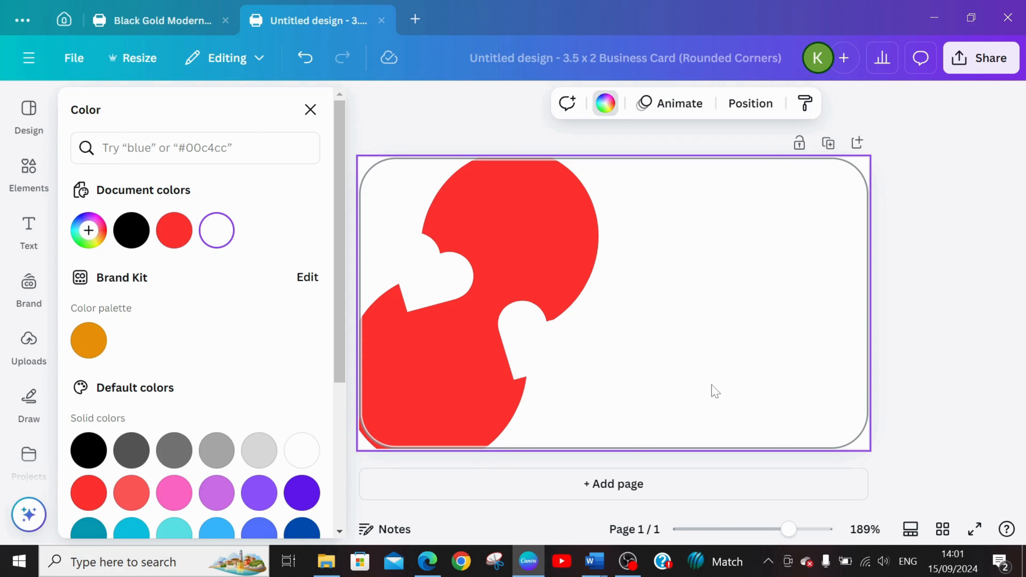
Find "picture frame" elements, add the plain circular frame, and place it over the junction of the two red ovals.
left_click(26, 186)
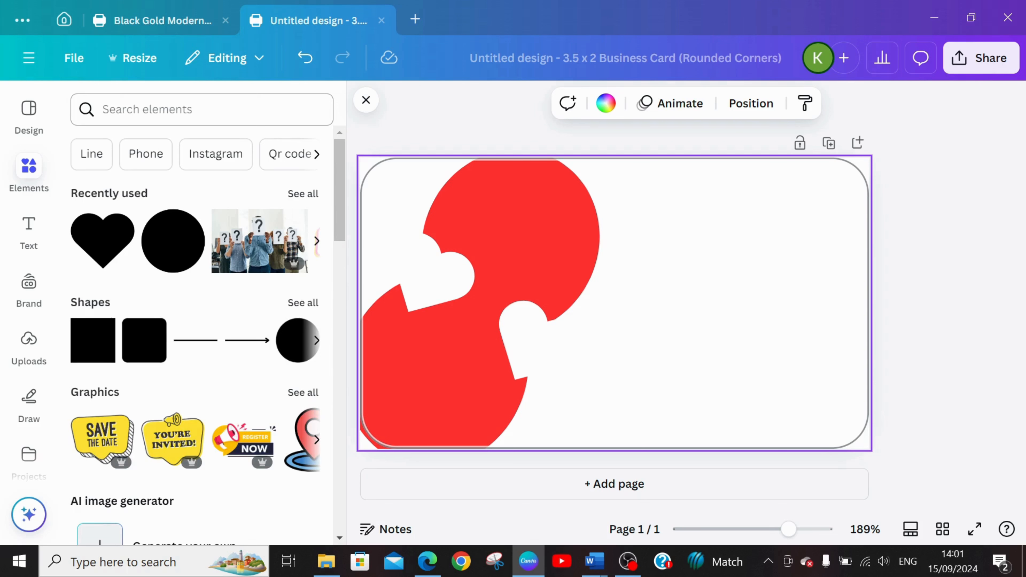
left_click(194, 109)
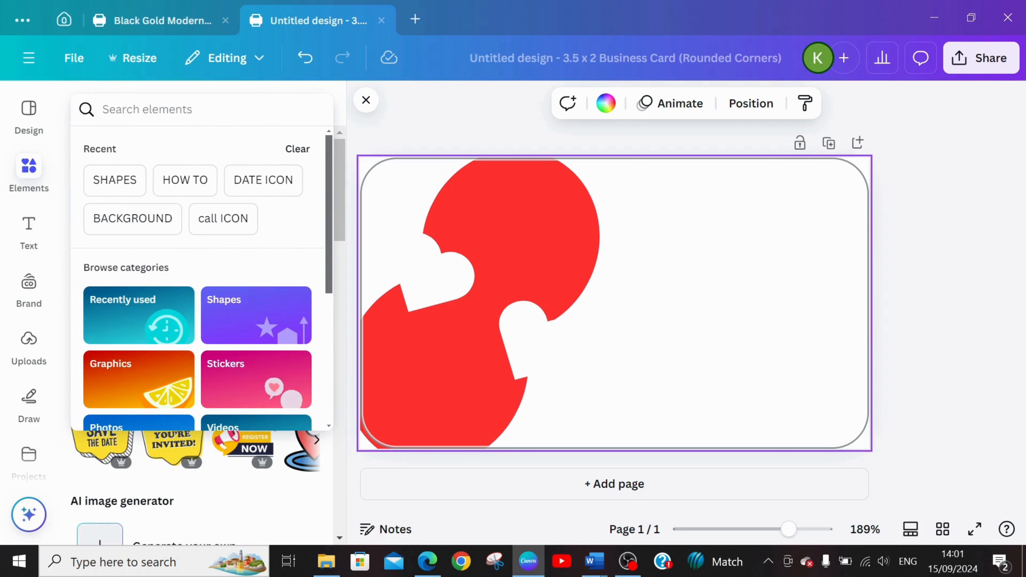
type("FRA")
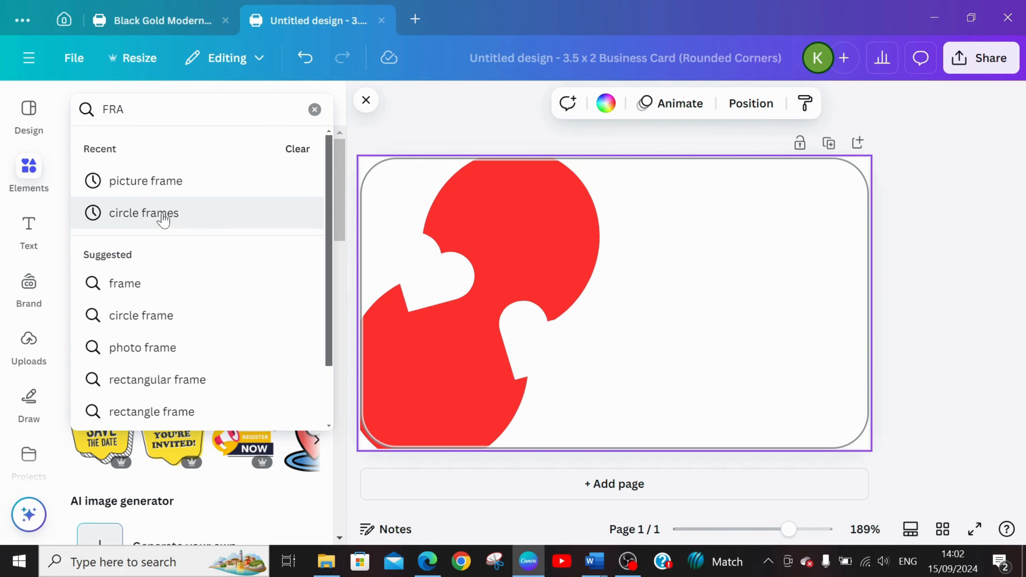
left_click(173, 184)
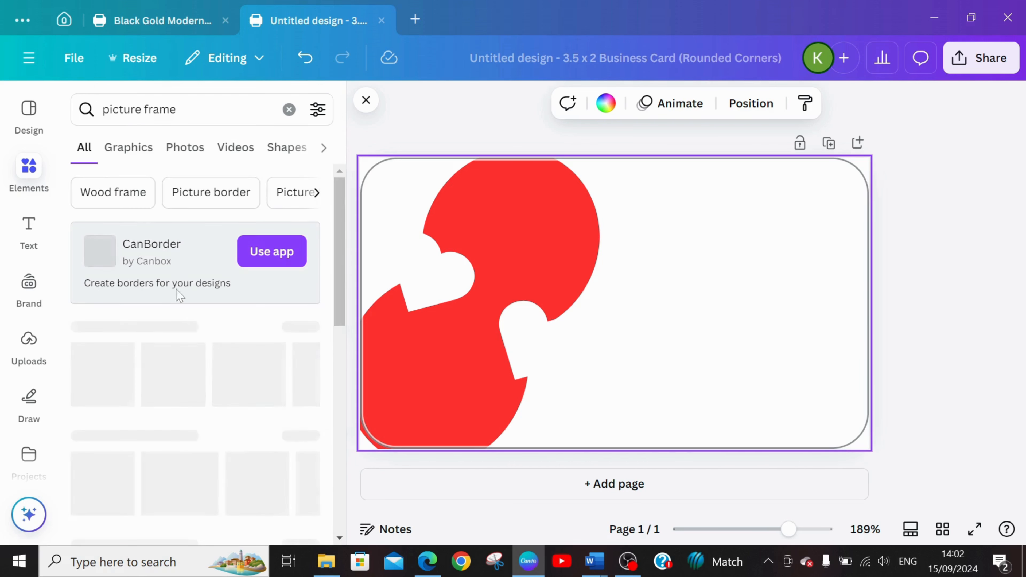
left_click_drag(343, 287, 346, 354)
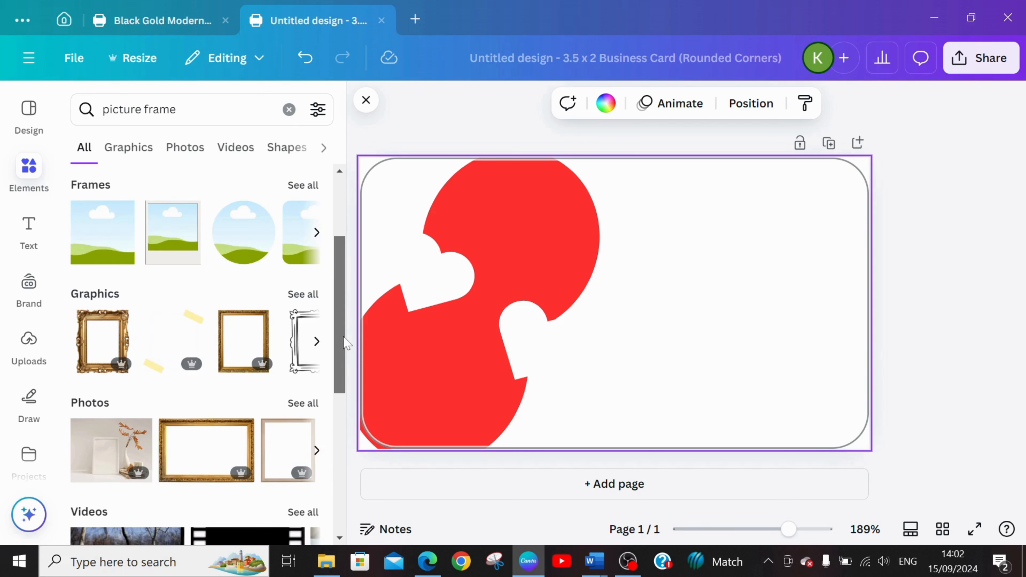
left_click(312, 188)
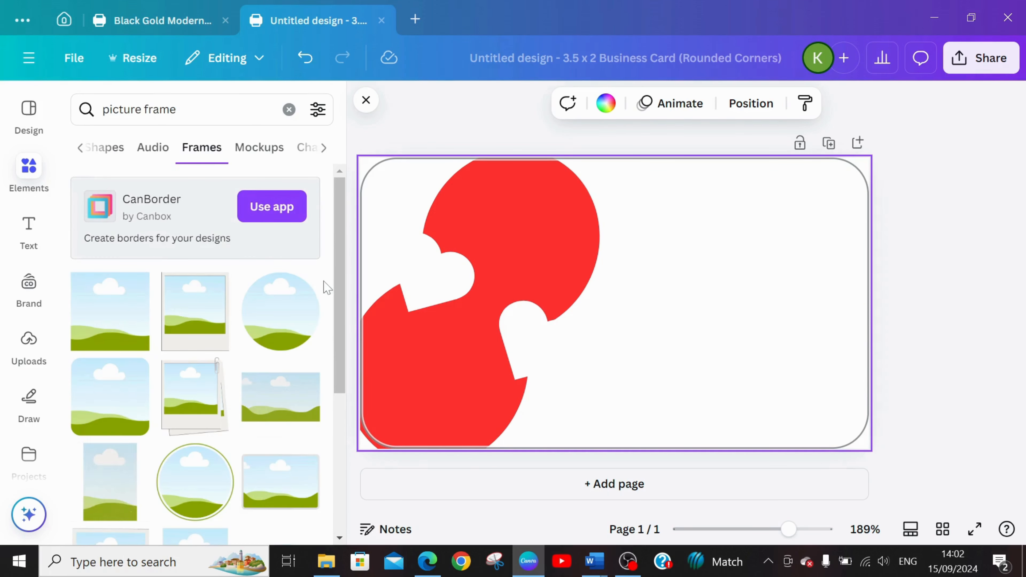
left_click(282, 319)
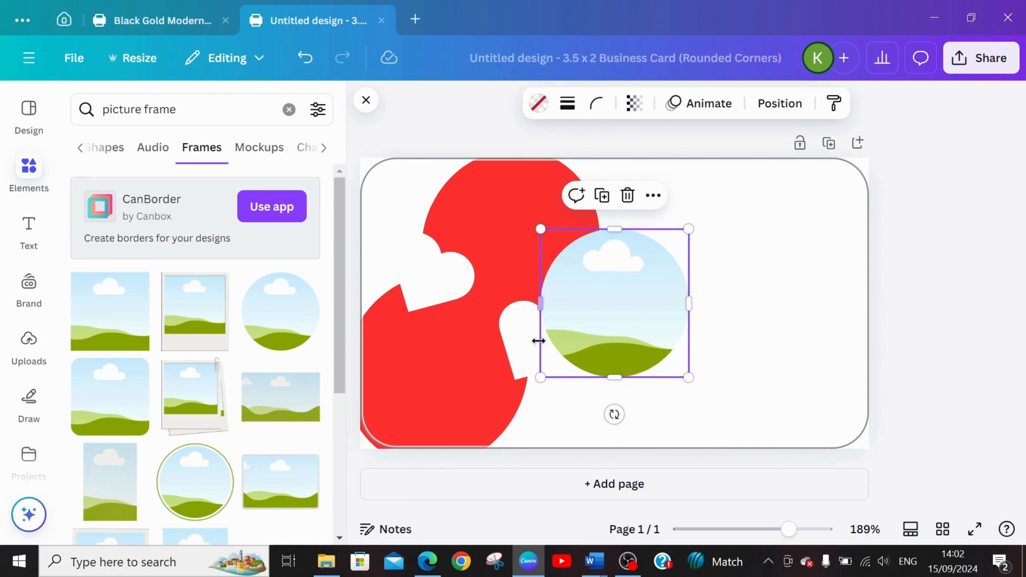
left_click_drag(613, 353, 481, 339)
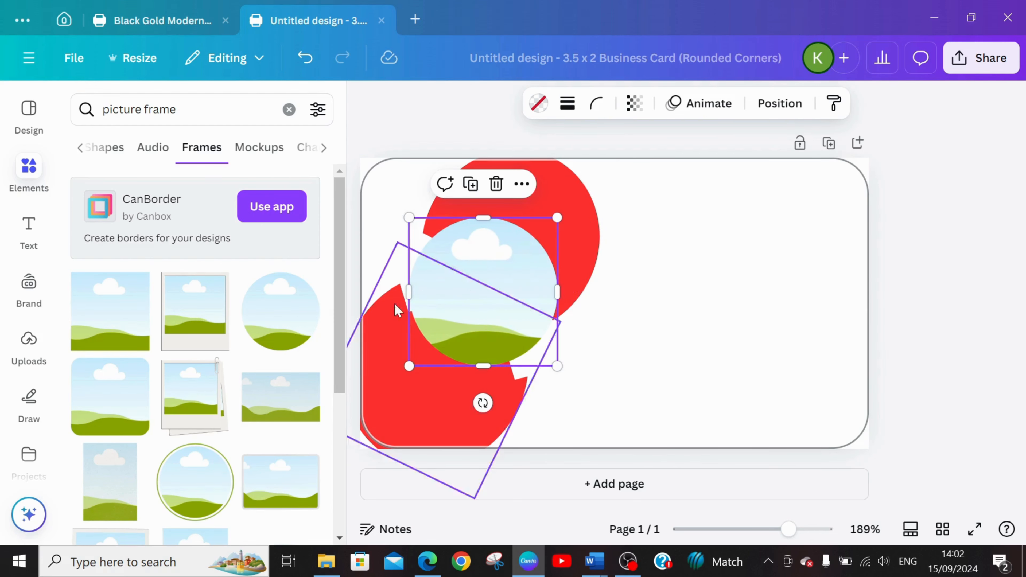
Shift the two white hearts outward, the upper-left one up and left and the lower-right one slightly right, around the circular frame.
left_click(384, 293)
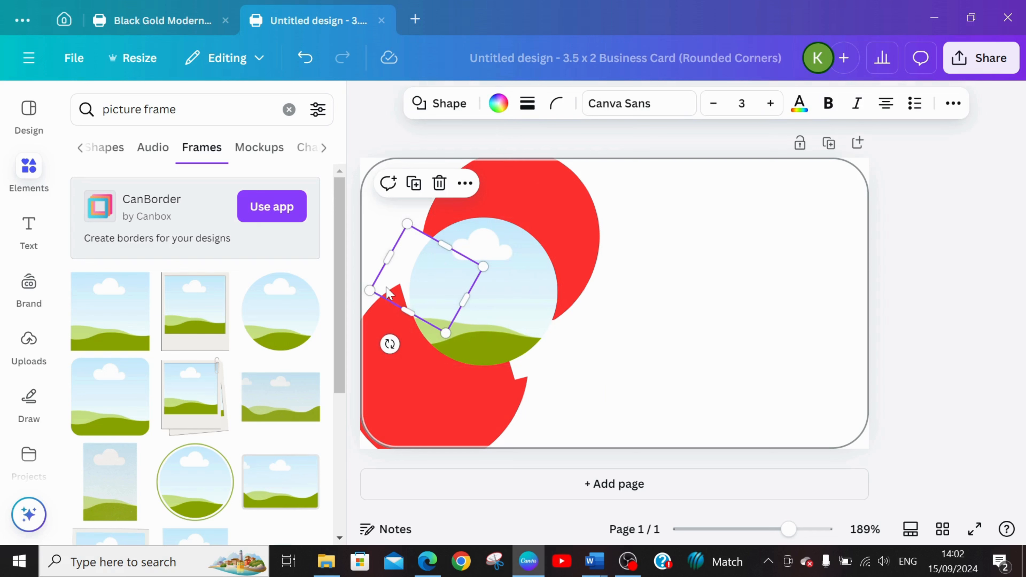
left_click_drag(387, 292, 368, 280)
left_click(503, 311)
mouse_move(507, 315)
left_mouse_down()
mouse_move(495, 305)
mouse_move(504, 317)
left_mouse_up()
left_click_drag(567, 369, 569, 363)
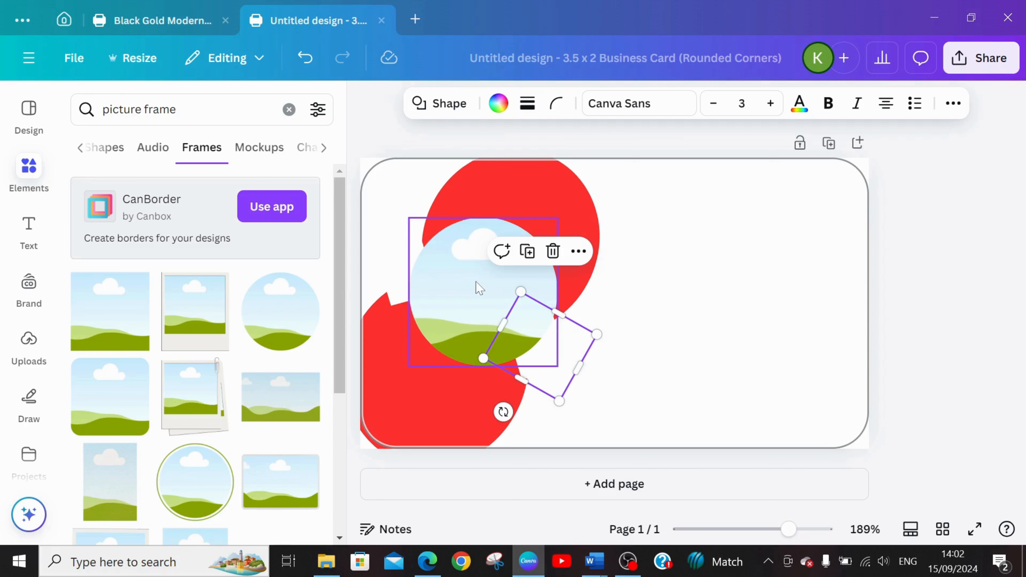
left_click(478, 290)
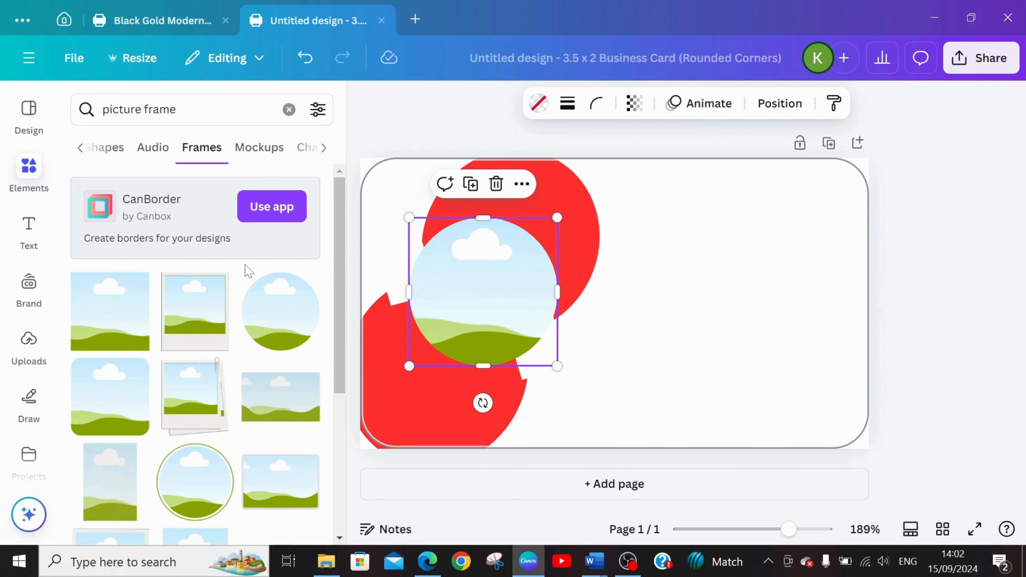
Search the elements for "RELATIONSHIP COUNSELLOR" and show all matching photos.
left_click(23, 182)
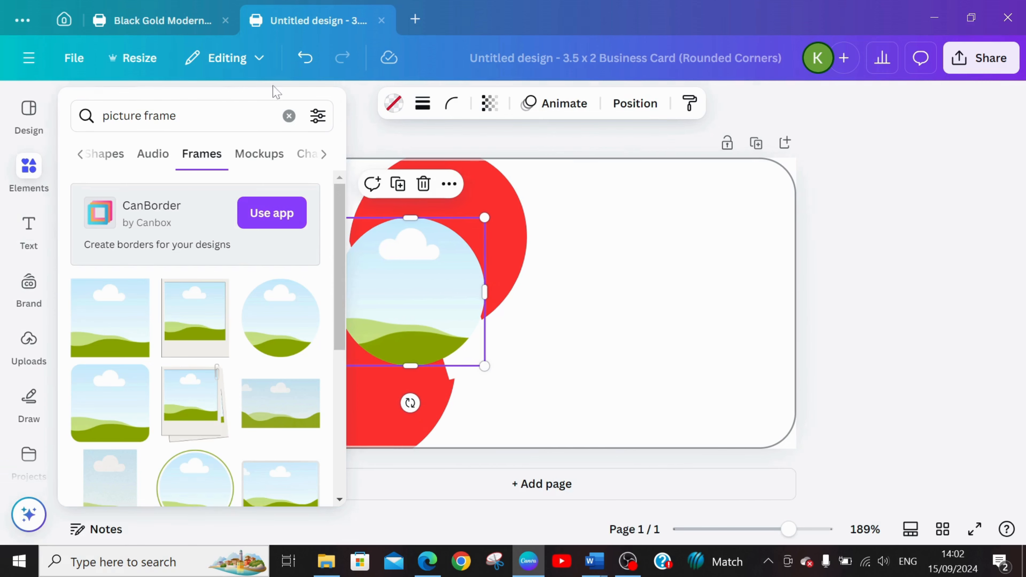
left_click(288, 117)
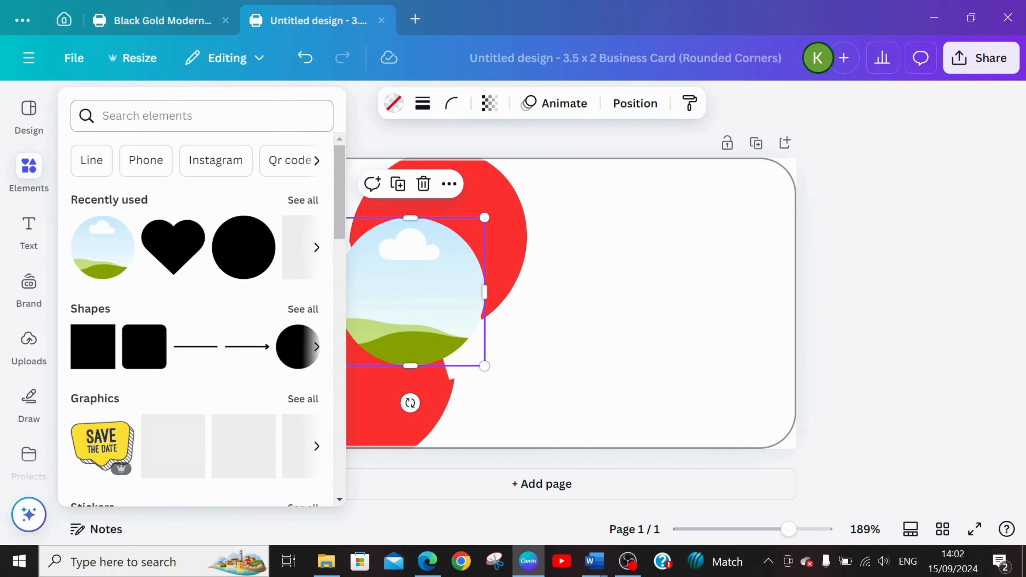
type("REL")
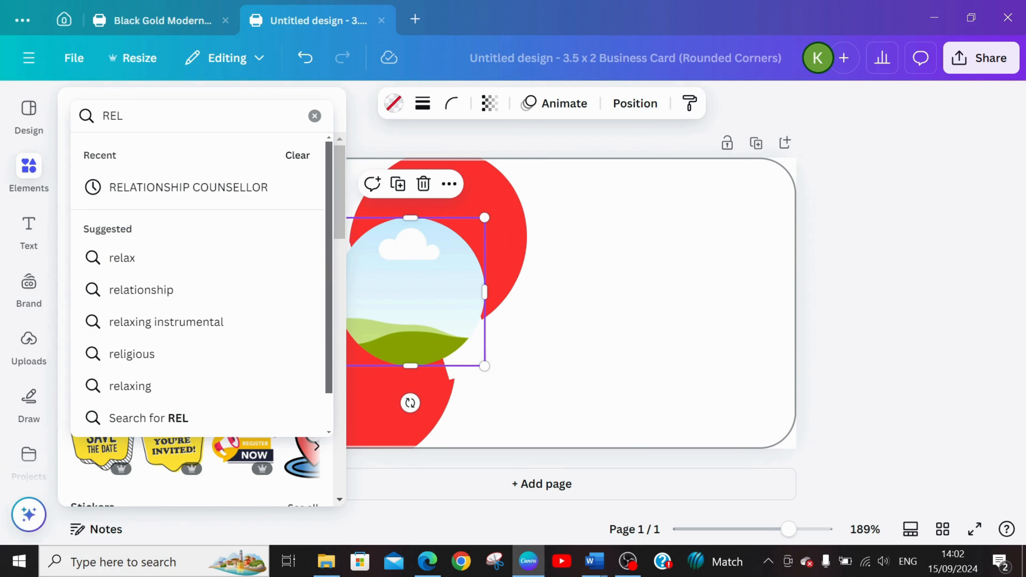
type("ATION")
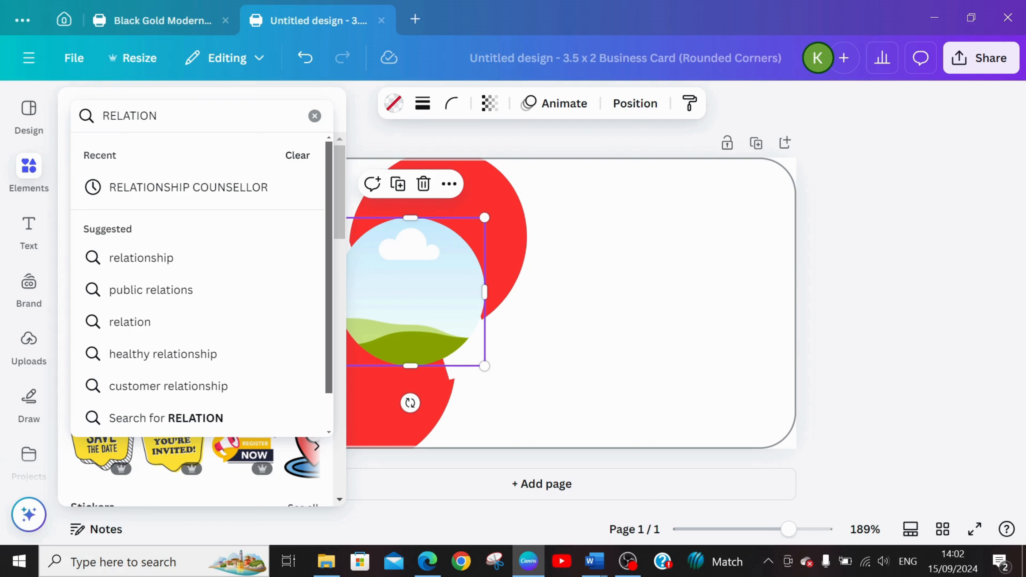
type("SH")
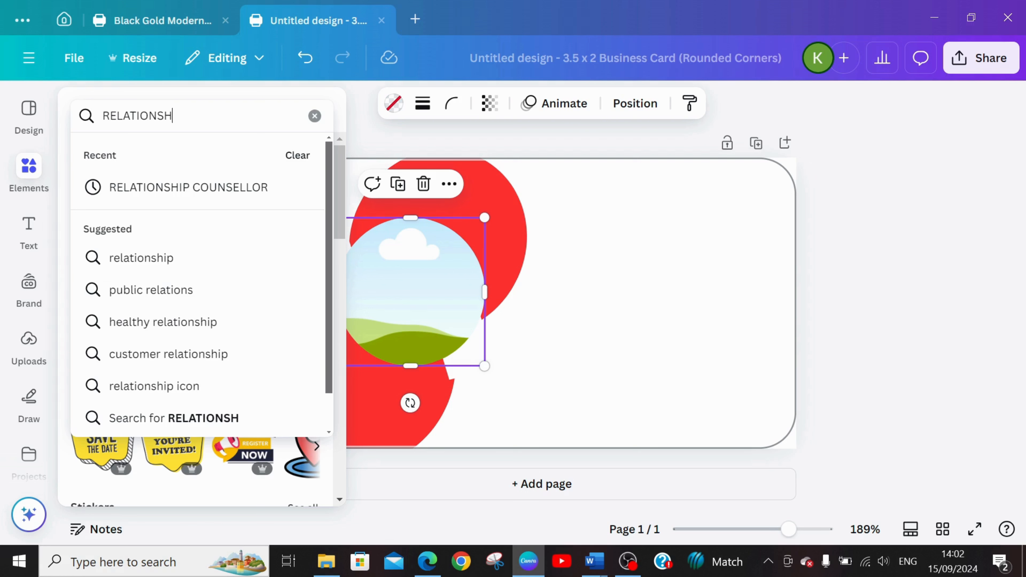
type("IP COUNSE")
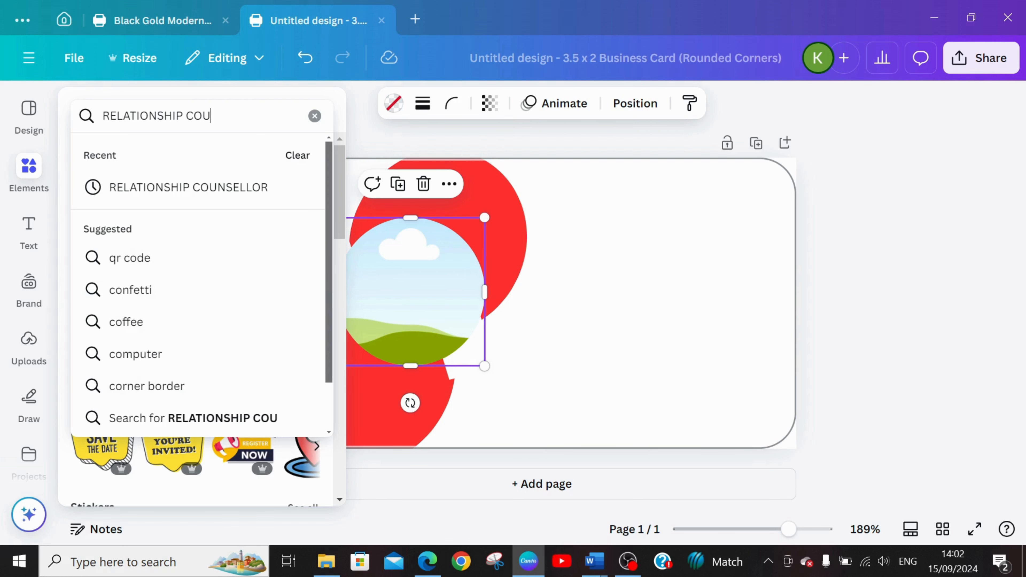
type("OR")
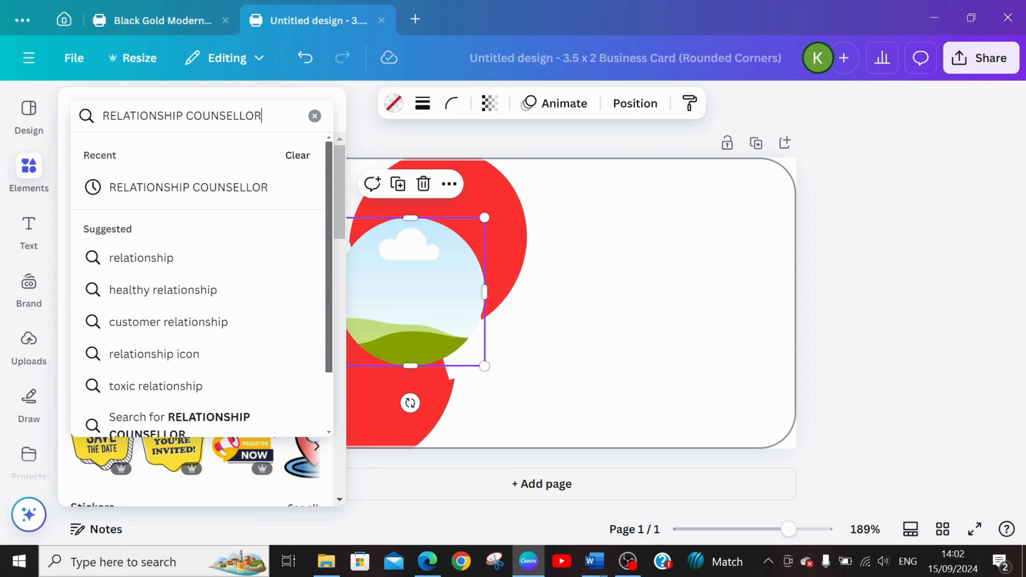
key("Return")
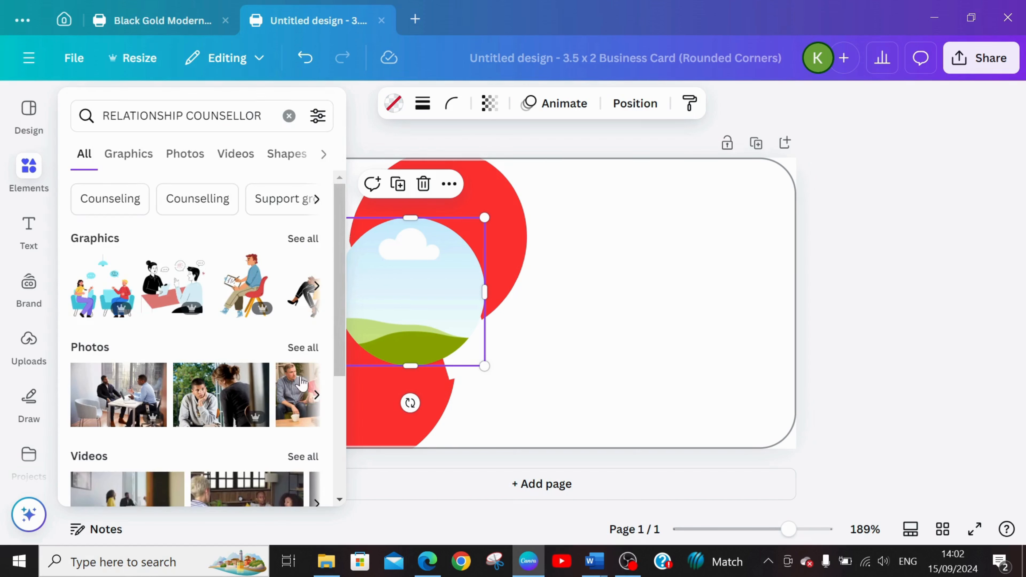
left_click(303, 348)
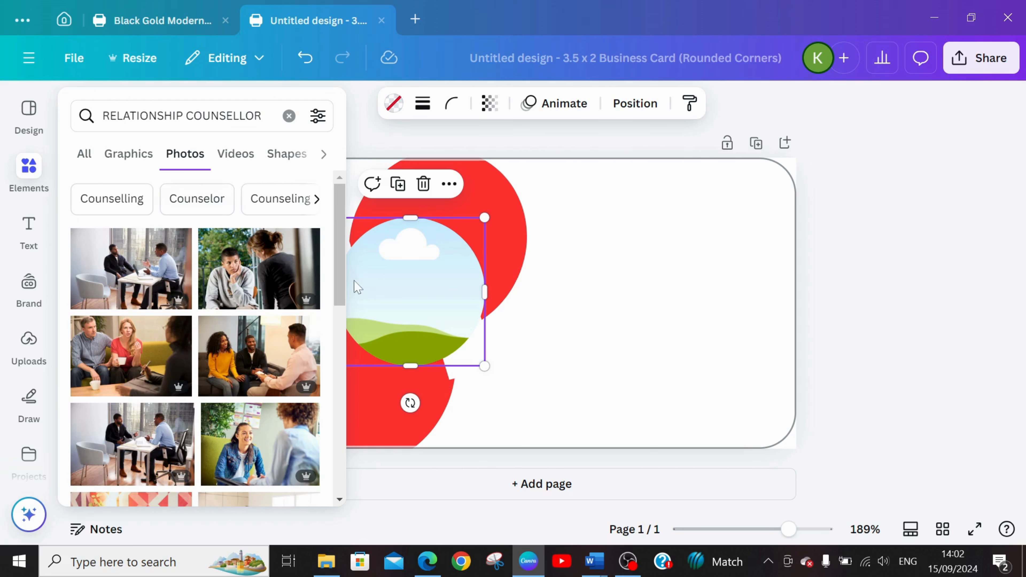
Add the photo of the woman with glasses and a white blazer and fit it into the circular frame.
left_click_drag(338, 259, 380, 408)
left_click(260, 301)
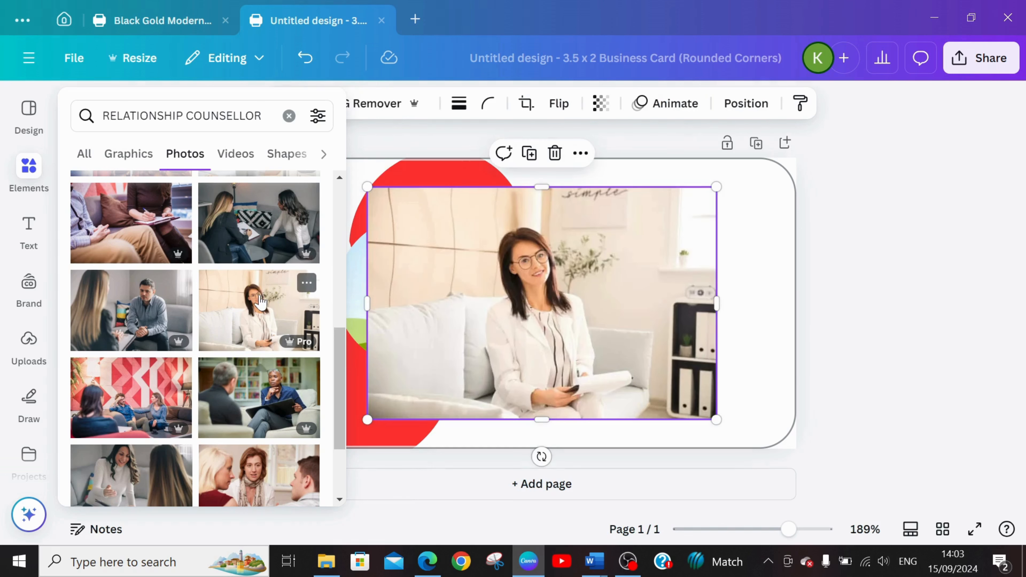
left_click_drag(630, 302, 427, 283)
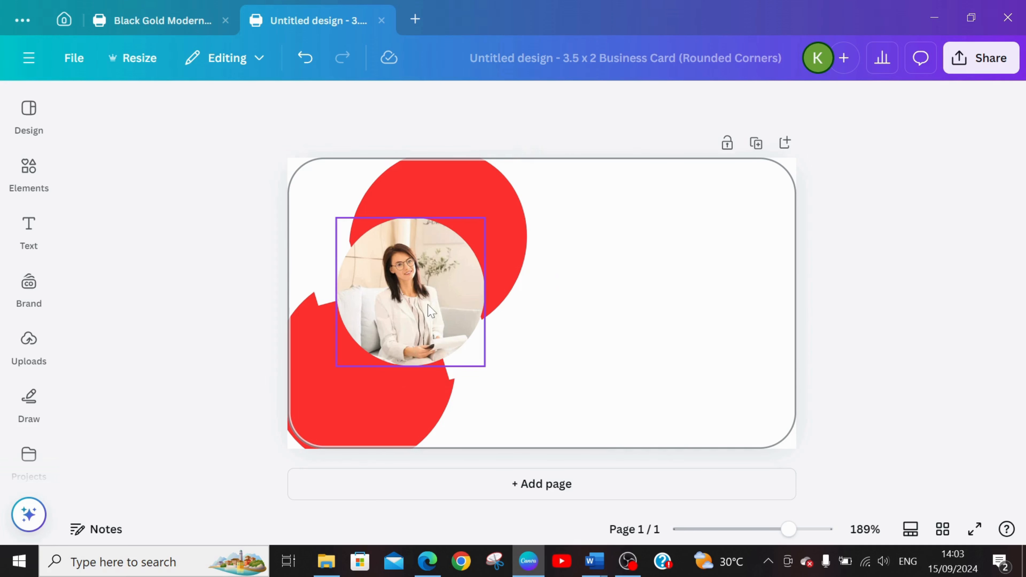
left_click(665, 360)
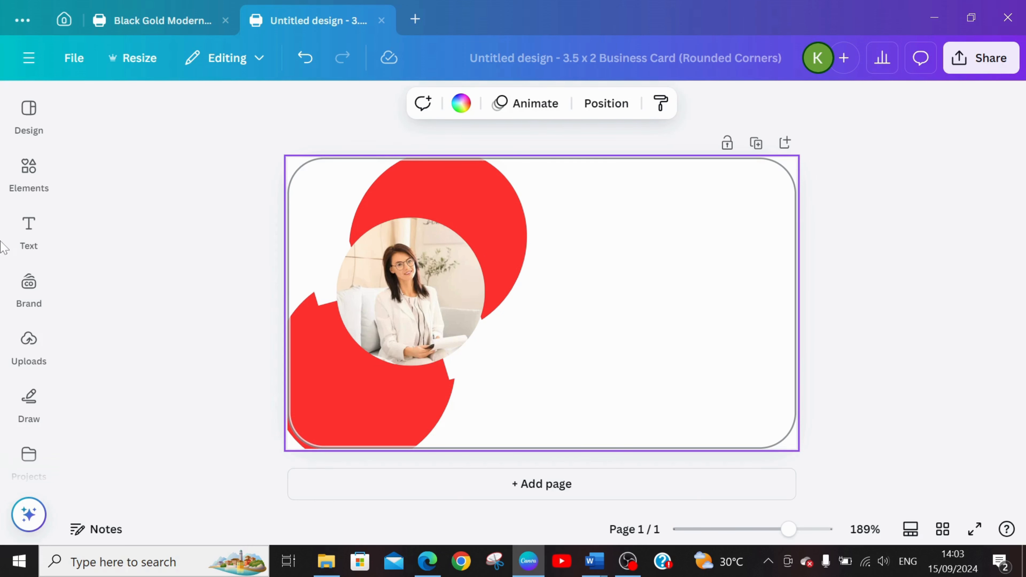
Add a heading in the blank area beside the upper red shape and enter the counsellor's full name in capitals.
left_click(30, 238)
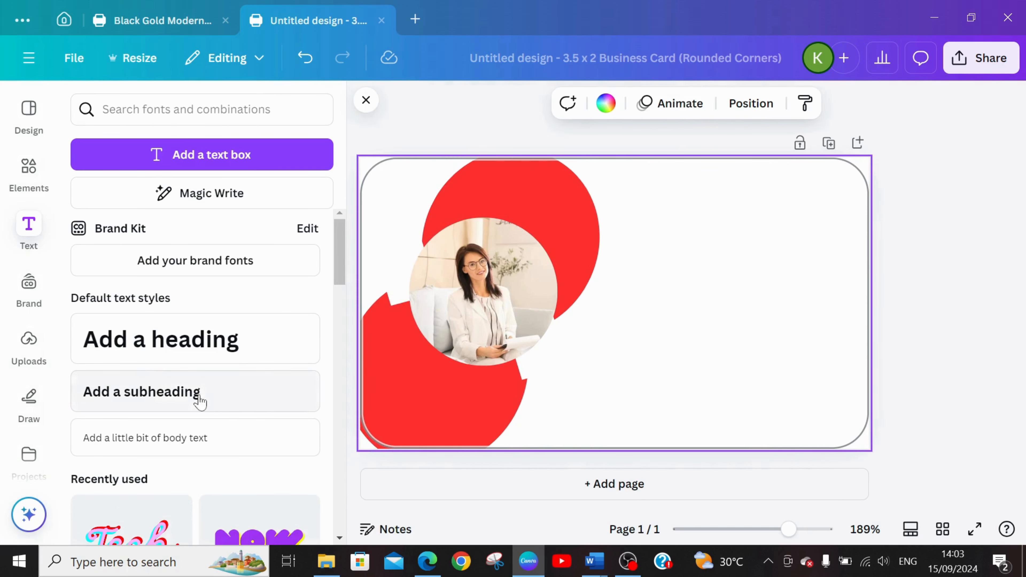
left_click(174, 334)
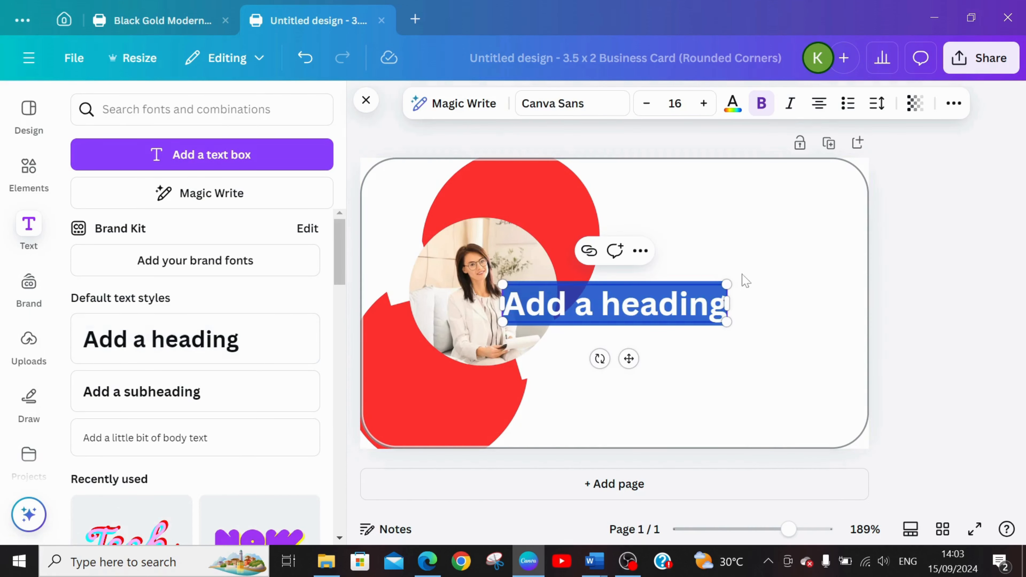
left_click_drag(627, 359, 757, 275)
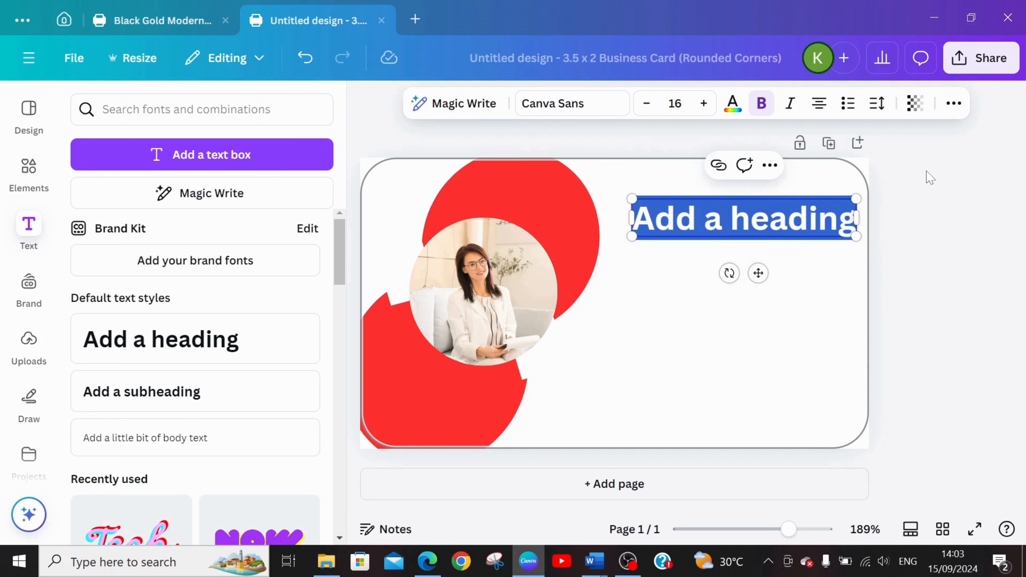
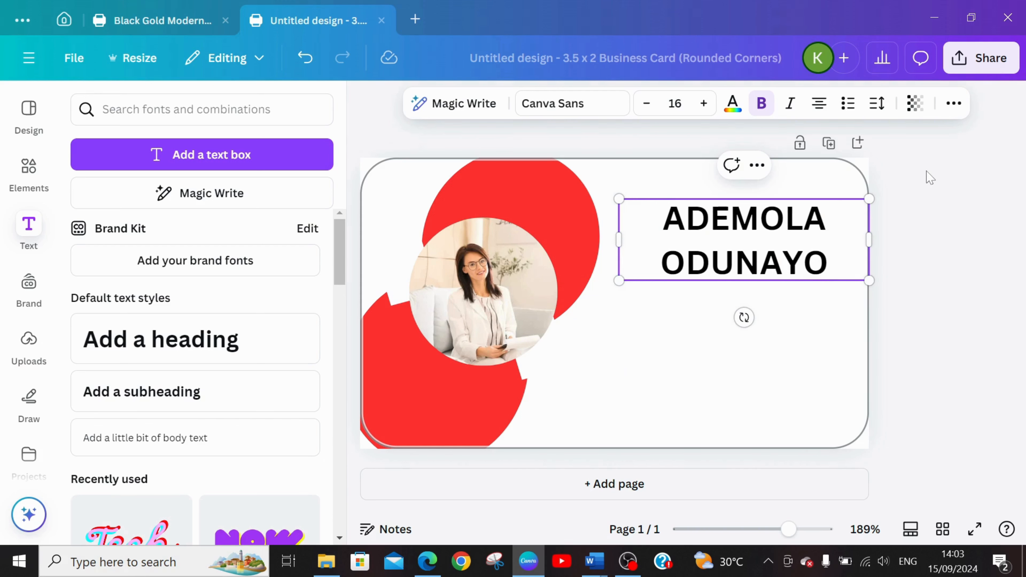
Set the font of the name heading to League Spartan.
left_click(574, 104)
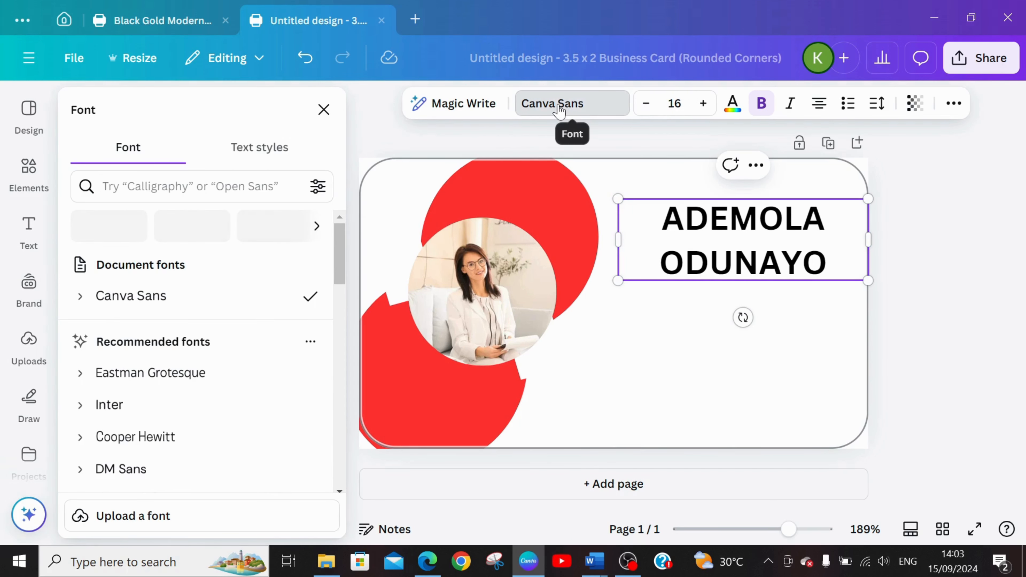
left_click_drag(339, 267, 341, 358)
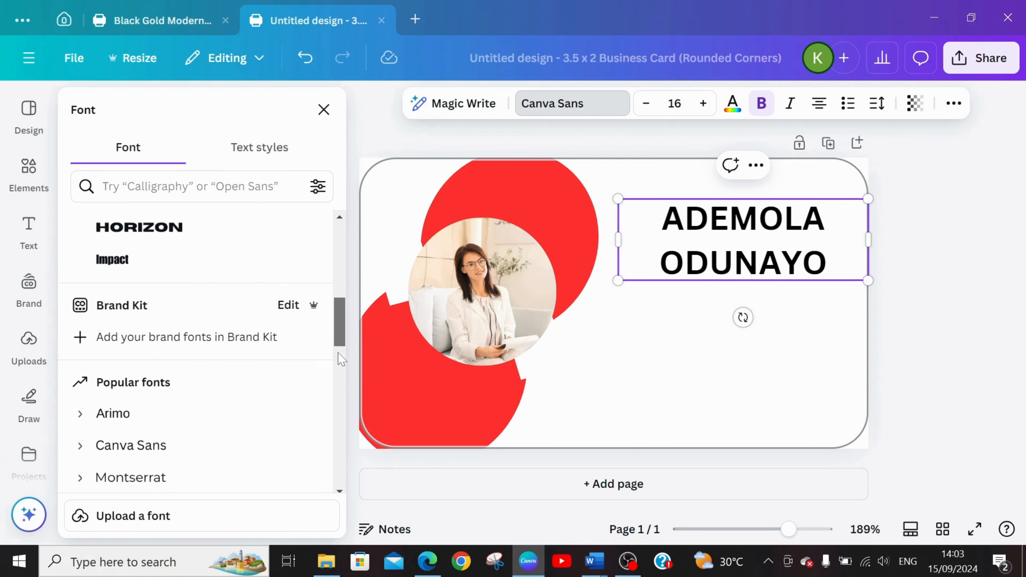
left_click(123, 233)
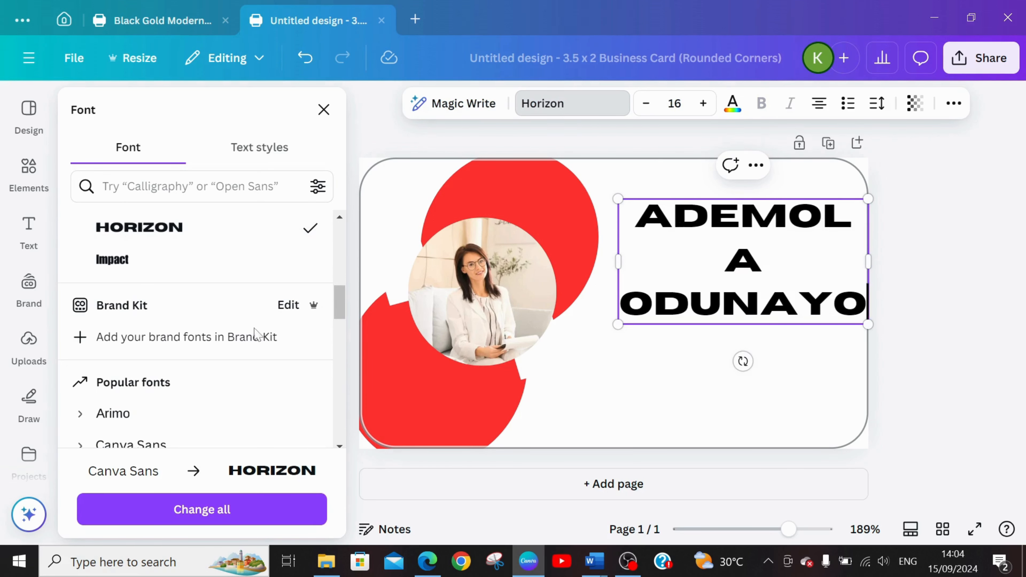
left_click_drag(343, 301, 337, 330)
left_click(139, 361)
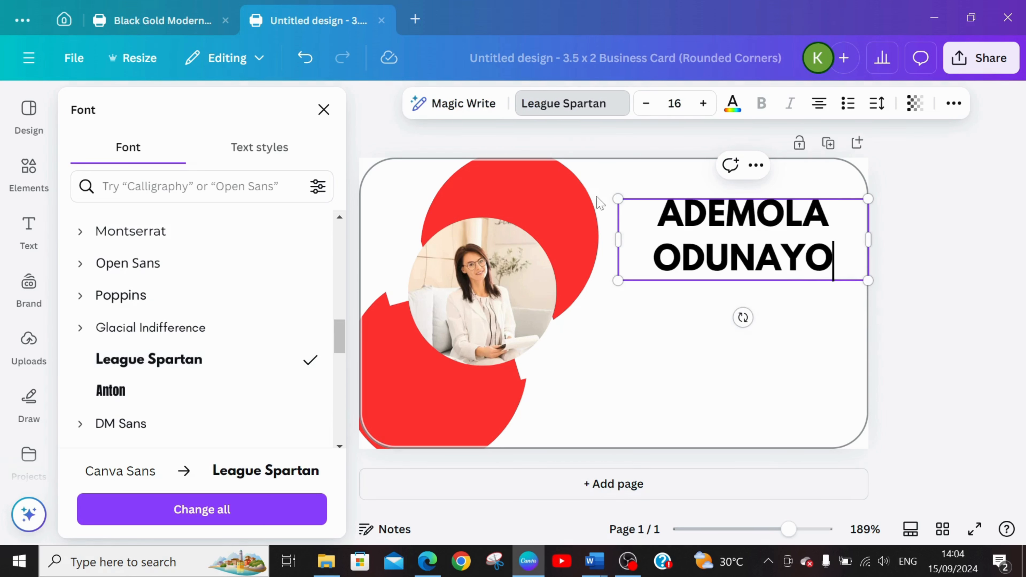
Set the name heading's font size to 11 and nudge the heading slightly down.
left_click(647, 103)
left_click(647, 103)
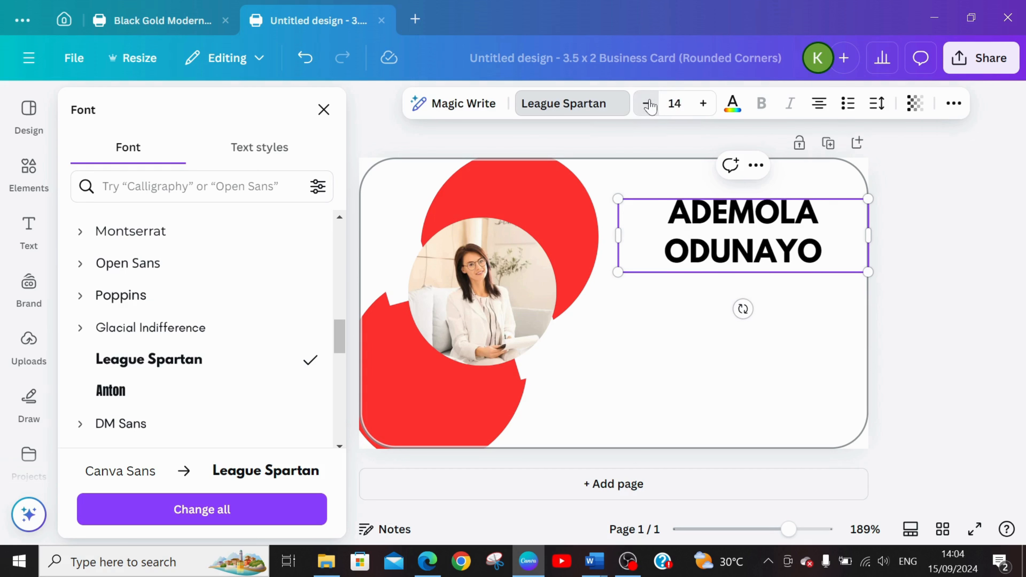
left_click(648, 104)
left_click(648, 104)
left_click(648, 104)
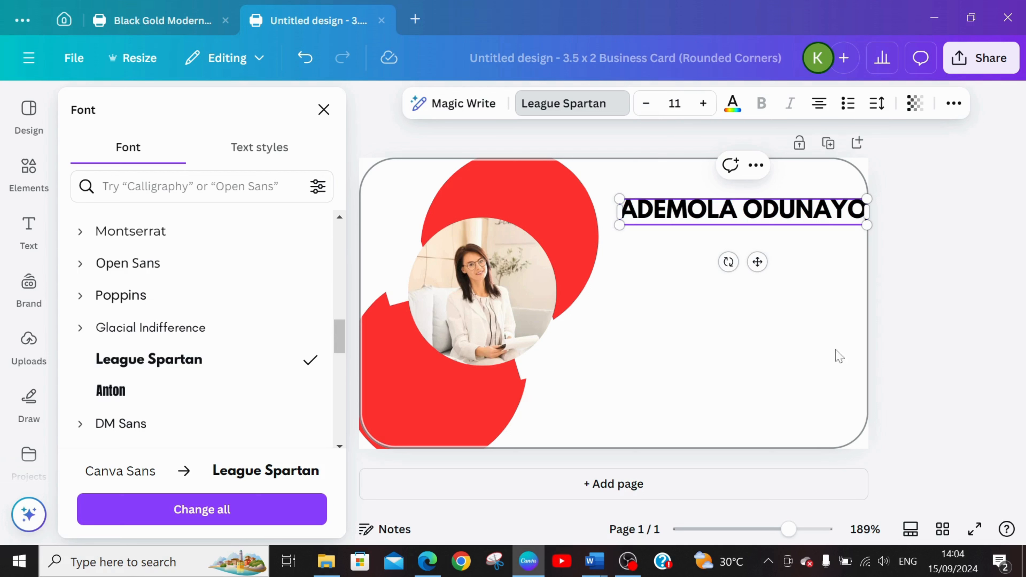
left_click(710, 331)
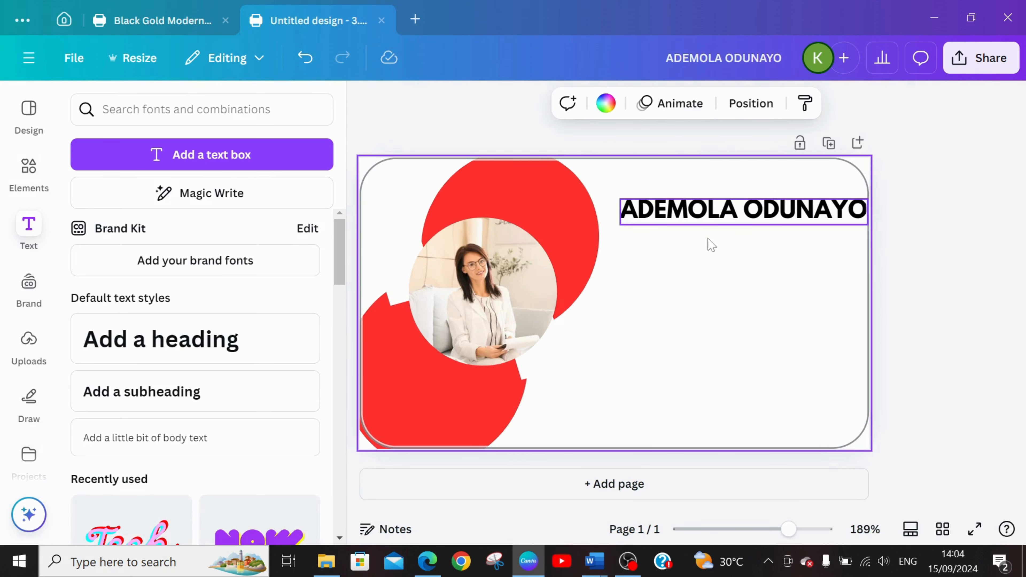
left_click(703, 215)
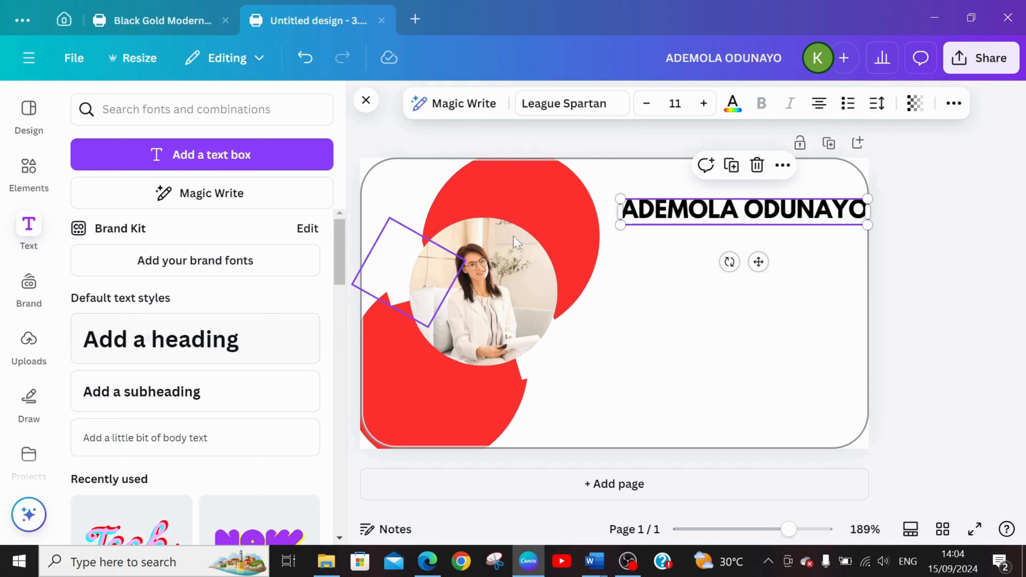
left_click_drag(759, 263, 760, 274)
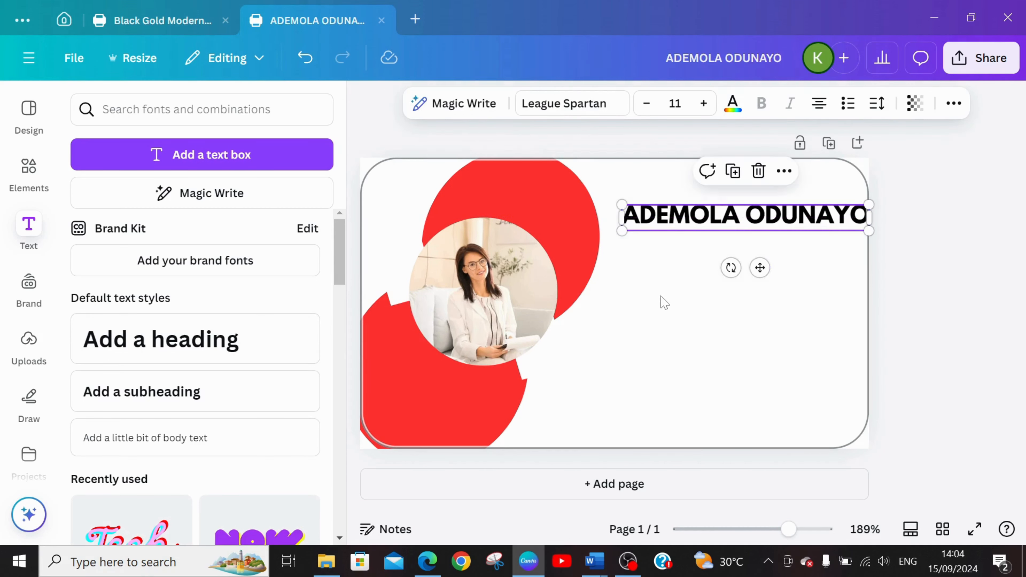
left_click(665, 303)
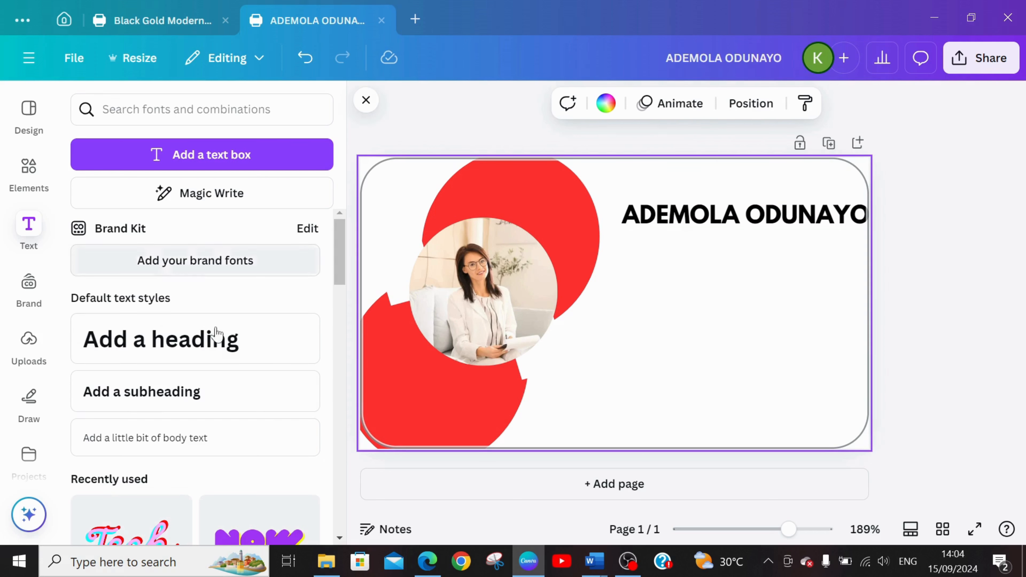
Add a subheading reading "COUNSELLOR" and place it just beneath the name heading.
left_click(28, 229)
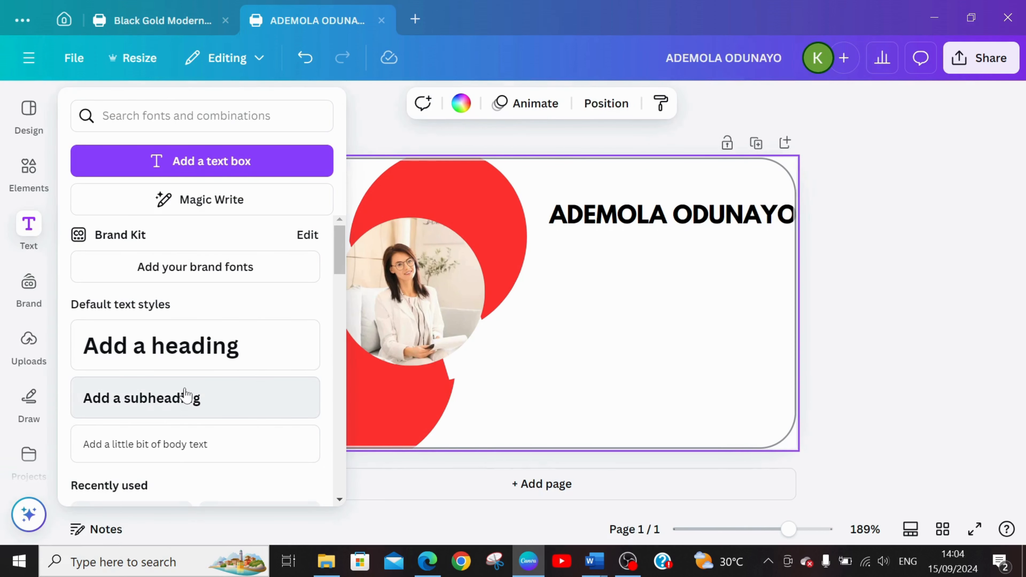
left_click(185, 394)
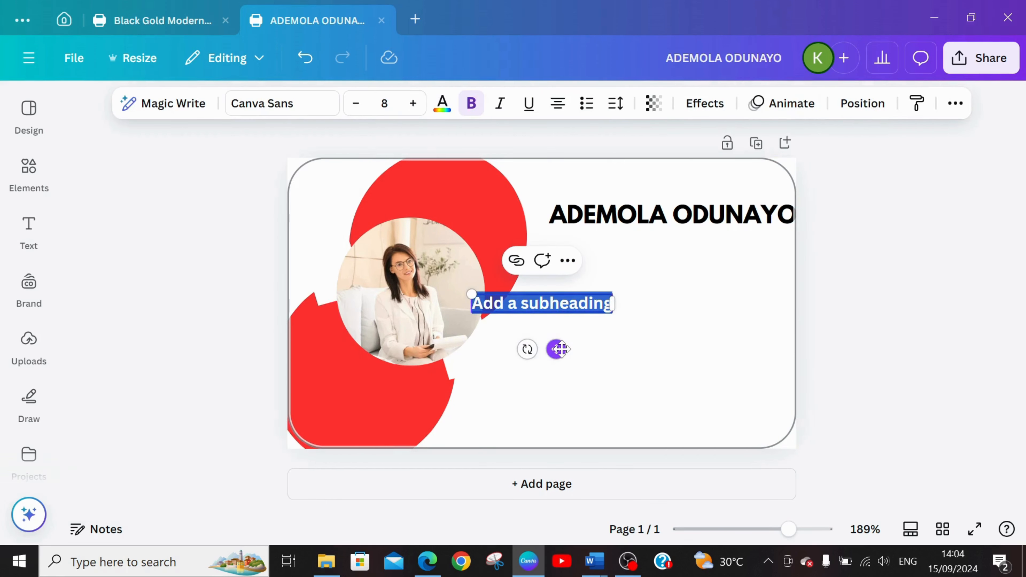
left_click_drag(560, 349, 707, 294)
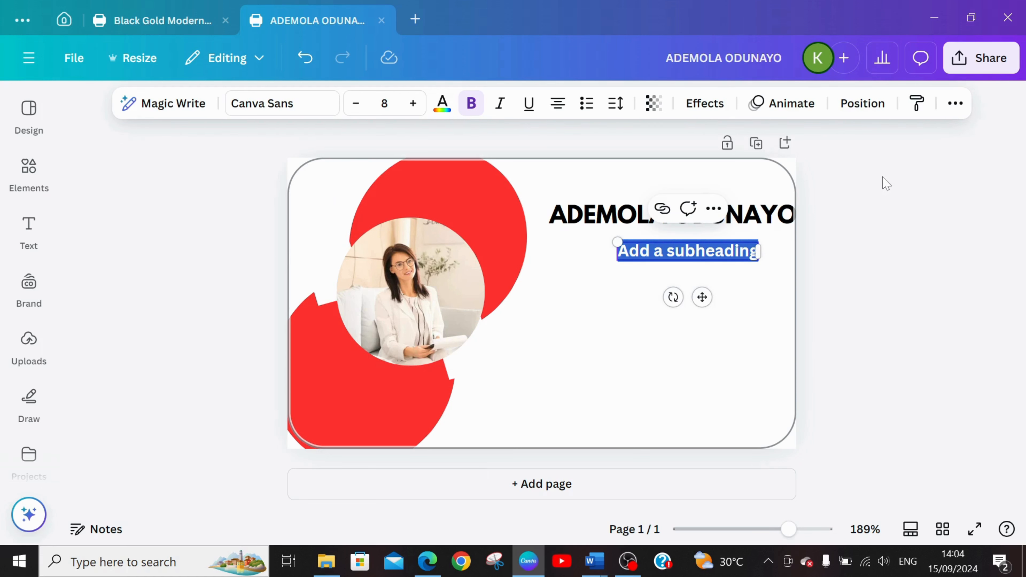
type("COUNSE")
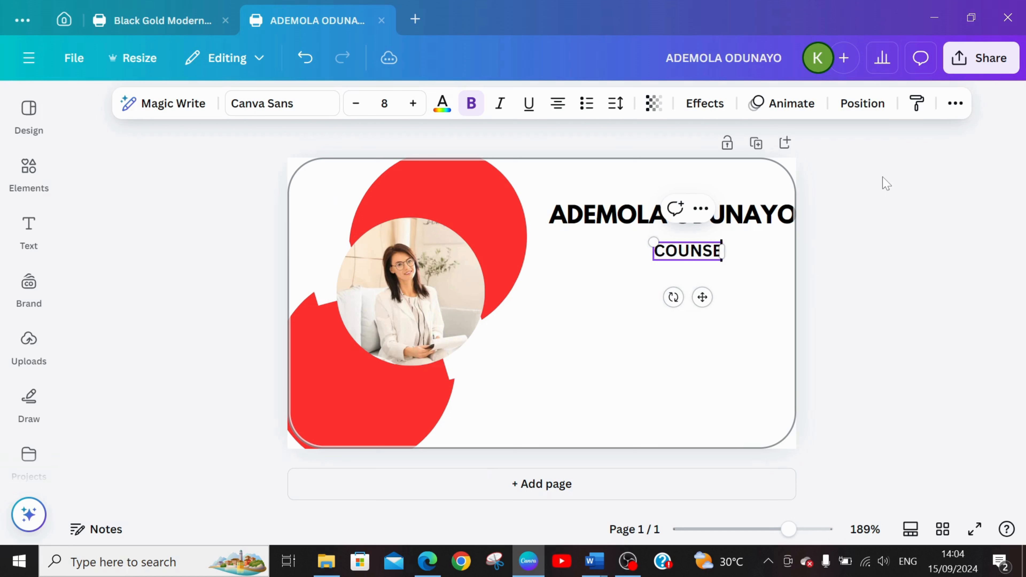
type("LLOR")
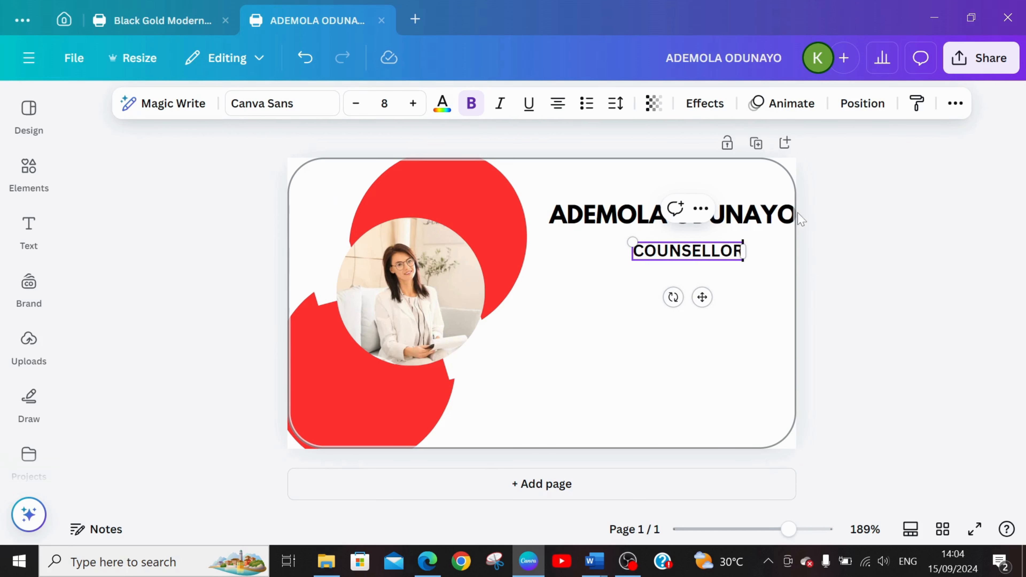
left_click(639, 314)
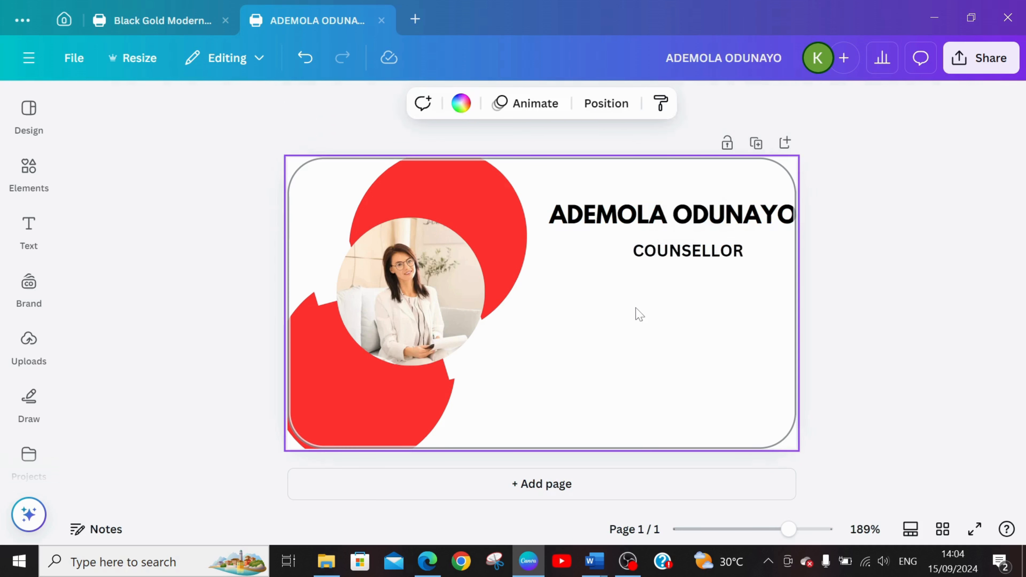
Add another default subheading and place it a short distance below the "COUNSELLOR" line.
left_click(33, 234)
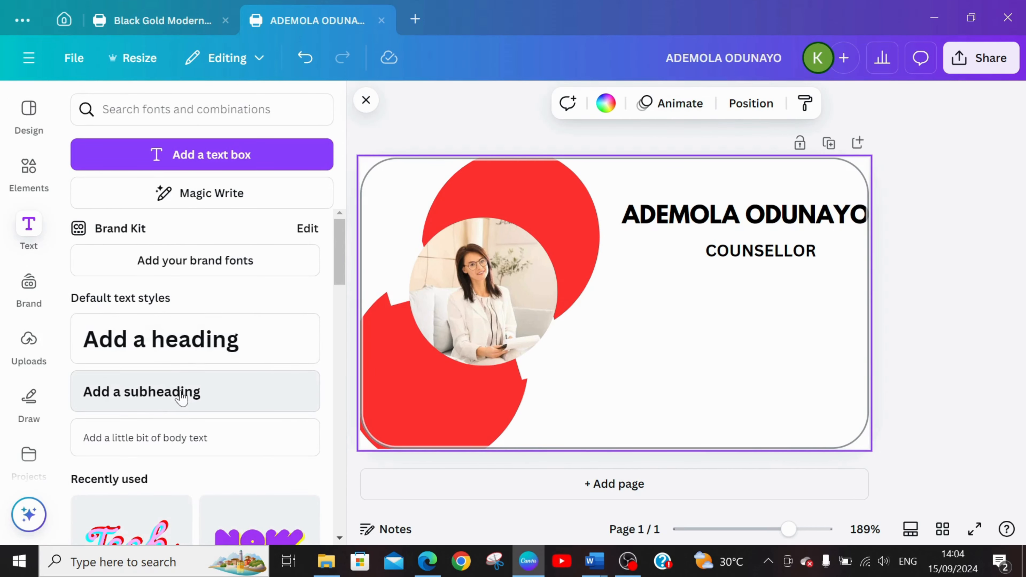
left_click(182, 399)
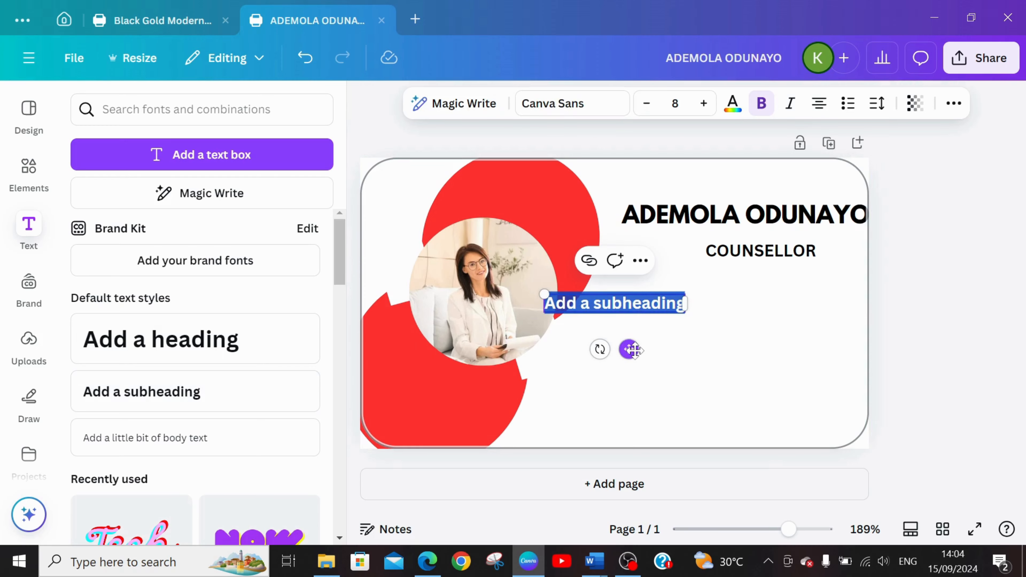
left_click_drag(632, 350, 794, 329)
left_click_drag(794, 330, 790, 330)
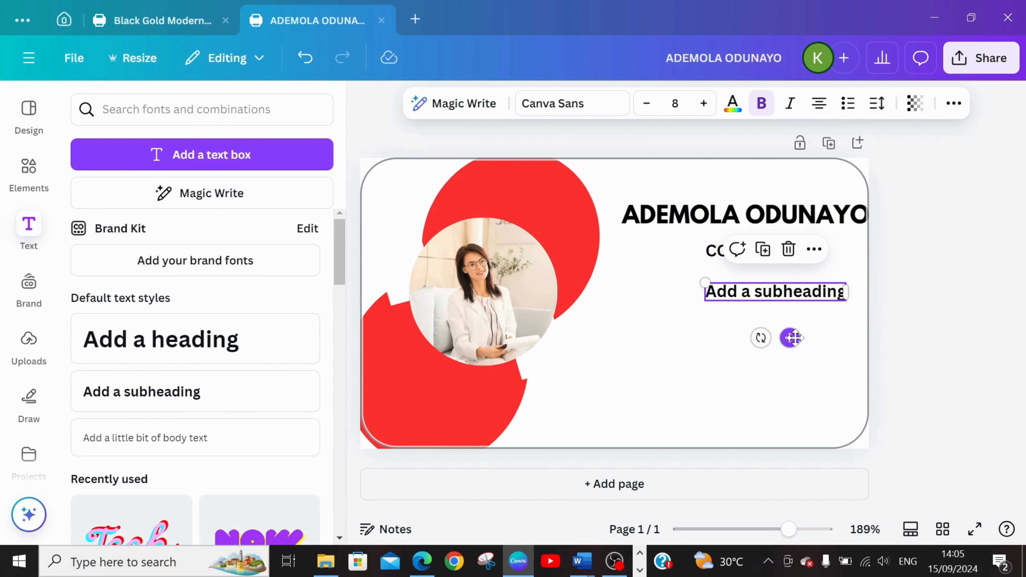
left_click_drag(793, 338, 796, 346)
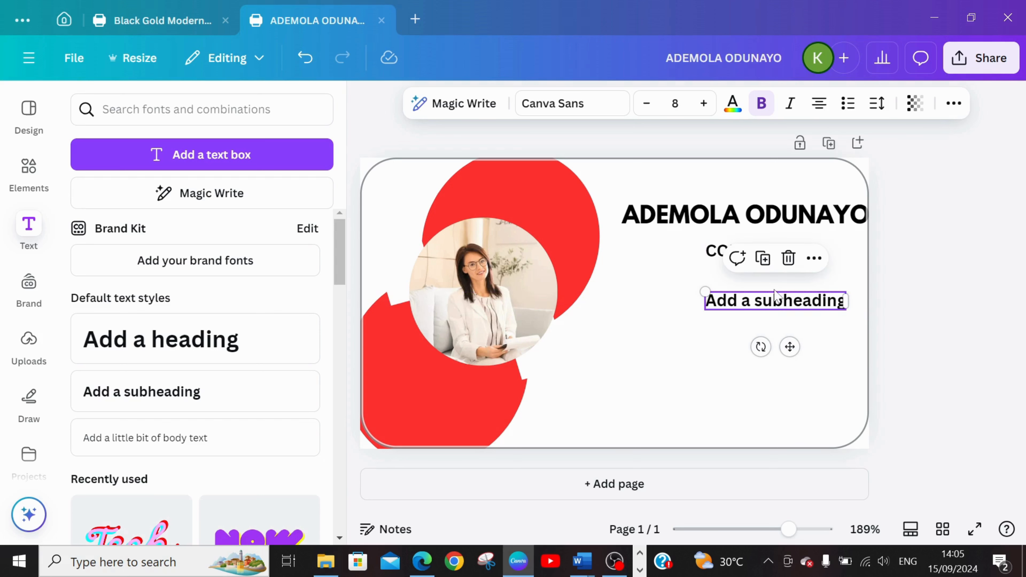
Replace the placeholder text of the new subheading with the contact phone number.
left_click(769, 303)
triple_click(769, 303)
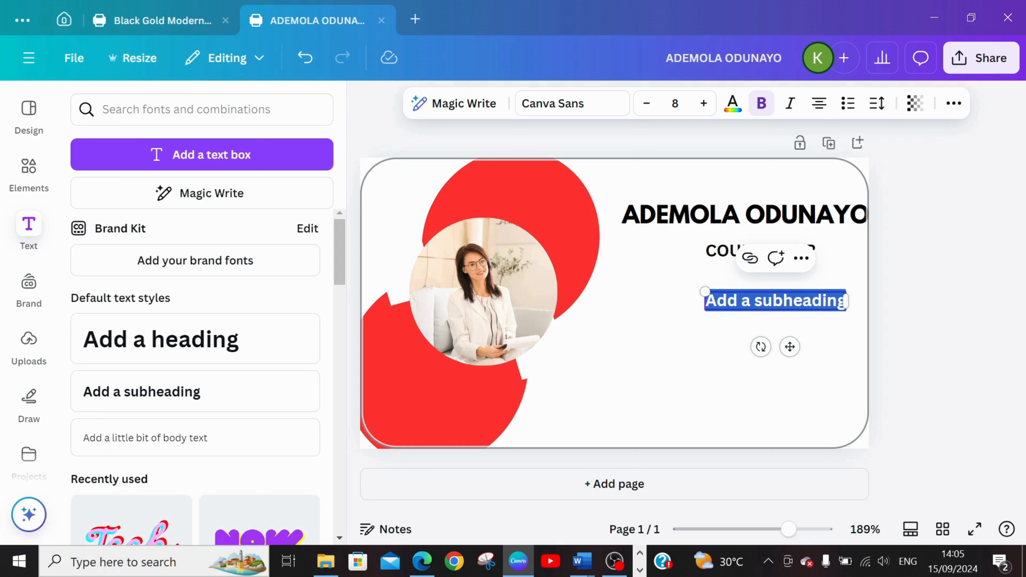
key("BackSpace")
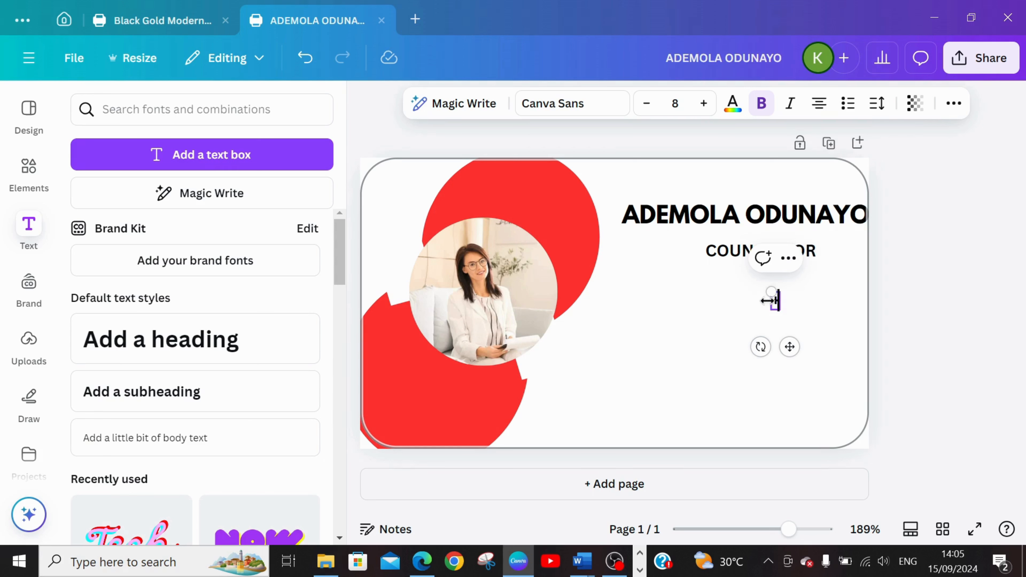
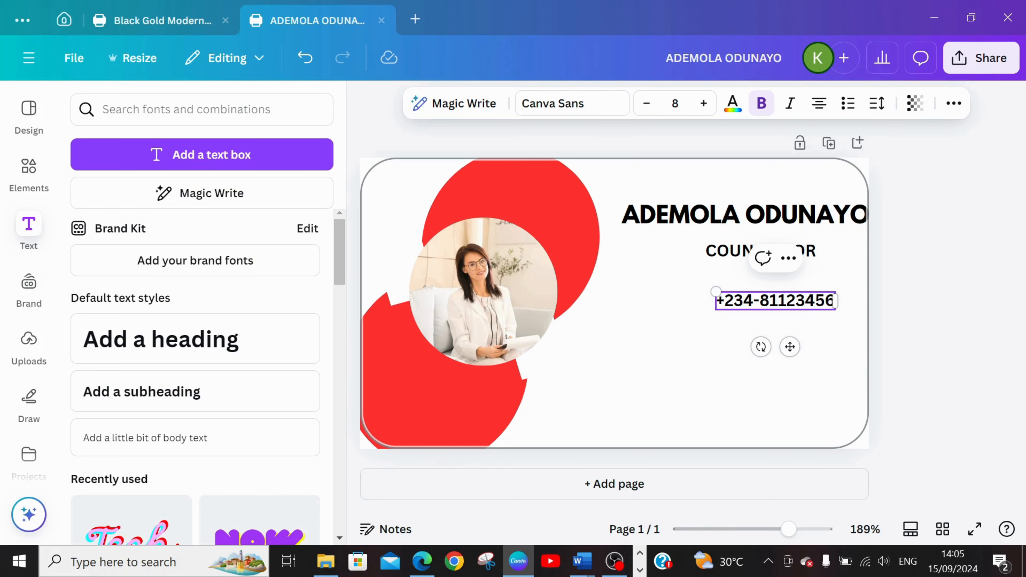
left_click(704, 314)
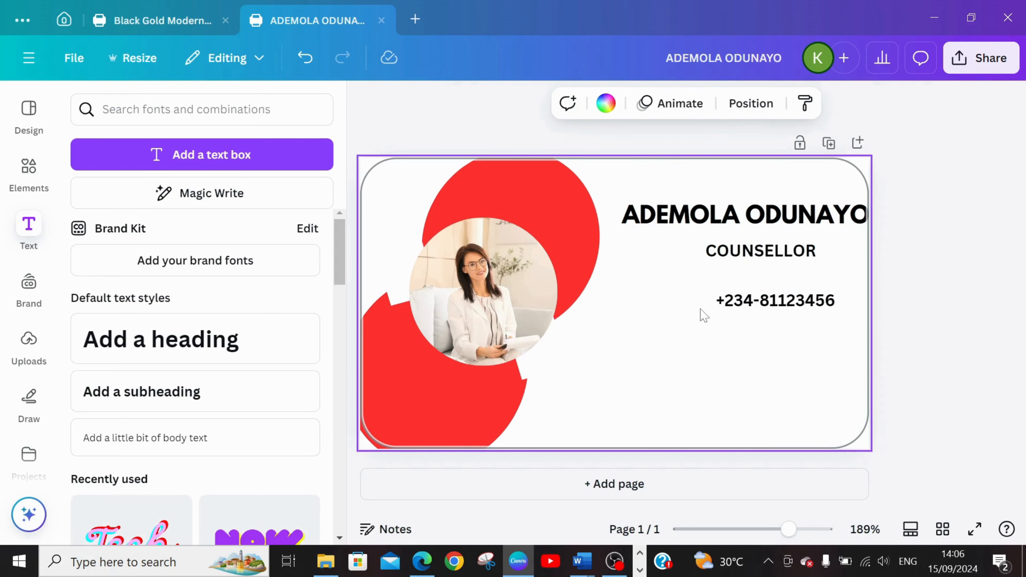
Clear the previous element search and search the elements library for "PHONE NUMBER ICON".
left_click(23, 192)
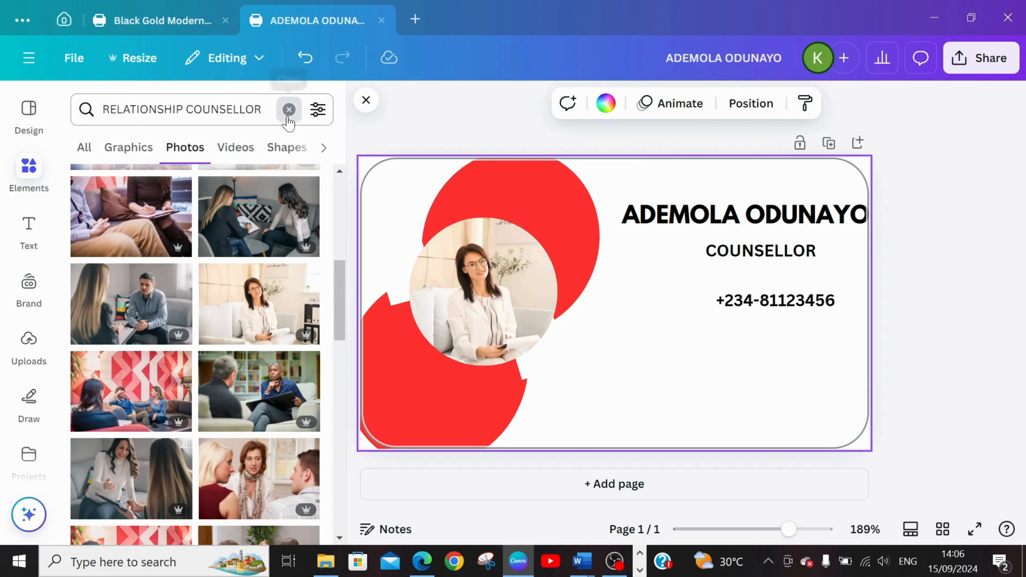
left_click(288, 109)
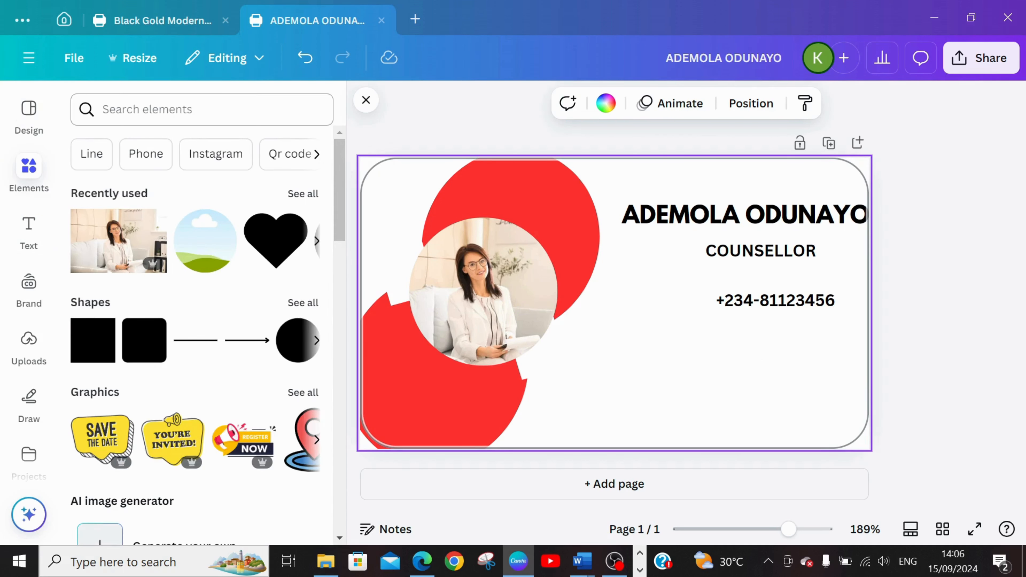
left_click(202, 109)
type("PHONE")
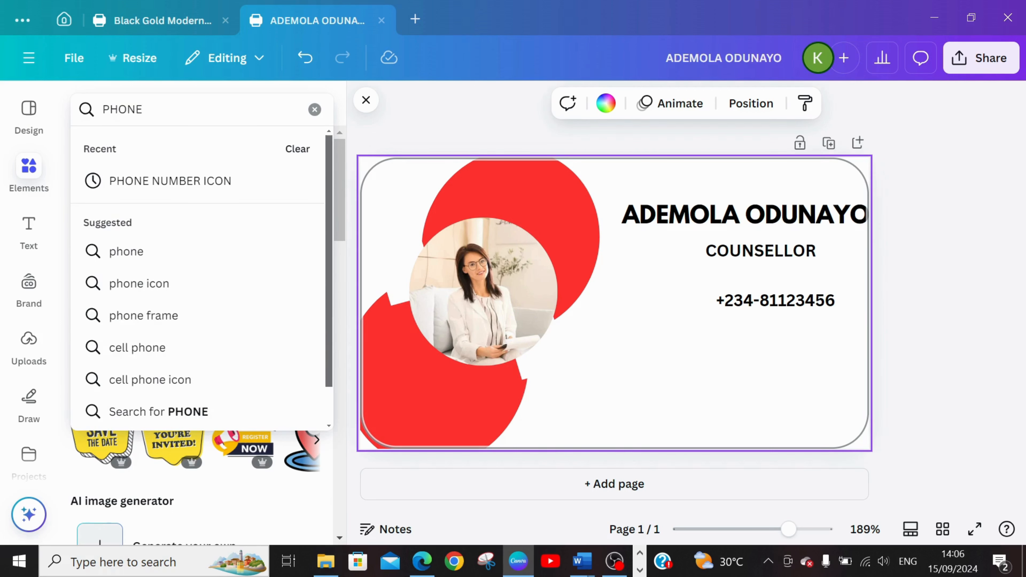
left_click(151, 185)
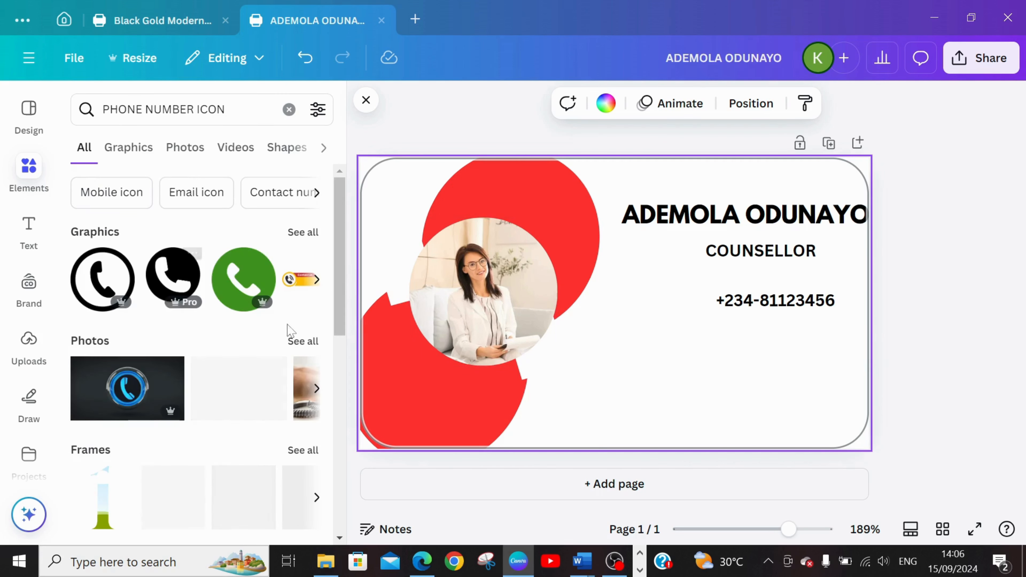
Add the green round phone graphic, shrink it to a small icon and place it directly before the phone number.
left_click(239, 275)
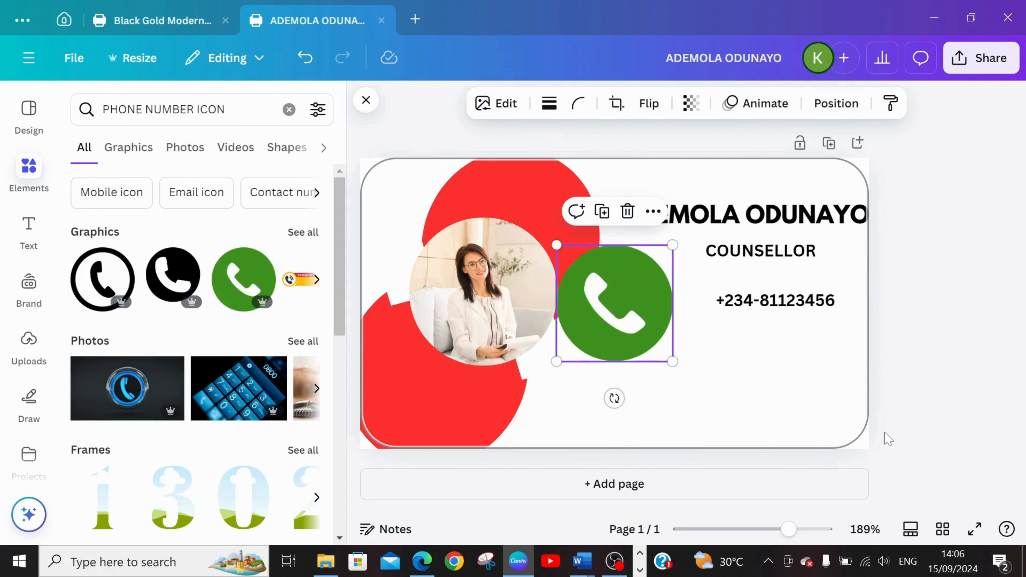
left_click_drag(655, 323, 745, 363)
left_click_drag(762, 285, 688, 310)
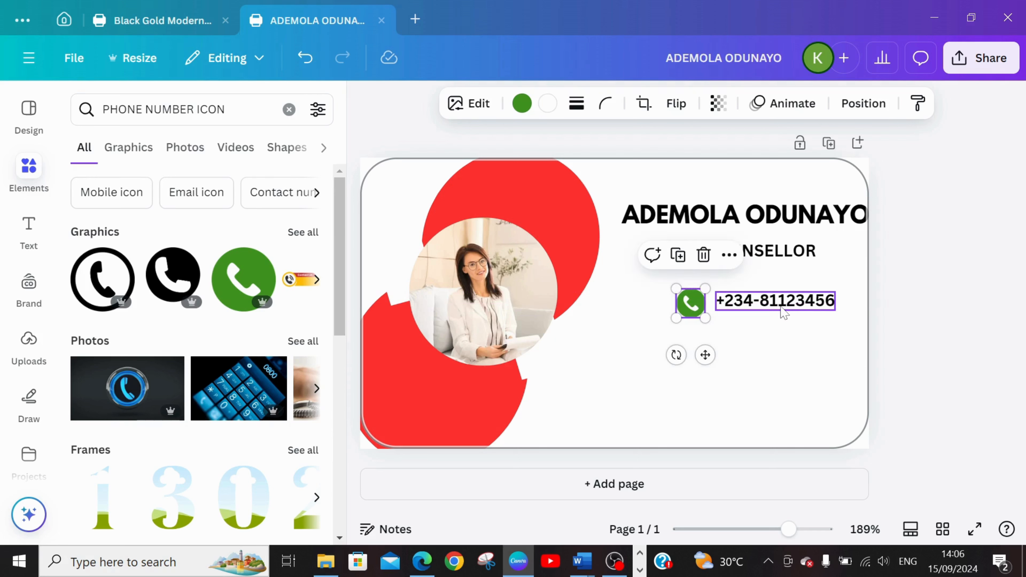
Compare the font settings of the name heading, the "COUNSELLOR" line and the phone number line.
left_click(790, 302)
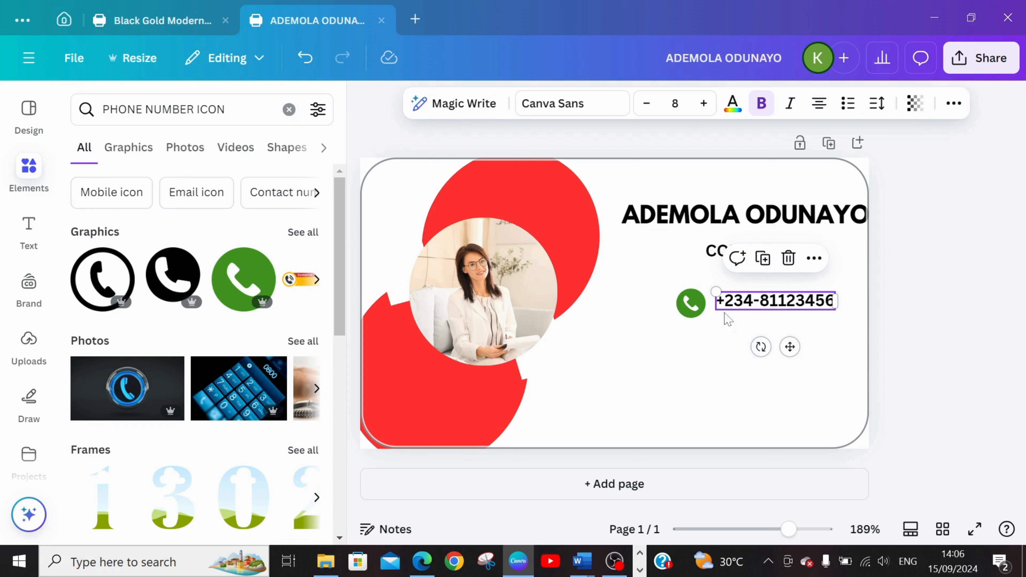
left_click(830, 227)
left_click(796, 308)
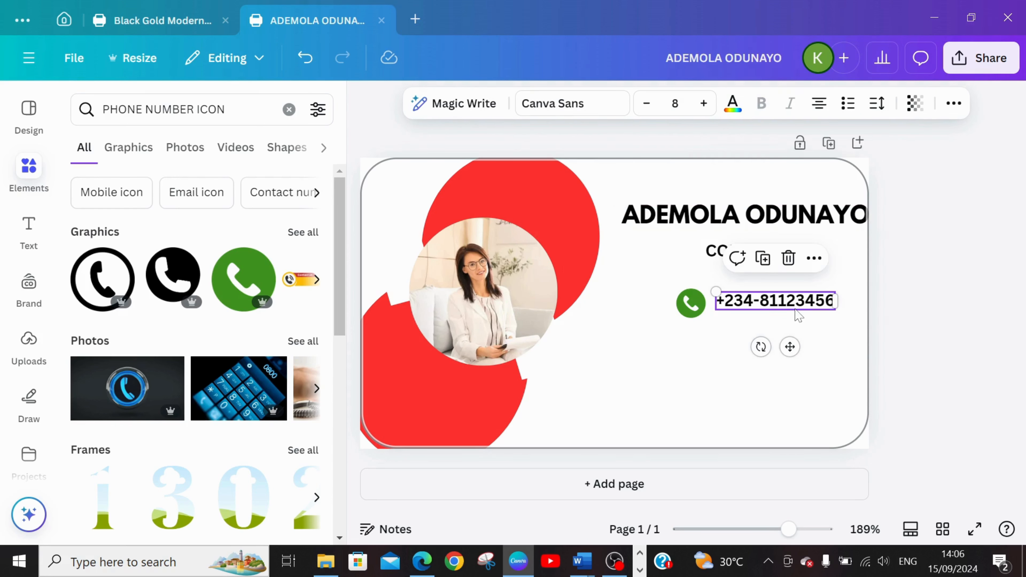
left_click(708, 245)
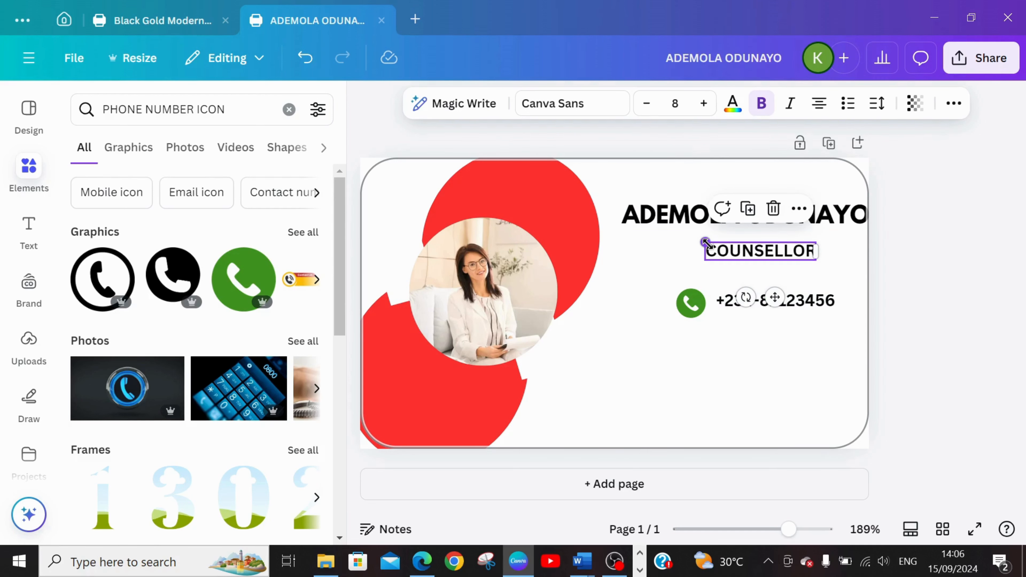
left_click(836, 223)
left_click(783, 257)
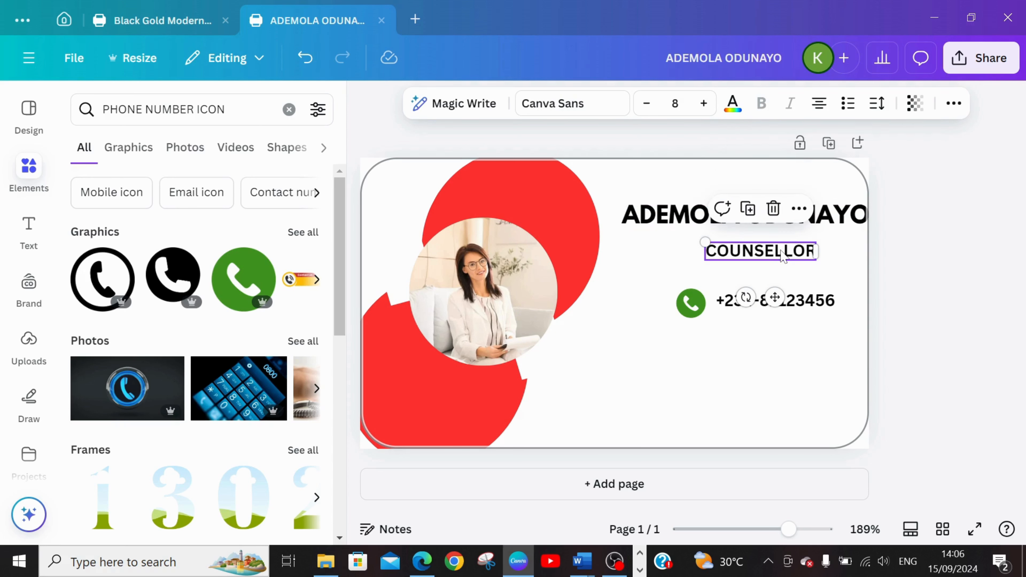
left_click(841, 229)
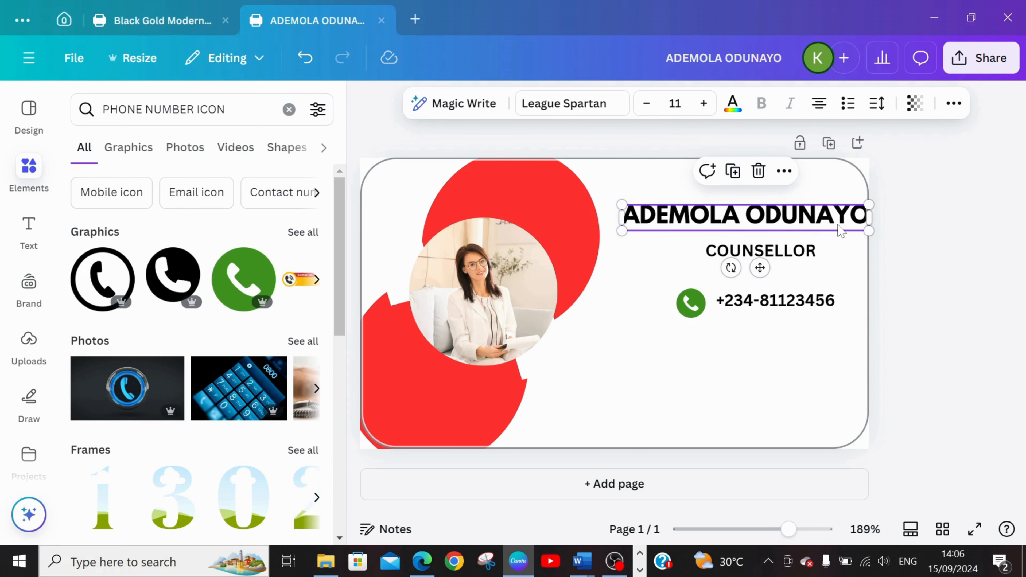
Change the font of the "COUNSELLOR" line to League Spartan.
left_click(772, 264)
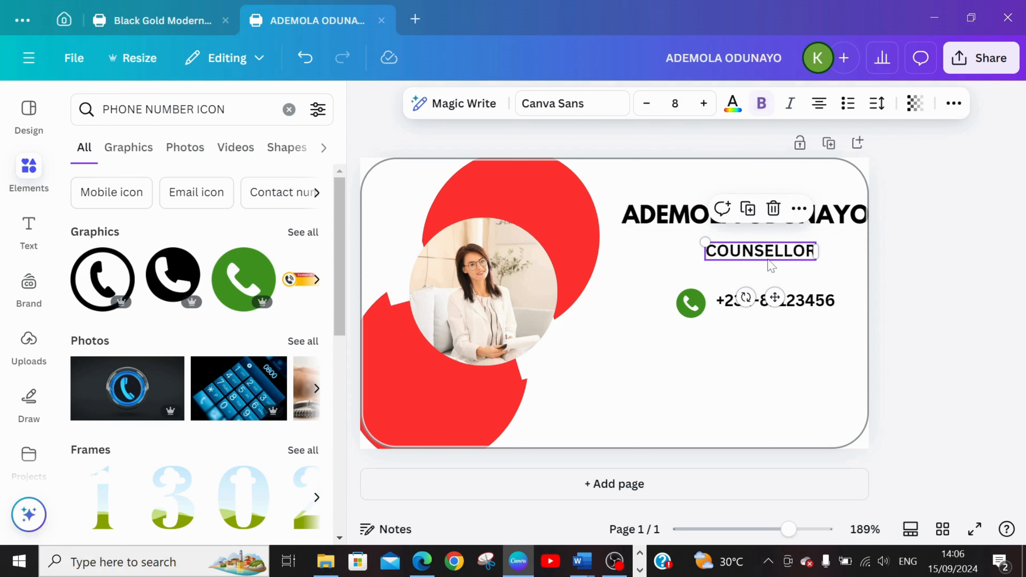
left_click(603, 103)
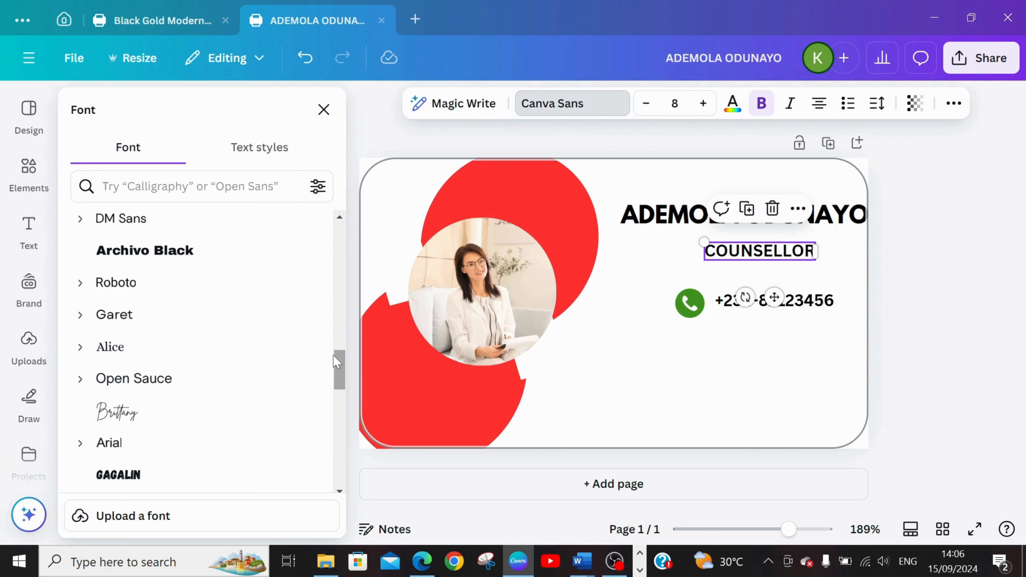
left_click_drag(333, 355, 333, 356)
left_click_drag(340, 330, 367, 233)
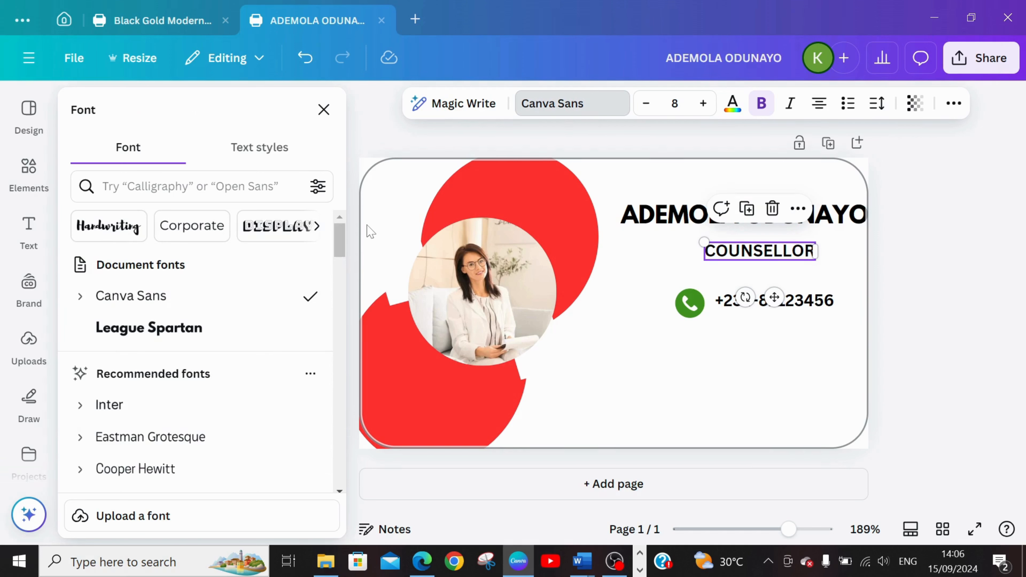
left_click(160, 328)
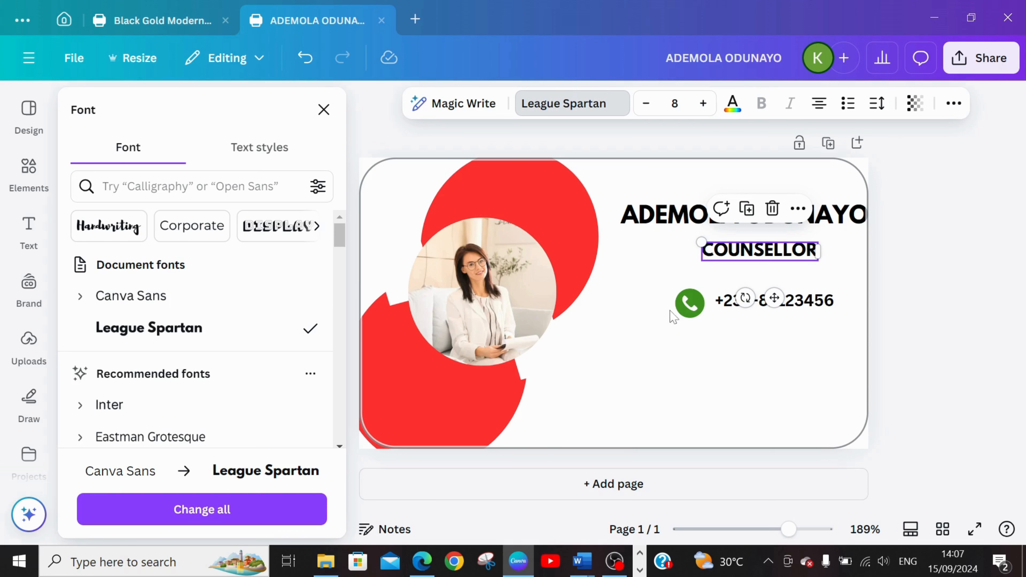
Change the font of the phone number line to Open Sans and deselect it.
left_click(799, 301)
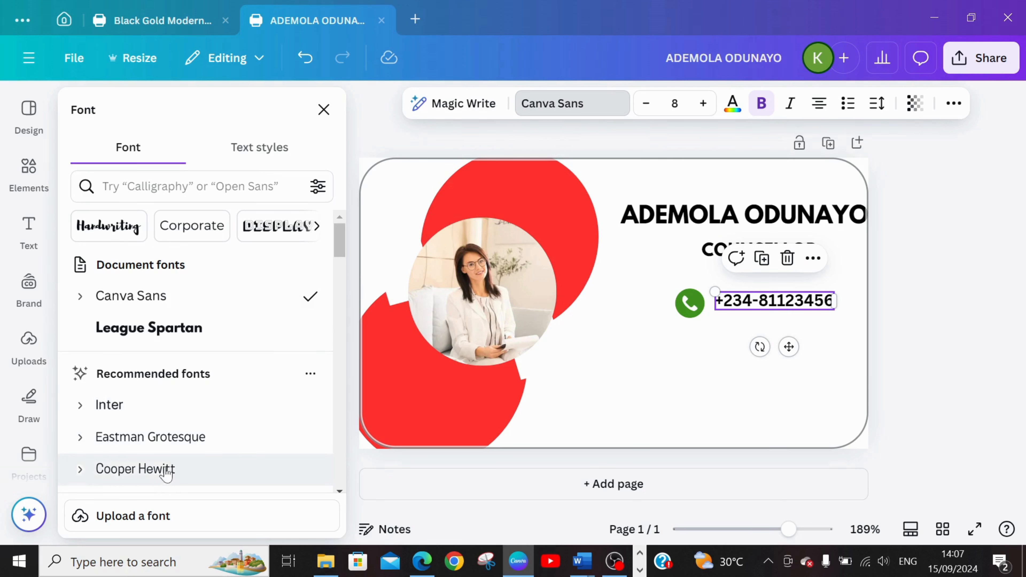
left_click_drag(340, 255, 343, 330)
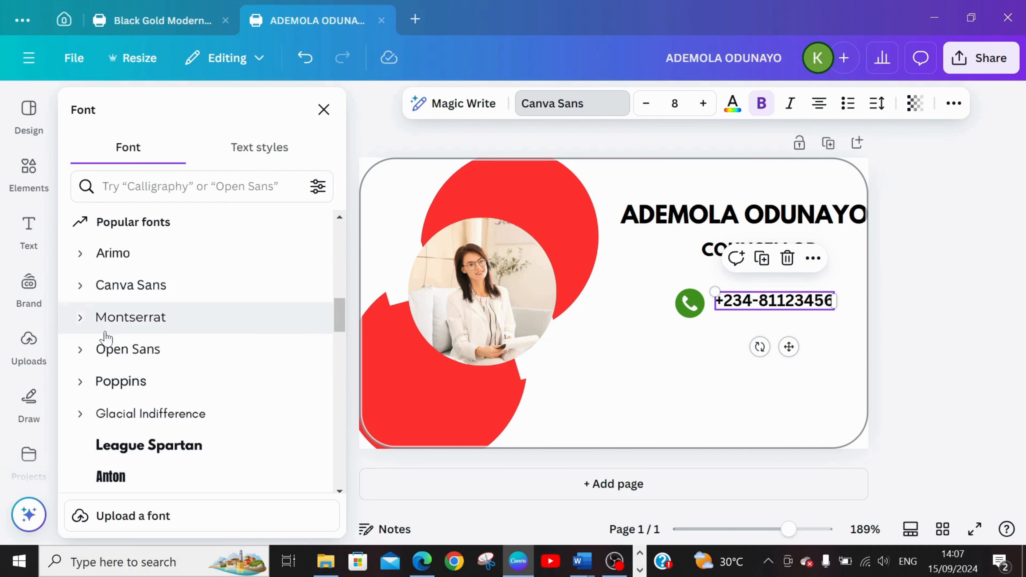
left_click(131, 354)
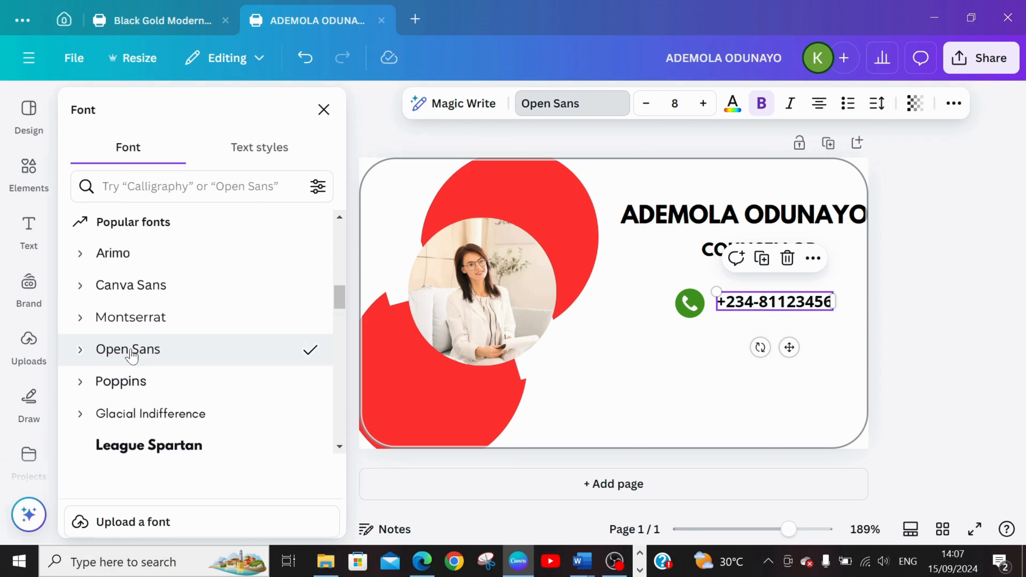
left_click(695, 346)
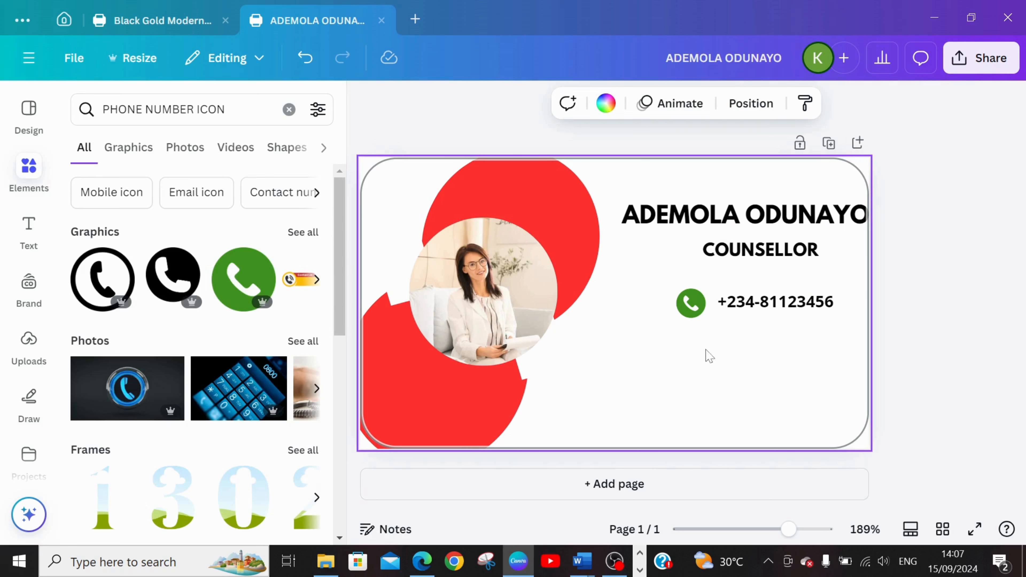
Duplicate the phone number line and place the copy just beneath the original.
left_click(783, 307)
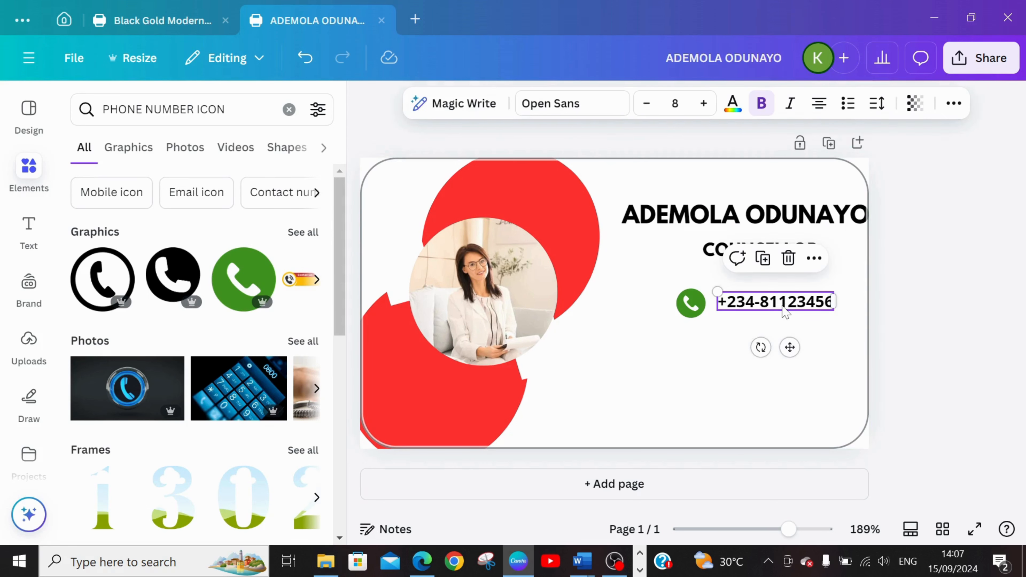
key("ctrl+d")
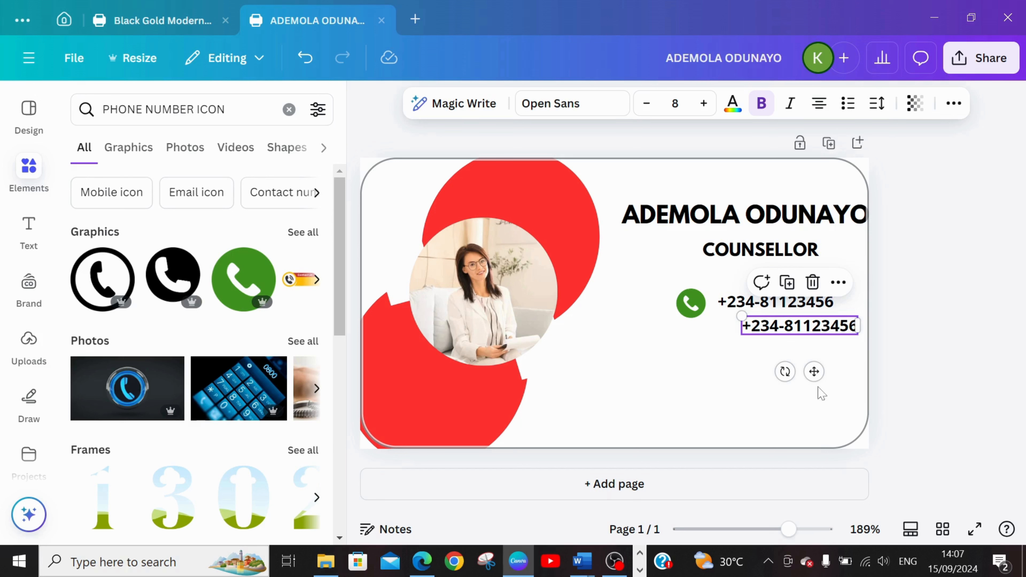
left_click_drag(815, 372, 796, 384)
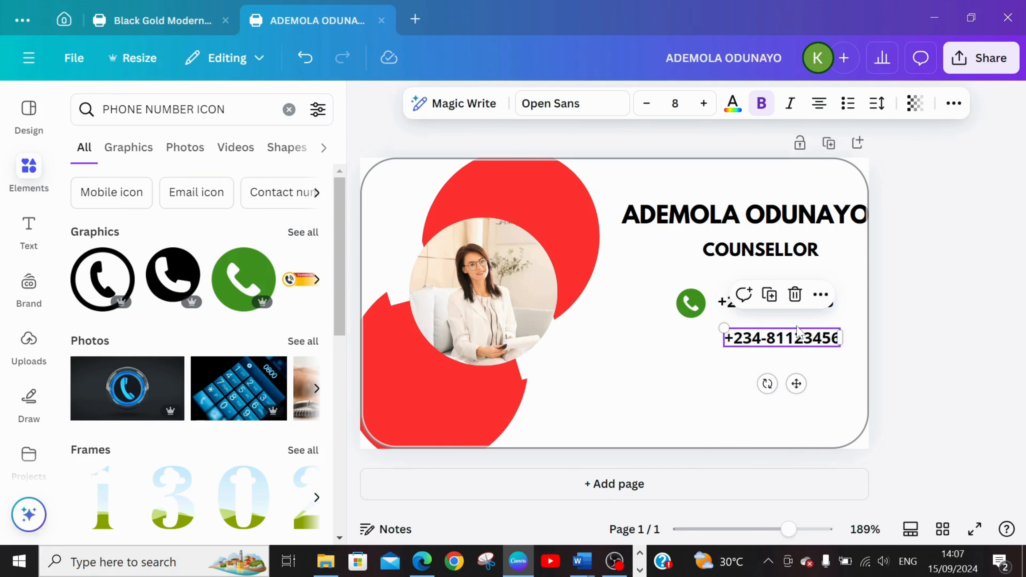
Open the text of the duplicated phone number line for editing.
double_click(798, 334)
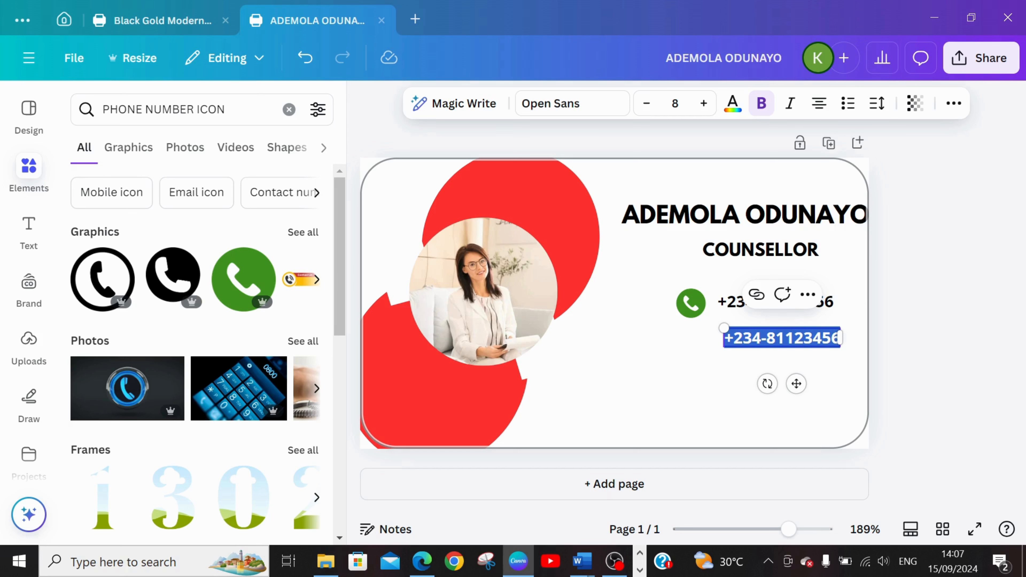
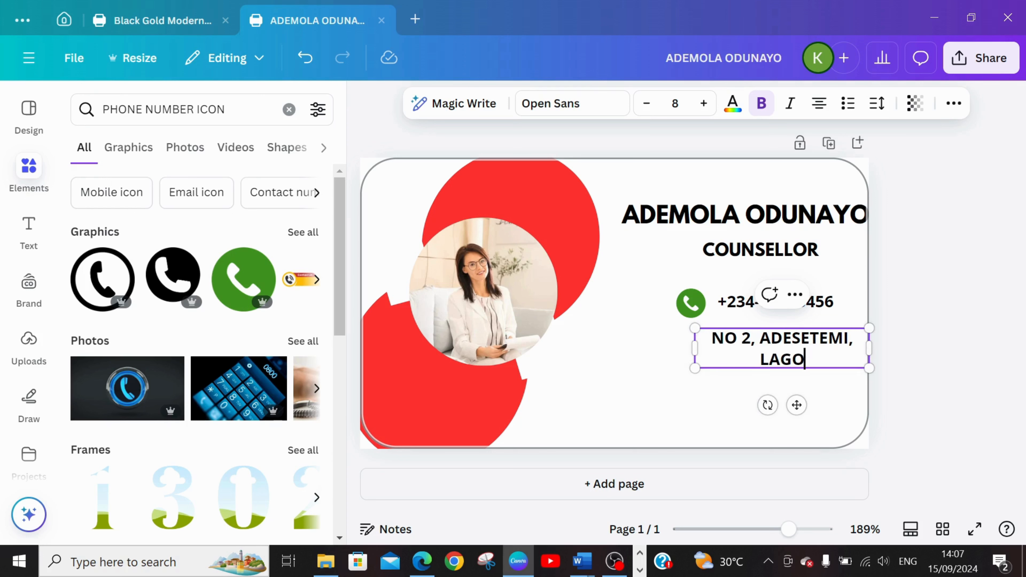
Set the font size of both the phone number line and the address line to 6.
left_click(747, 310)
left_click(757, 338)
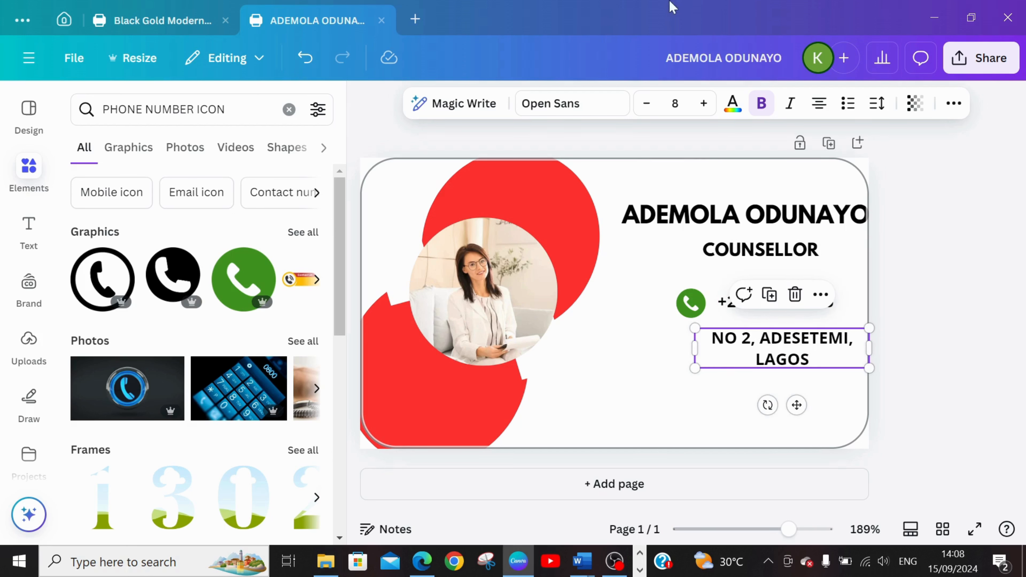
left_click(720, 302)
left_click(653, 110)
left_click(653, 111)
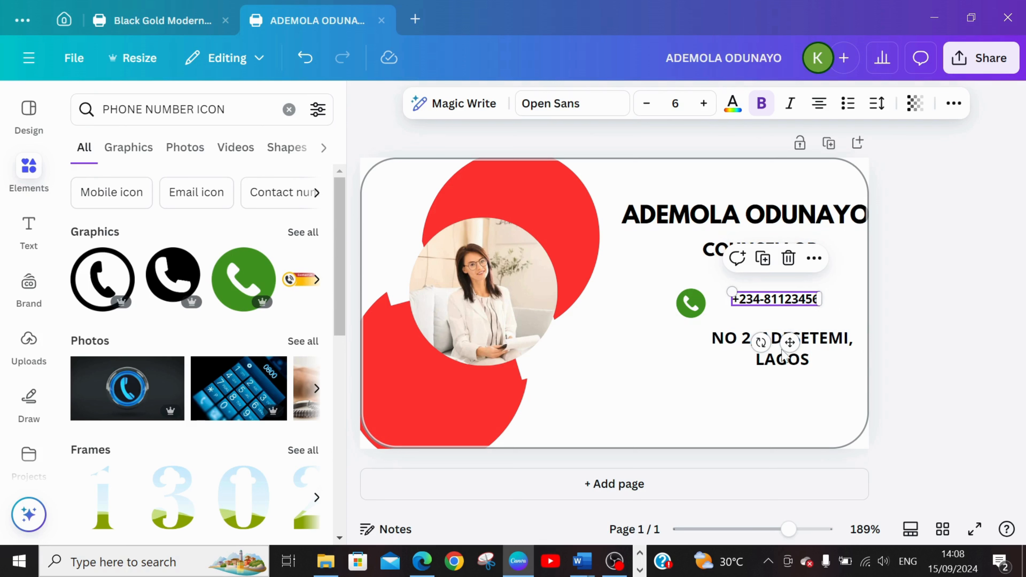
left_click(762, 359)
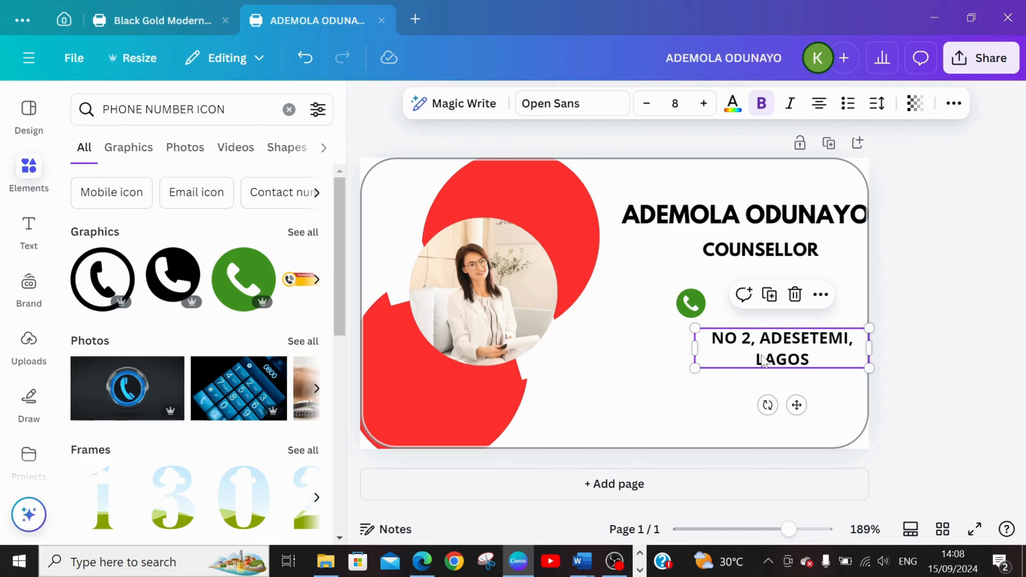
left_click(641, 107)
left_click(640, 107)
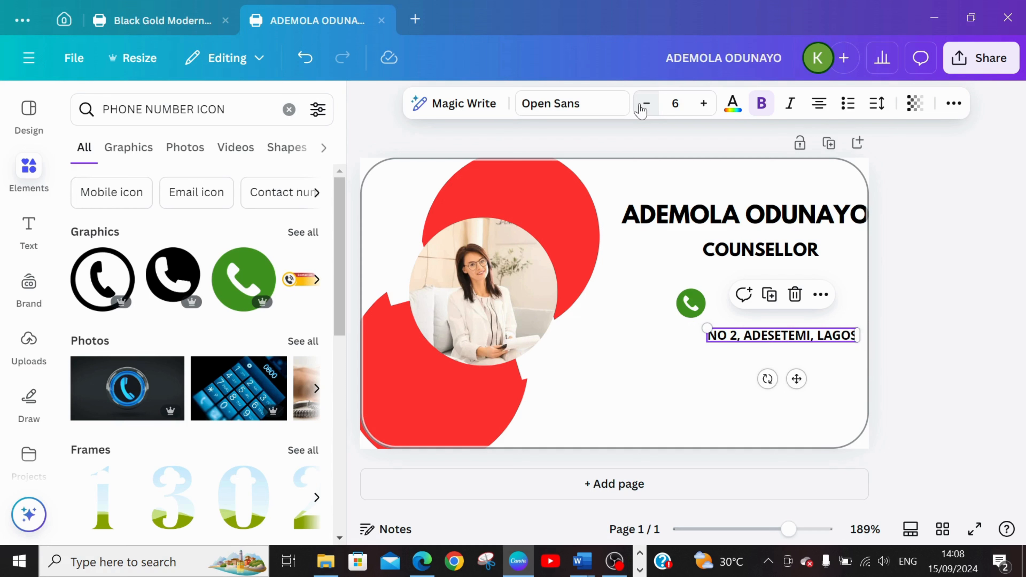
left_click(848, 305)
Move the address line slightly down and to the right beneath the phone number, and deselect it.
left_click(805, 299)
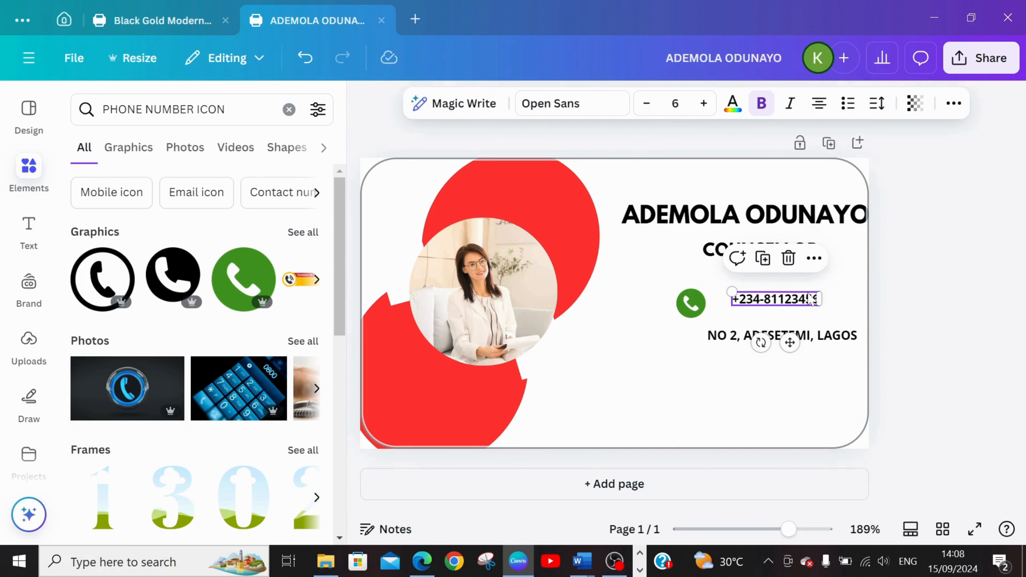
left_click(737, 338)
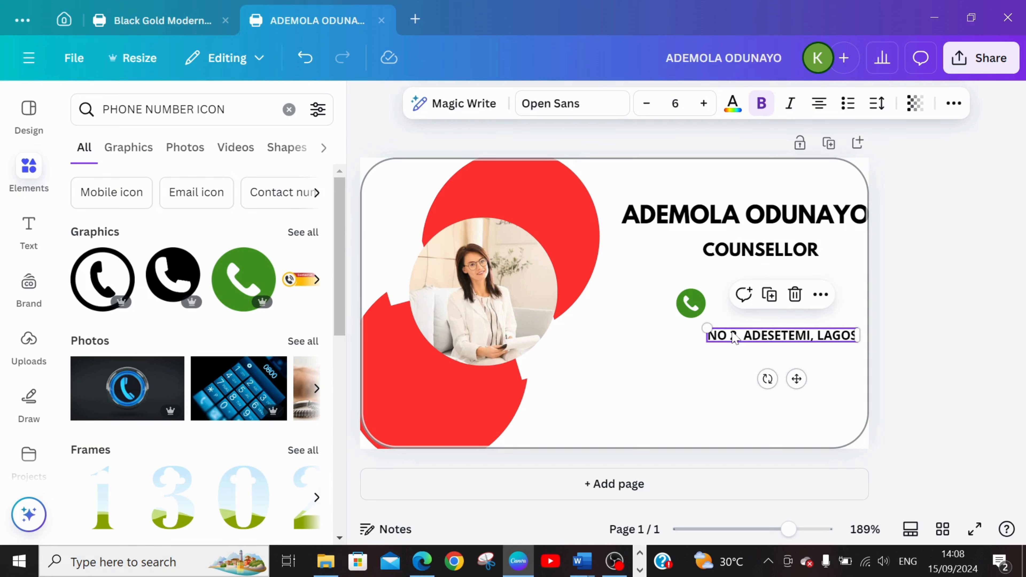
left_click_drag(748, 337, 753, 342)
left_click(694, 339)
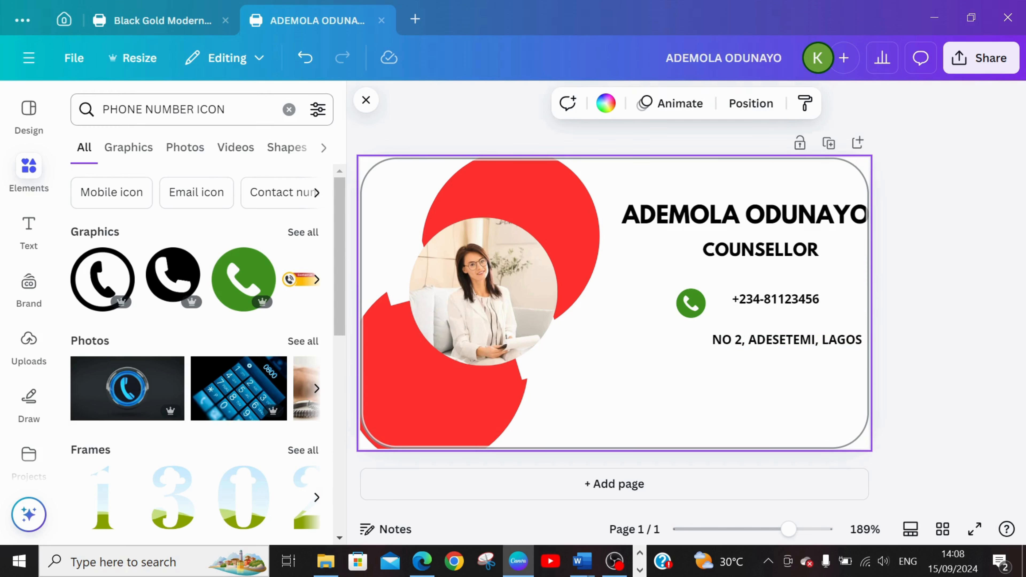
Search the elements library for "location icon".
left_click(194, 109)
key("BackSpace")
key("BackSpace")
key("BackSpace")
key("BackSpace")
key("BackSpace")
key("BackSpace")
key("BackSpace")
key("BackSpace")
key("BackSpace")
key("BackSpace")
key("BackSpace")
key("BackSpace")
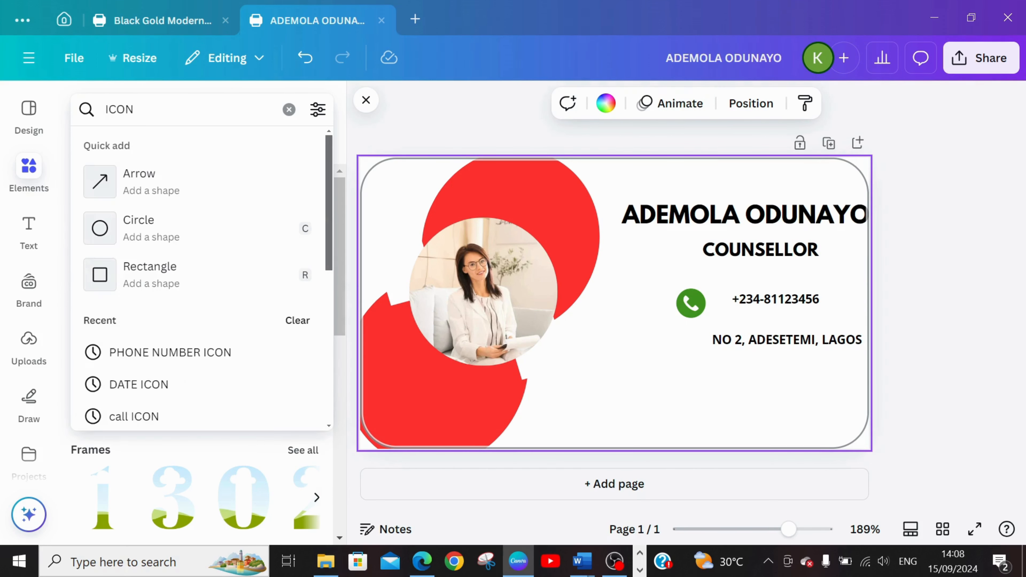
type("LO")
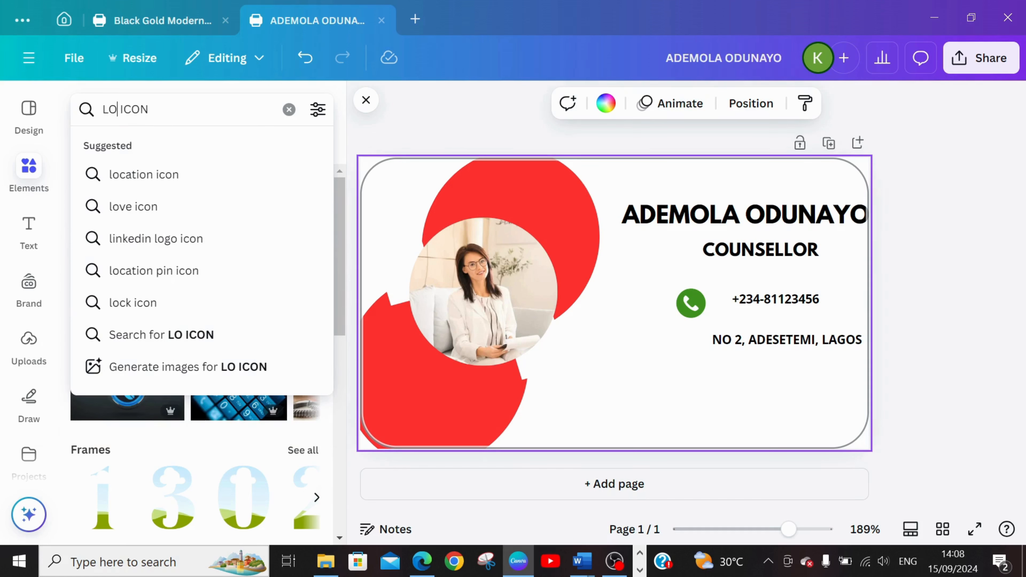
left_click(155, 178)
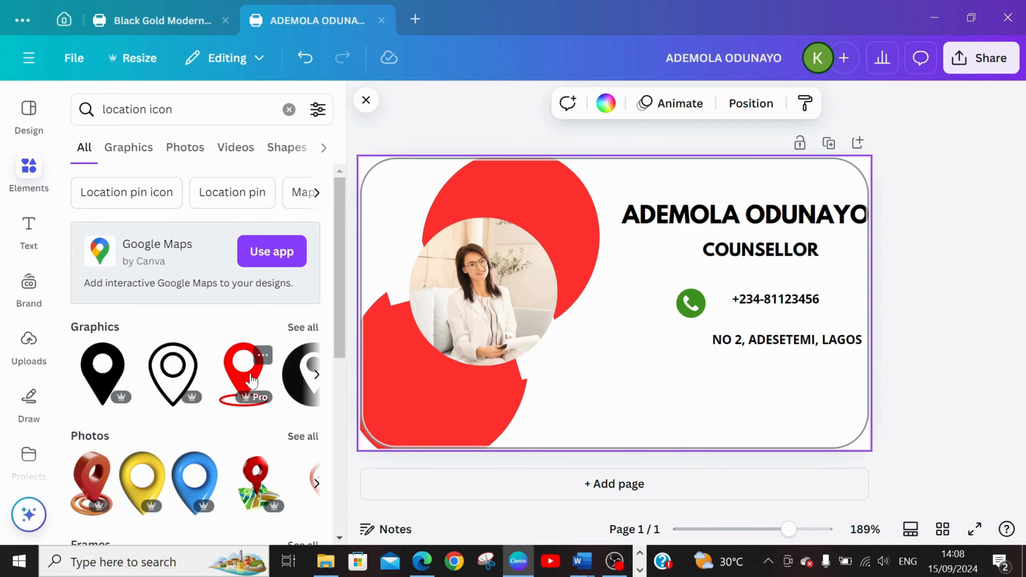
Add the red location pin graphic, shrink it and place it beside the address line beneath the phone icon.
left_click(251, 380)
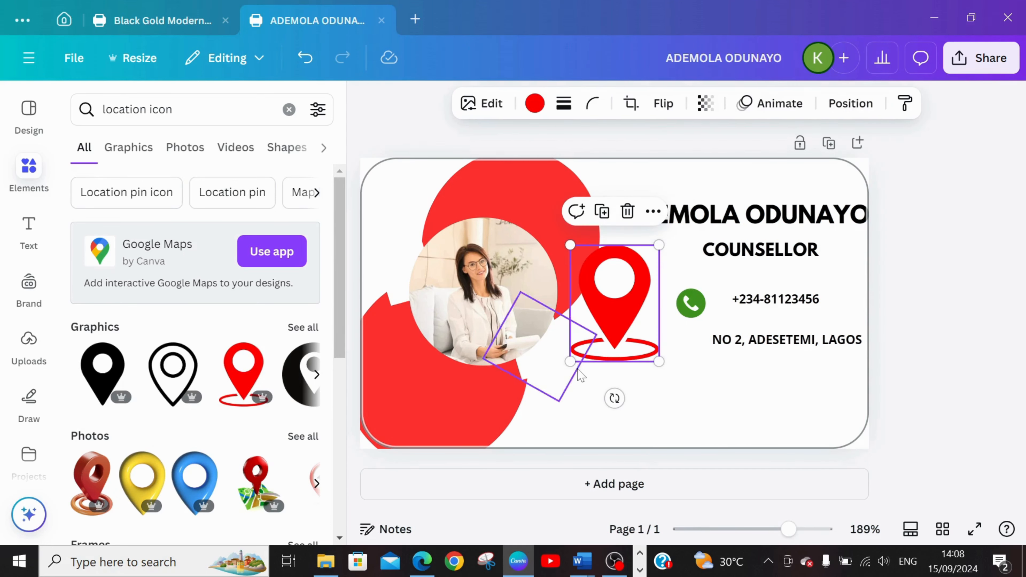
left_click_drag(570, 361, 693, 339)
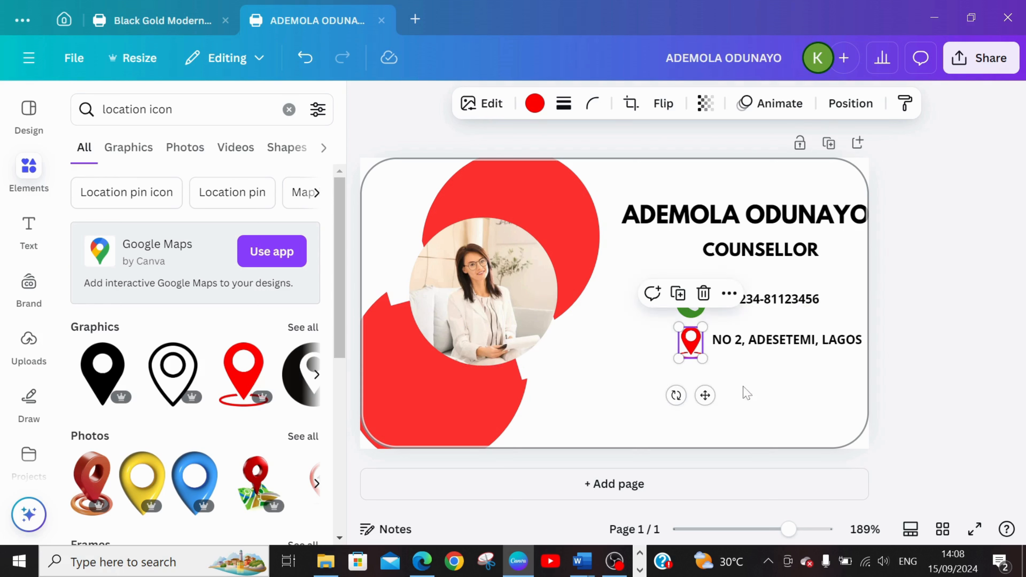
left_click(769, 372)
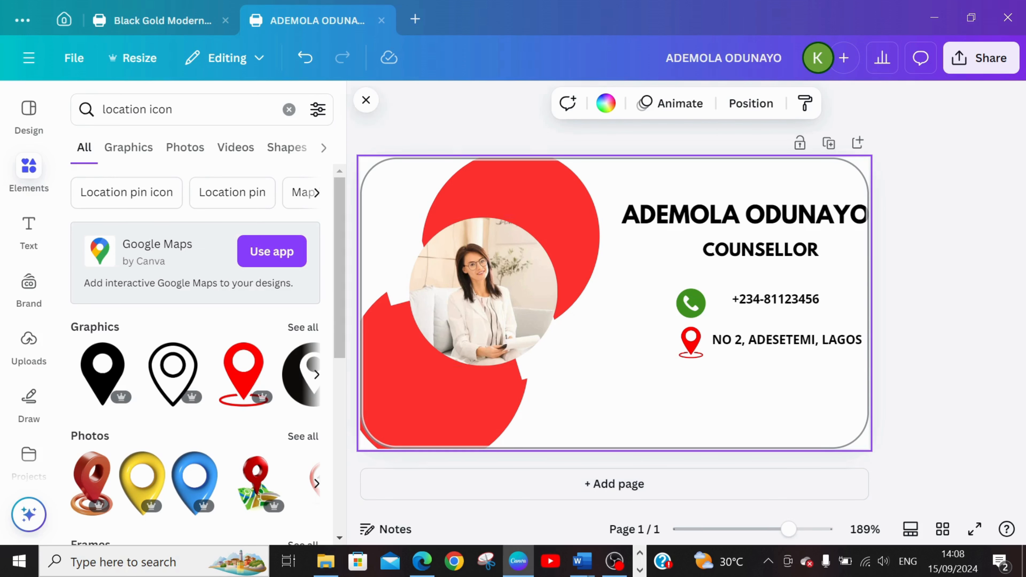
Search the elements library for "gmail ICON" and show all graphics results.
left_click(146, 109)
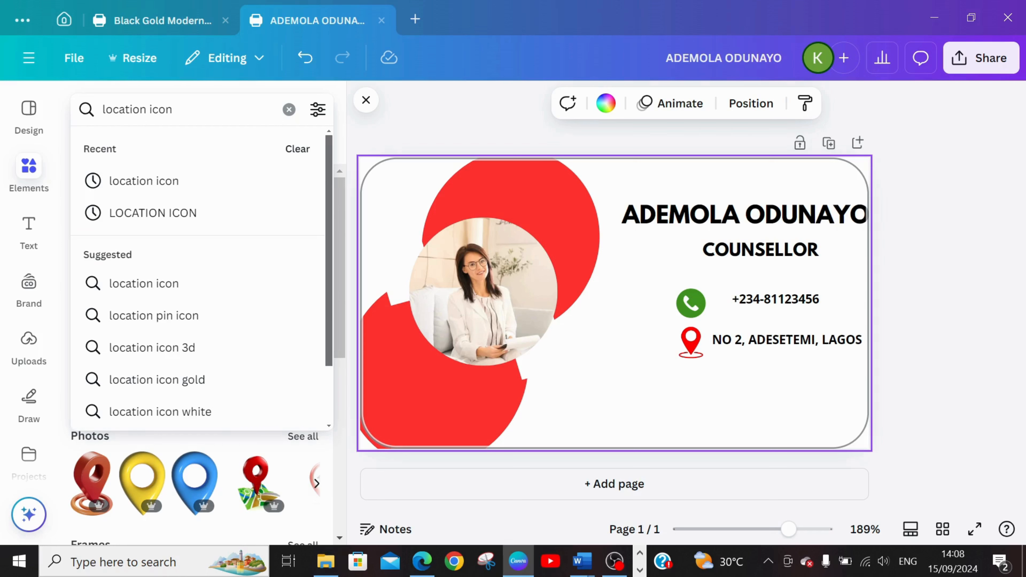
key("BackSpace")
key("BackSpace")
key("BackSpace")
key("BackSpace")
key("BackSpace")
key("BackSpace")
key("BackSpace")
key("BackSpace")
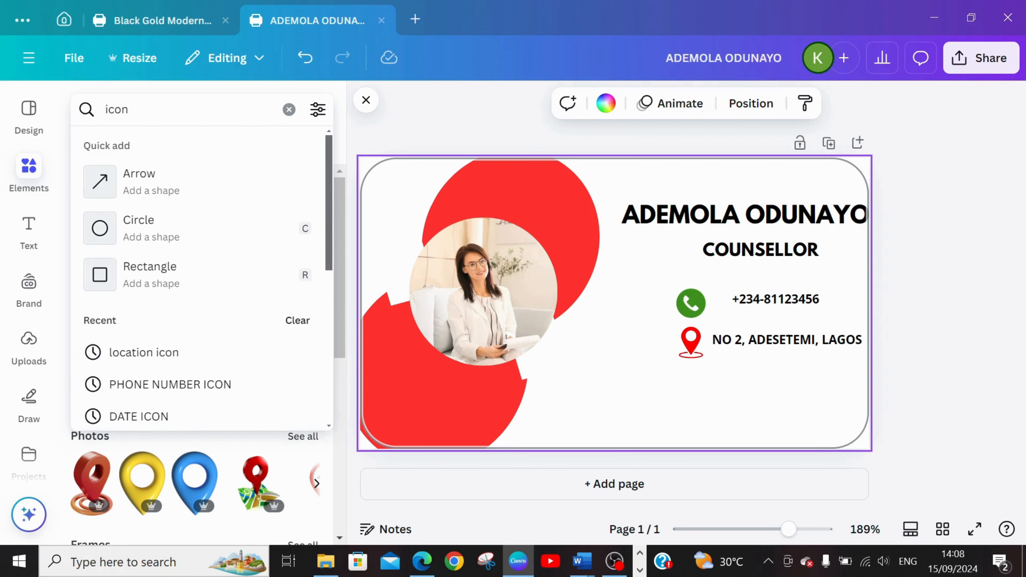
type("GMAIL")
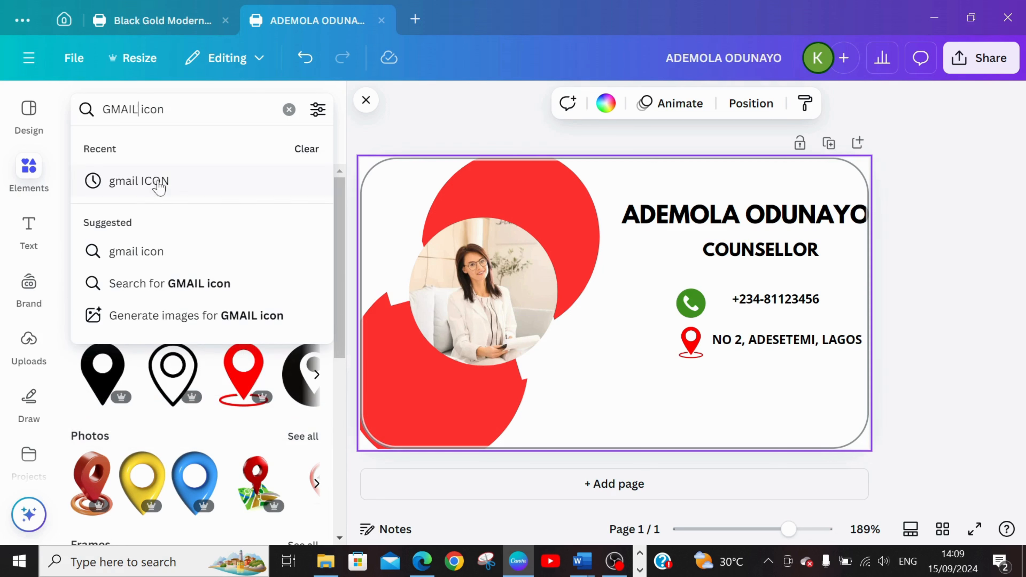
left_click(169, 180)
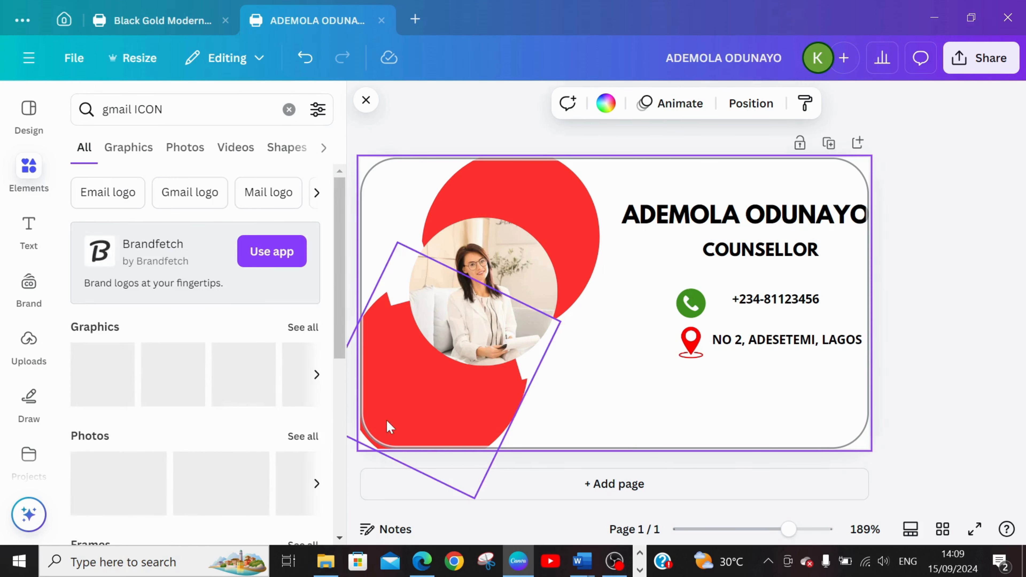
left_click(301, 325)
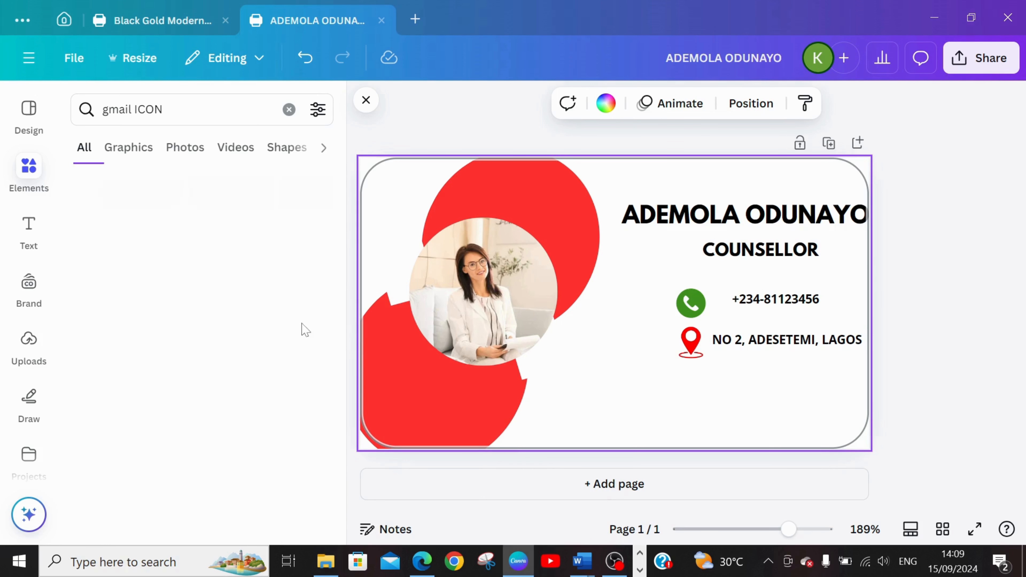
Add the open-envelope Gmail graphic, shrink it to icon size and place it beneath the location pin.
left_click_drag(344, 234, 348, 320)
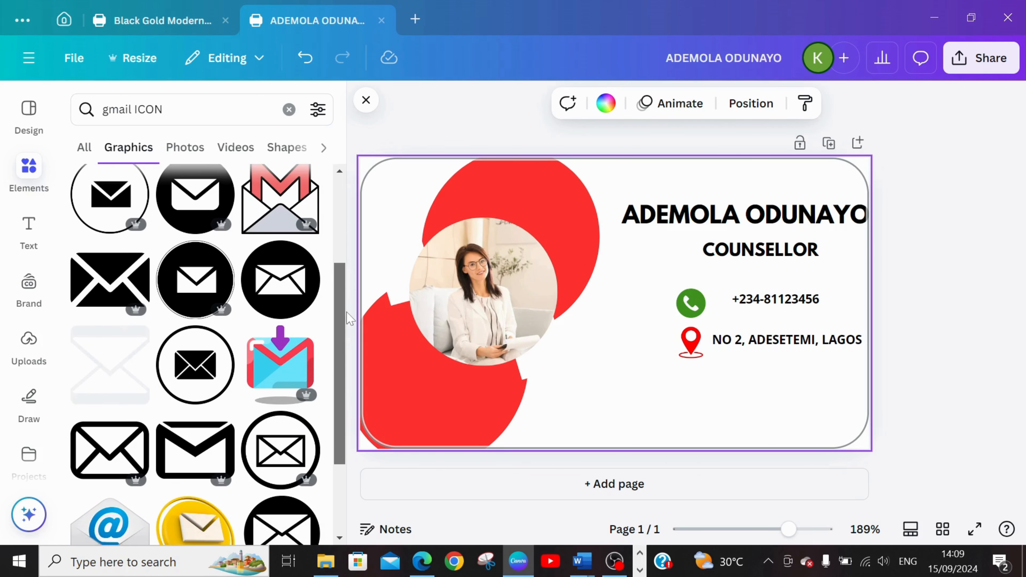
left_click(280, 198)
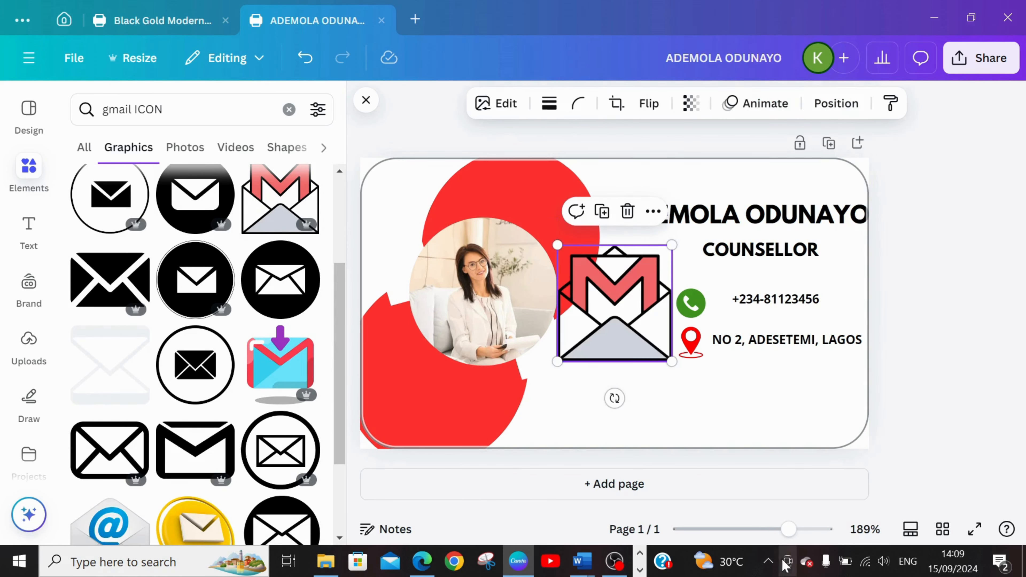
left_click_drag(632, 327, 699, 402)
left_click_drag(736, 318, 686, 390)
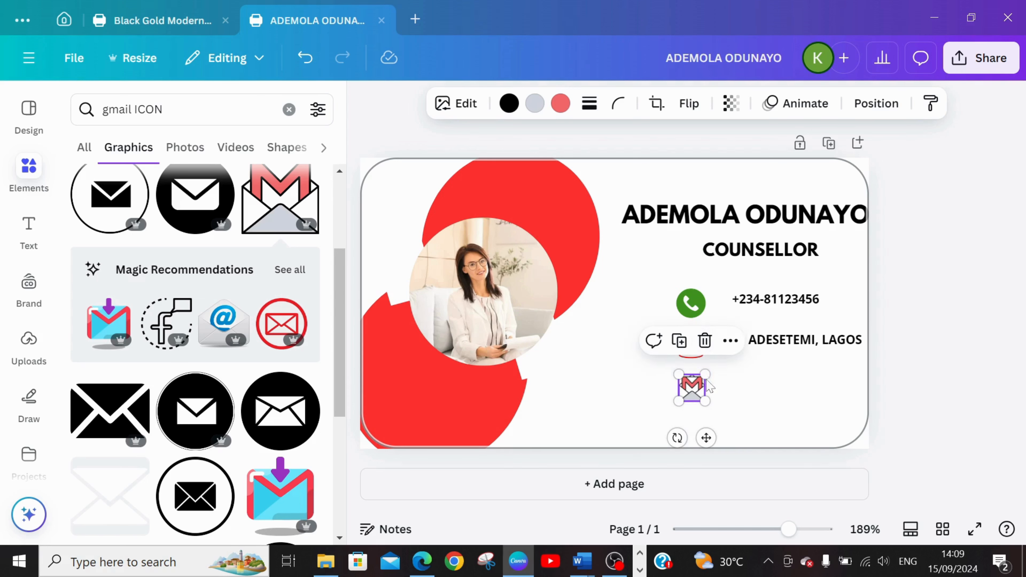
left_click(763, 390)
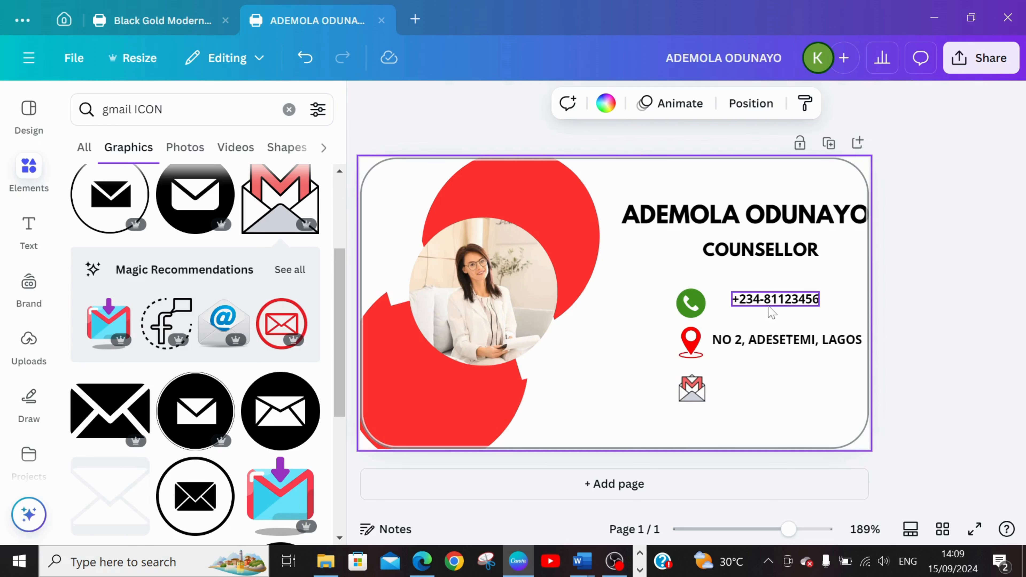
Duplicate the address line beneath the original and move the Gmail icon up level with the copy.
left_click(763, 351)
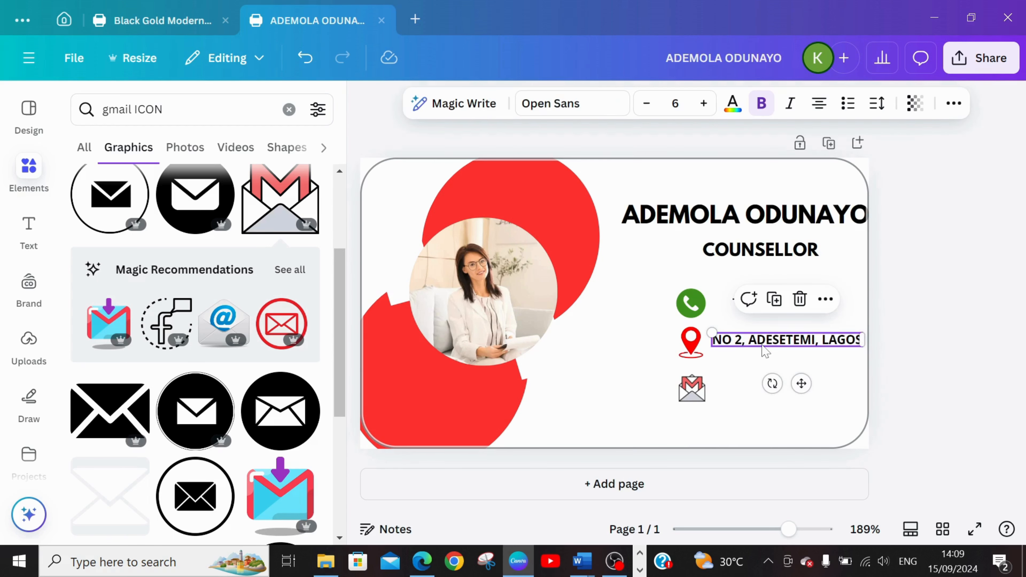
key("ctrl+d")
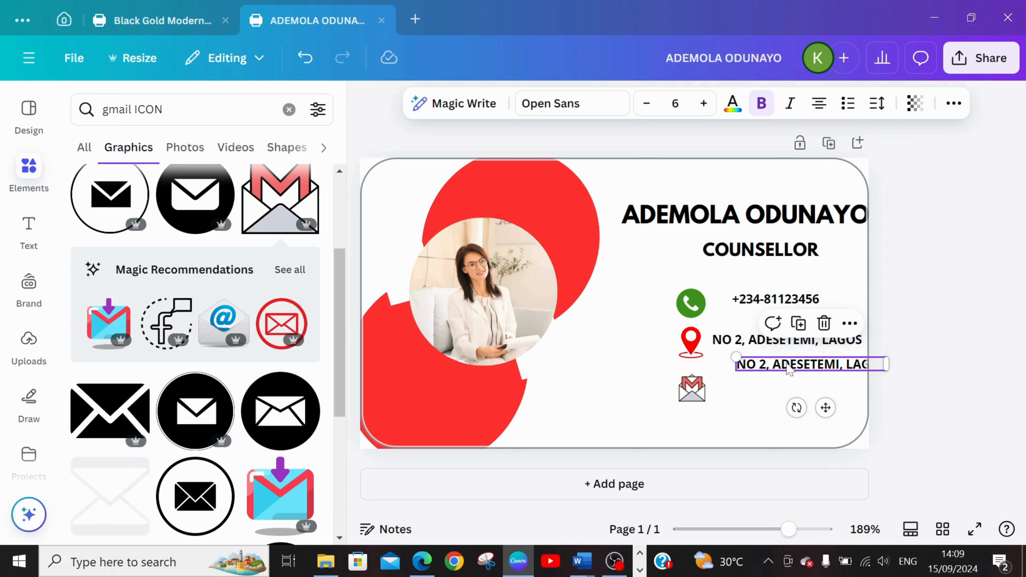
left_click_drag(790, 368, 765, 384)
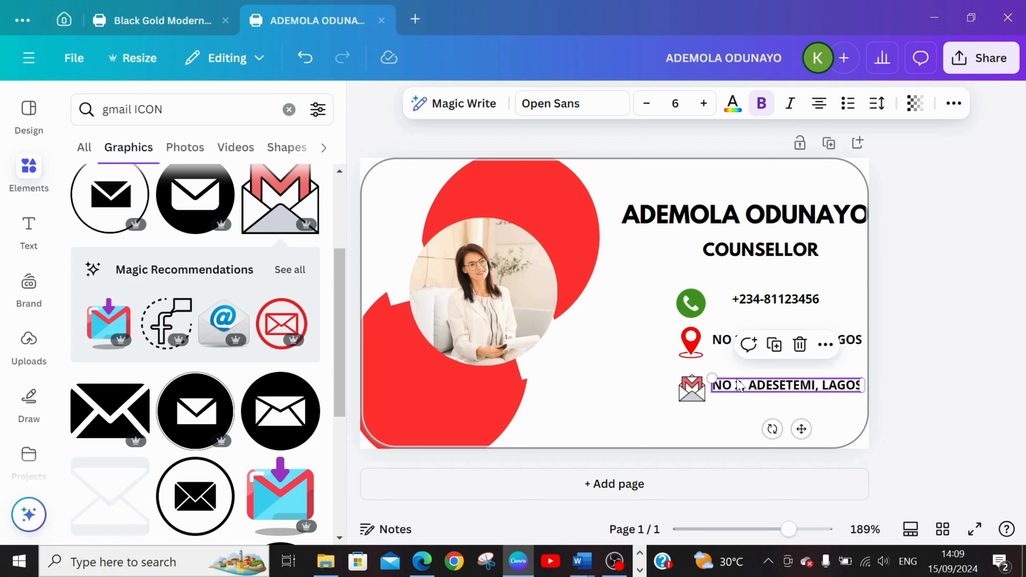
left_click_drag(739, 386, 739, 376)
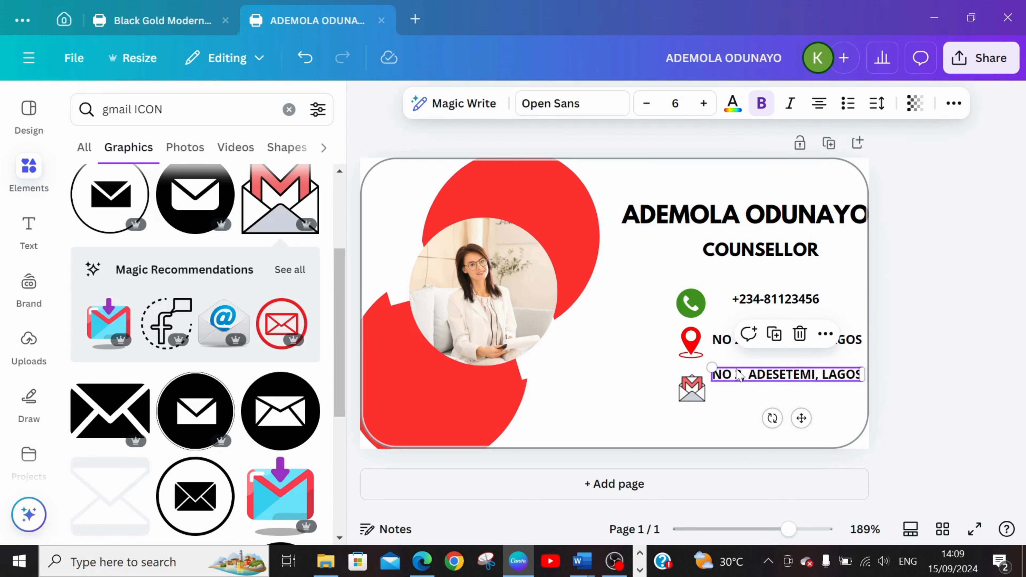
left_click(692, 398)
left_click_drag(691, 398, 691, 396)
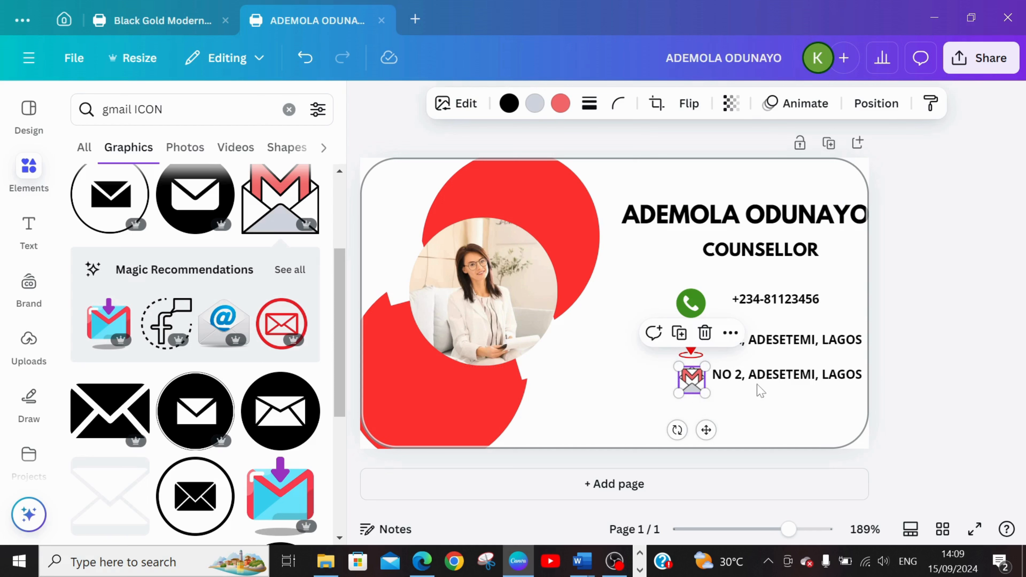
Replace the text of the duplicated address line beside the Gmail icon with the contact's e-mail address.
left_click(764, 376)
left_click_drag(765, 376, 713, 374)
key("ctrl+a")
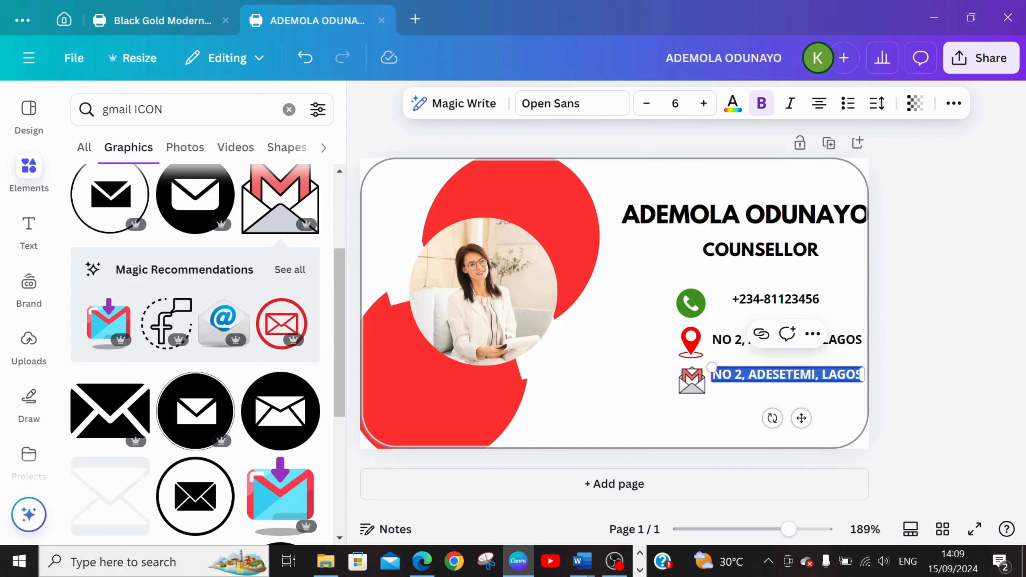
type("E")
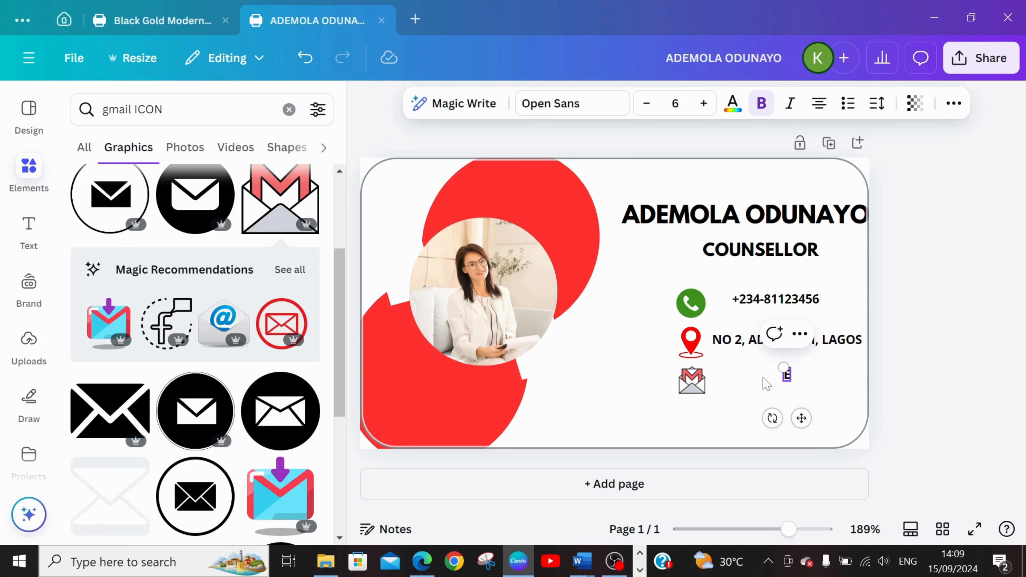
type("MP")
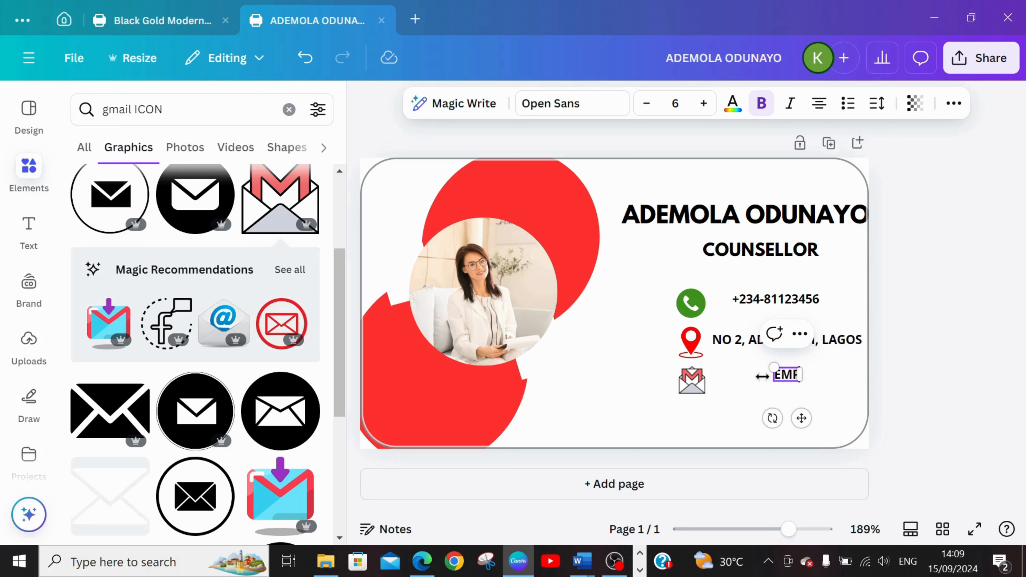
type("ATY")
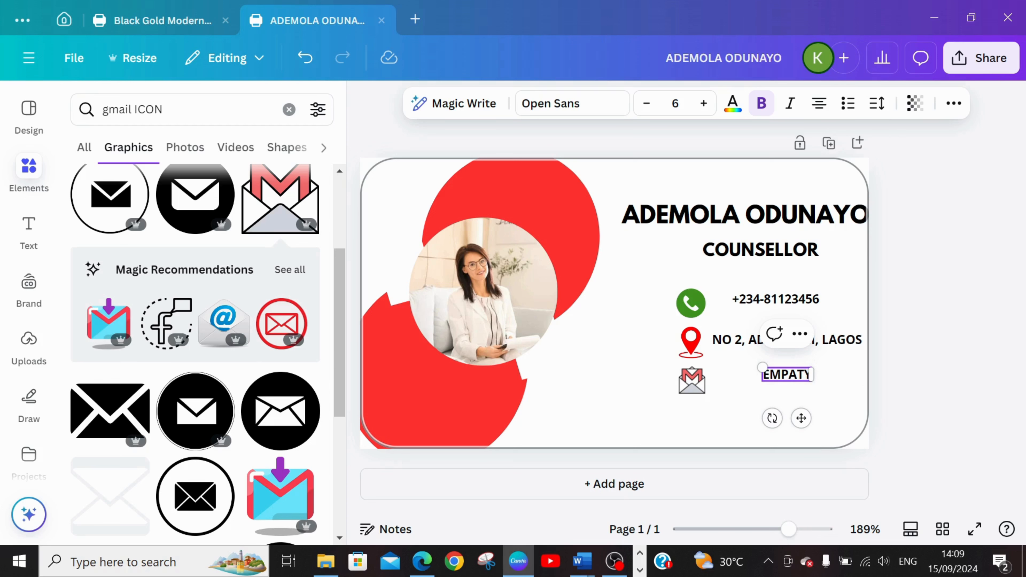
key("BackSpace")
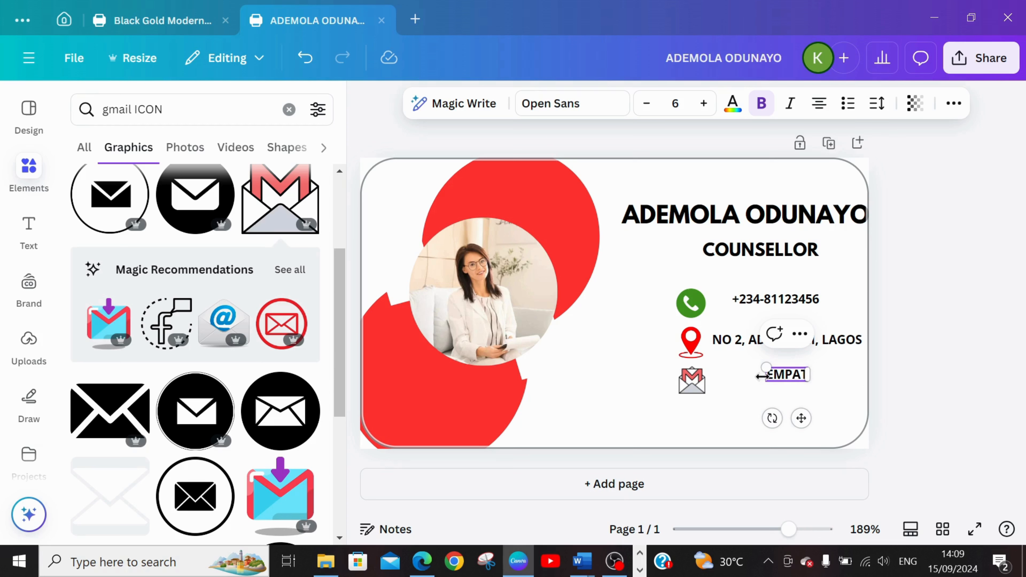
key("BackSpace")
key("BackSpace")
key("BackSpace")
key("BackSpace")
key("BackSpace")
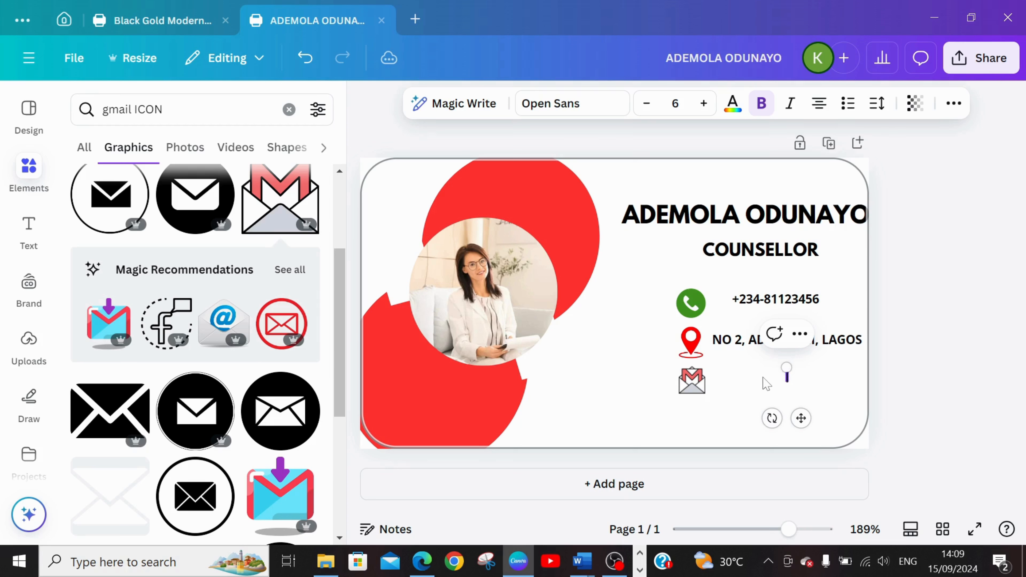
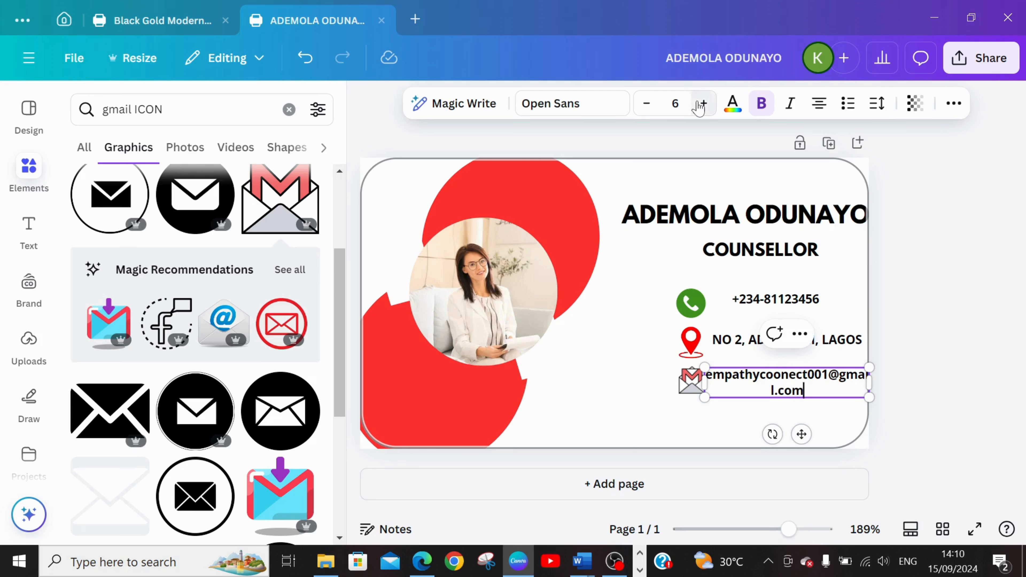
Reduce the e-mail line and the address line above it to font size 5.
left_click(647, 103)
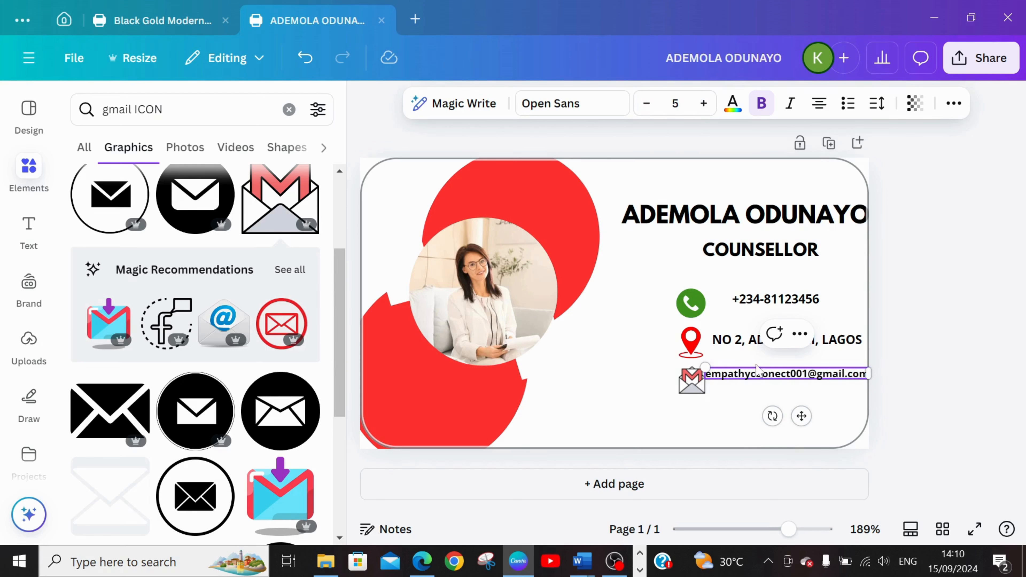
left_click(740, 403)
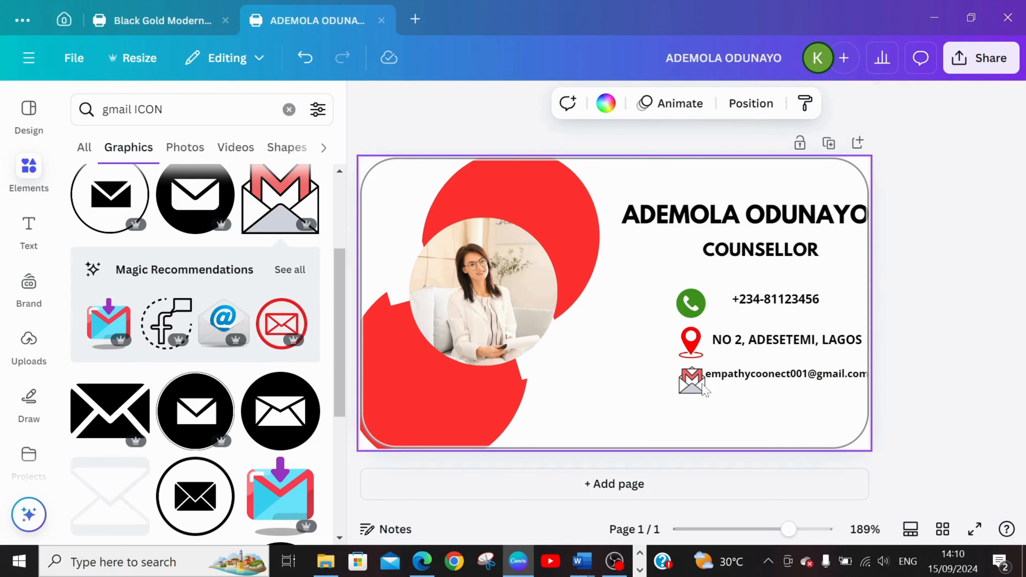
left_click(782, 344)
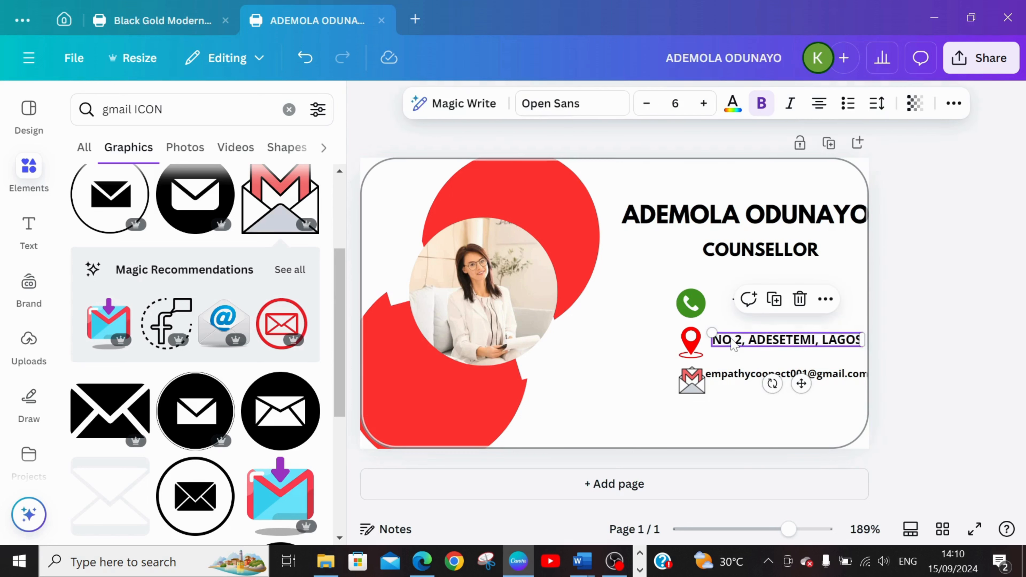
left_click(645, 115)
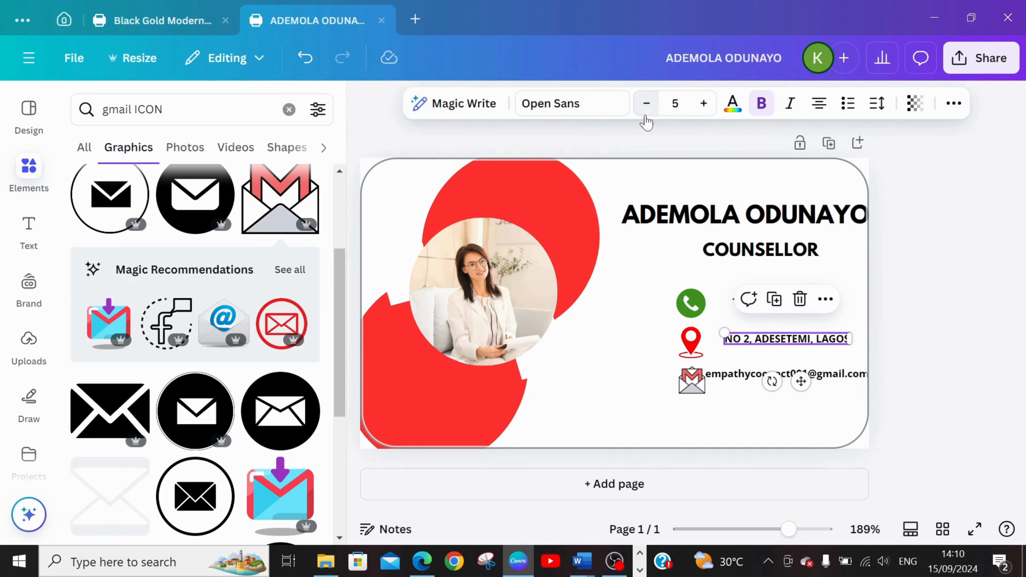
left_click(727, 408)
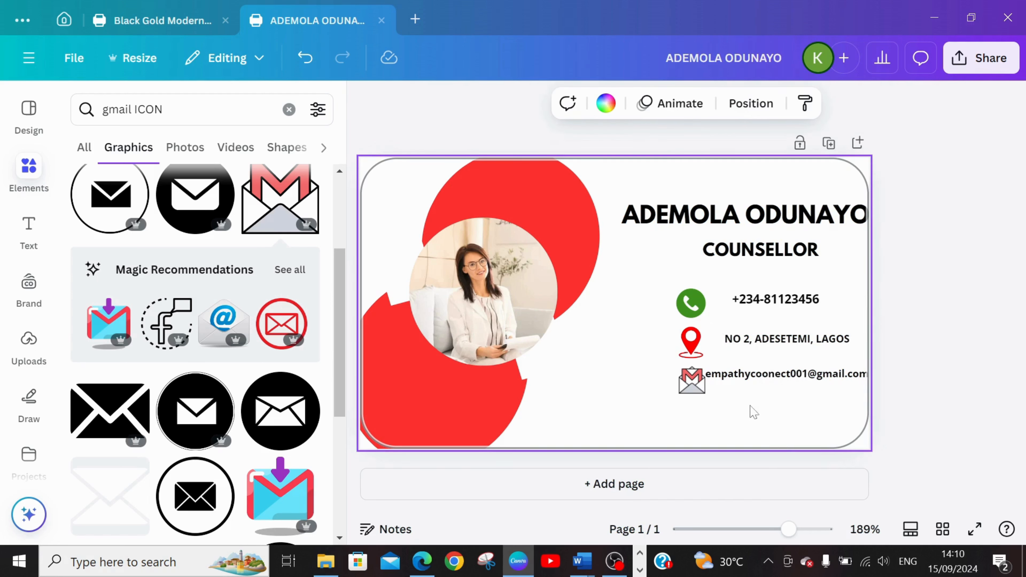
Move the e-mail line slightly down so it sits level with the centre of the Gmail icon.
left_click(758, 375)
left_click_drag(758, 376, 755, 372)
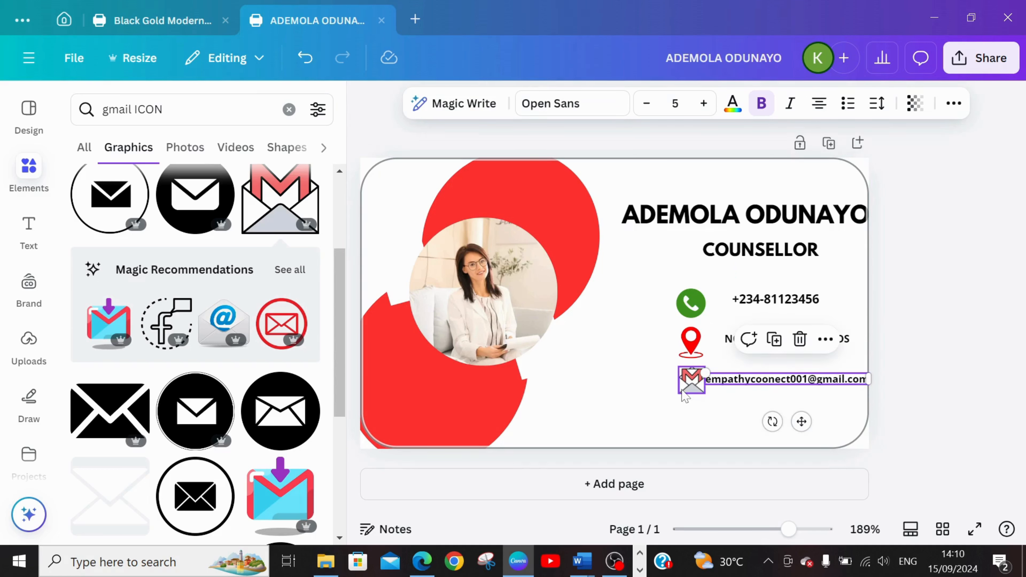
left_click(701, 417)
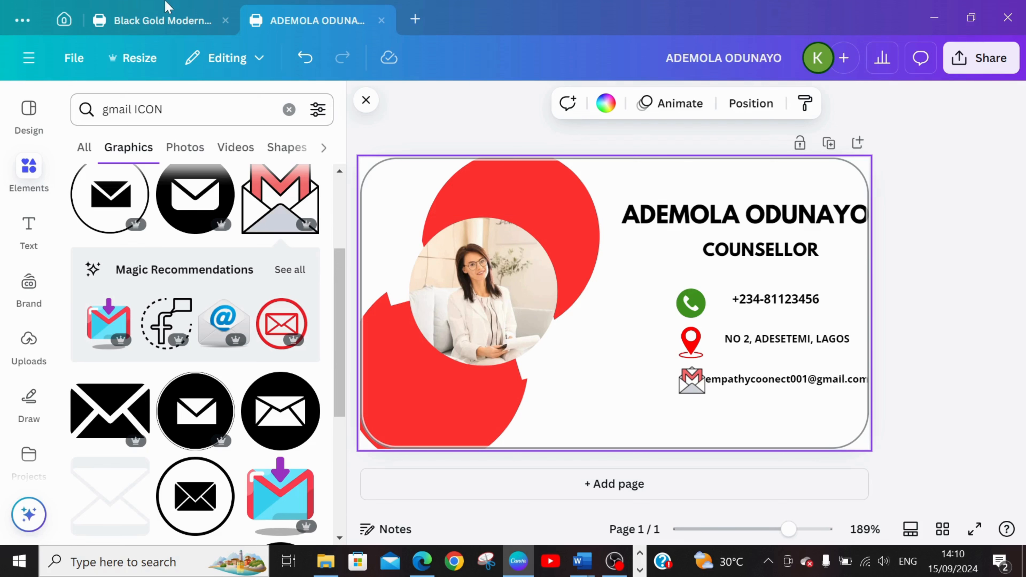
Replace the elements search with "instagram ICON".
left_click(289, 110)
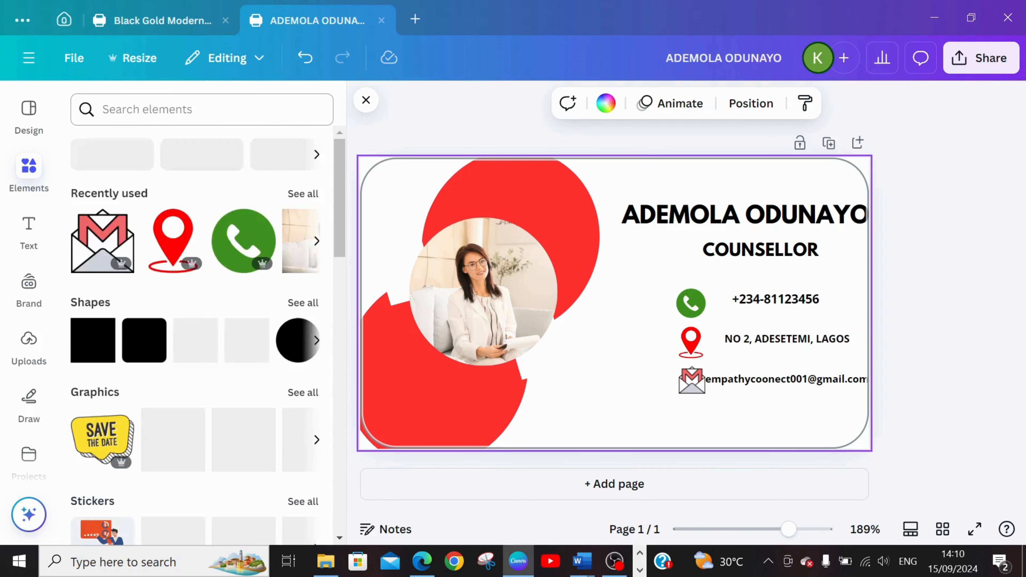
type("in")
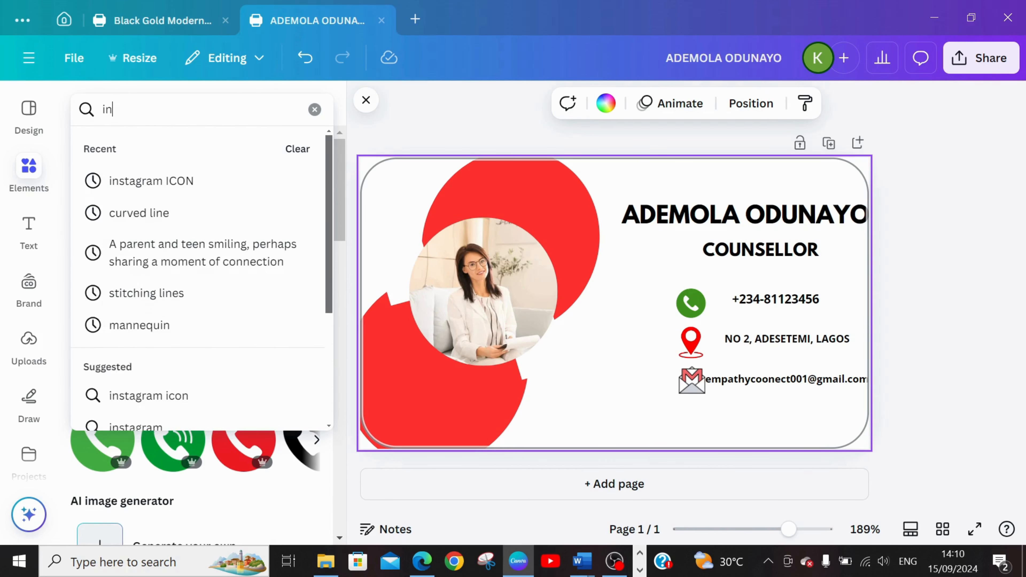
type("st")
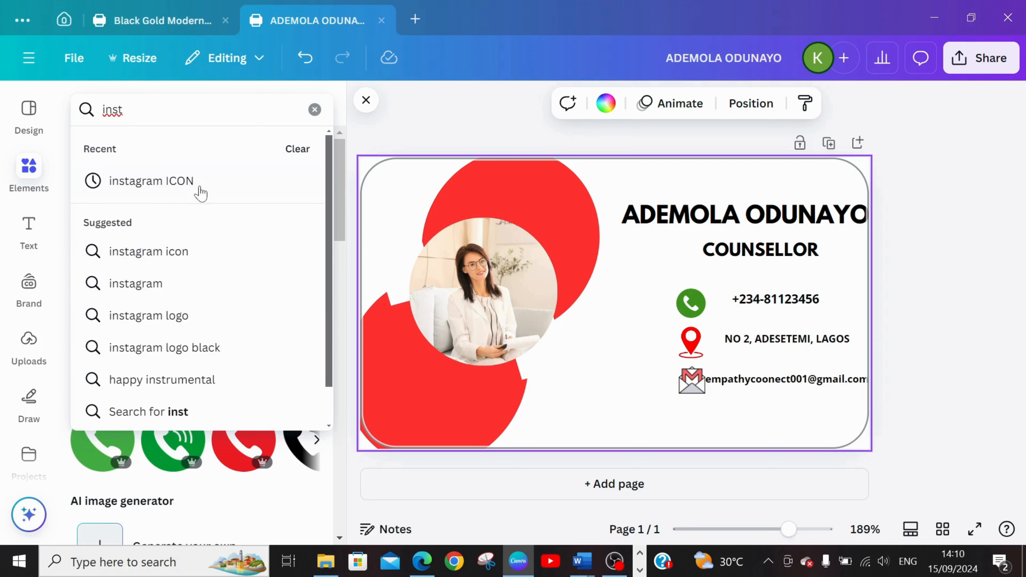
left_click(204, 186)
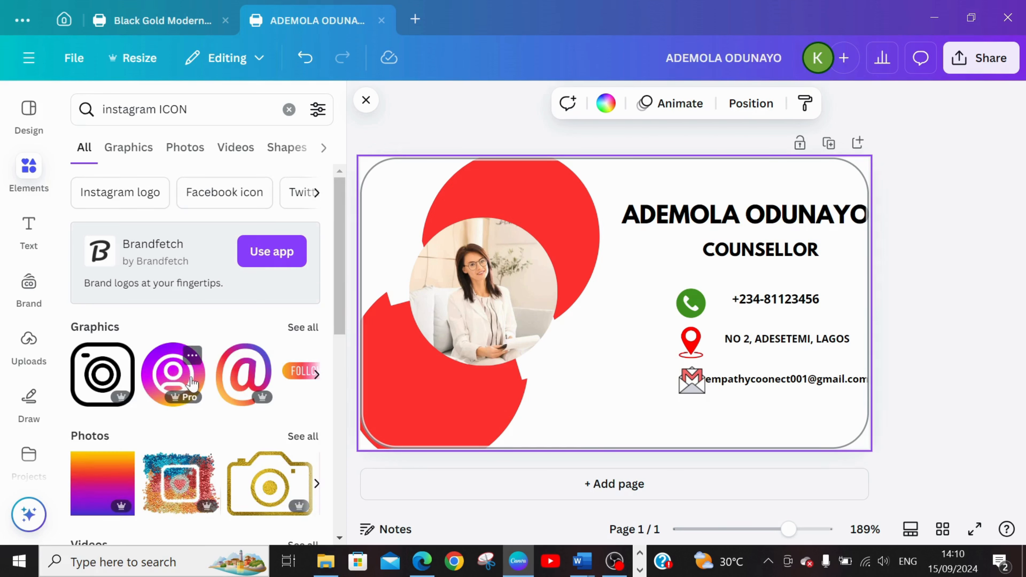
Add the round purple-to-orange Instagram profile graphic, shrink it to icon size and place it beneath the Gmail icon.
left_click(177, 378)
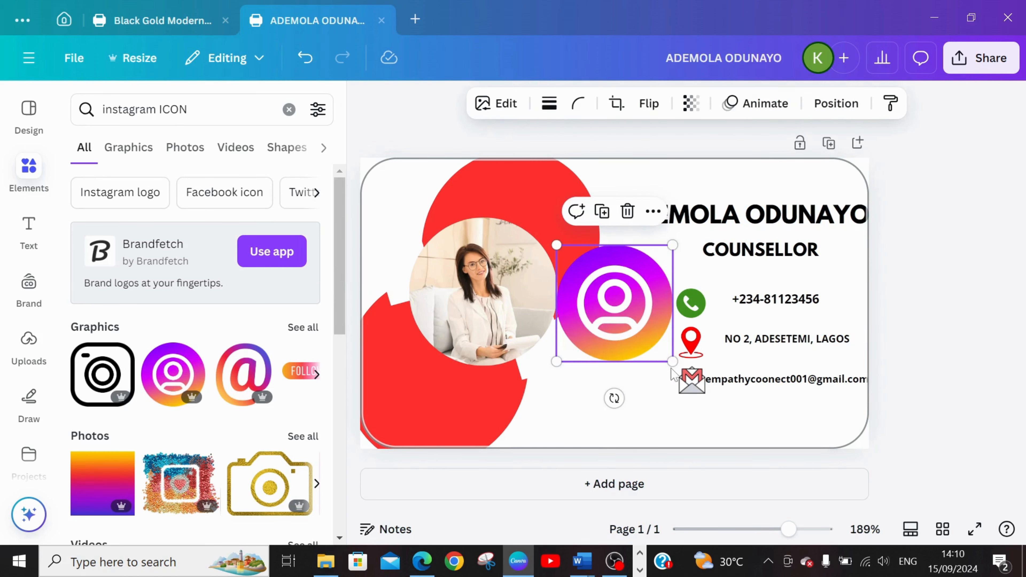
left_click_drag(618, 339, 680, 433)
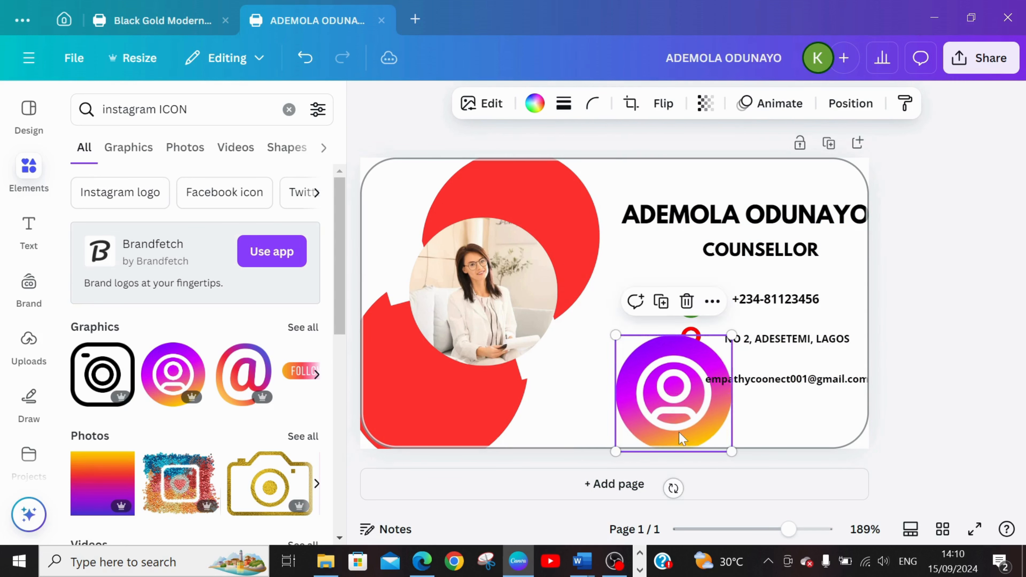
left_click_drag(729, 336, 698, 437)
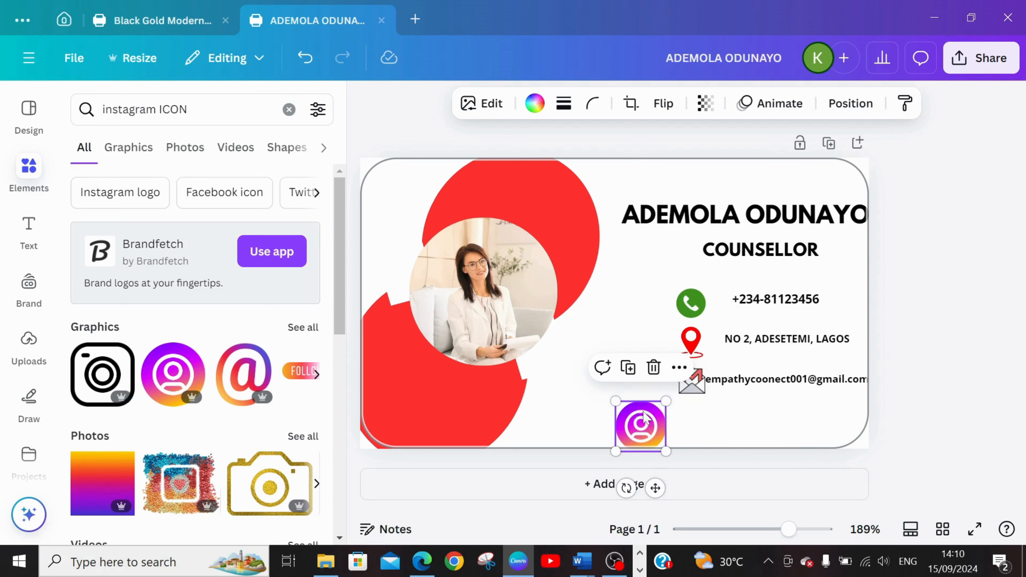
left_click_drag(644, 418, 705, 408)
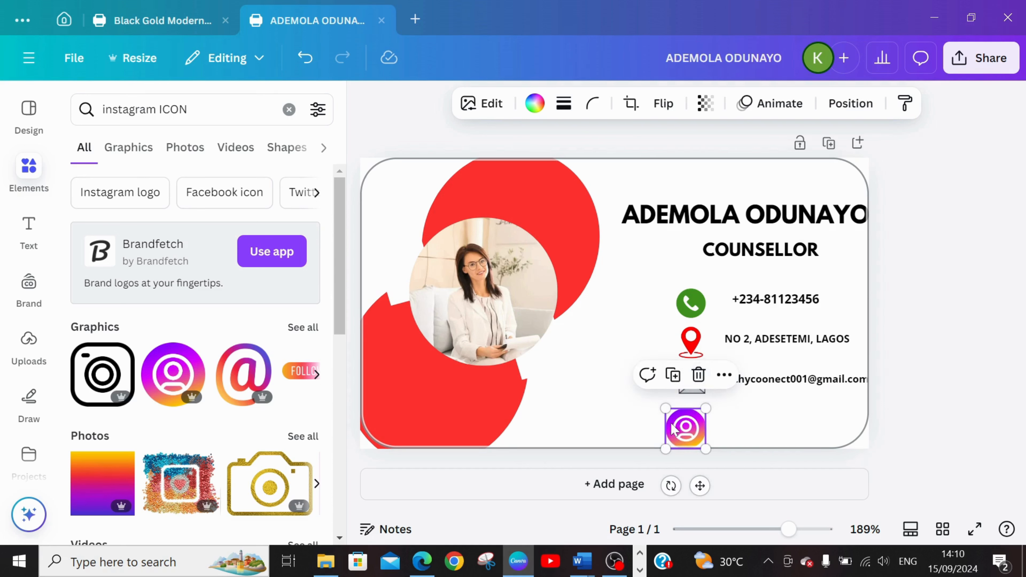
mouse_move(676, 431)
left_mouse_down()
mouse_move(709, 409)
mouse_move(691, 425)
left_mouse_up()
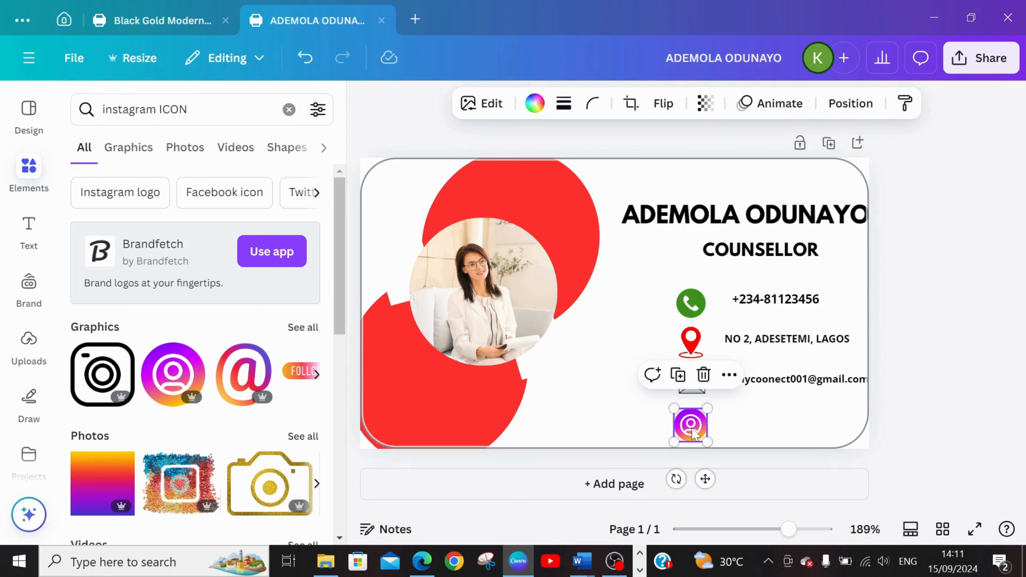
left_click(752, 436)
Duplicate the e-mail line and move the copy down level with the Instagram icon.
left_click(785, 378)
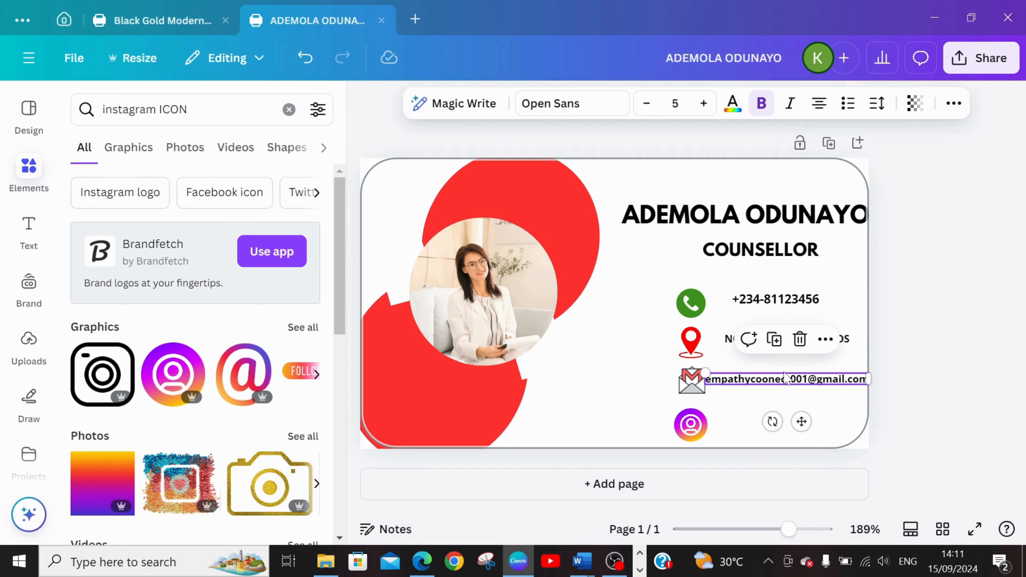
key("ctrl+d")
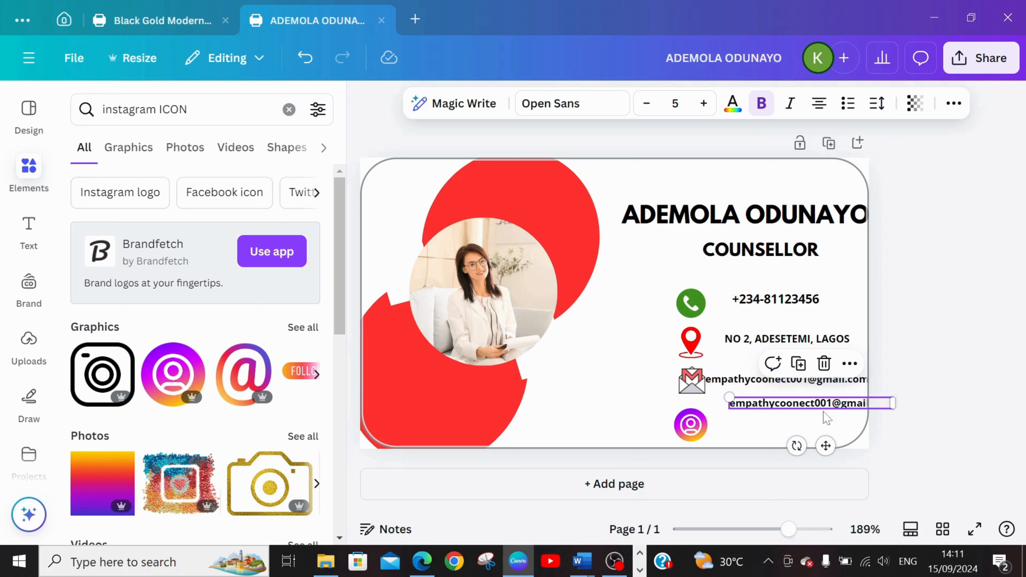
left_click_drag(825, 441, 803, 456)
Trim the copied line to the part before the @ sign and reposition it beside the Instagram icon.
double_click(838, 419)
left_click(861, 418)
key("BackSpace")
key("BackSpace")
key("BackSpace")
key("BackSpace")
key("BackSpace")
key("BackSpace")
key("BackSpace")
key("BackSpace")
key("BackSpace")
key("BackSpace")
left_click_drag(768, 425, 751, 422)
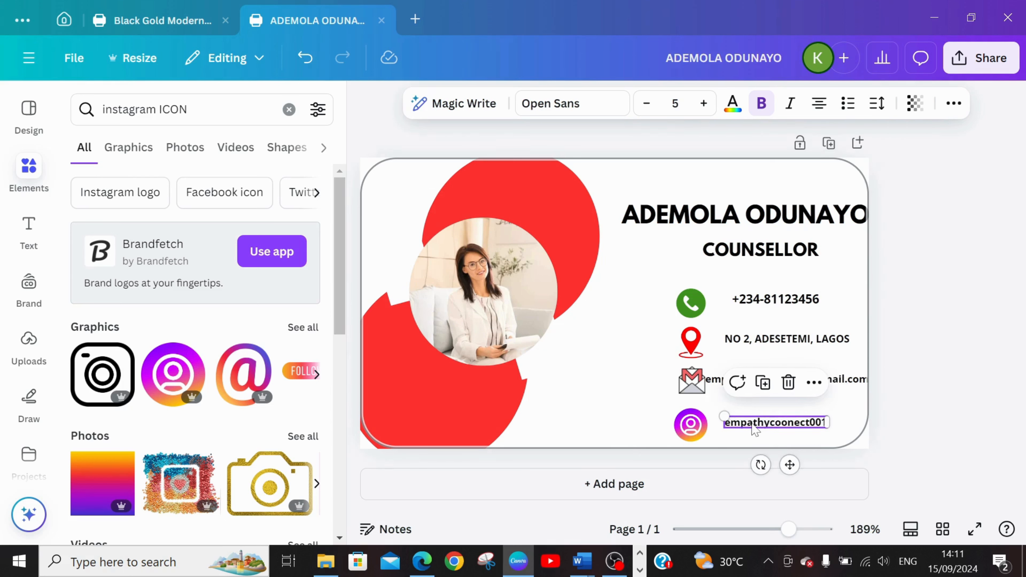
Shift the Gmail, location pin and phone icons slightly left of the contact text and align the Instagram icon in their column.
left_click_drag(691, 384, 690, 312)
left_click(694, 354)
left_click(693, 315)
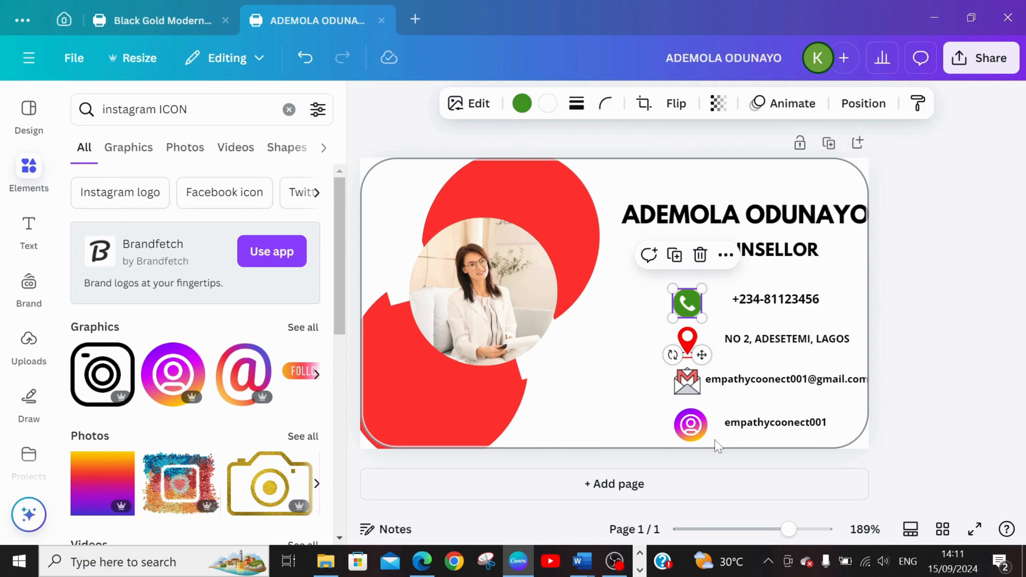
left_click(690, 423)
left_click_drag(690, 423, 690, 428)
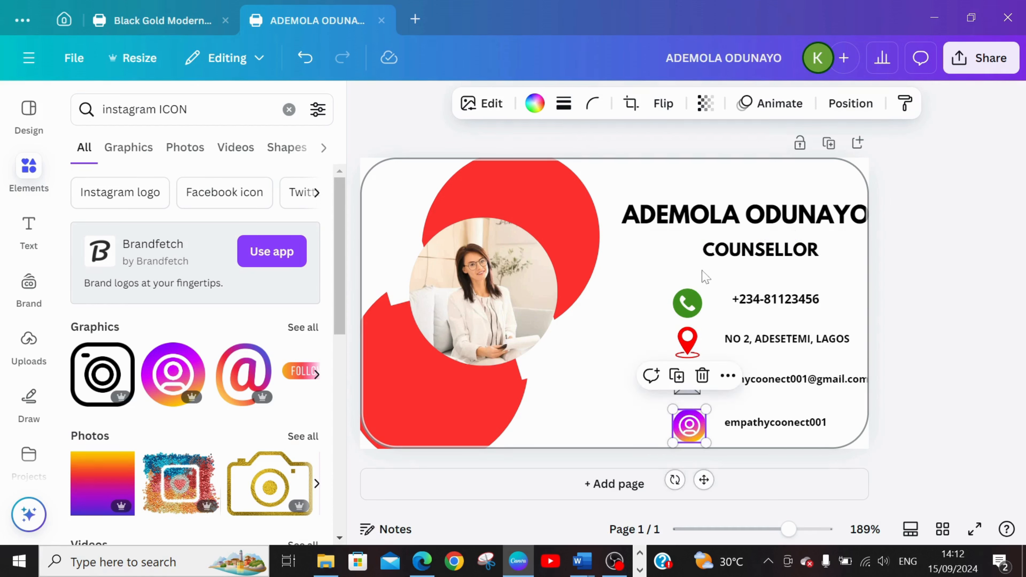
left_click(619, 331)
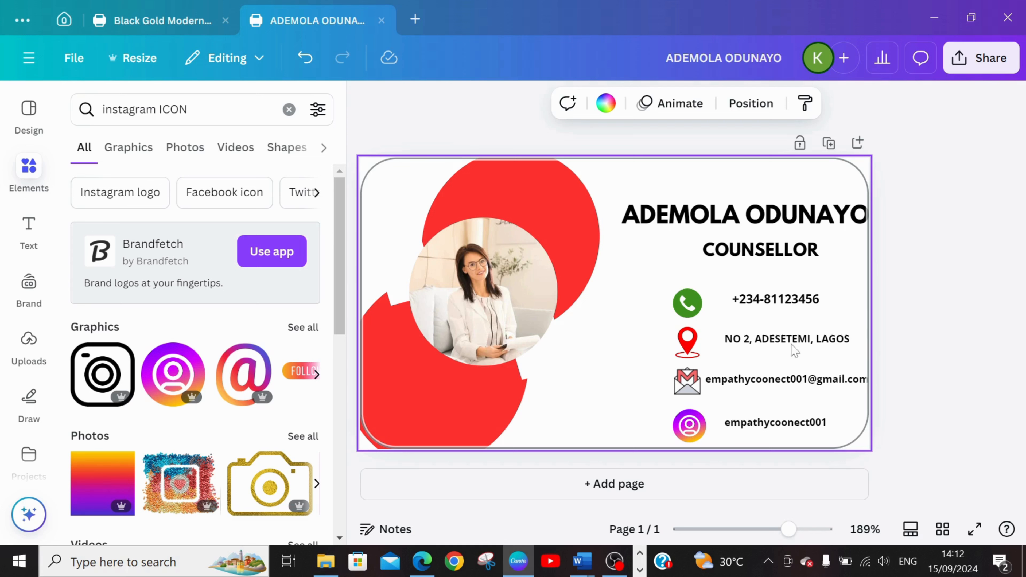
Insert "@" in front of the Instagram handle beside the Instagram icon.
left_click(776, 424)
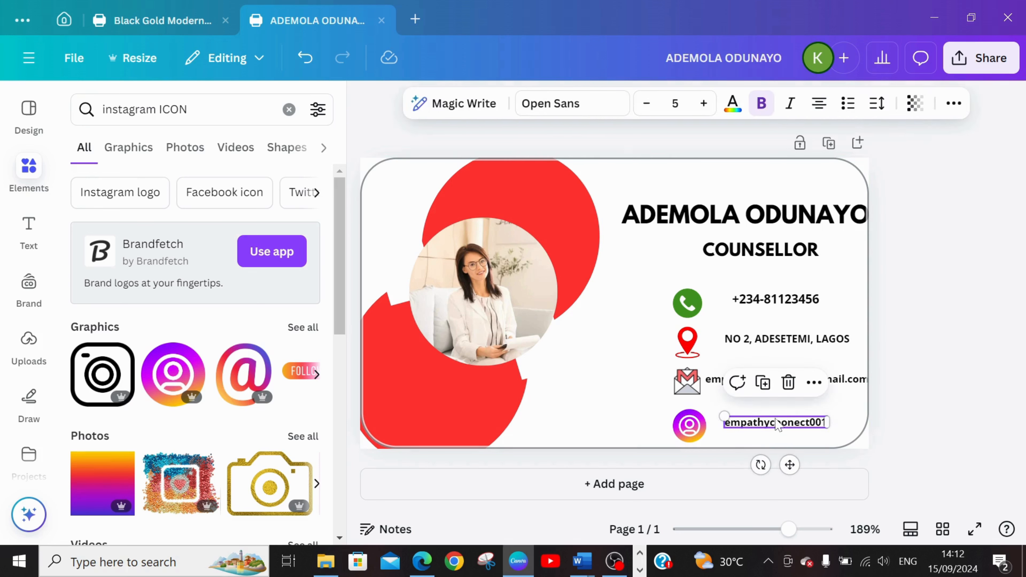
left_click(730, 425)
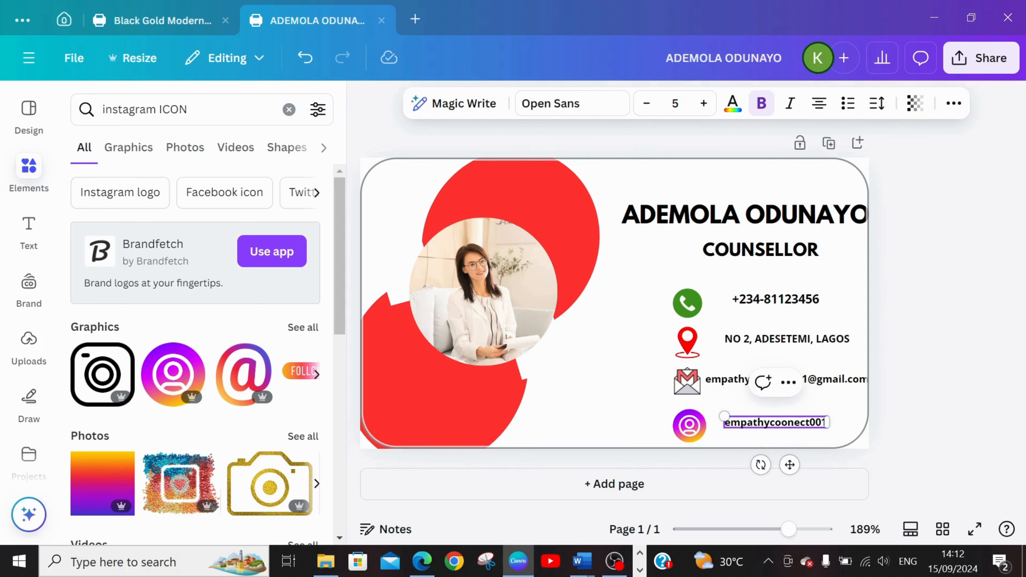
type("@")
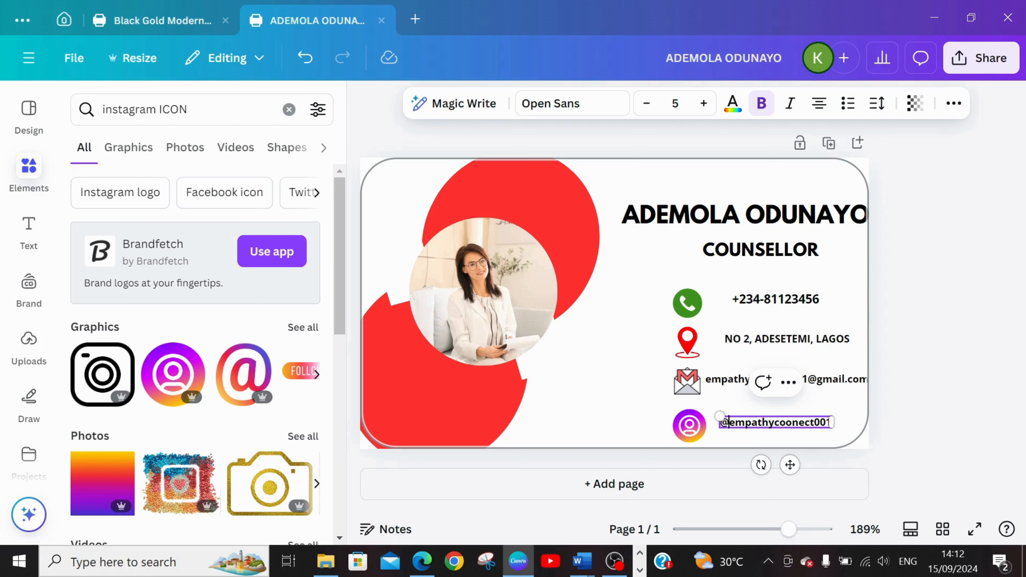
type("th")
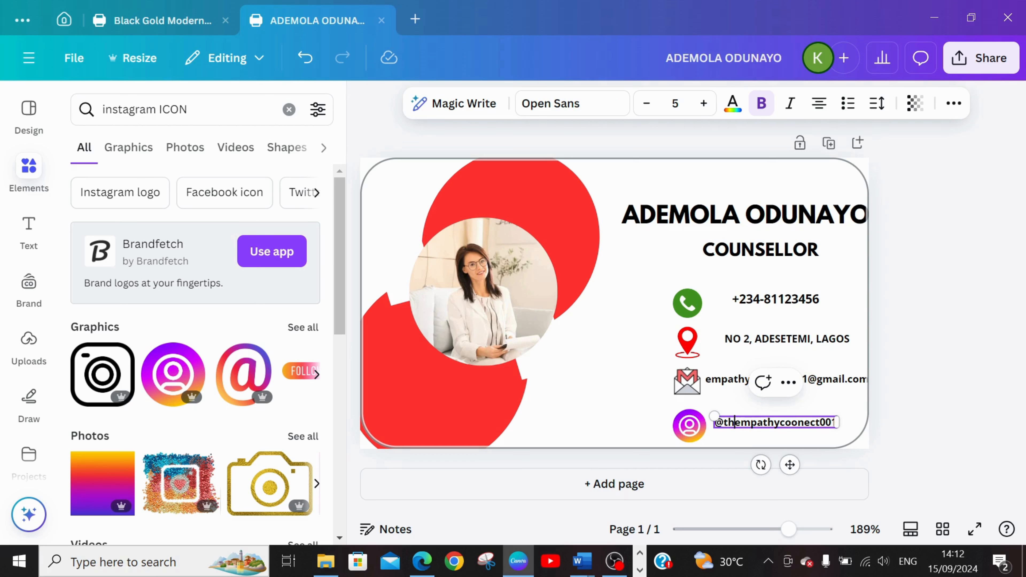
type("e")
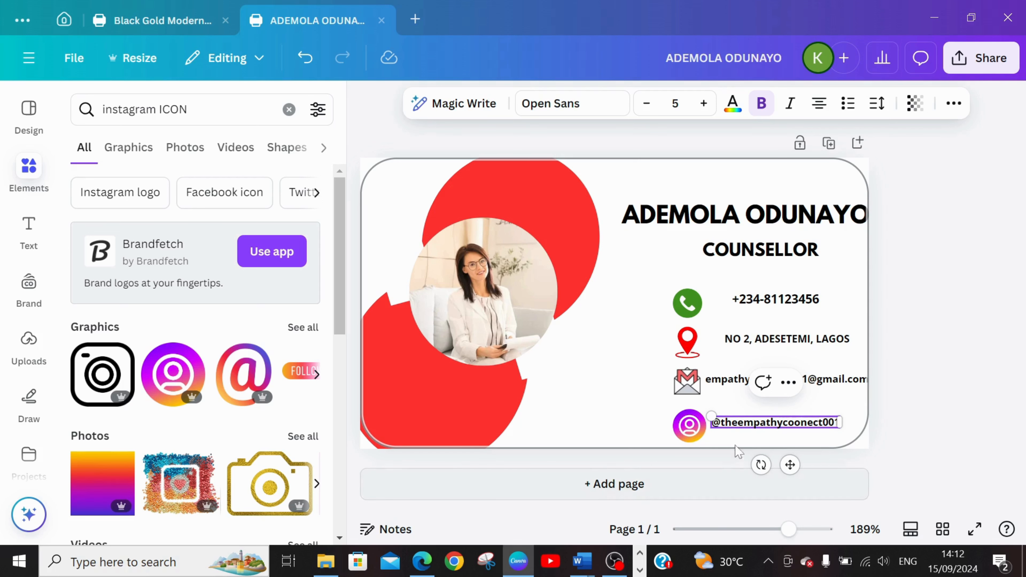
Add a second page to the design and insert a heart from the full shapes collection on it.
left_click(584, 487)
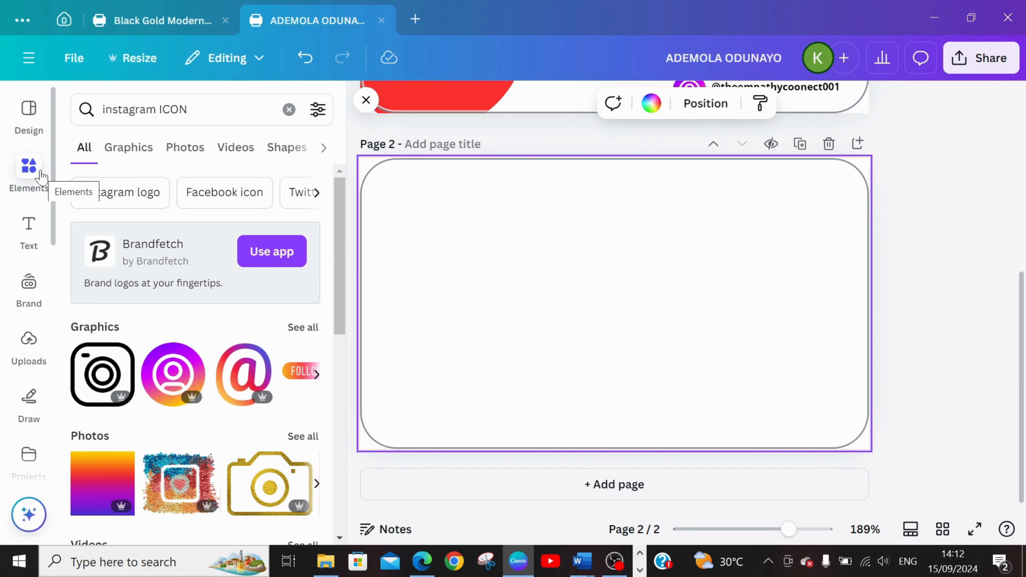
left_click(288, 110)
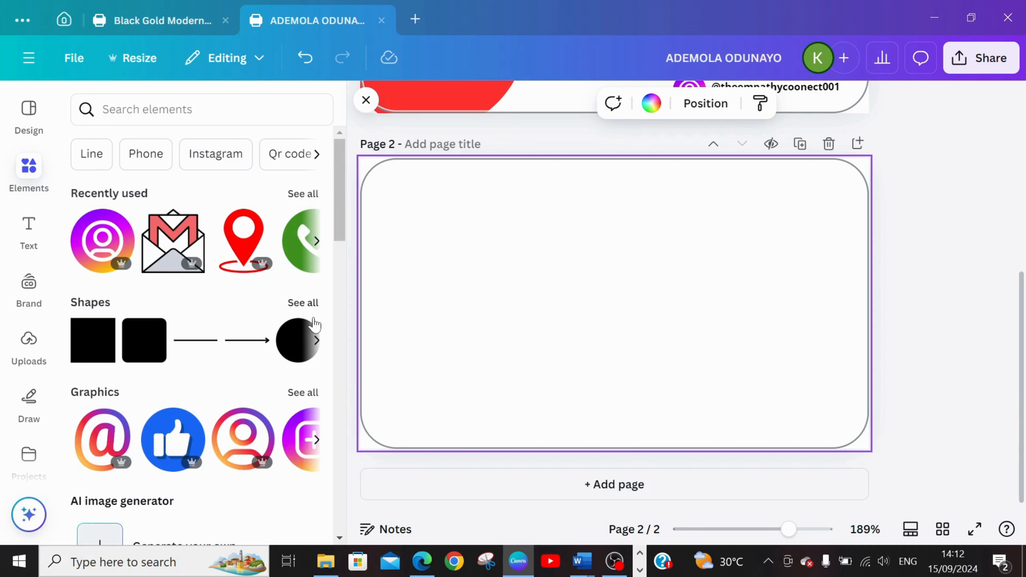
left_click(300, 308)
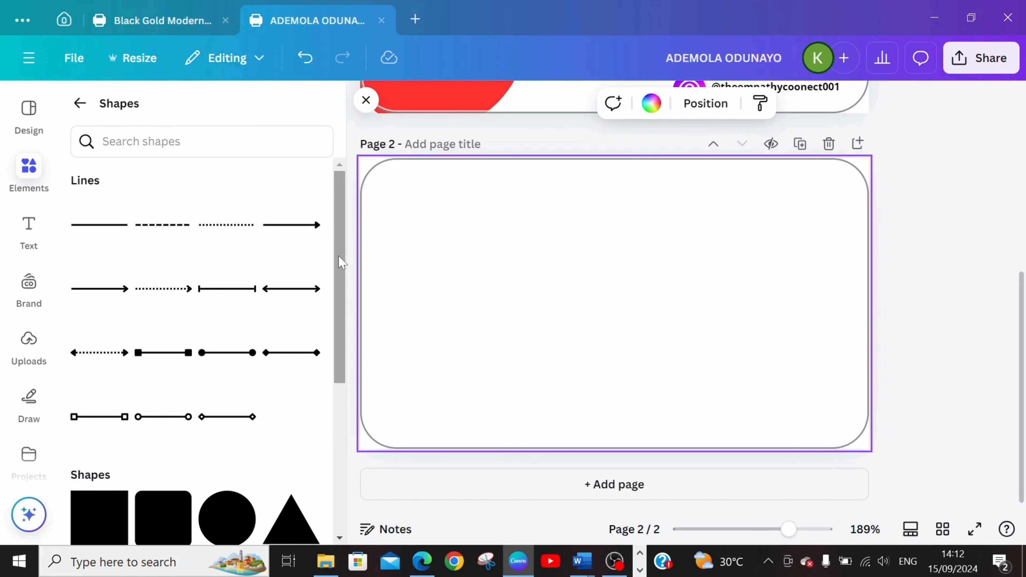
left_click_drag(339, 259, 356, 374)
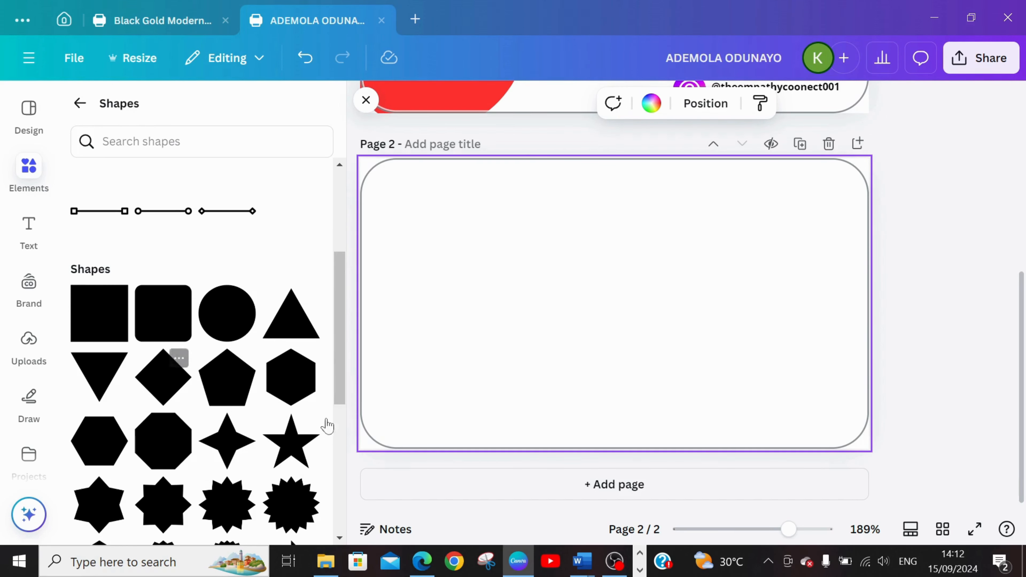
left_click_drag(344, 337, 345, 439)
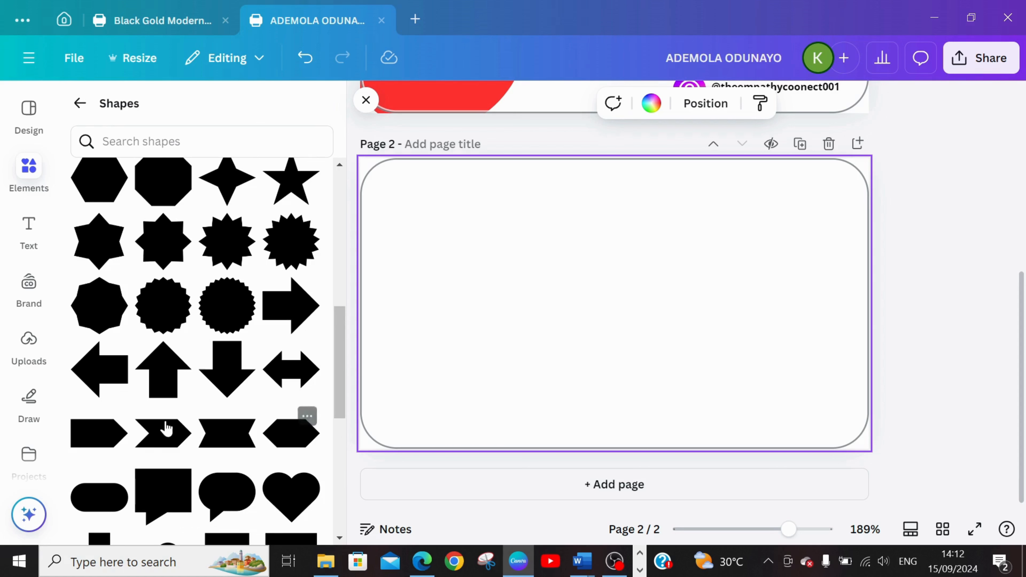
left_click(299, 502)
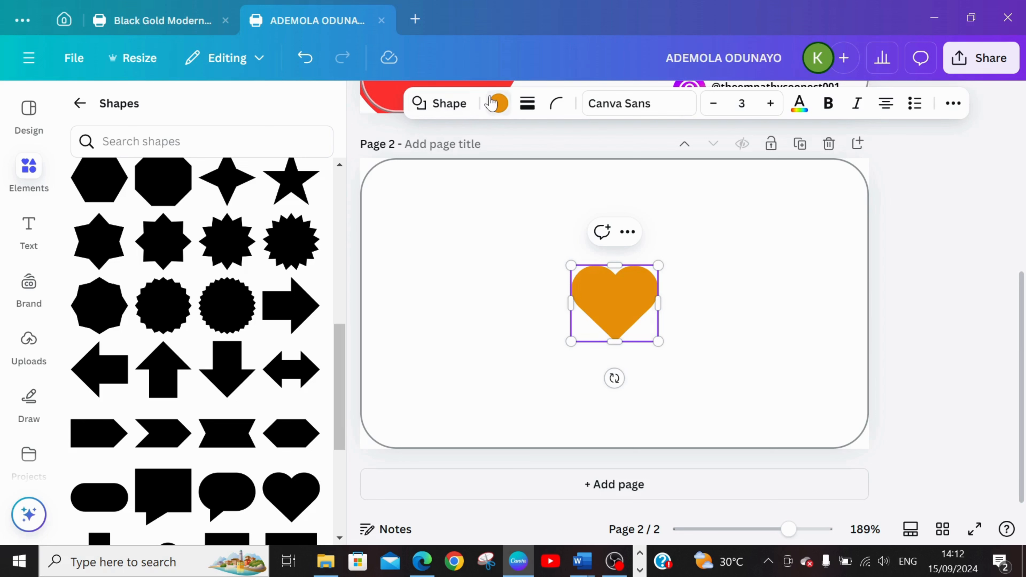
Recolour the heart on page 2 with the lighter red from the document colours, matching the front side's shapes.
left_click(498, 103)
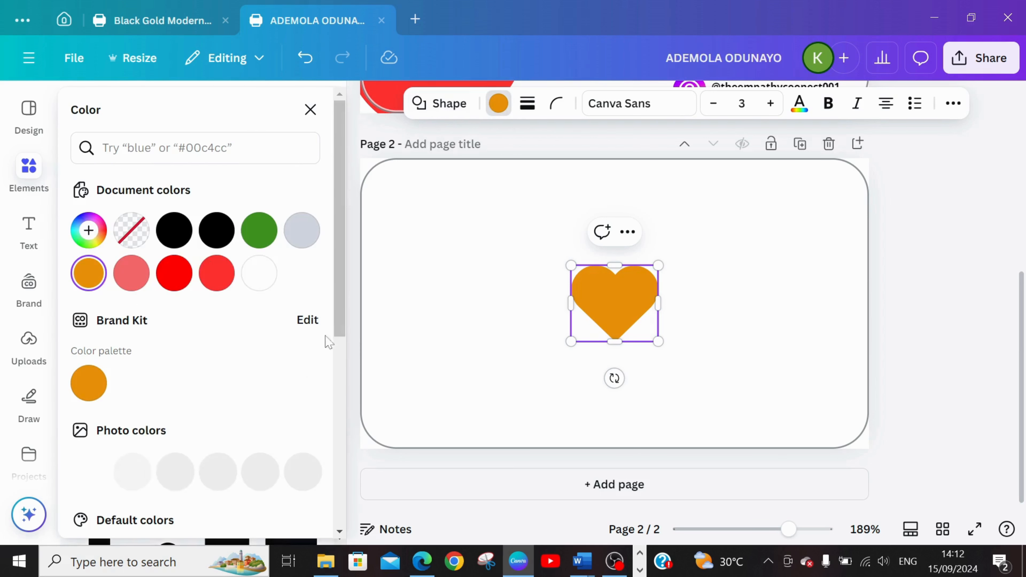
left_click(217, 273)
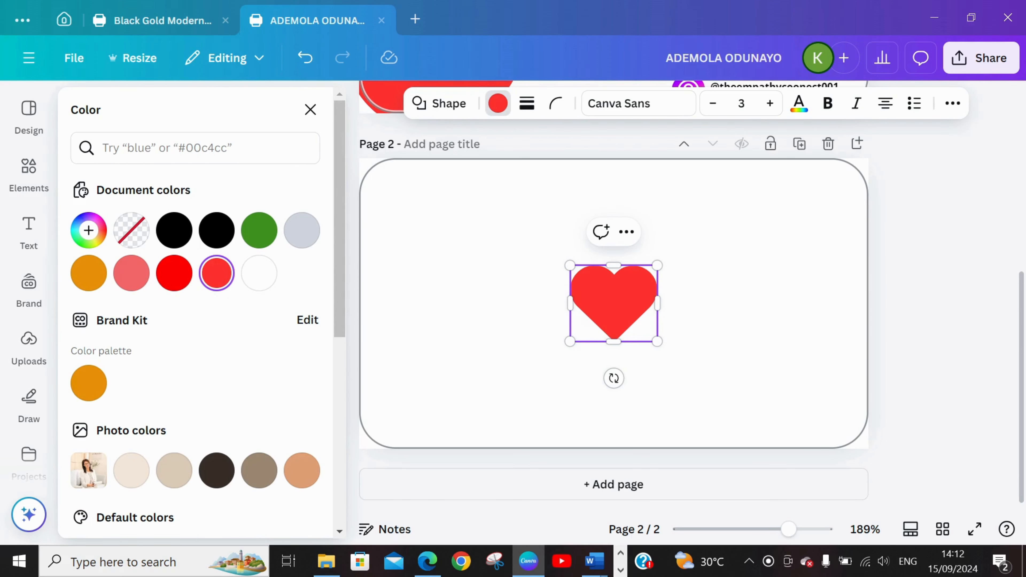
left_click(746, 358)
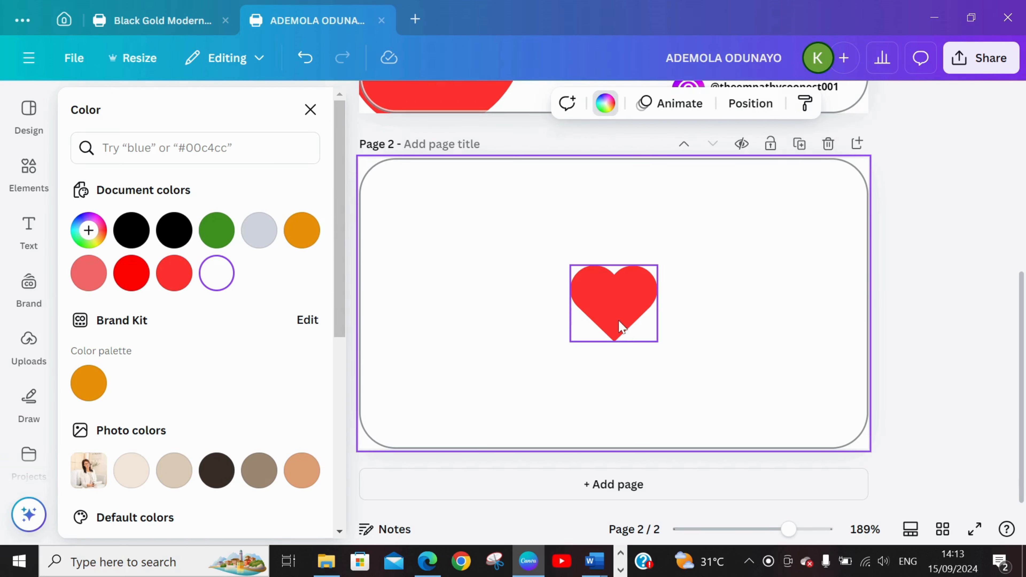
Enlarge the red heart, tilt it clockwise and place it partly beyond the card's upper-left edge.
left_click(614, 321)
left_click_drag(615, 321, 604, 358)
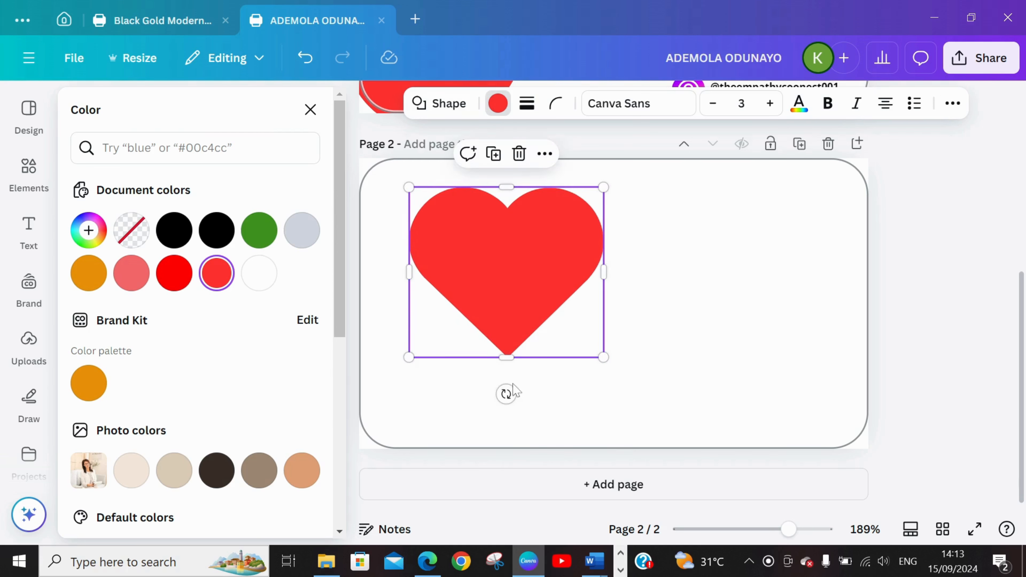
left_click_drag(506, 394, 355, 533)
left_click_drag(460, 343, 413, 440)
left_click_drag(500, 342, 457, 289)
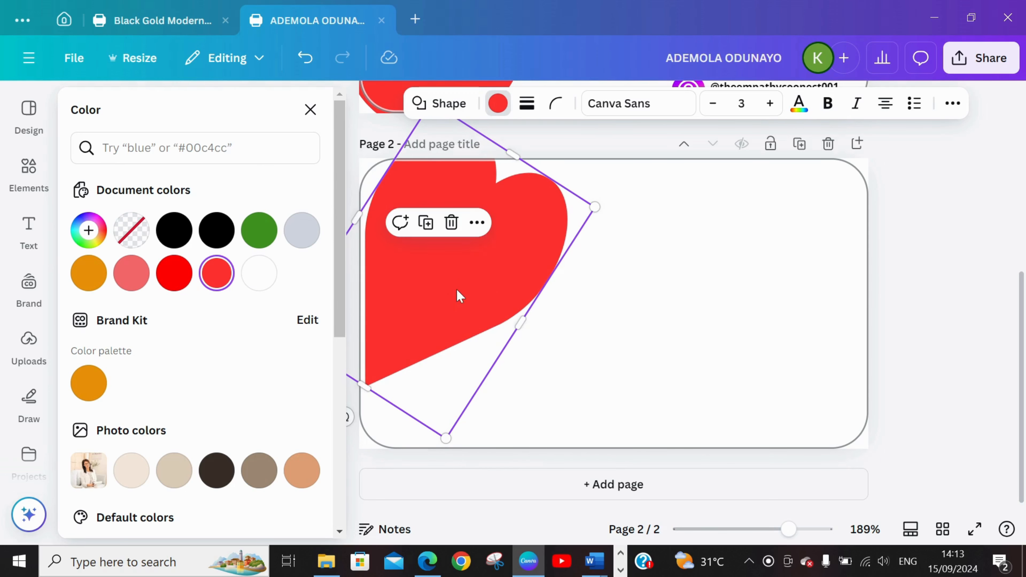
left_click_drag(463, 388, 488, 387)
left_click_drag(375, 417, 388, 423)
left_click_drag(459, 348, 422, 358)
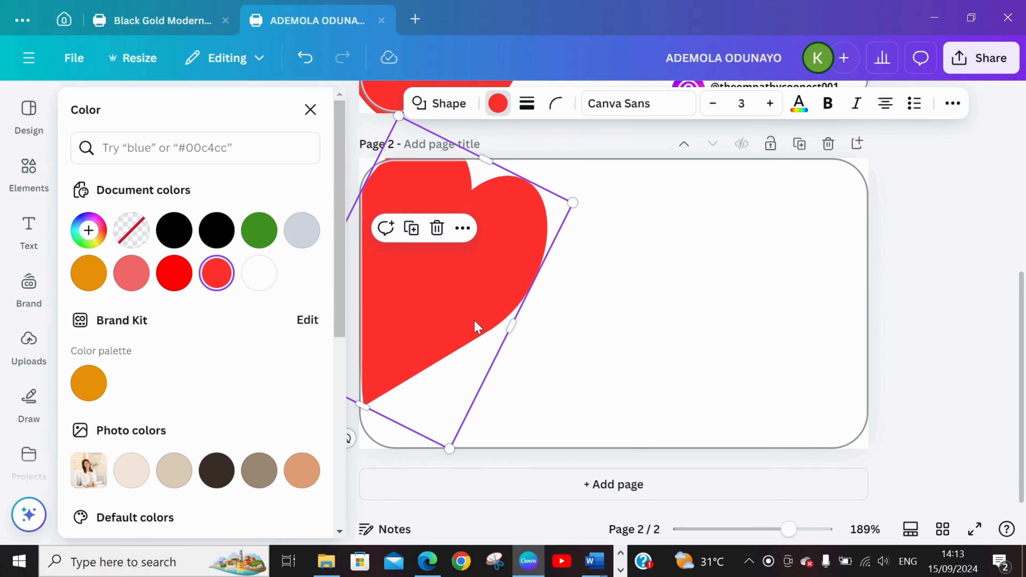
Duplicate the red heart, move the copy partly beyond the card's right edge and tilt it counterclockwise to face the first.
key("ctrl+d")
left_click_drag(478, 326, 788, 360)
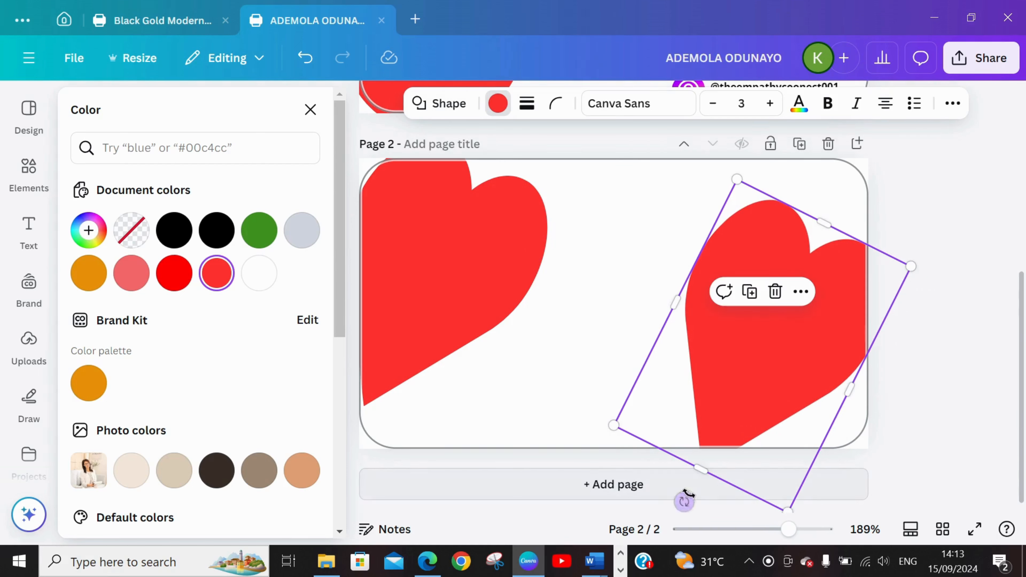
left_click_drag(685, 502, 862, 489)
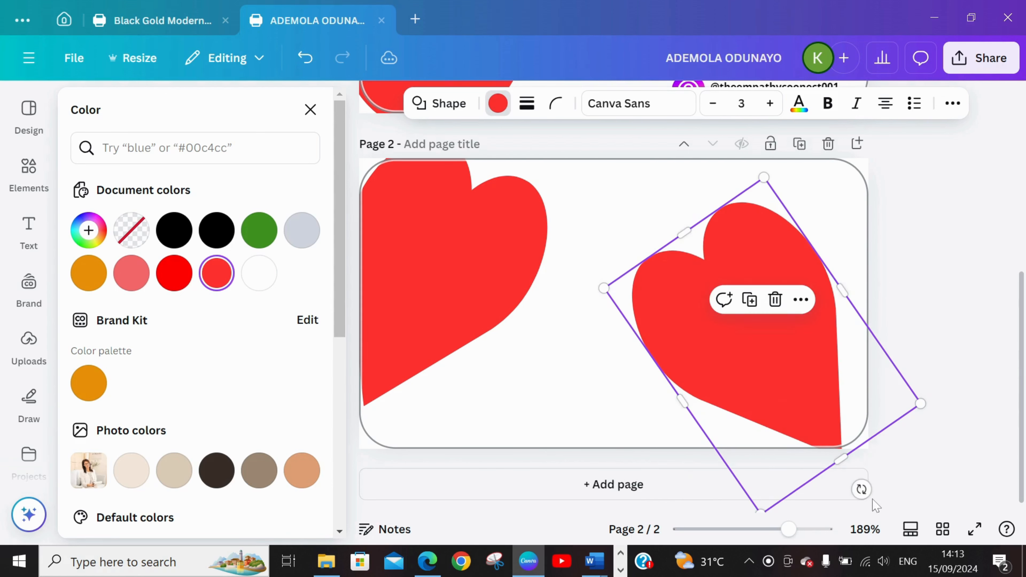
left_click_drag(822, 381, 848, 374)
left_click_drag(902, 496, 864, 526)
left_click_drag(813, 415, 813, 395)
left_click(636, 347)
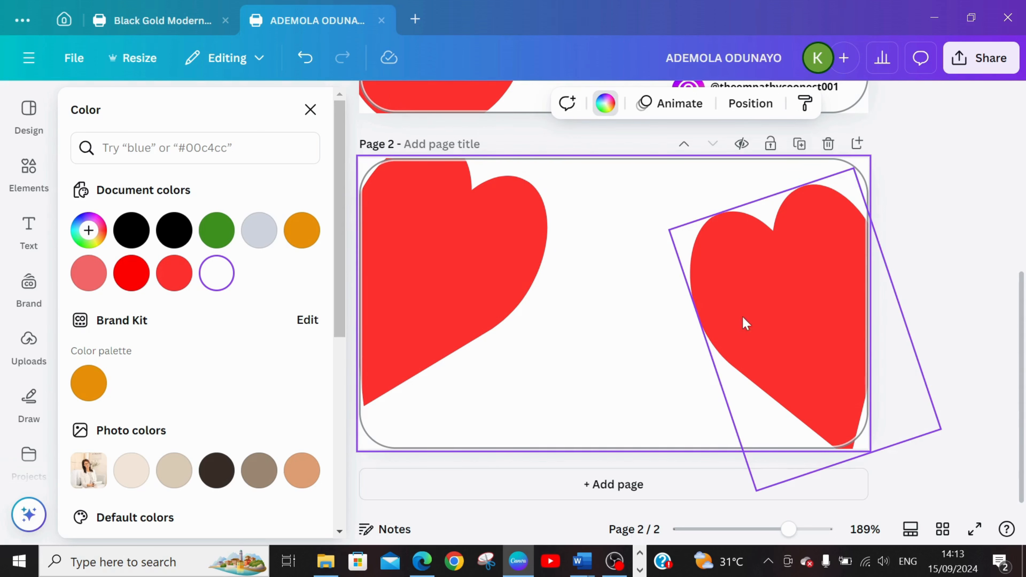
Insert the uploaded Empathy Connect logo with the pale heart background on page 2.
left_click(18, 174)
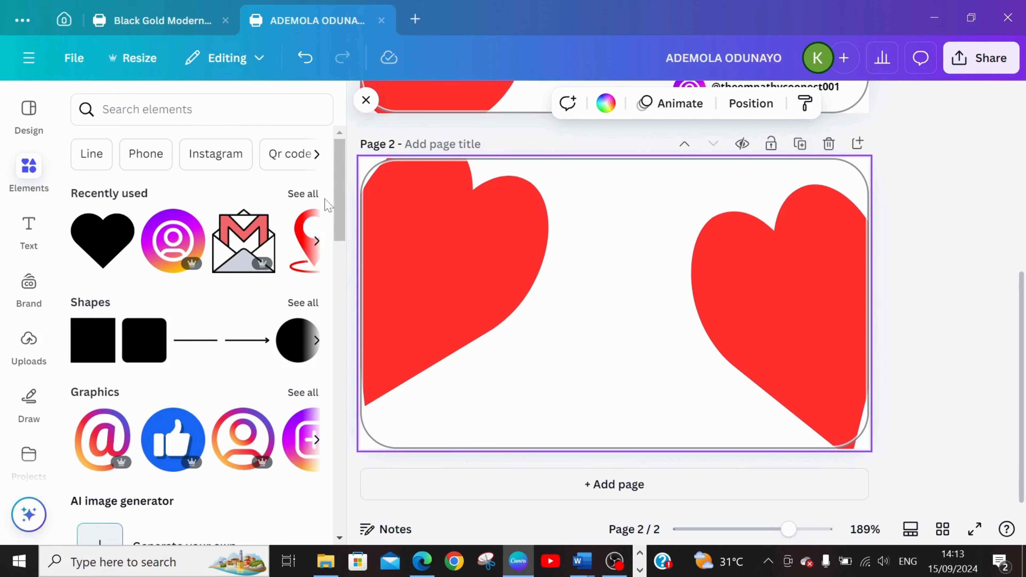
left_click(29, 342)
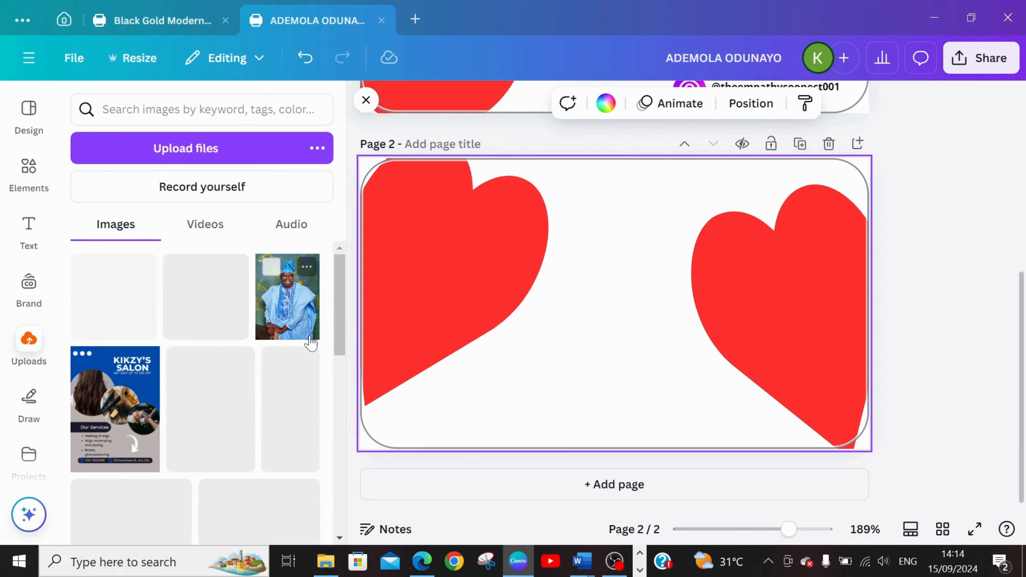
left_click_drag(341, 276, 350, 440)
left_click_drag(356, 462, 352, 553)
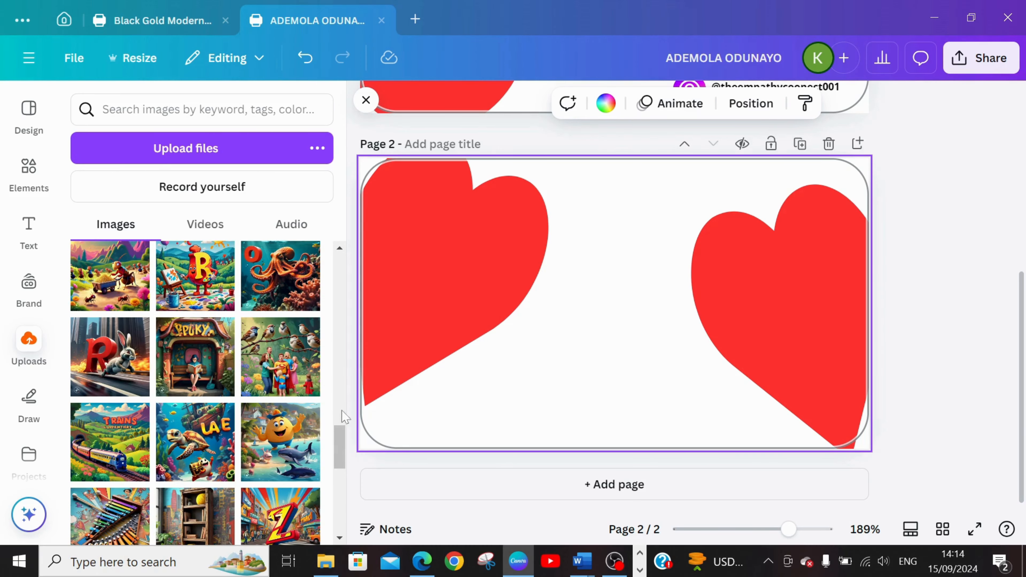
left_click_drag(342, 448, 341, 563)
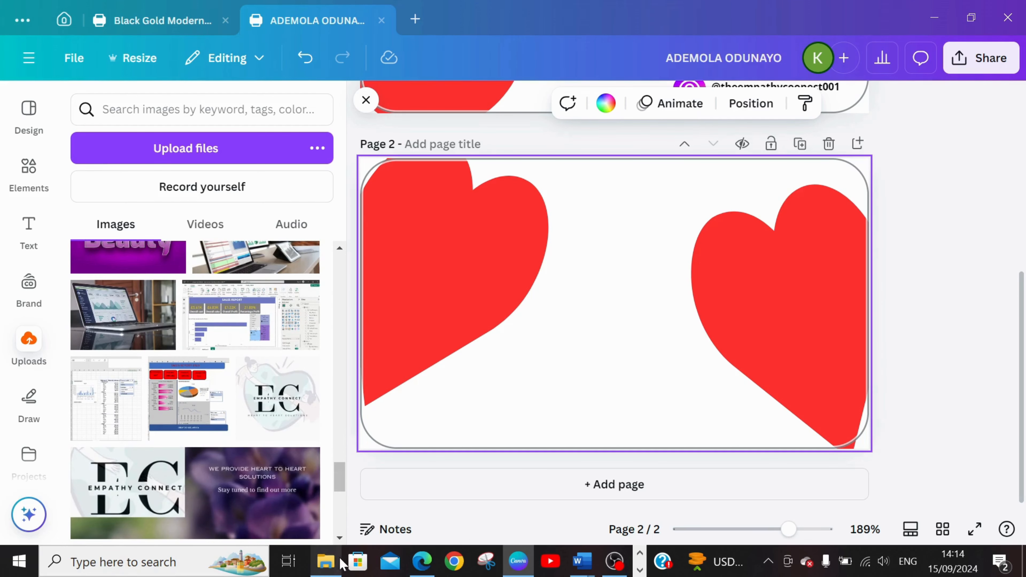
left_click(292, 370)
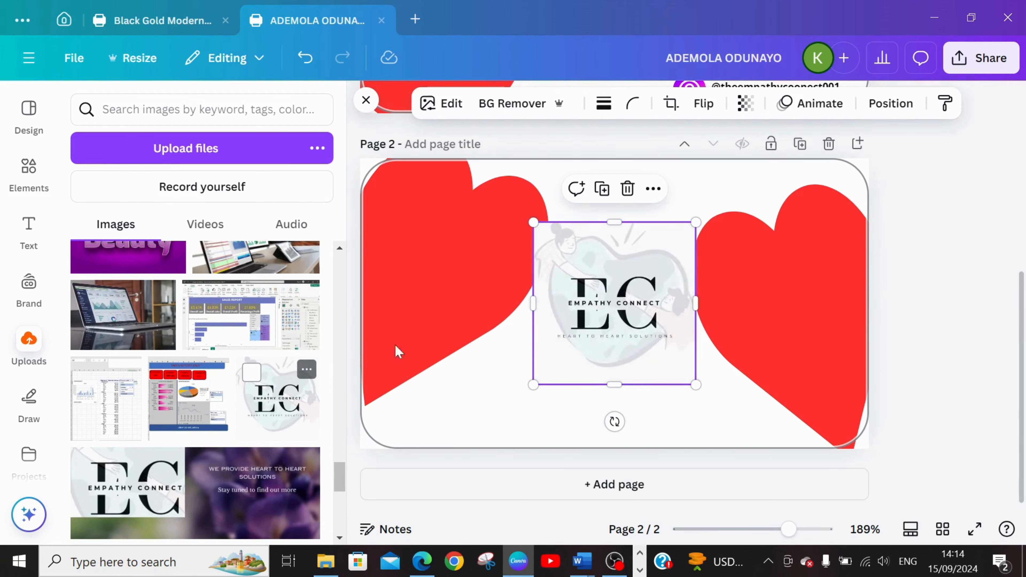
Shrink the Empathy Connect logo to fit between the two hearts and position it in the card's upper middle.
left_click_drag(626, 293, 625, 272)
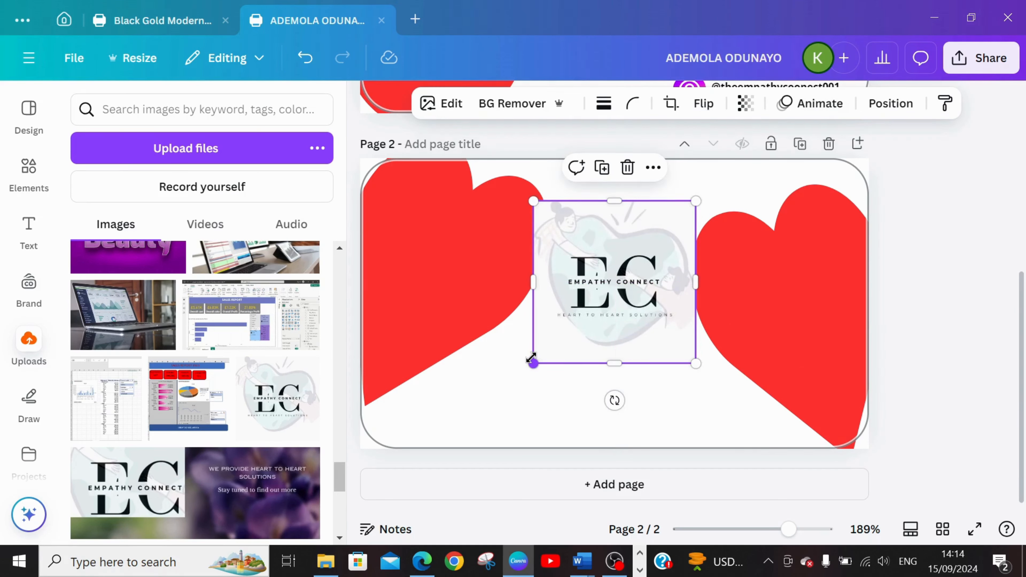
left_click_drag(532, 358, 550, 305)
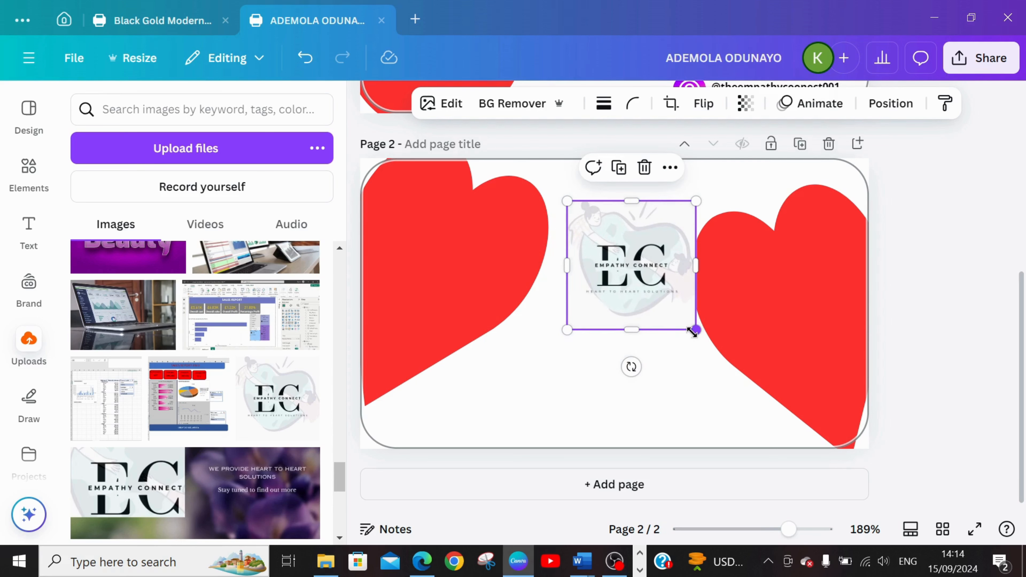
left_click_drag(692, 331, 651, 316)
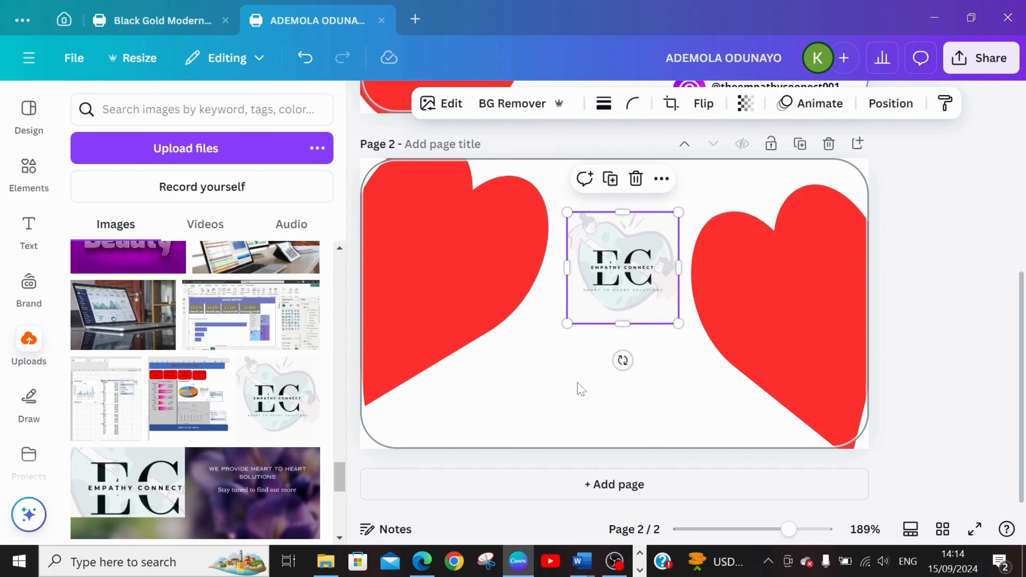
left_click(582, 368)
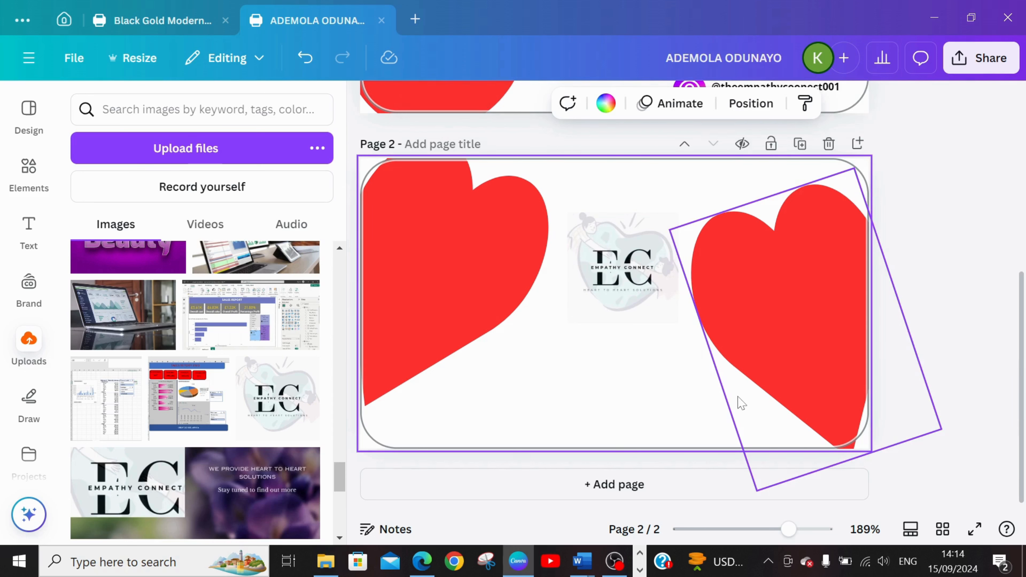
left_click(617, 257)
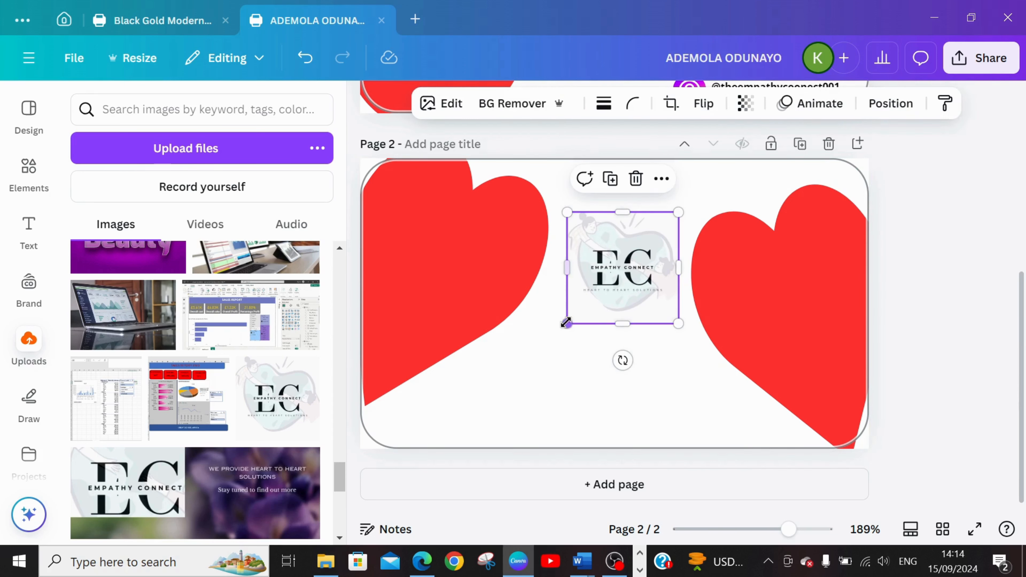
left_click_drag(567, 323, 548, 331)
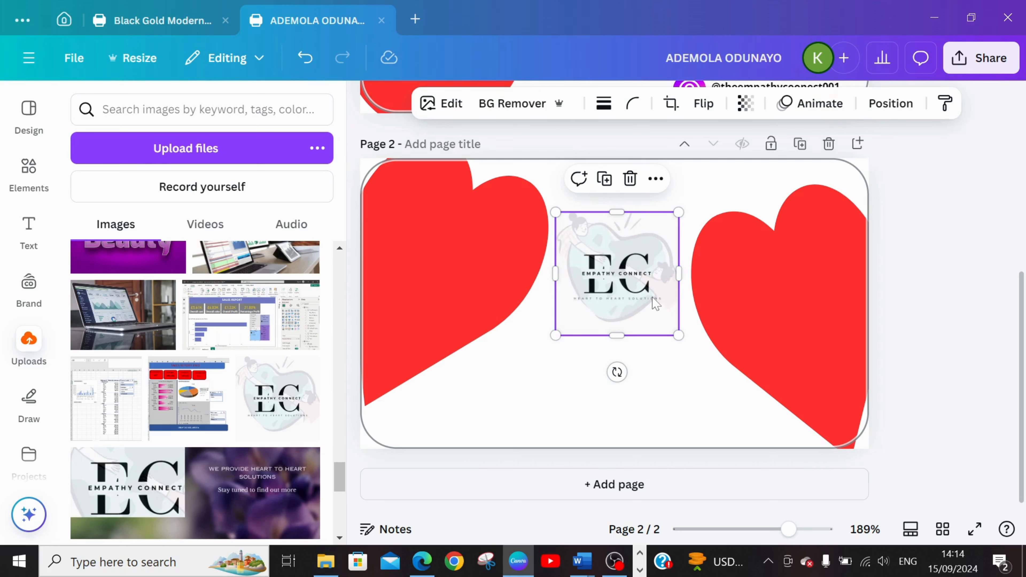
mouse_move(656, 303)
left_mouse_down()
mouse_move(654, 269)
mouse_move(659, 287)
left_mouse_up()
left_click(602, 347)
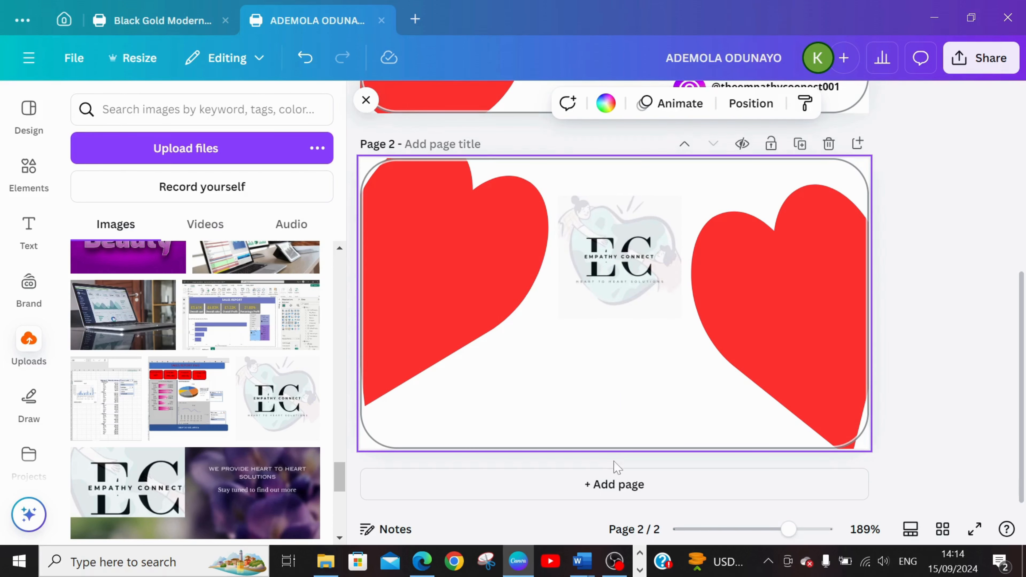
Add a subheading directly below the Empathy Connect logo on page 2 reading "we provide heart to heart solutions".
left_click(27, 230)
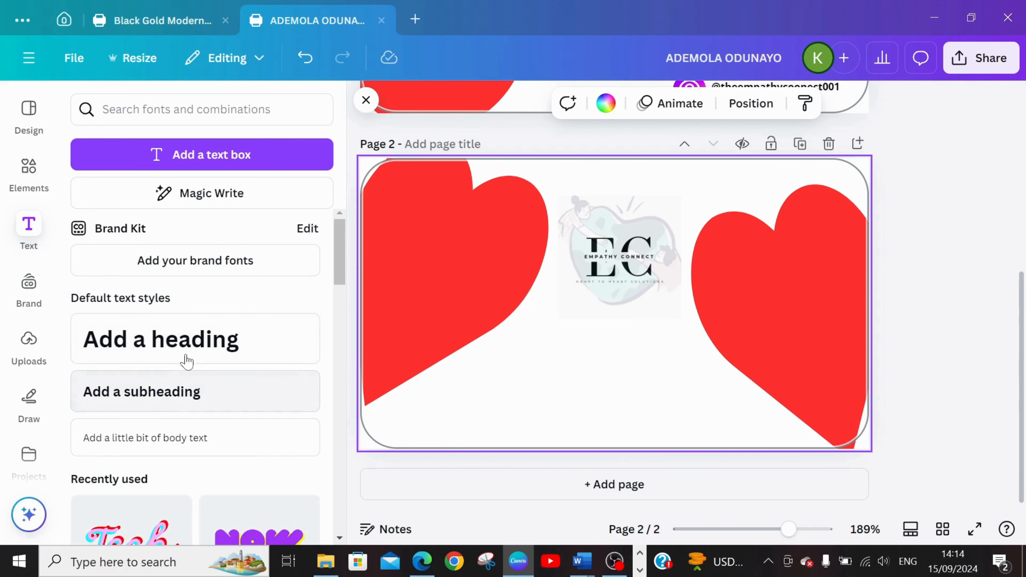
left_click(195, 410)
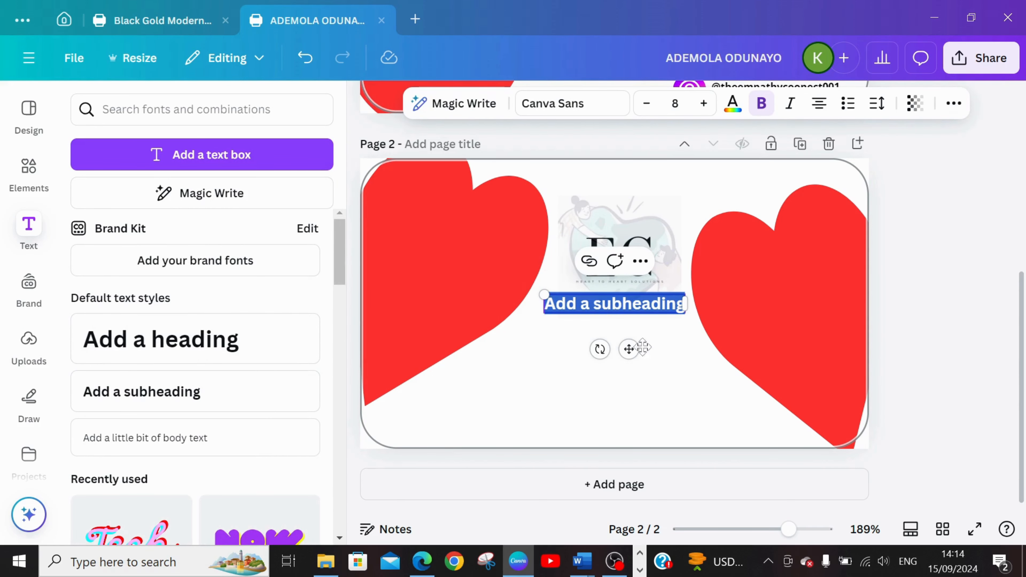
left_click_drag(632, 349, 630, 373)
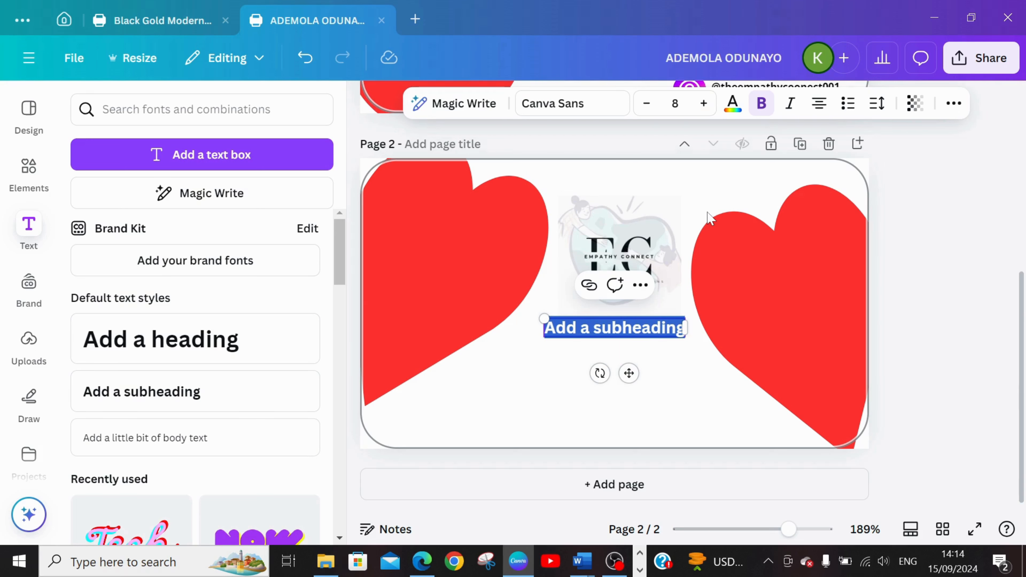
type("We")
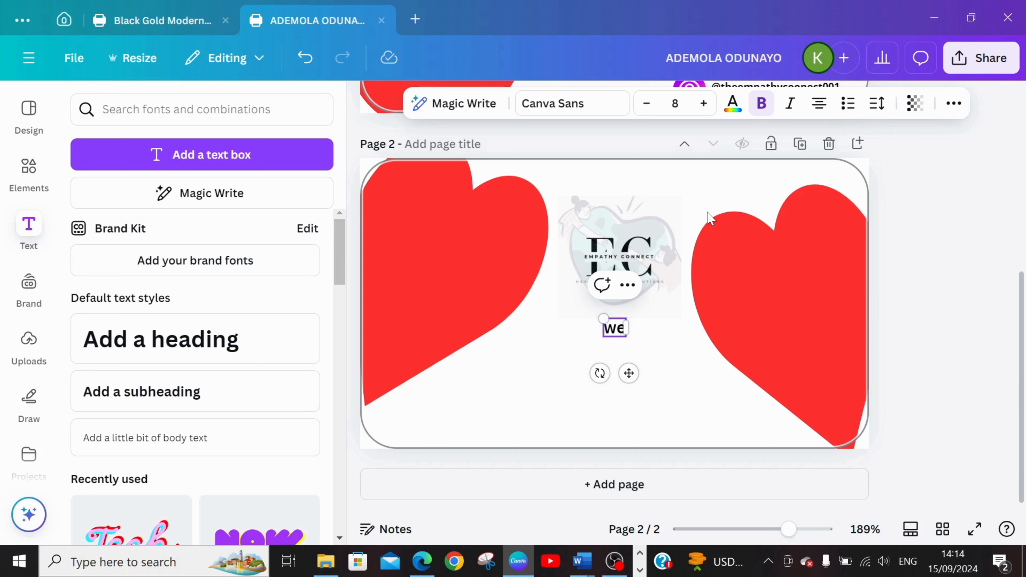
type(" prov")
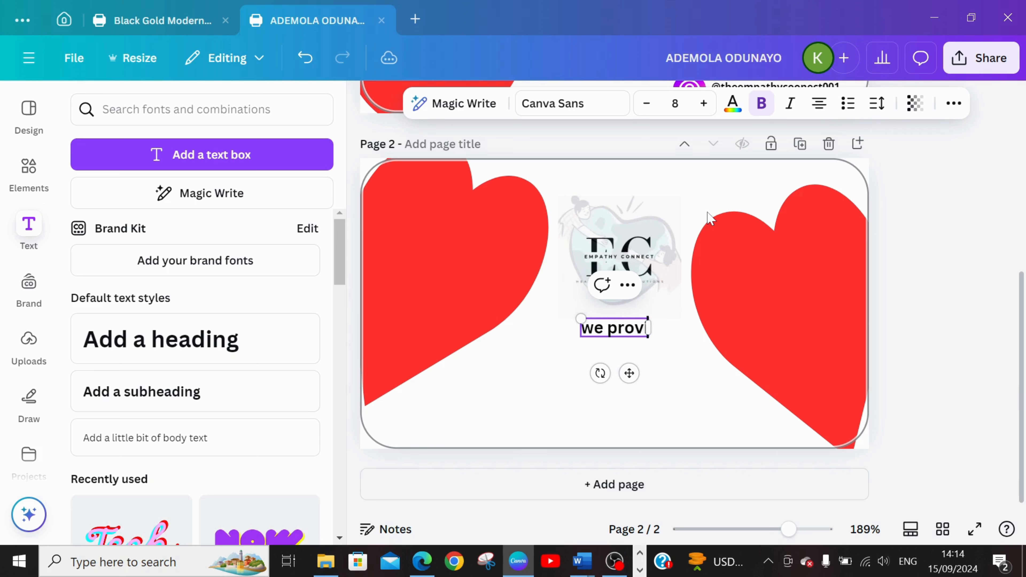
type("ide he")
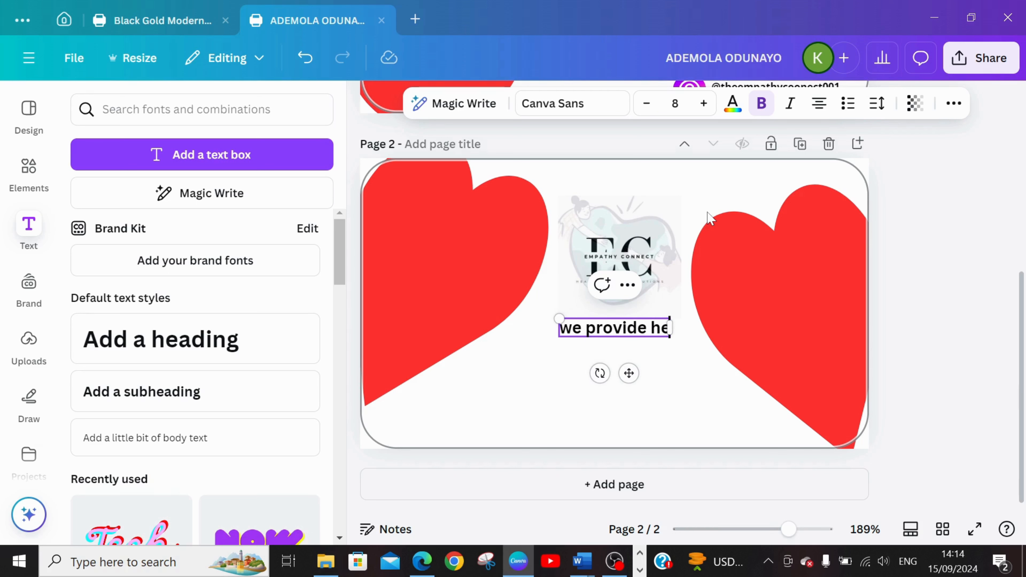
type("art to")
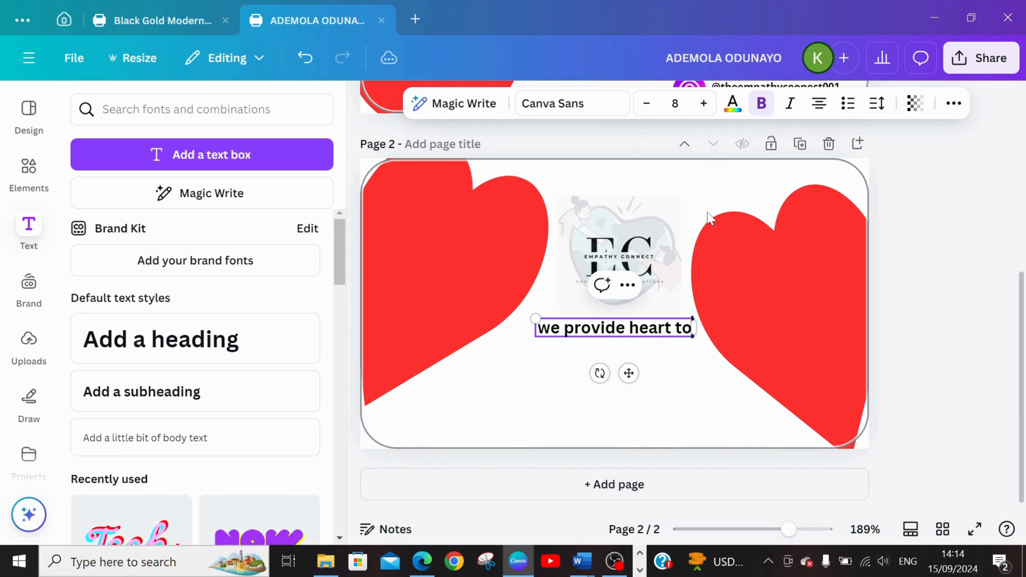
type(" heart solutions")
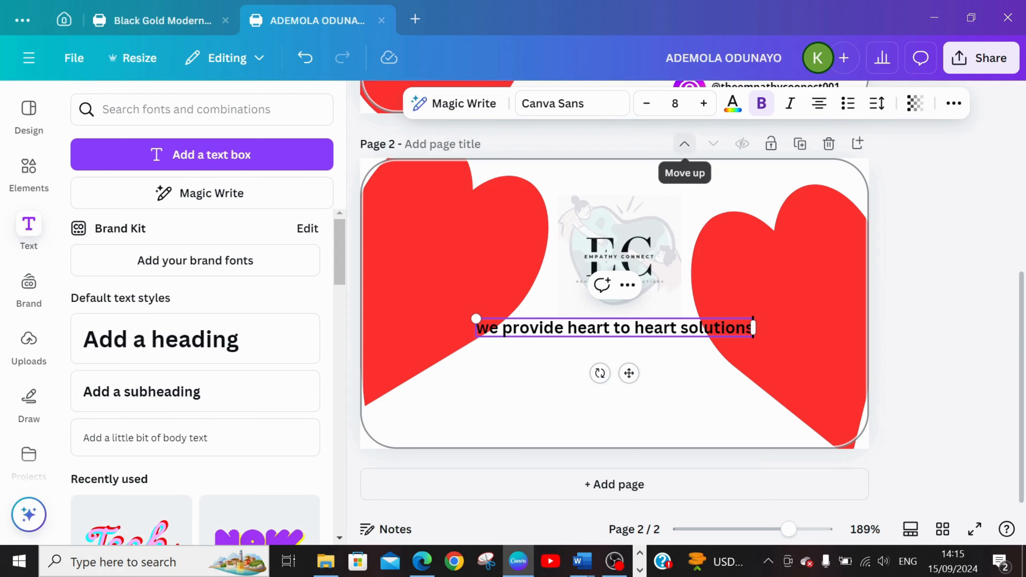
Set the tagline's font size to 5 and centre it just beneath the logo between the two hearts.
left_click(647, 104)
left_click(647, 104)
left_click(647, 105)
left_click(647, 104)
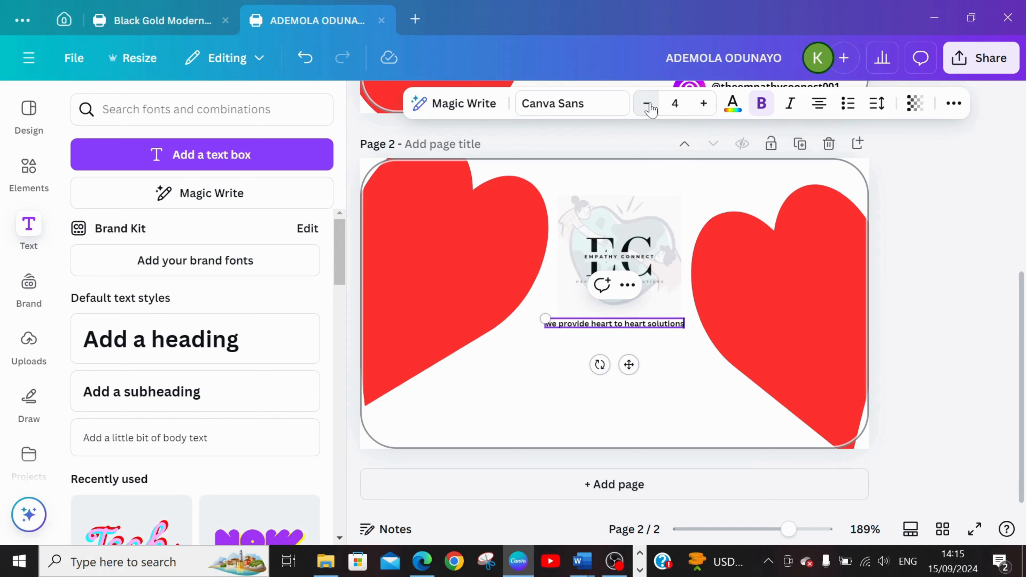
left_click(705, 105)
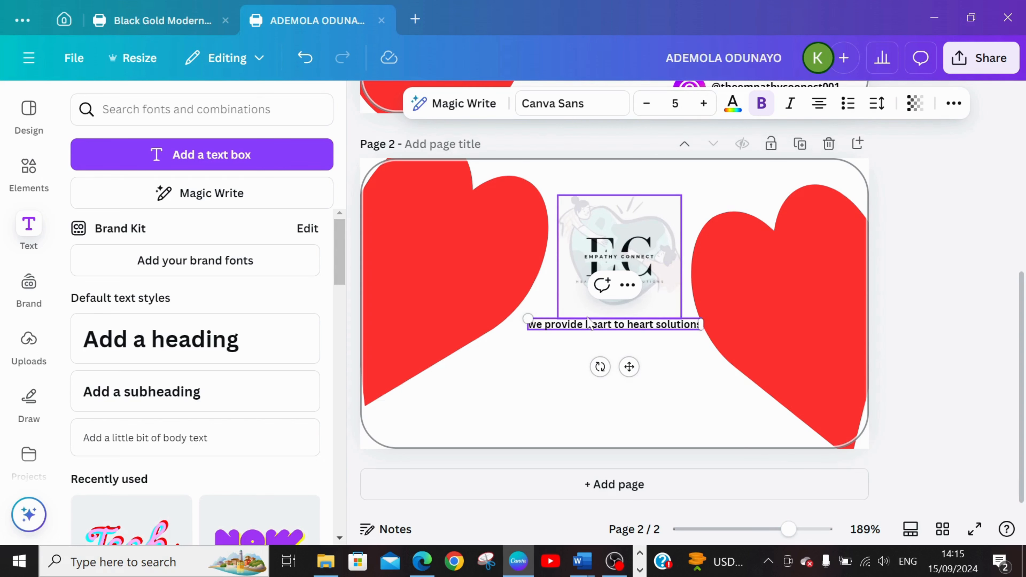
left_click_drag(630, 368, 617, 364)
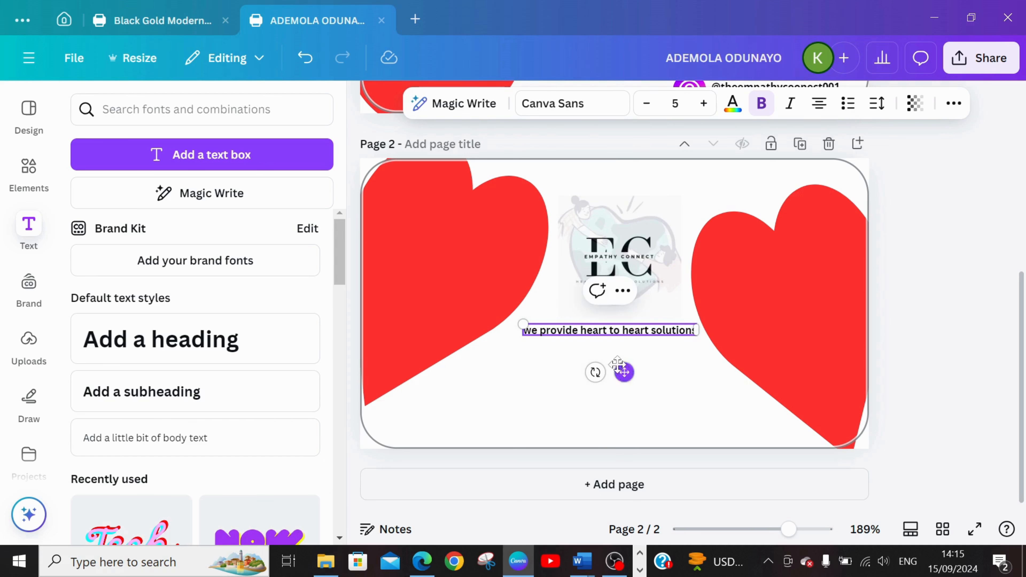
Try the tagline in Bukhari Script, and settle on the Norwester font for it.
left_click(548, 103)
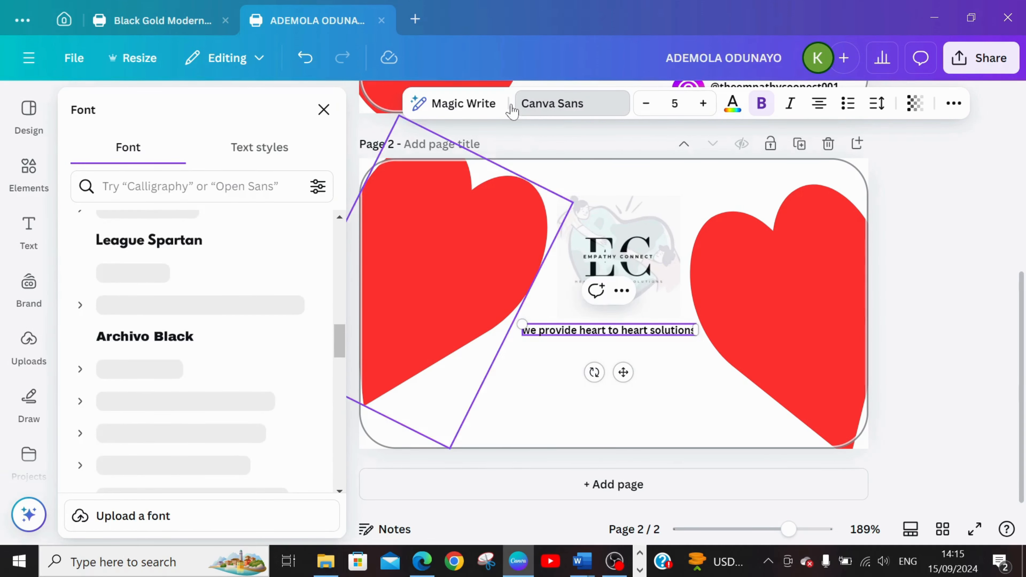
left_click_drag(341, 340, 341, 367)
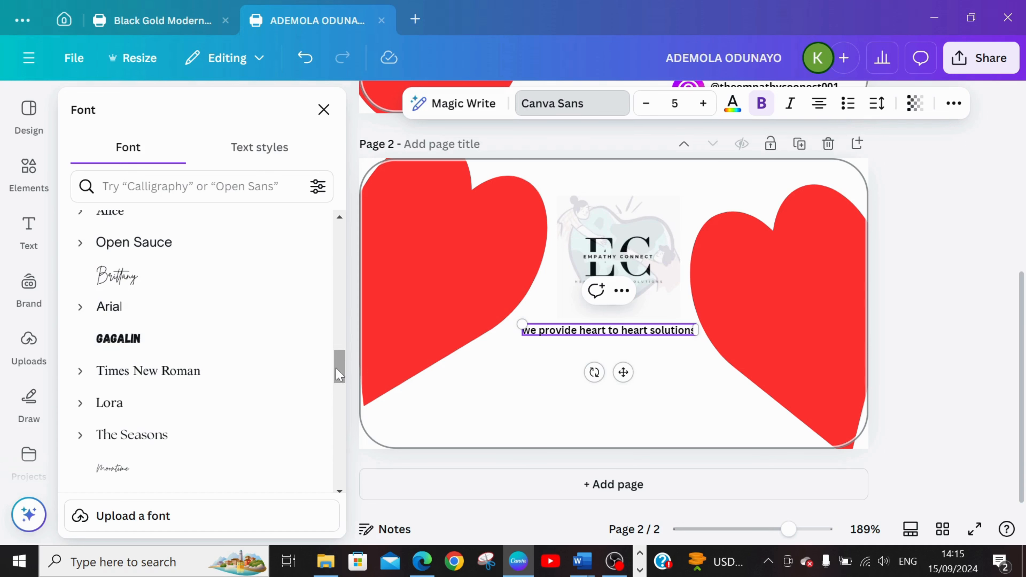
left_click_drag(335, 369, 340, 410)
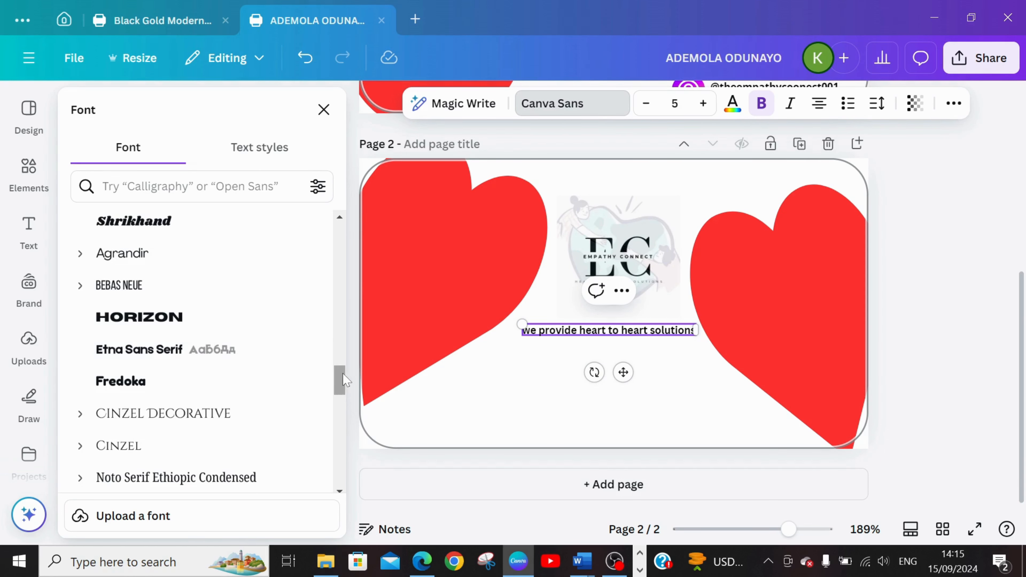
left_click_drag(344, 374, 346, 421)
left_click(146, 306)
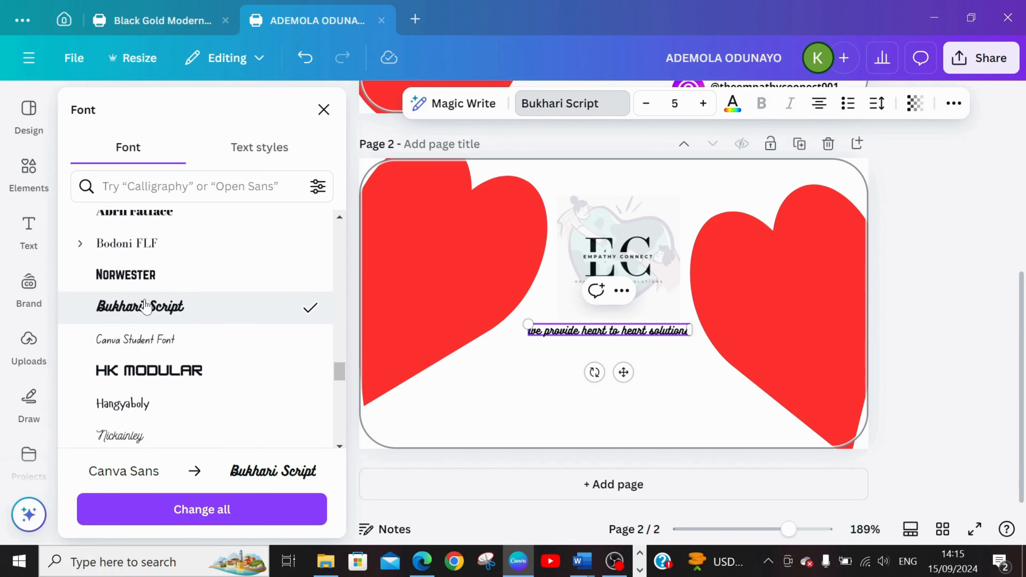
left_click(134, 286)
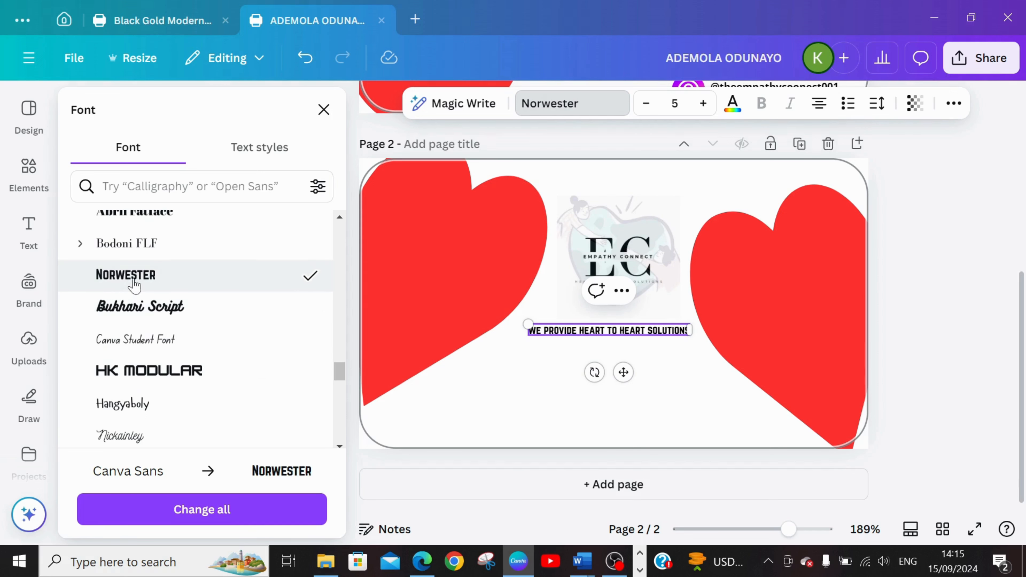
left_click(585, 410)
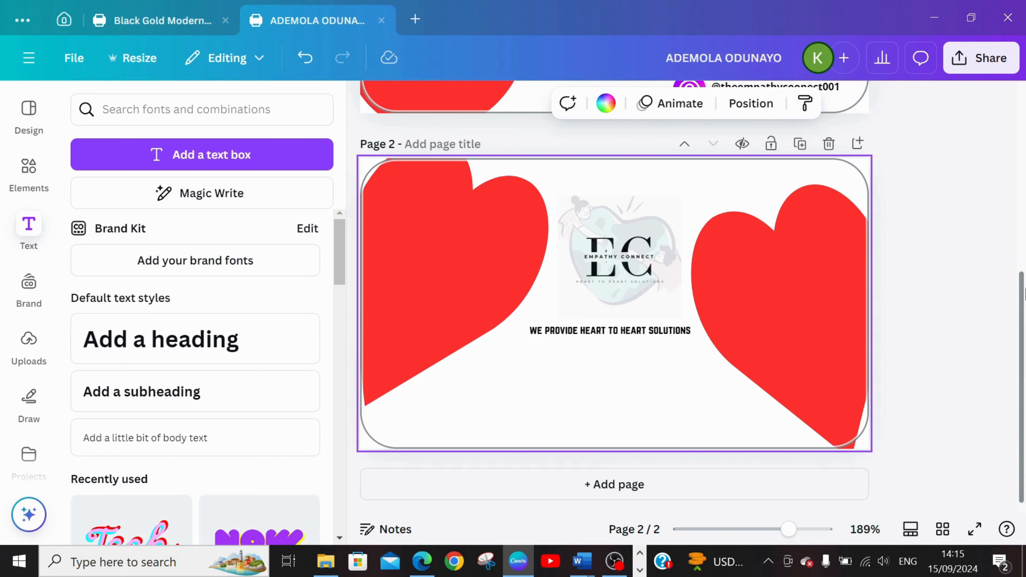
Return to page 1 and search the elements library for "BACKGROUND".
left_click_drag(1024, 301, 1023, 113)
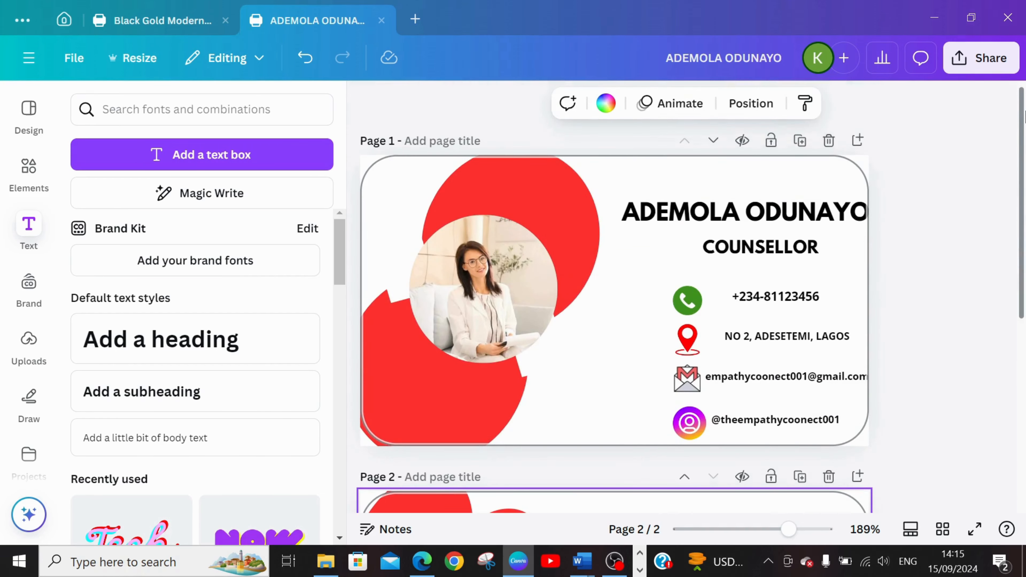
left_click(774, 211)
left_click(820, 186)
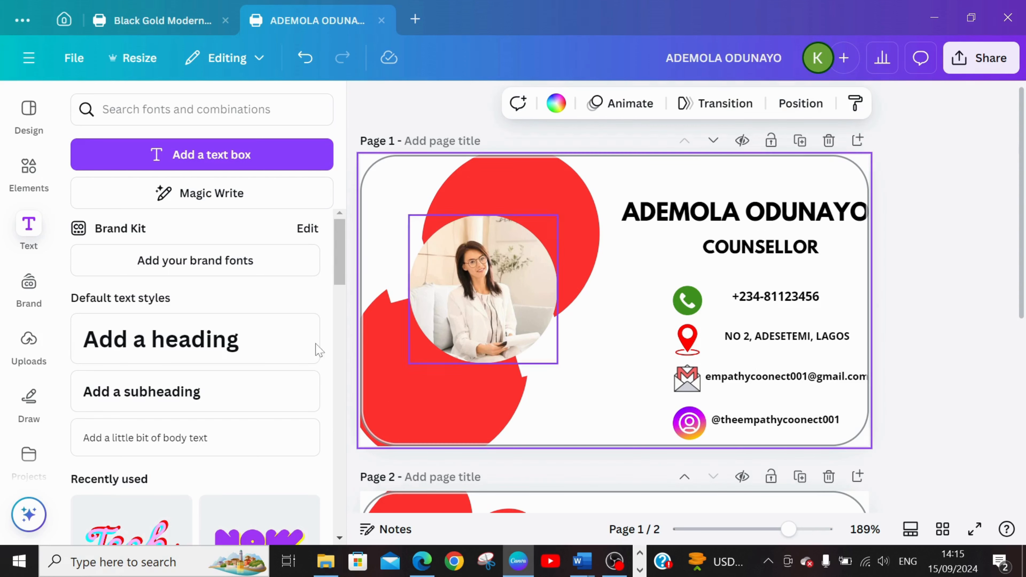
left_click(17, 198)
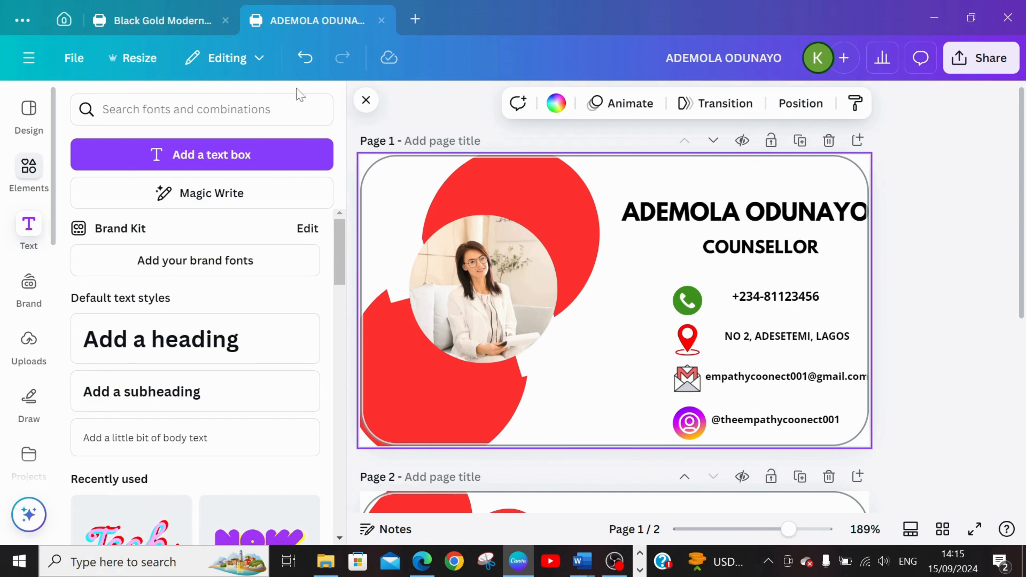
left_click(156, 106)
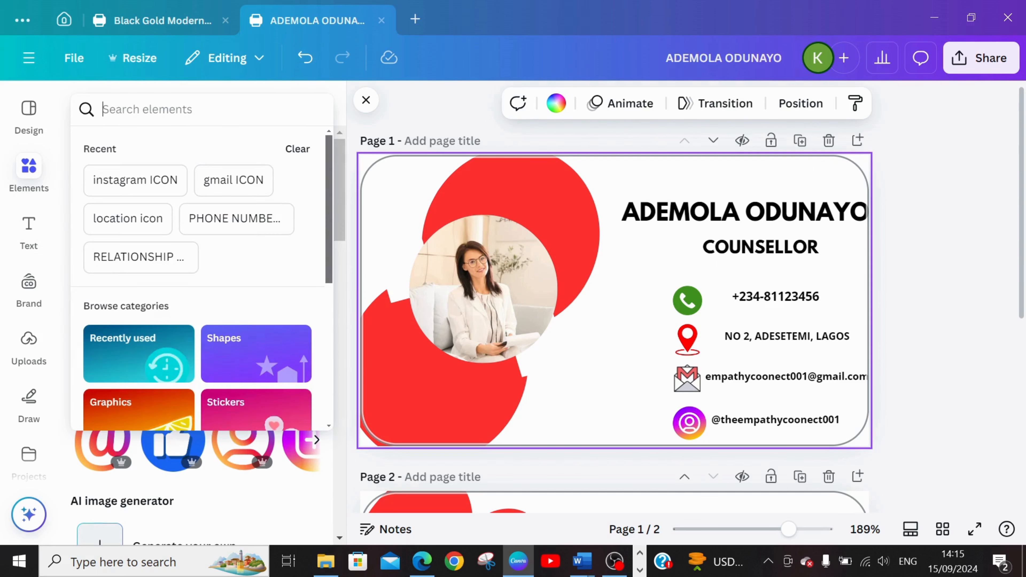
type("b")
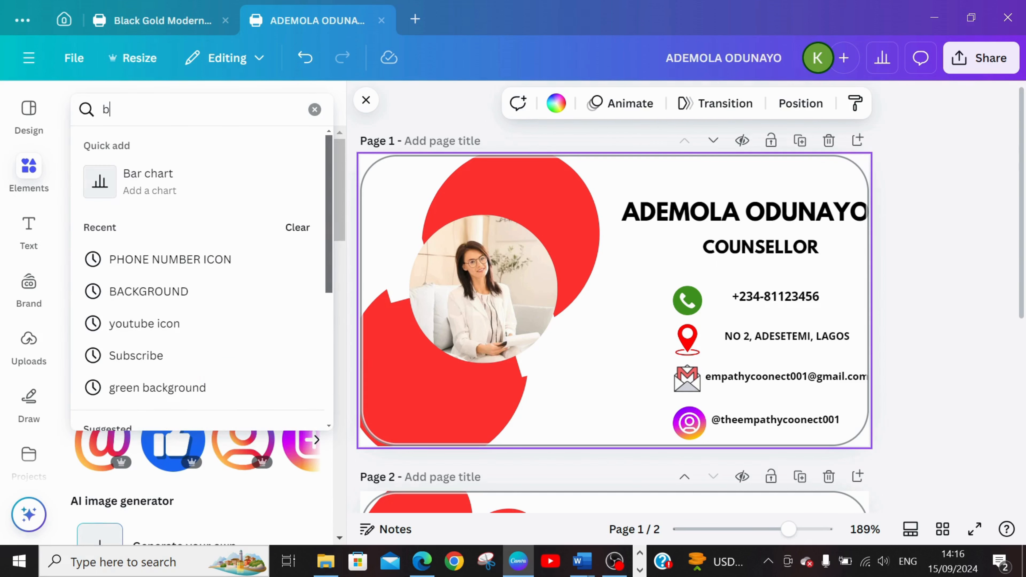
type("ack")
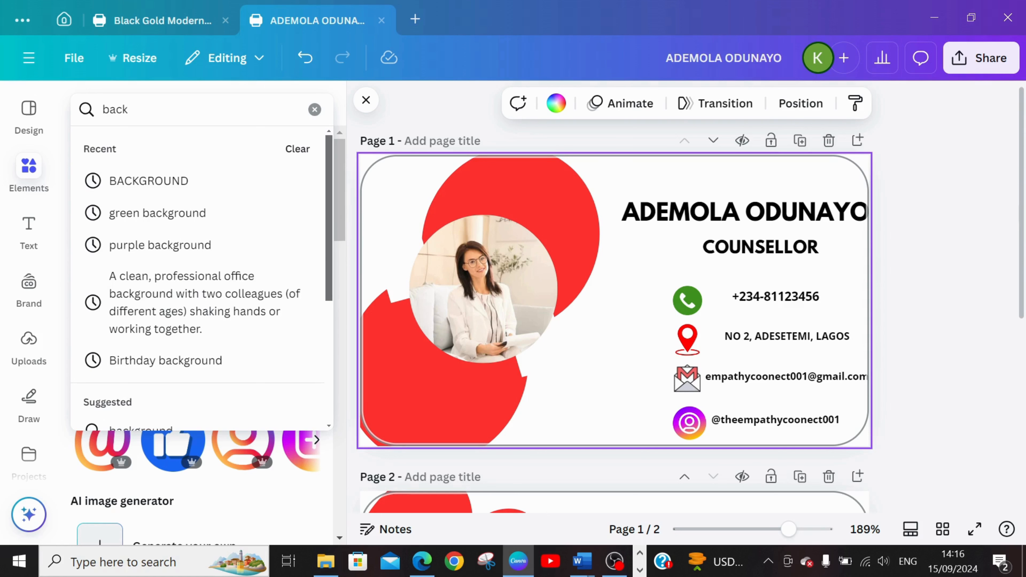
left_click(138, 181)
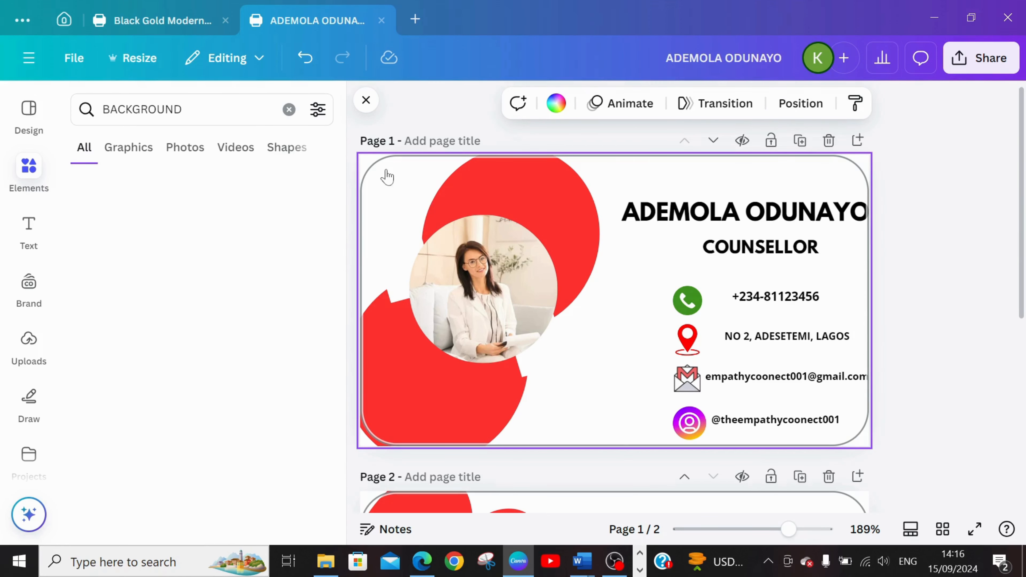
left_click_drag(340, 209, 538, 308)
left_click(955, 254)
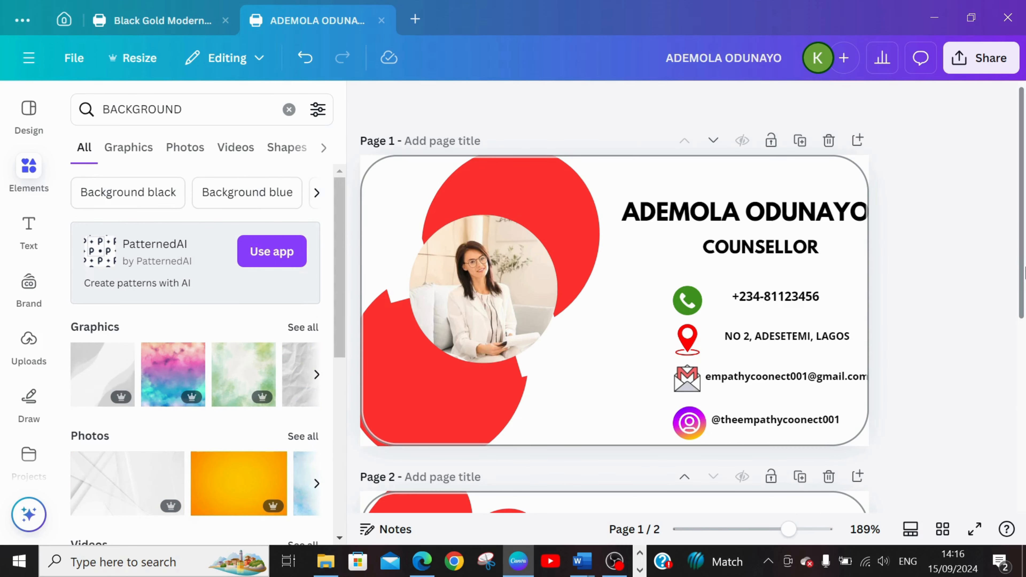
left_click_drag(1022, 283, 1024, 228)
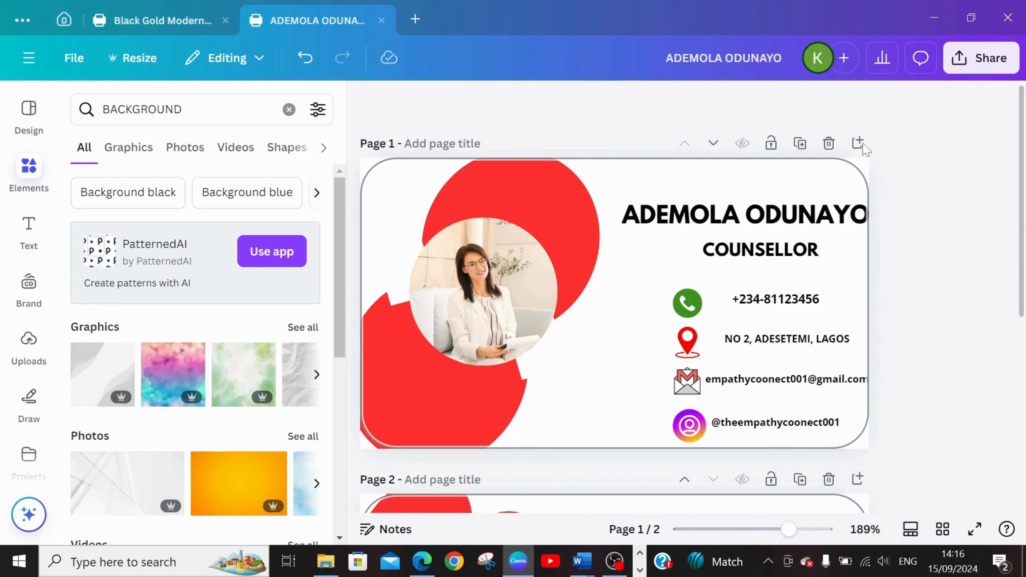
Download all pages of the business card design as JPG.
left_click(982, 57)
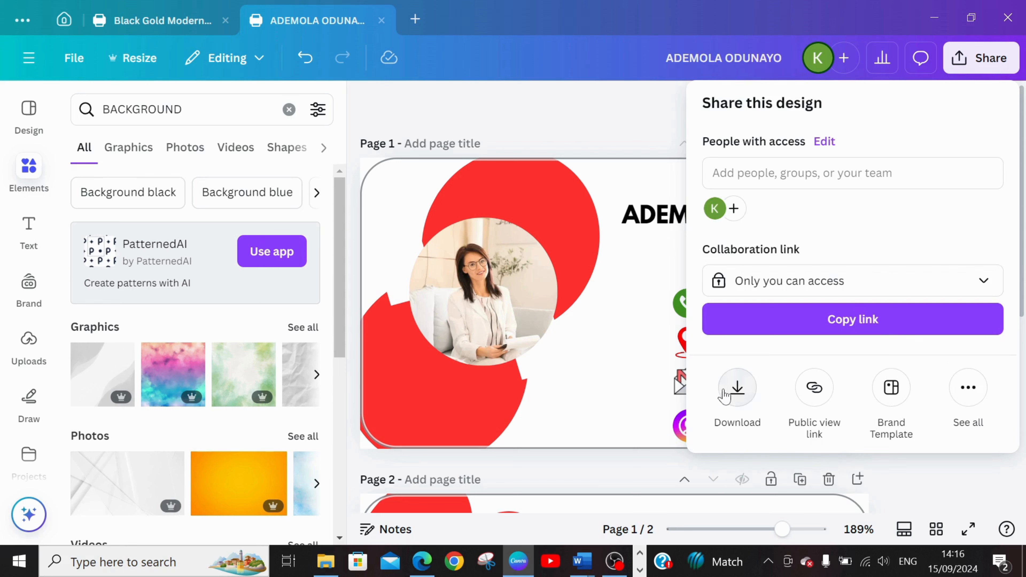
left_click(734, 396)
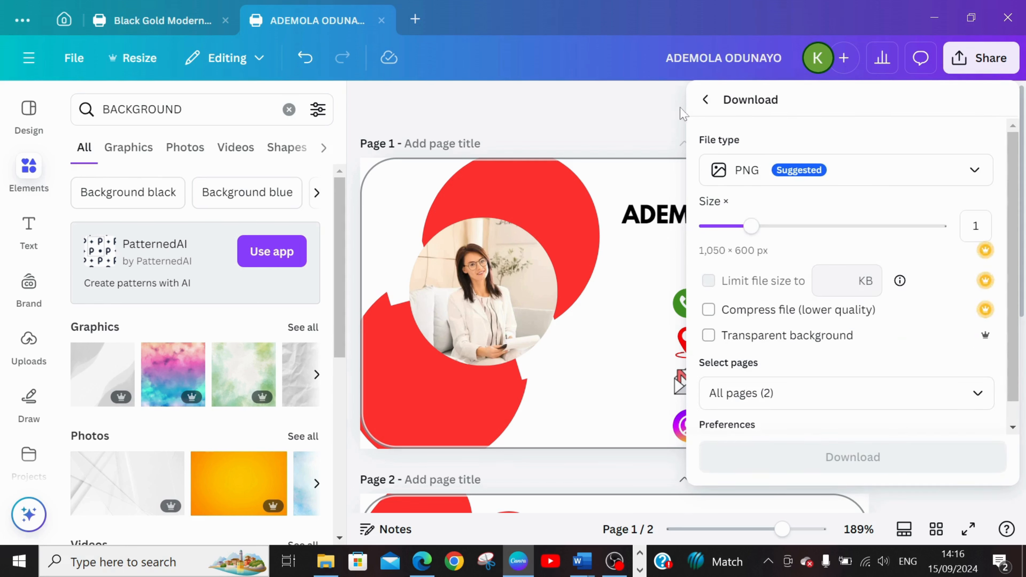
left_click(744, 170)
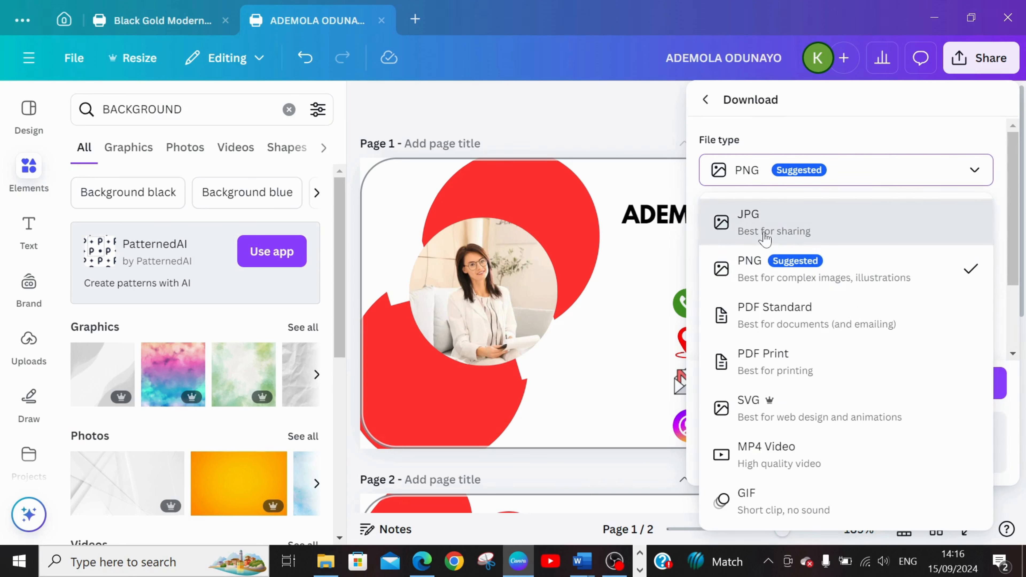
left_click(765, 239)
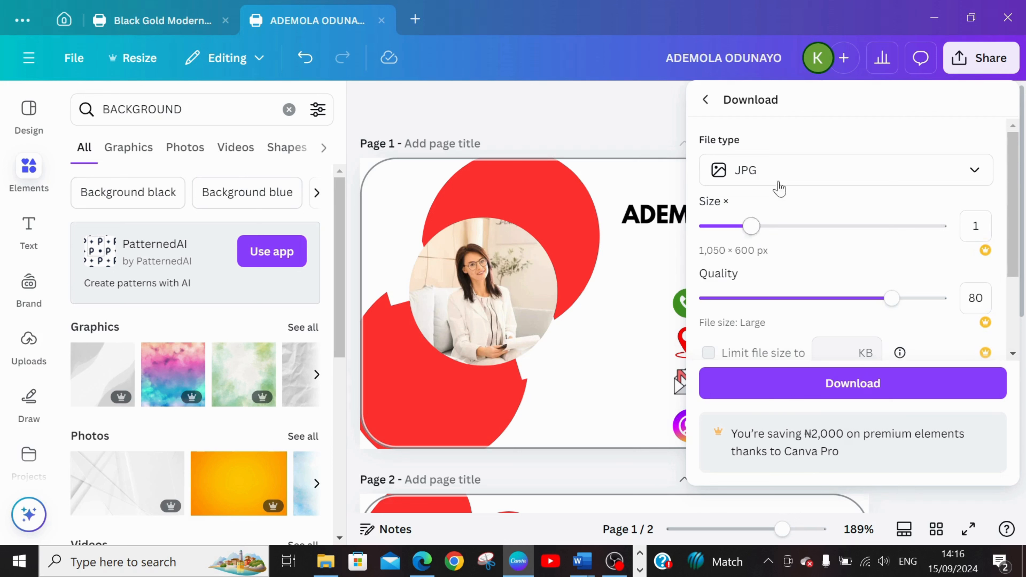
scroll(1016, 251, "down", 3)
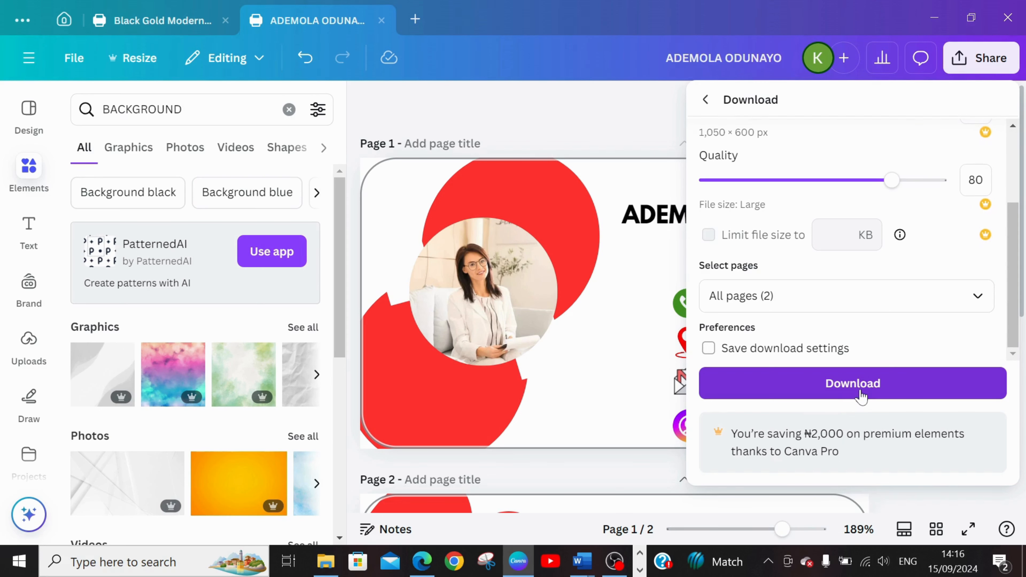
left_click(855, 400)
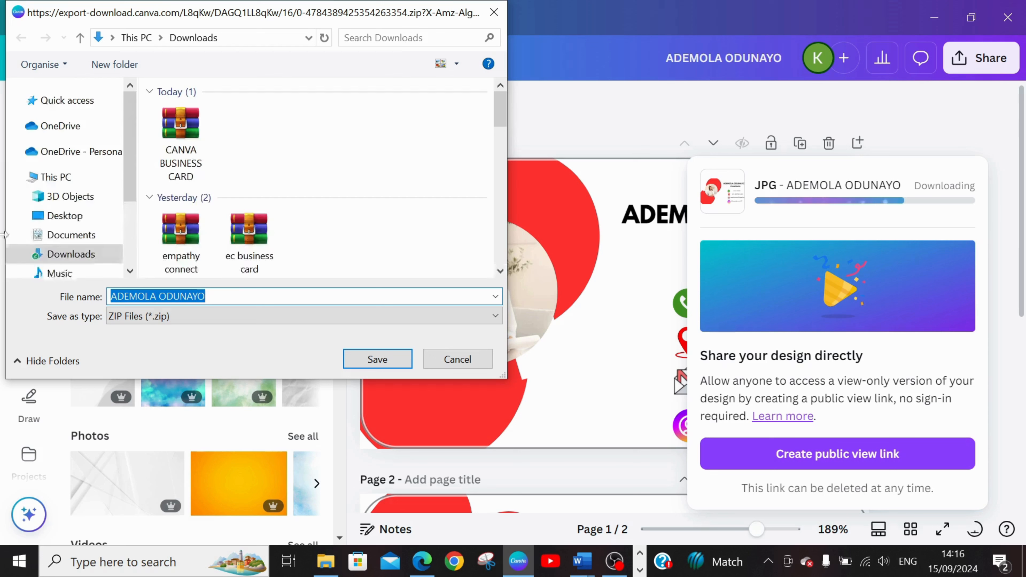
Append "ec business card" to the suggested file name and save the ZIP file in the Downloads folder.
left_click(206, 296)
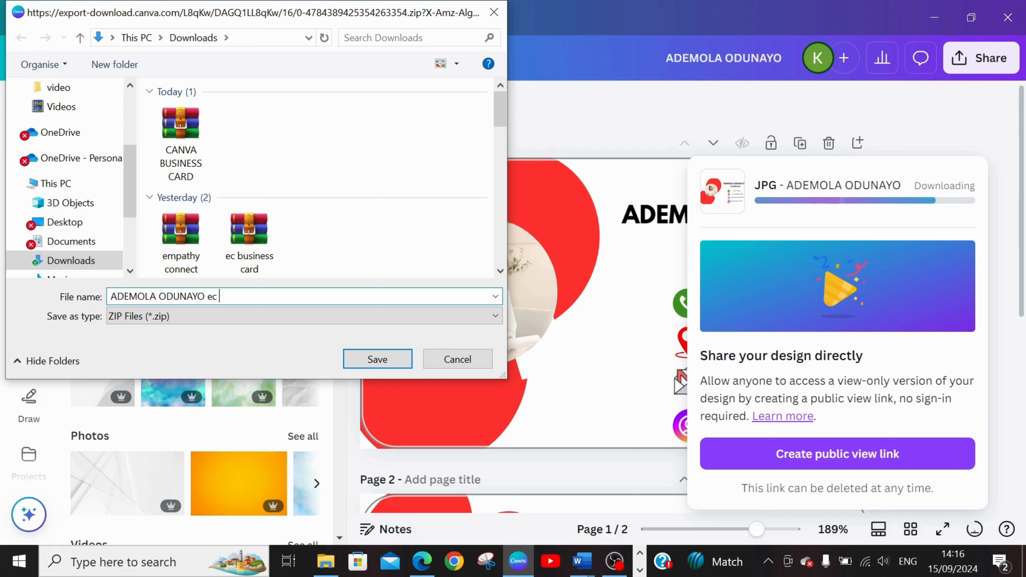
type("ec business card")
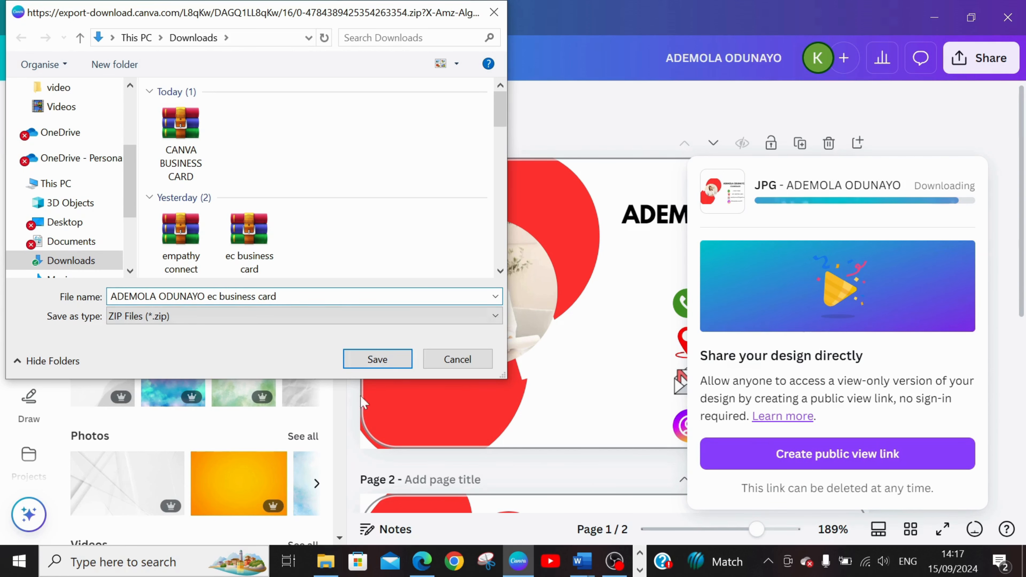
left_click(380, 364)
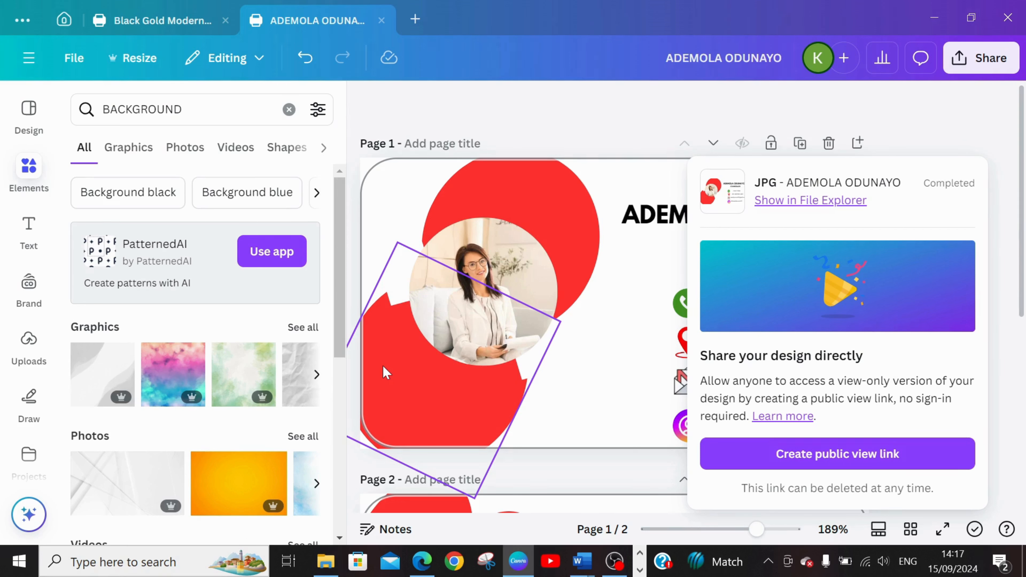
left_click(654, 399)
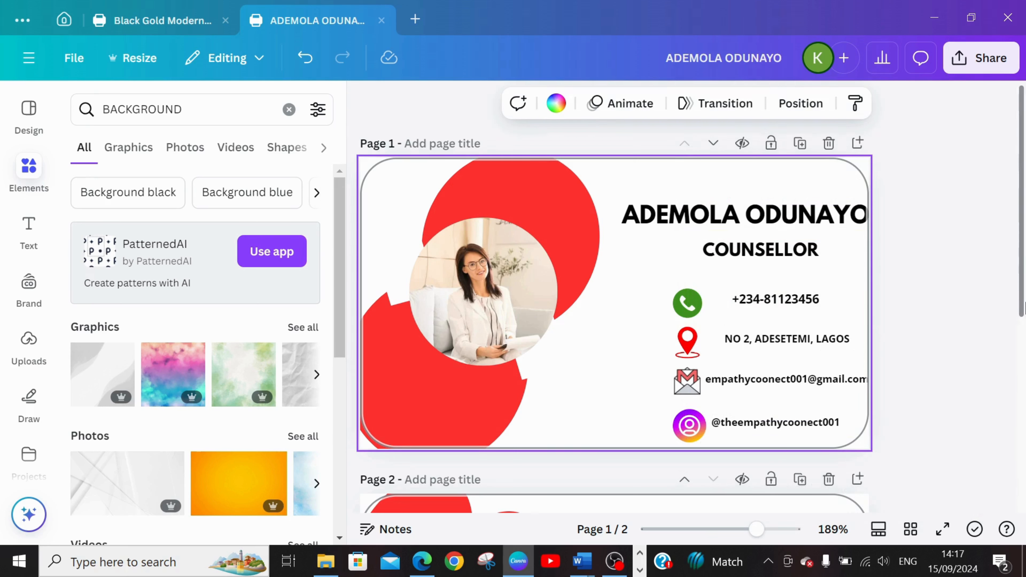